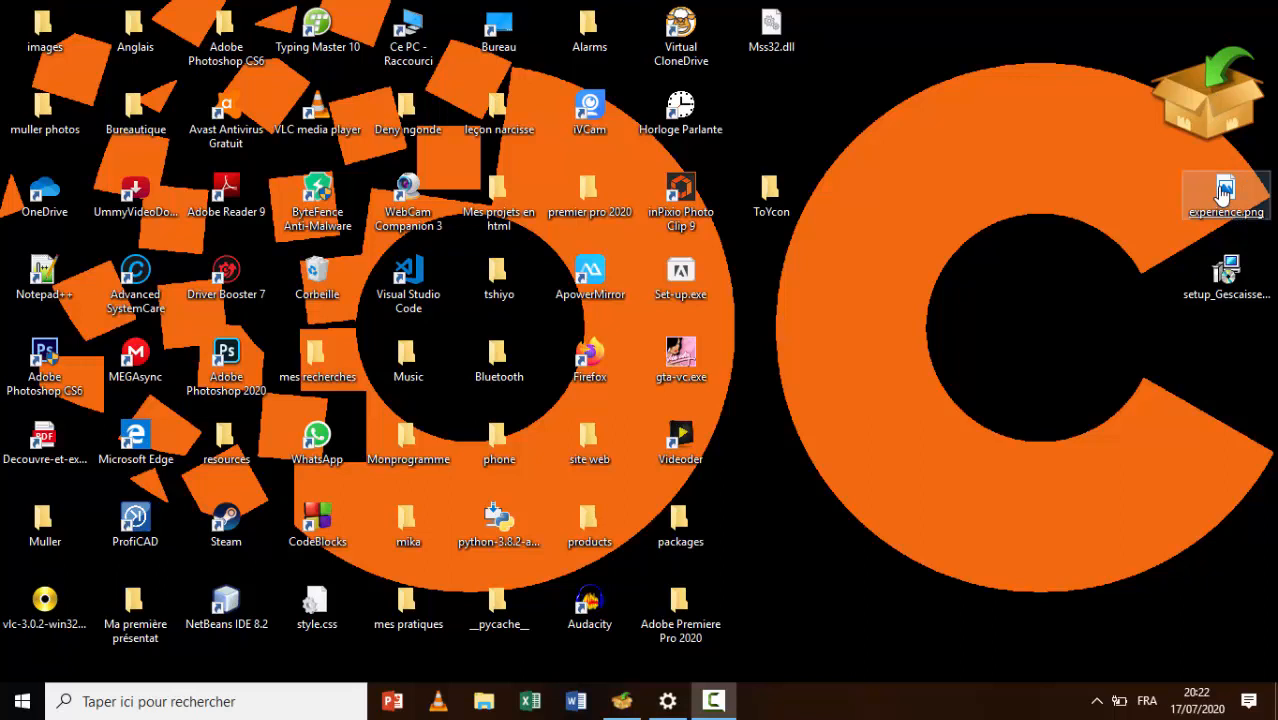
Convert experience.png into an icon and launch the setup_Gescaisse installer
drag(1224, 195, 1218, 127)
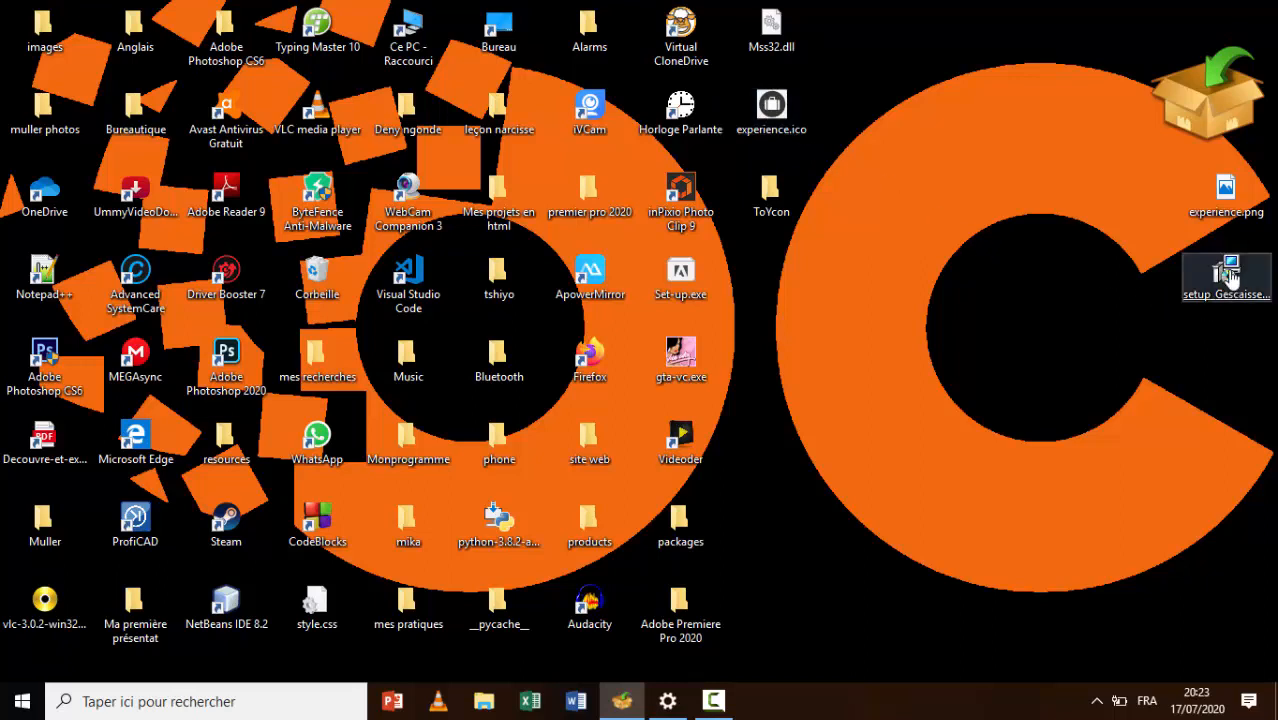
click(1230, 278)
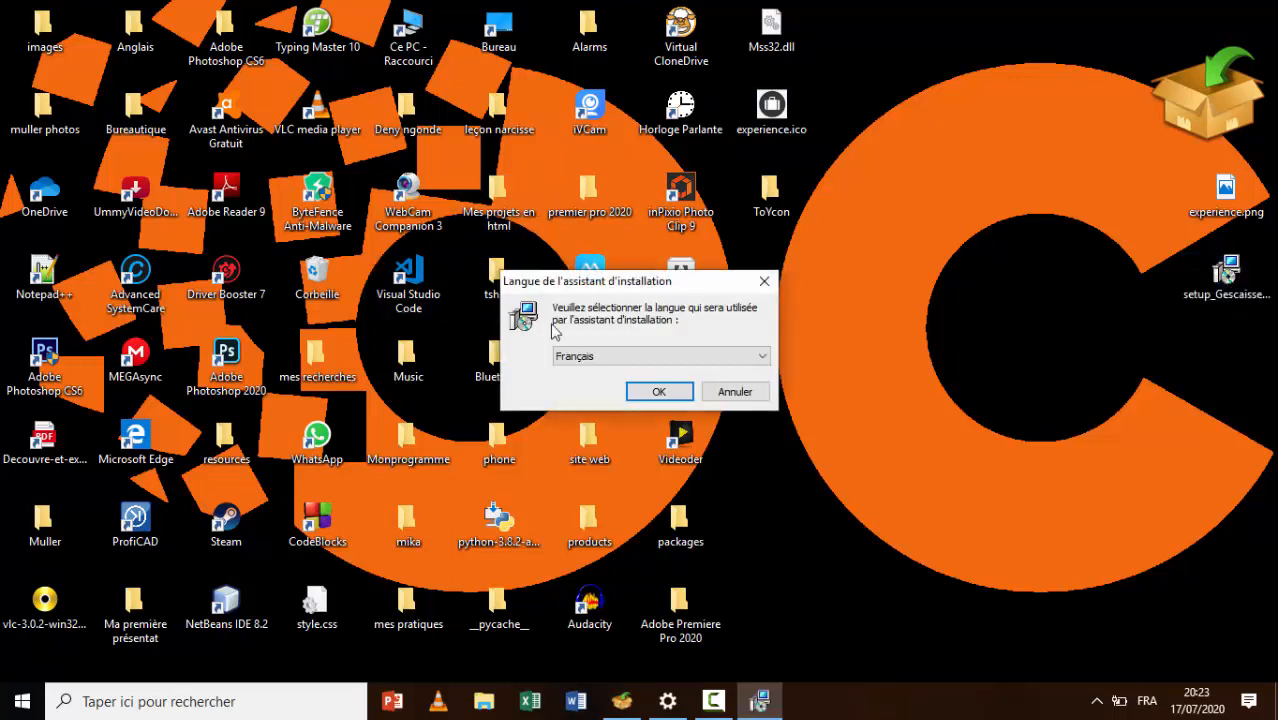
Keep Français as the installer language and start the setup wizard
click(764, 358)
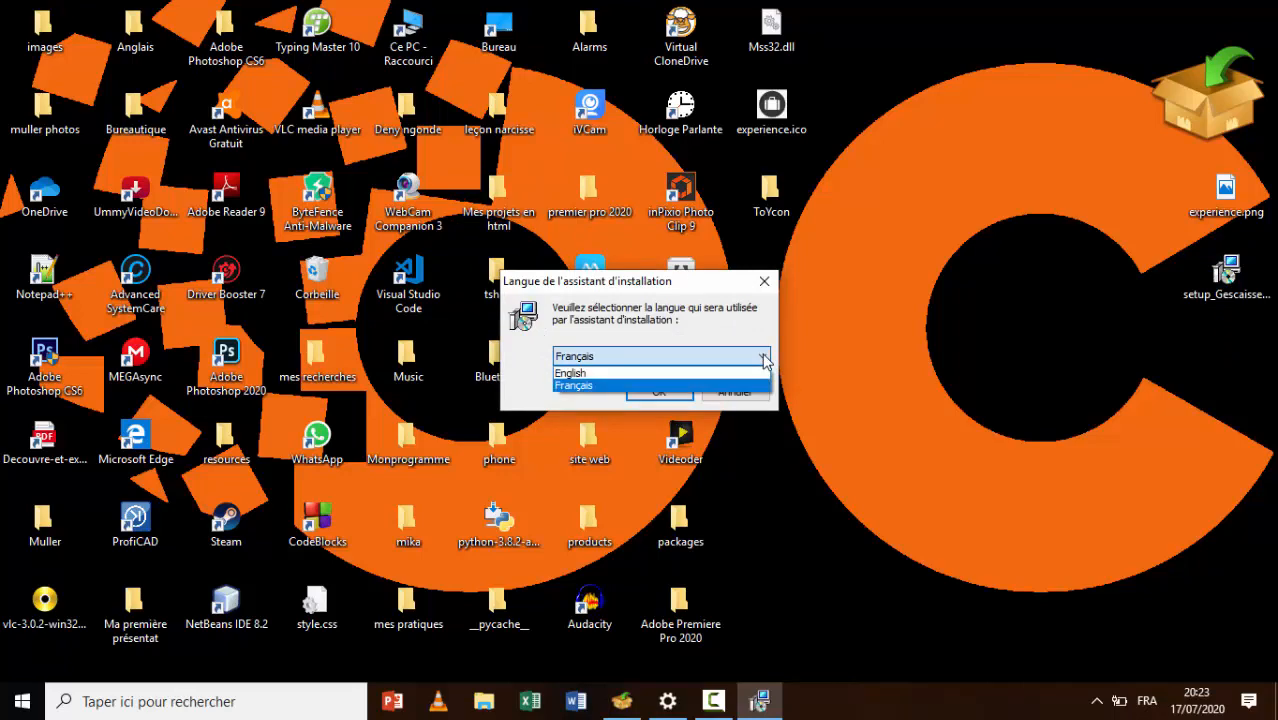
click(764, 358)
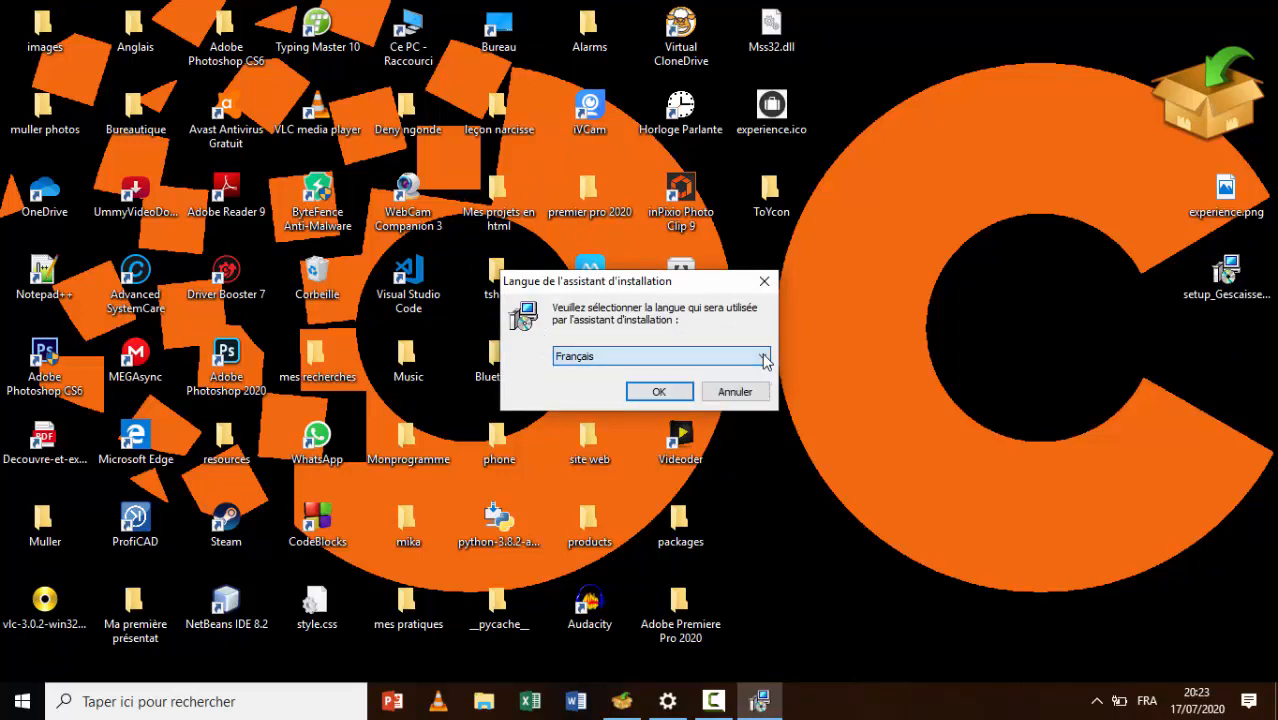
click(660, 392)
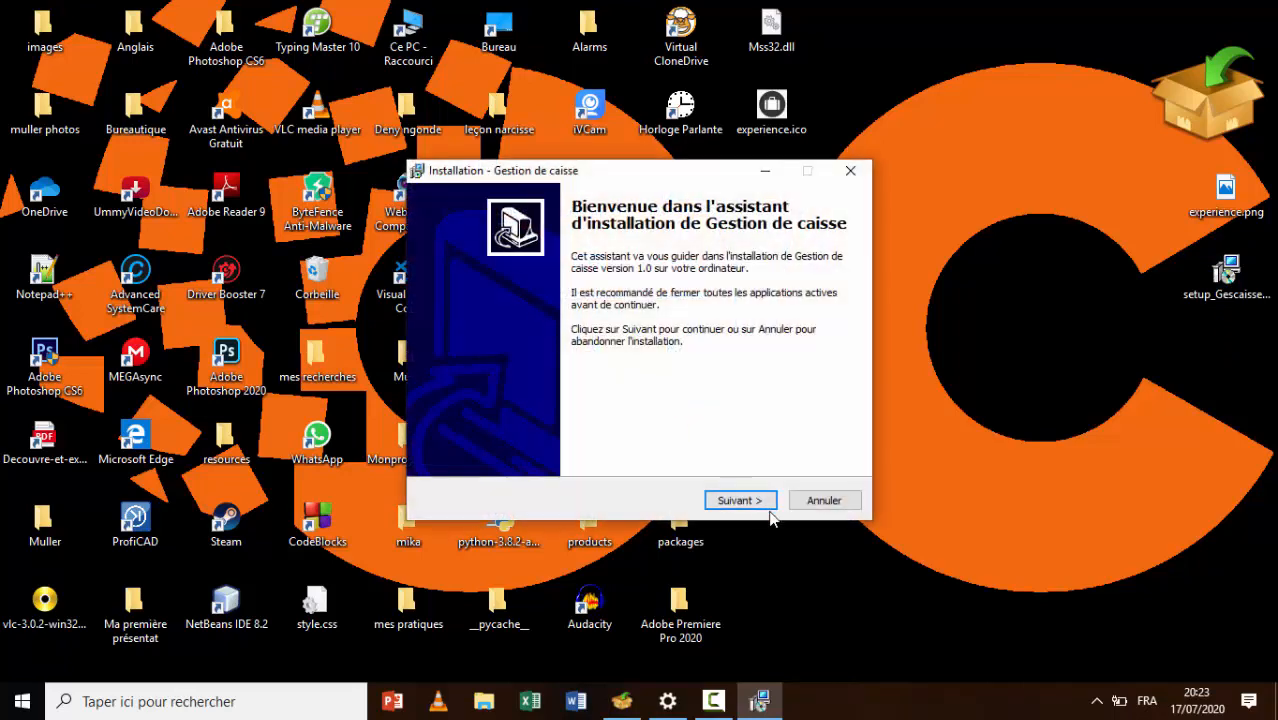
Install Gestion de caisse with the default folders and a desktop shortcut, then finish
click(759, 506)
click(759, 506)
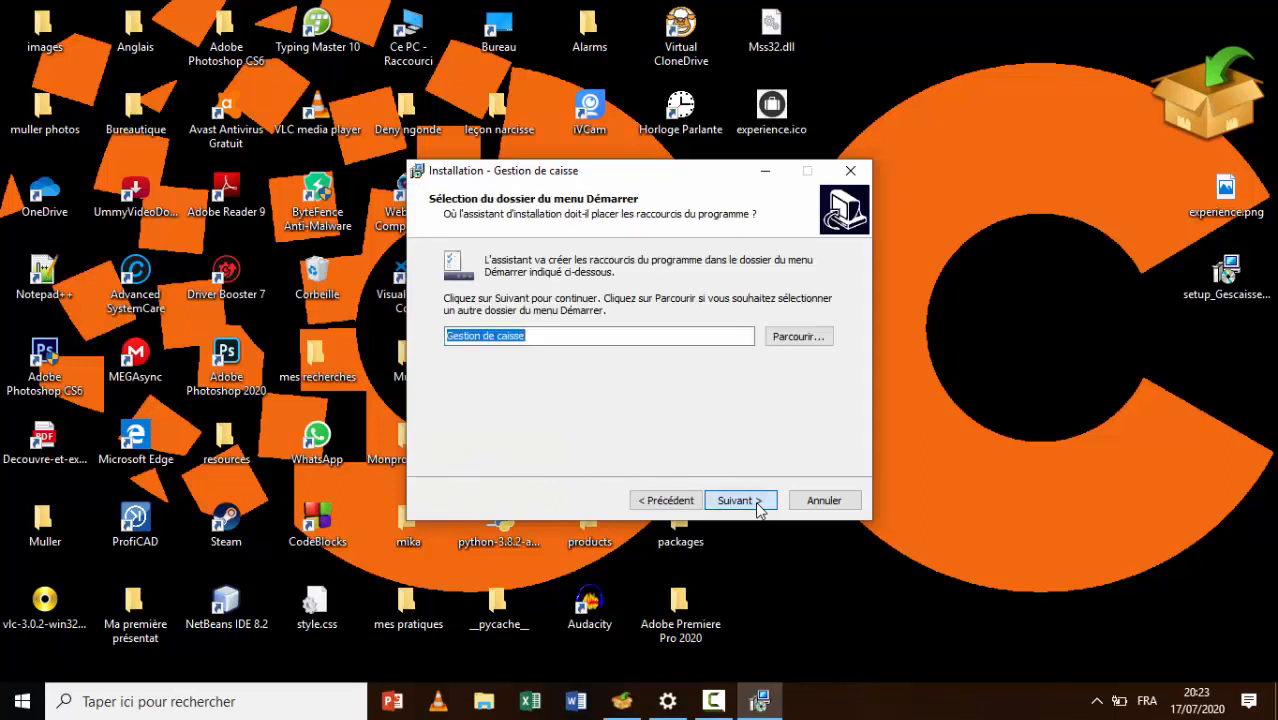
click(759, 506)
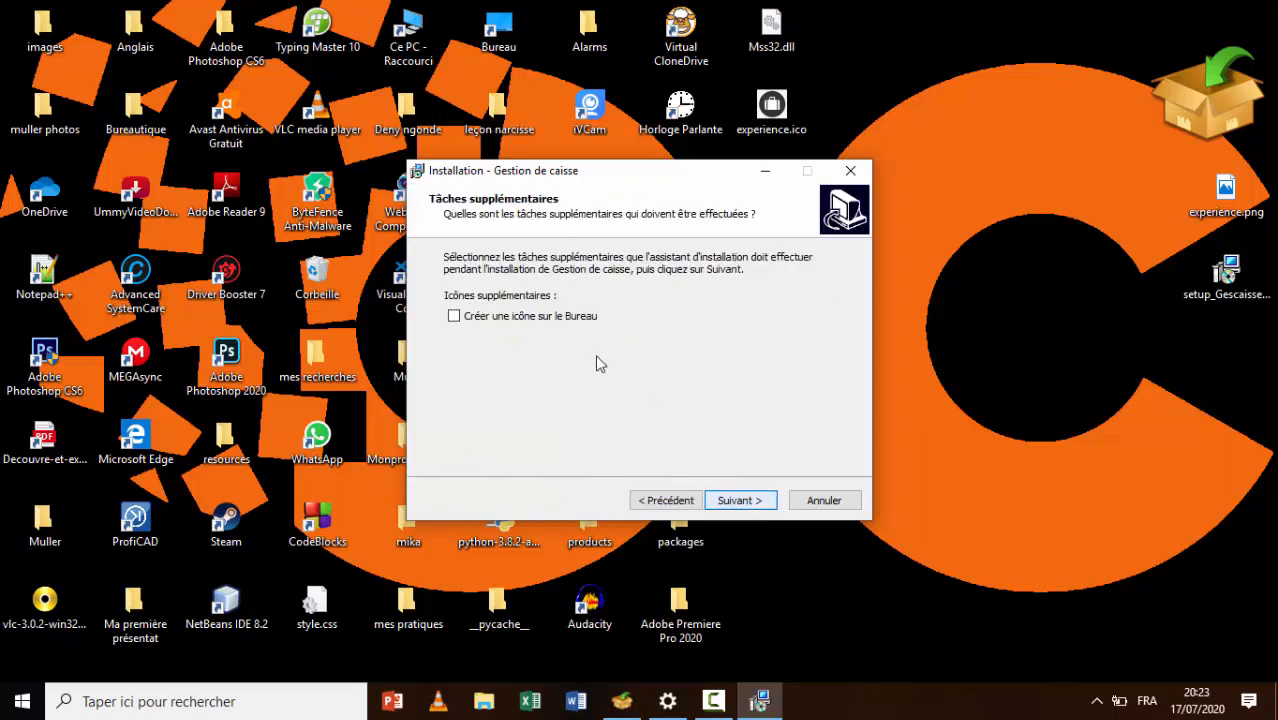
click(537, 321)
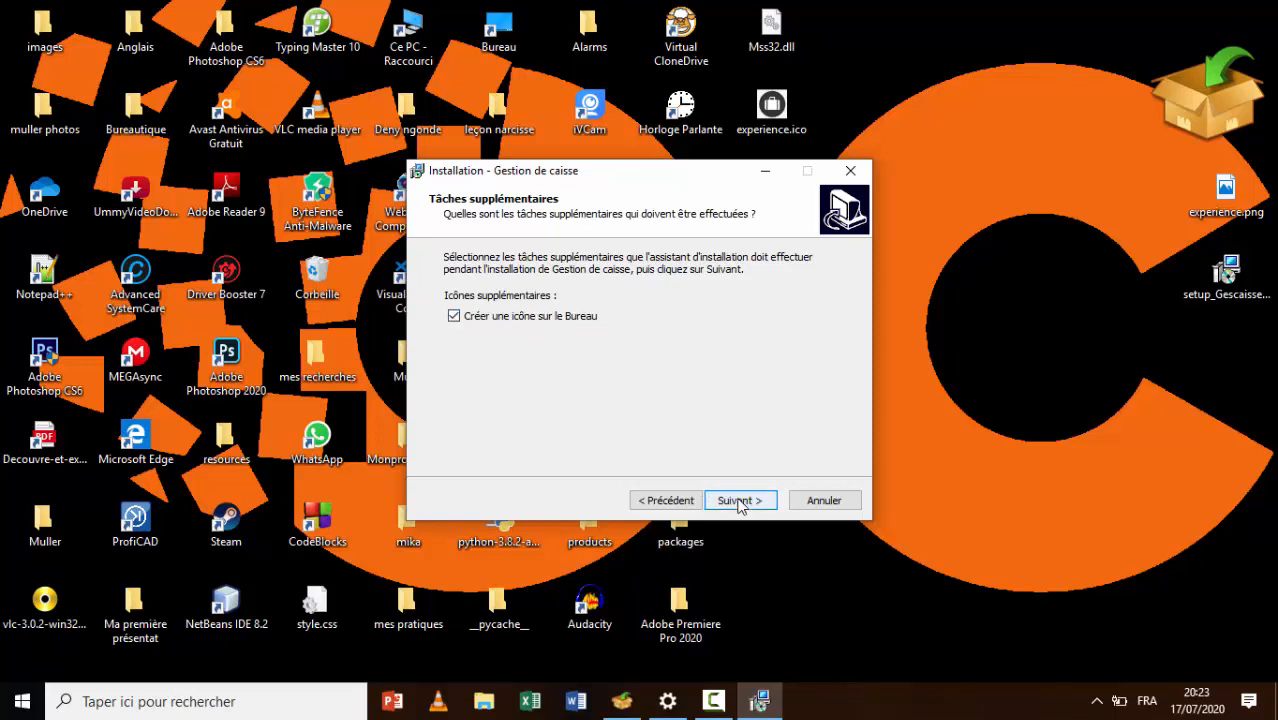
click(740, 500)
click(740, 502)
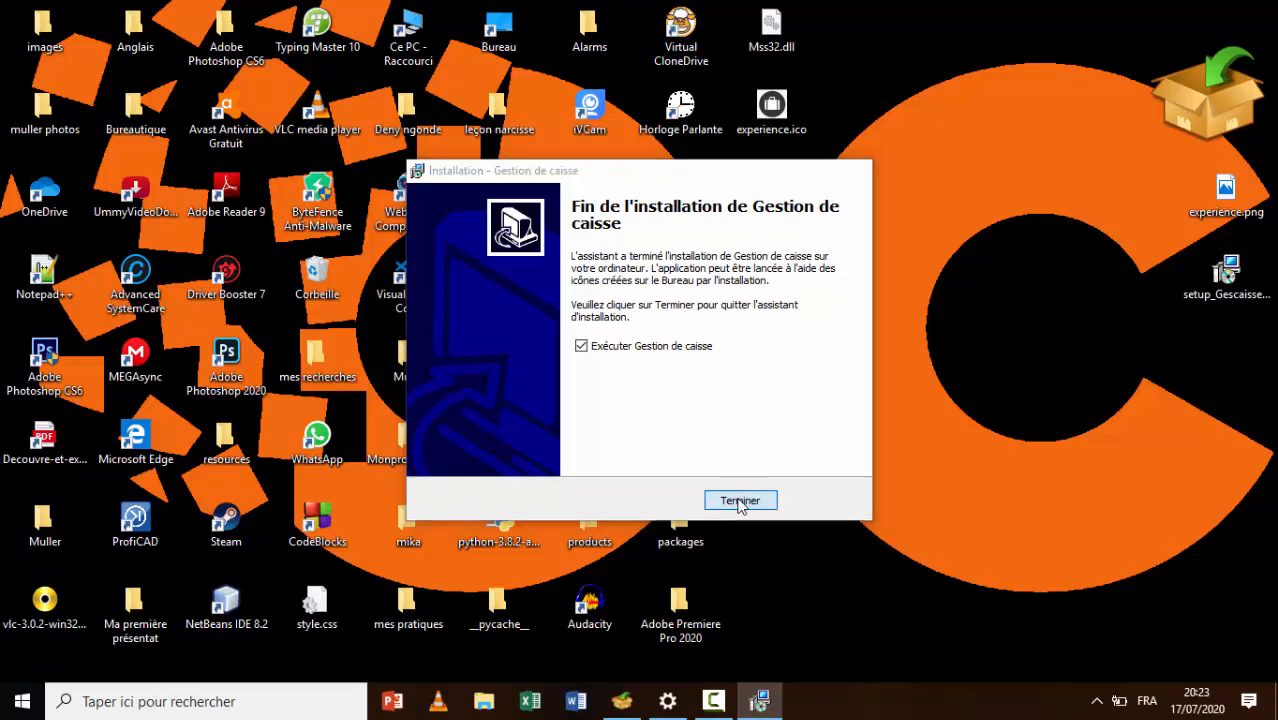
click(740, 501)
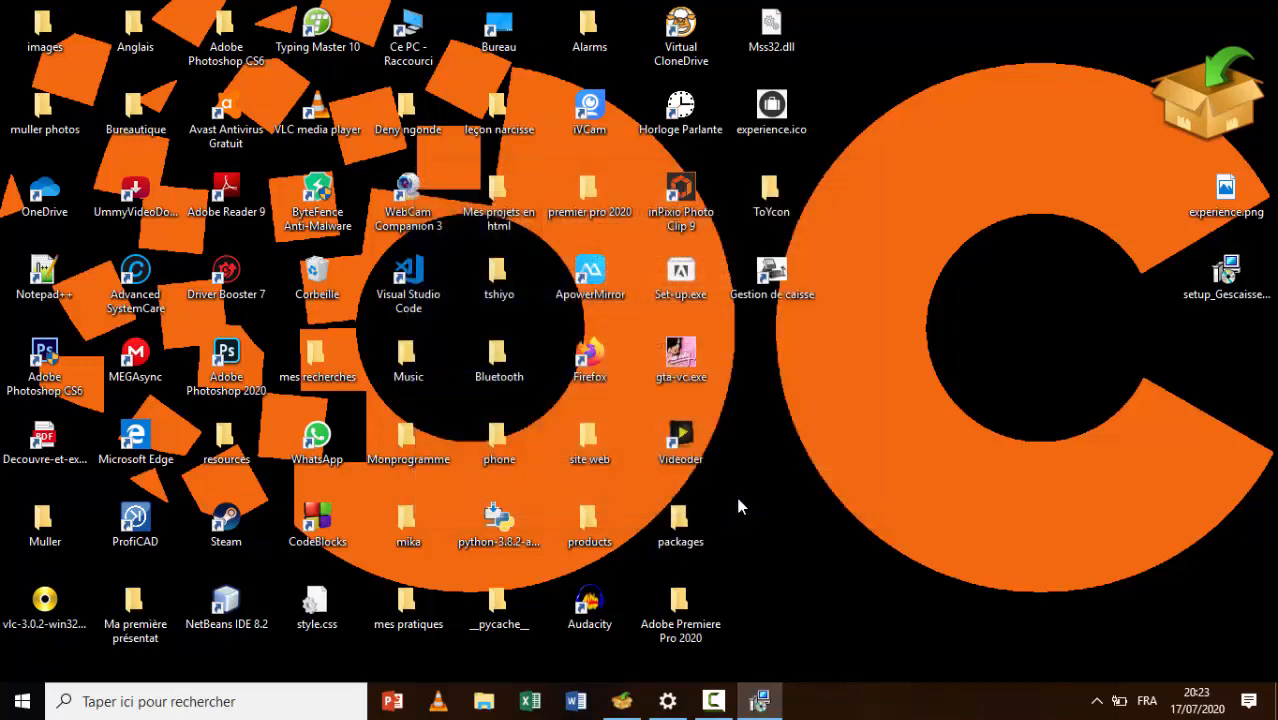
double_click(768, 283)
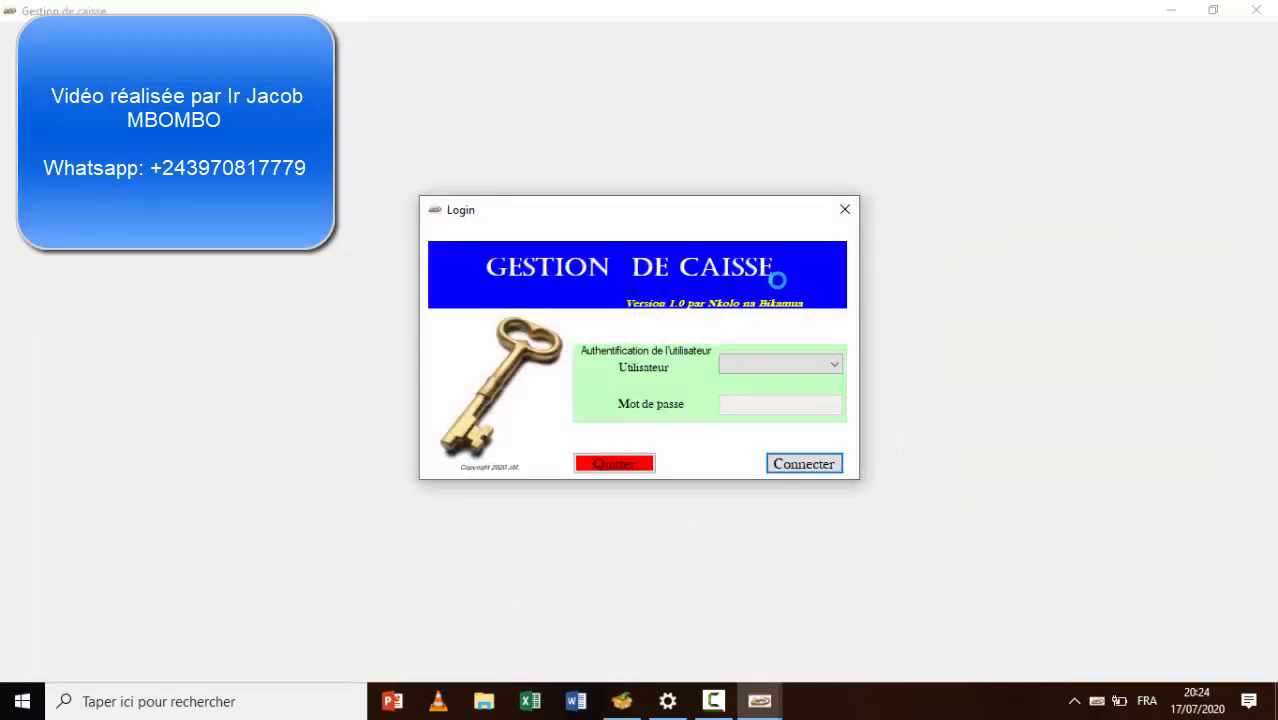
click(845, 212)
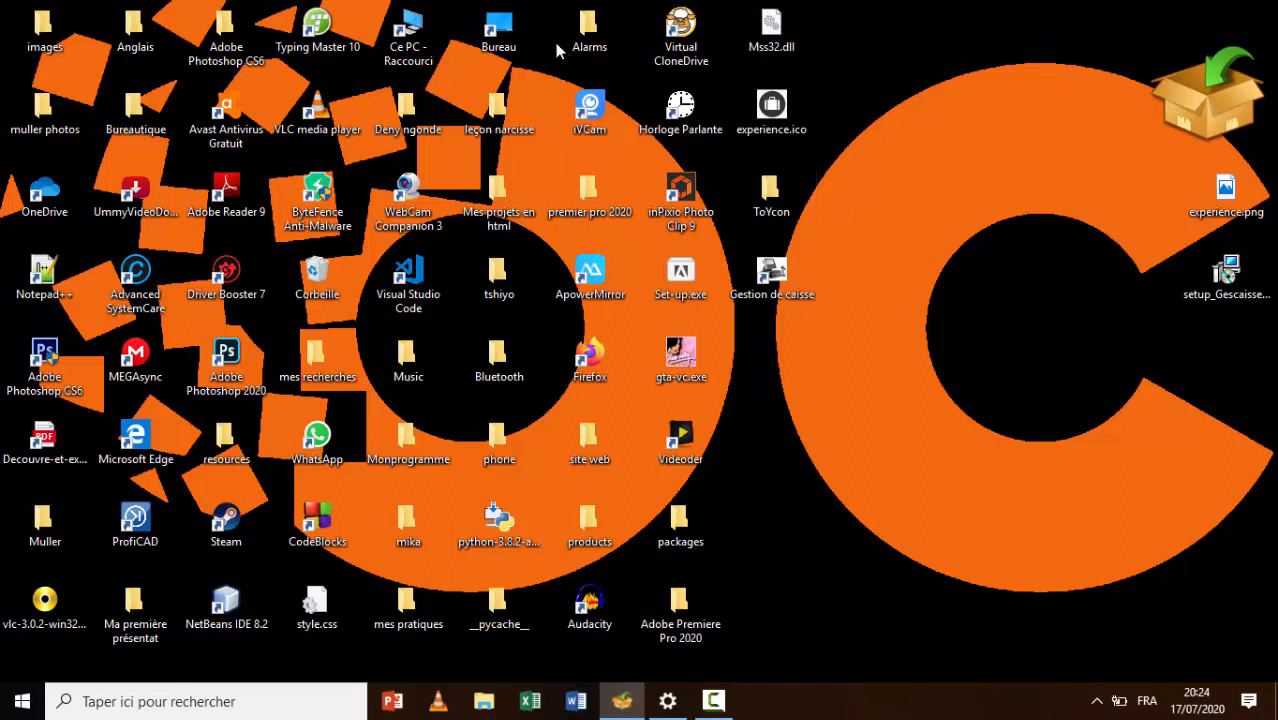
Open Ce PC in File Explorer and go into Disque local (C:)
click(401, 37)
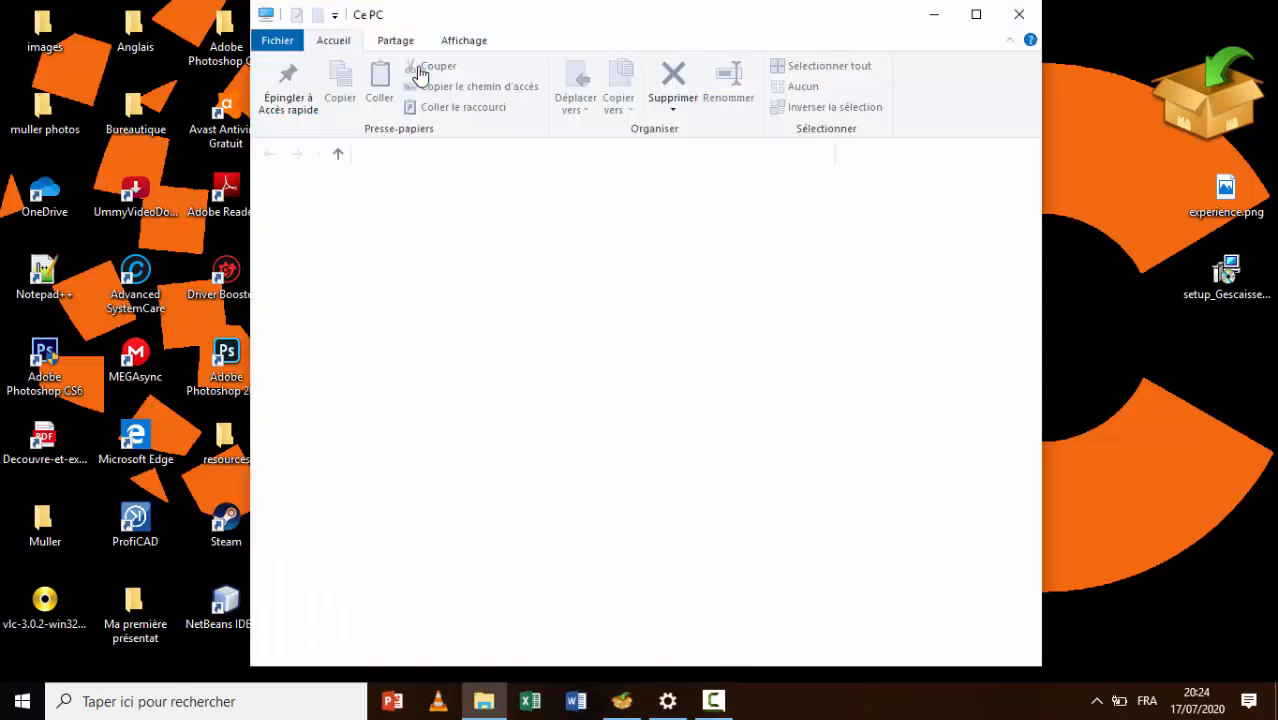
click(650, 492)
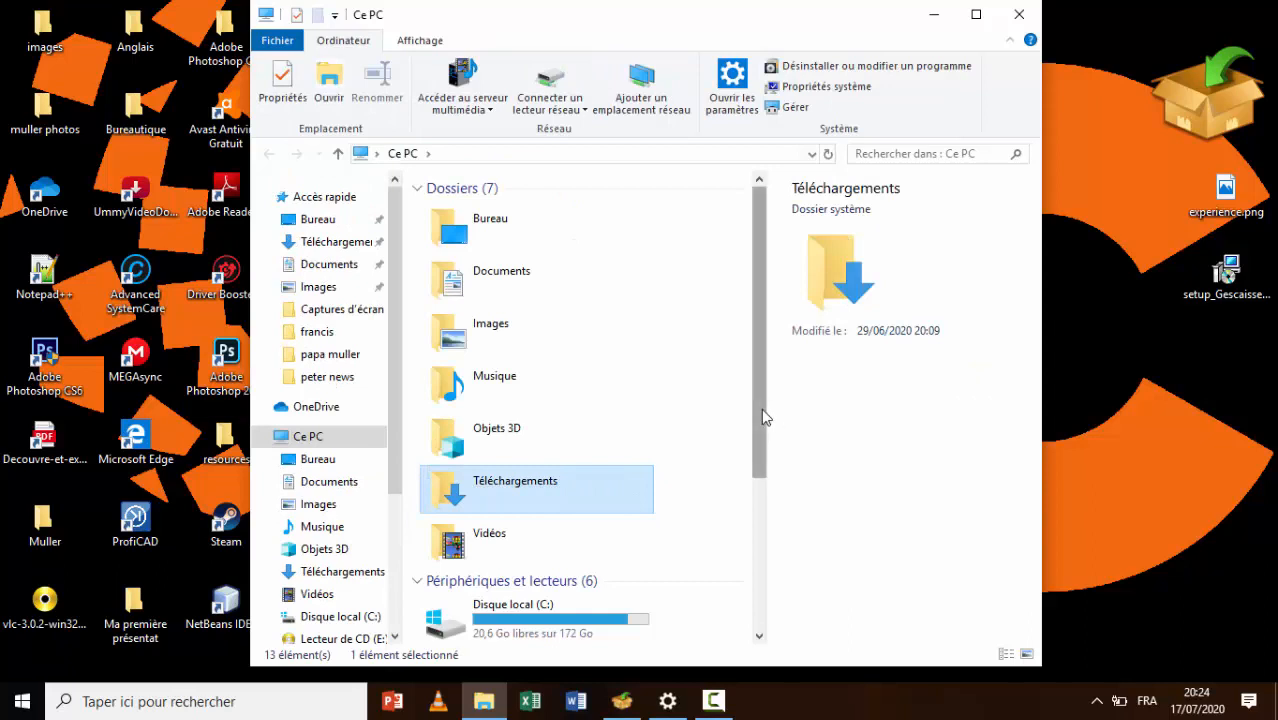
drag(761, 408, 746, 521)
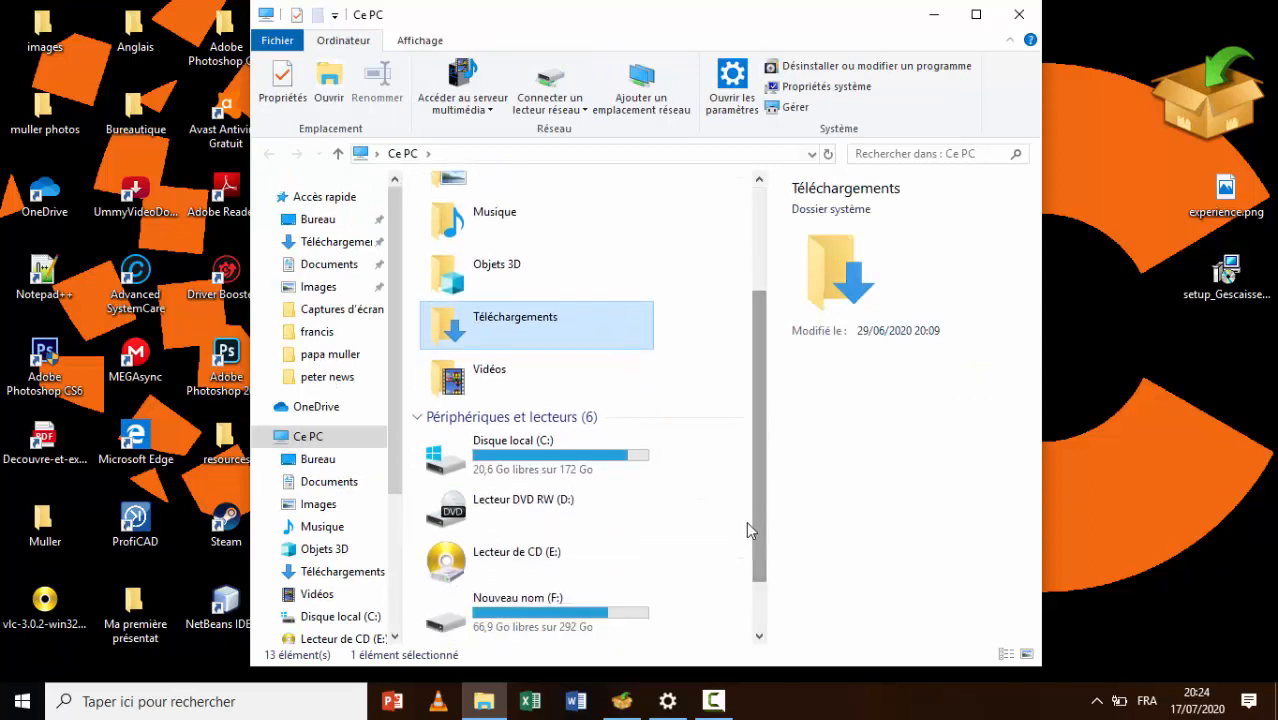
click(518, 452)
double_click(518, 452)
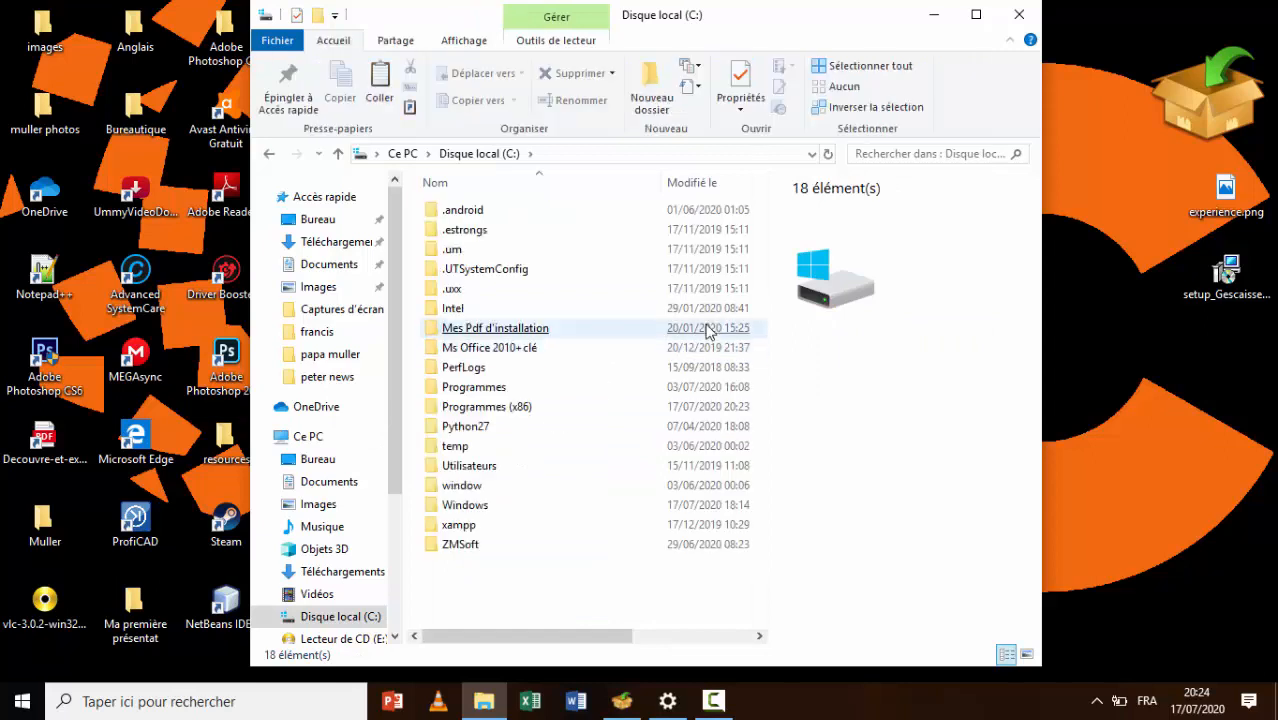
Open Programmes (x86) and copy the Gestion de caisse folder
click(712, 328)
click(760, 308)
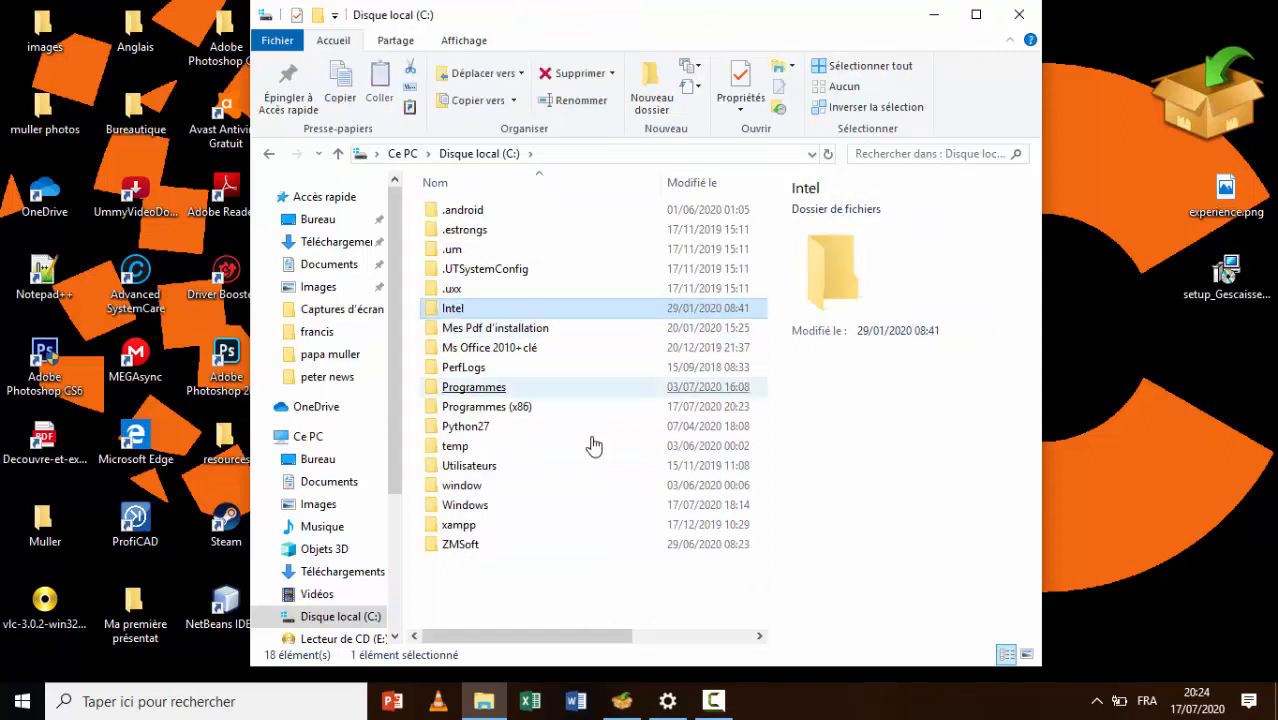
click(499, 410)
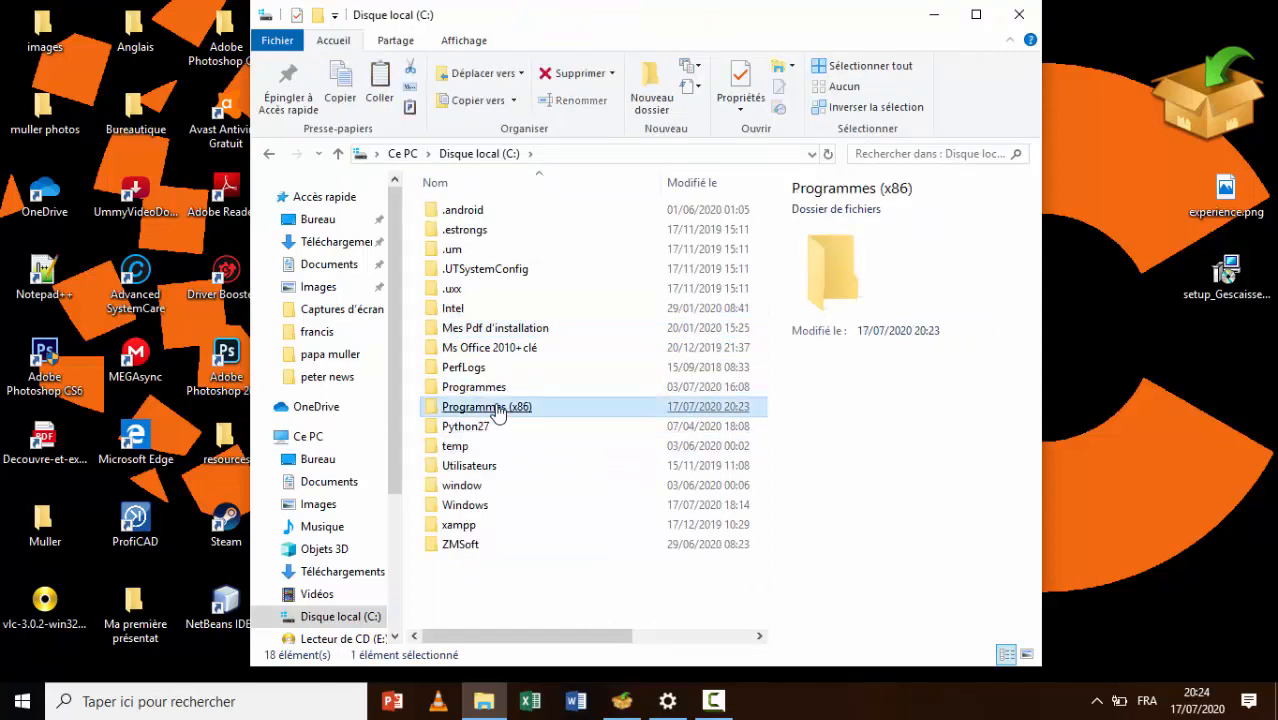
click(499, 410)
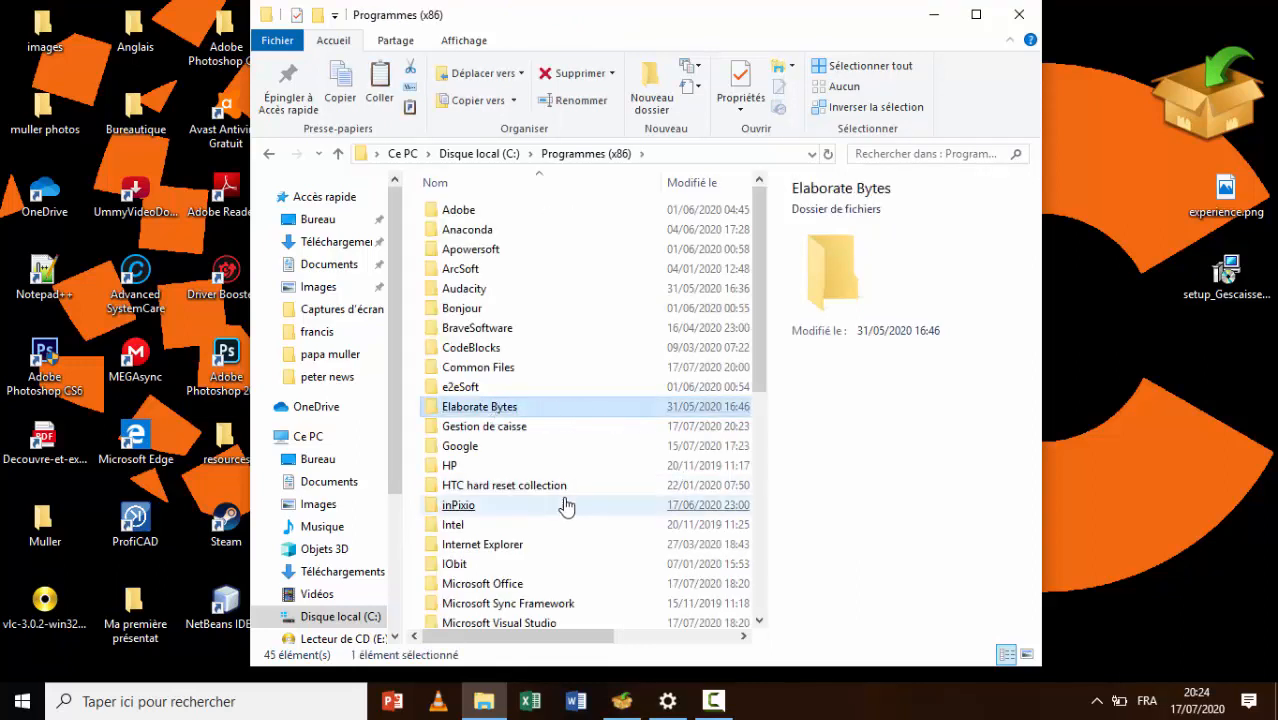
click(560, 505)
click(481, 428)
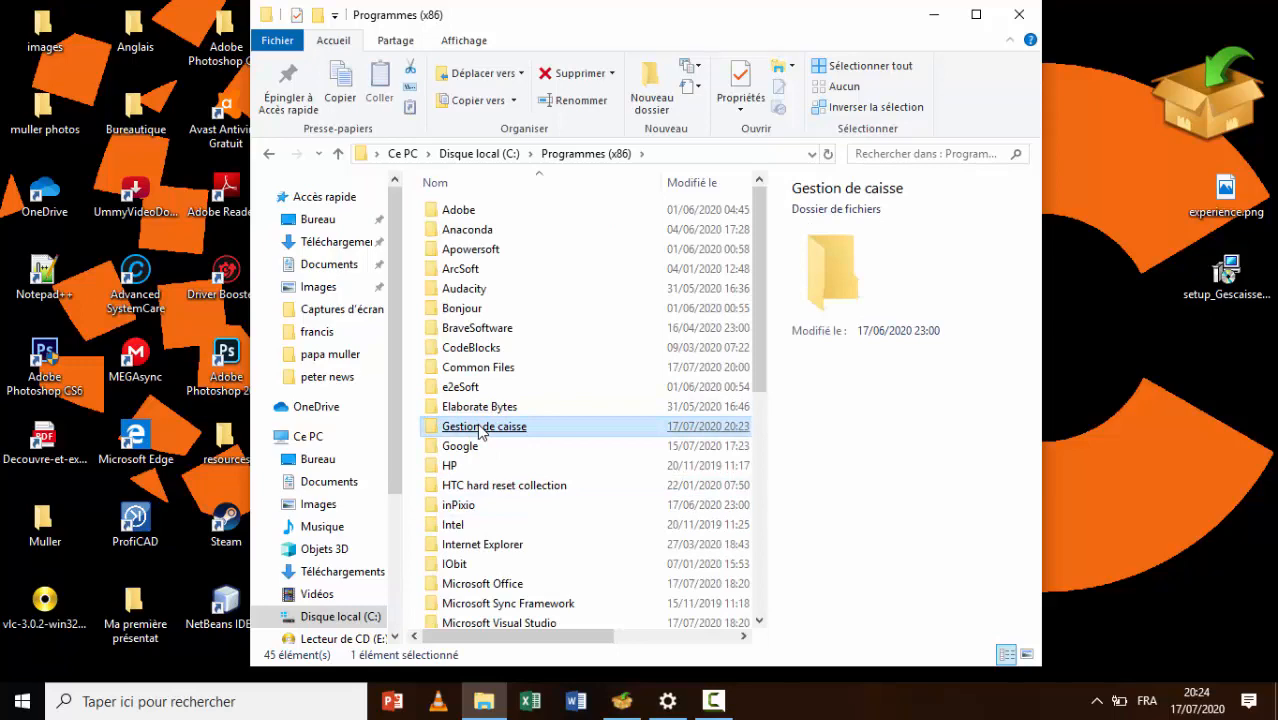
key(ctrl+c)
Grant Utilisateurs Contrôle total in the Gestion de caisse folder's security permissions
right_click(481, 432)
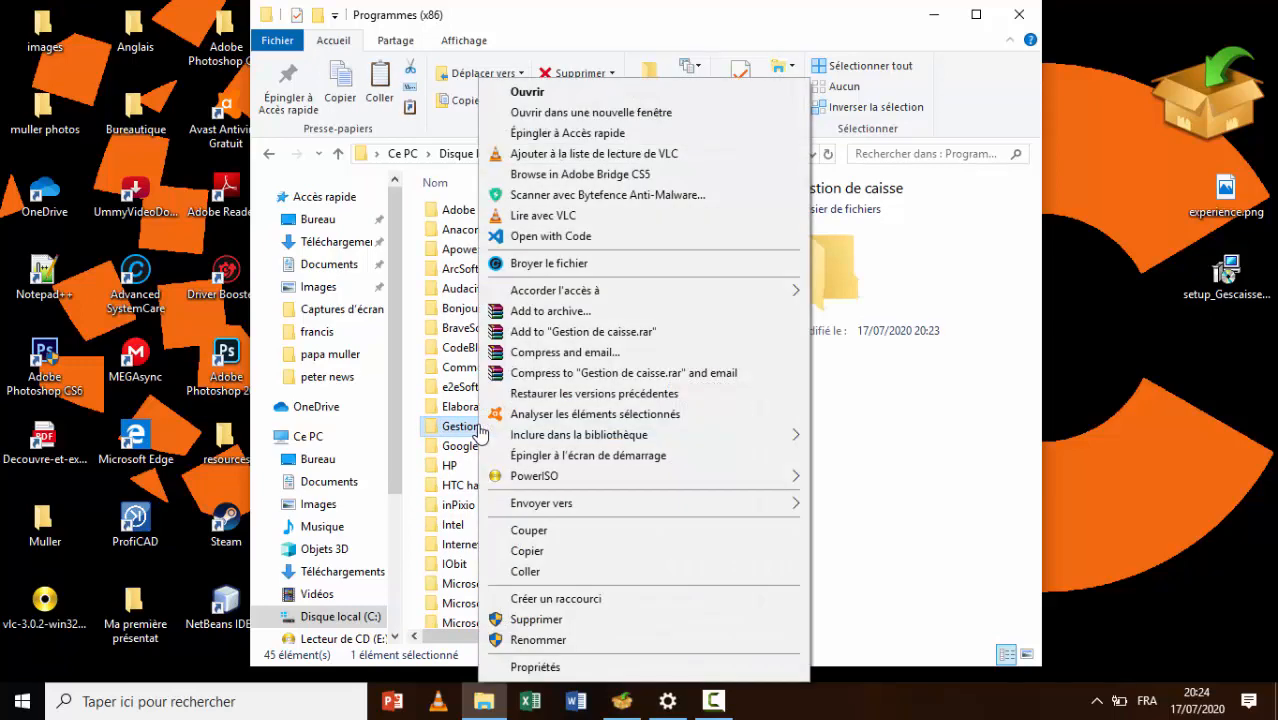
click(616, 668)
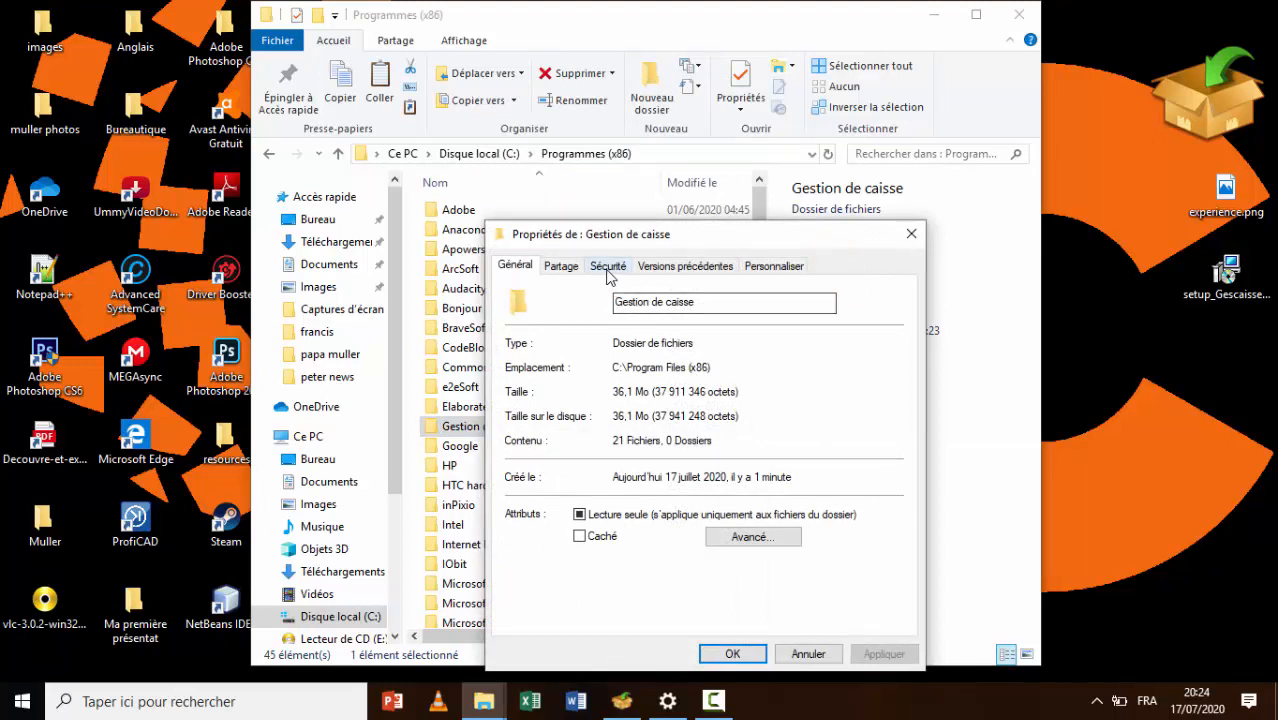
click(608, 267)
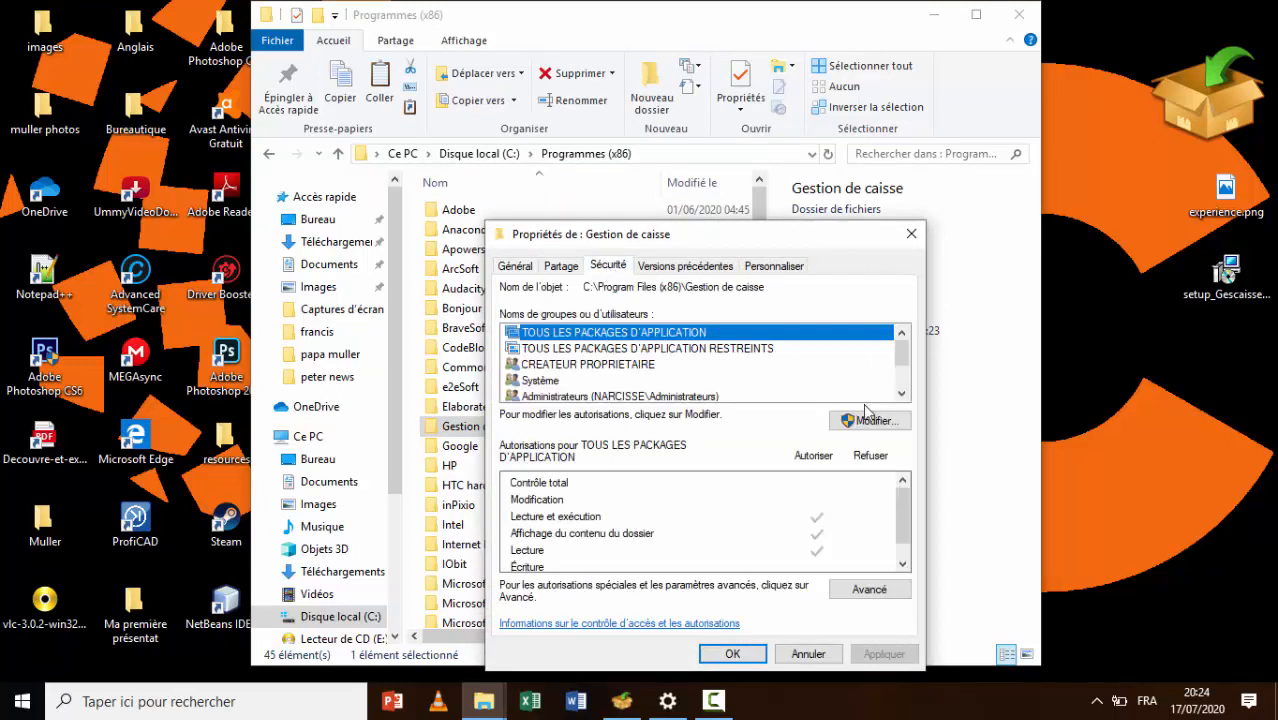
click(878, 422)
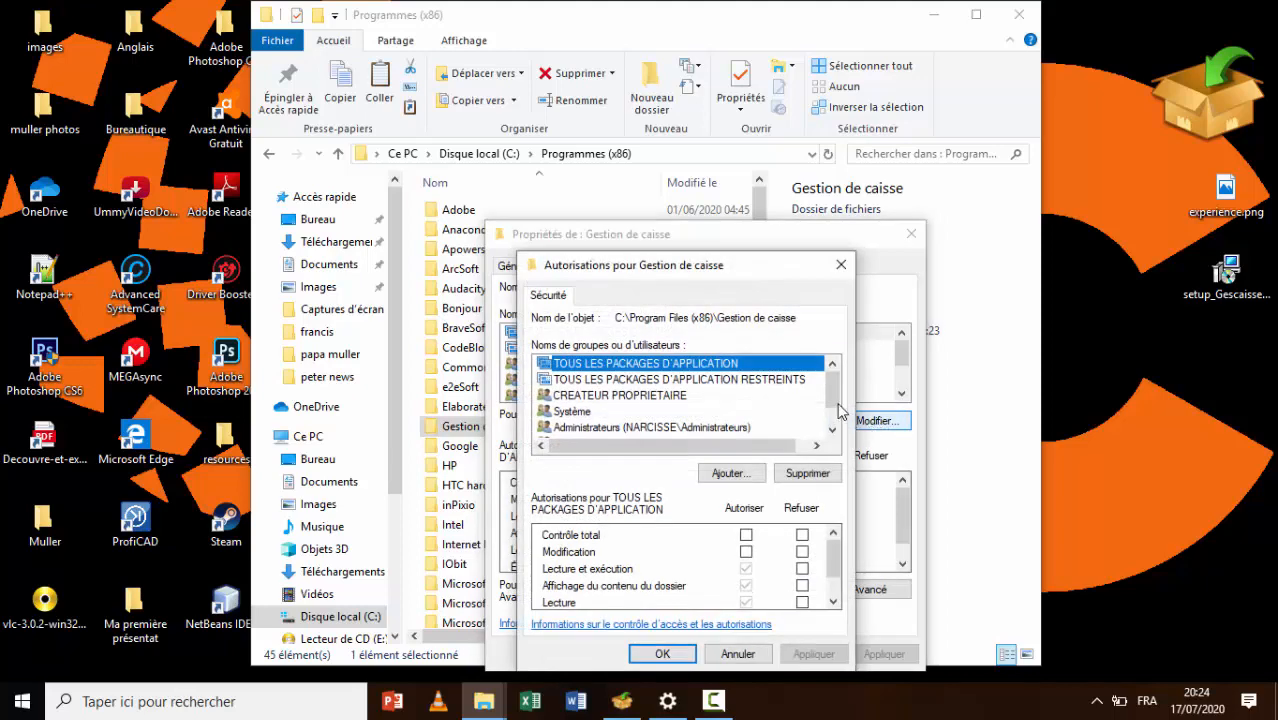
drag(834, 392, 836, 412)
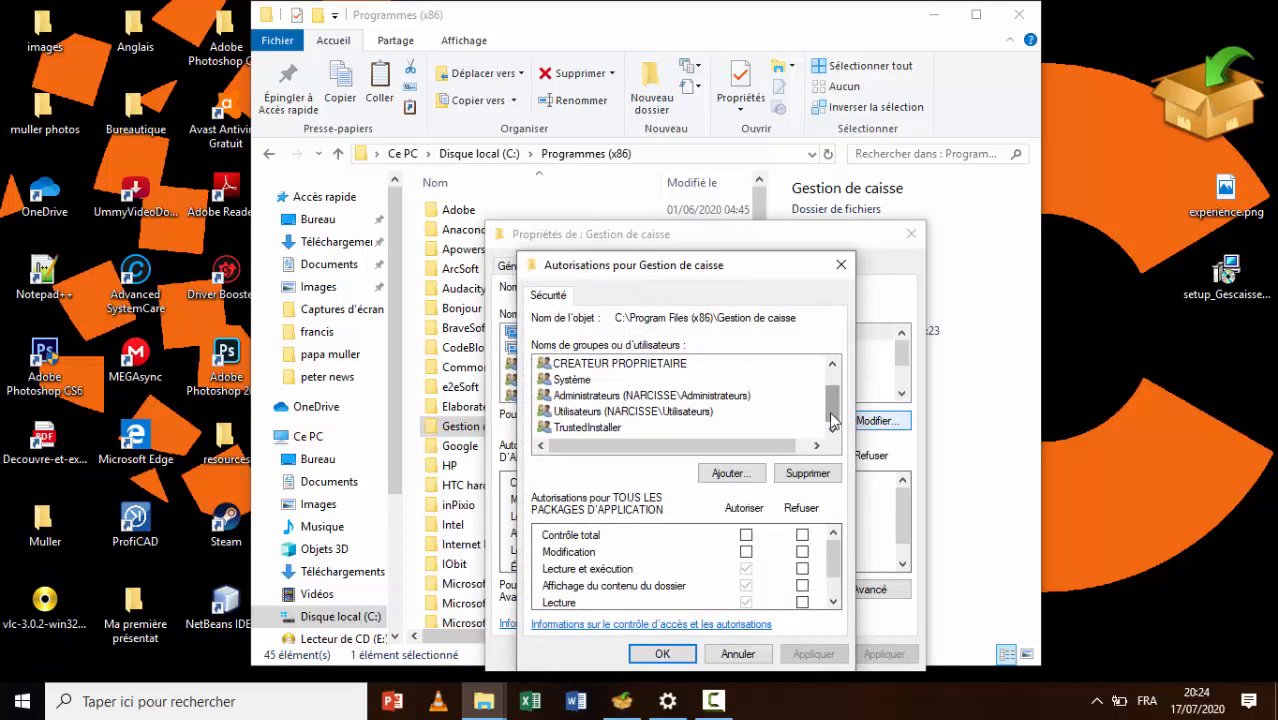
click(656, 416)
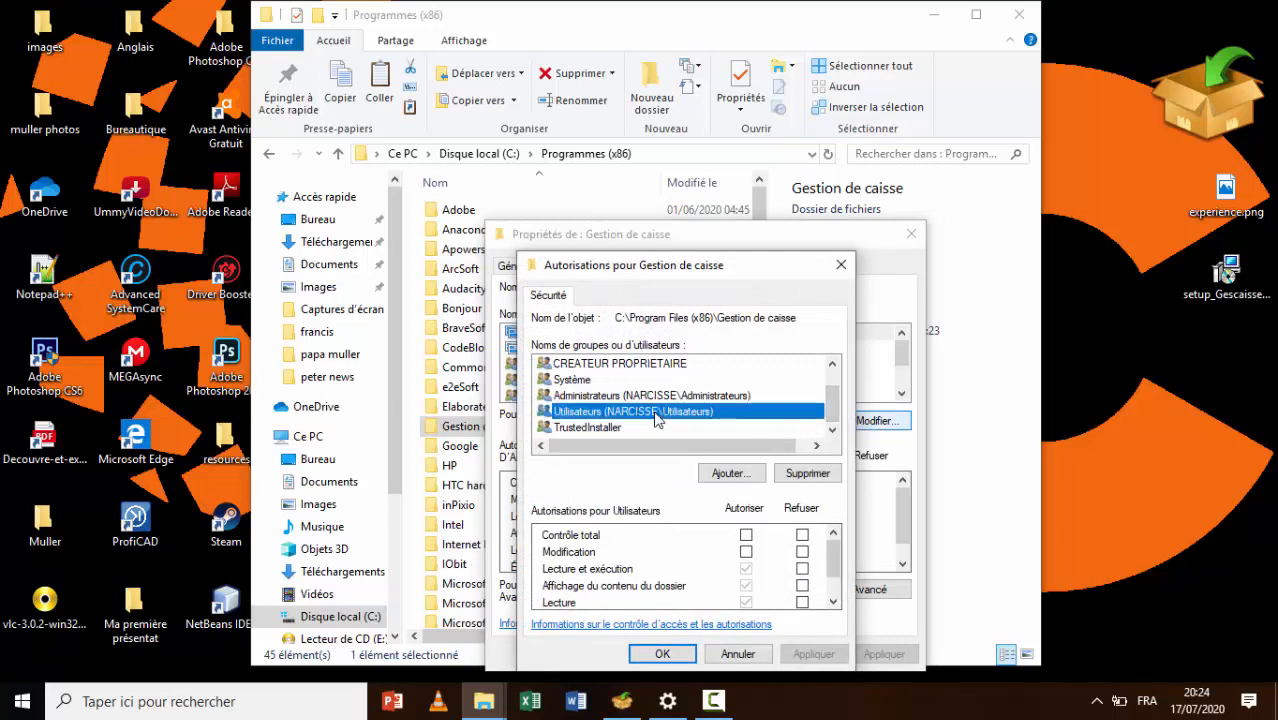
click(747, 537)
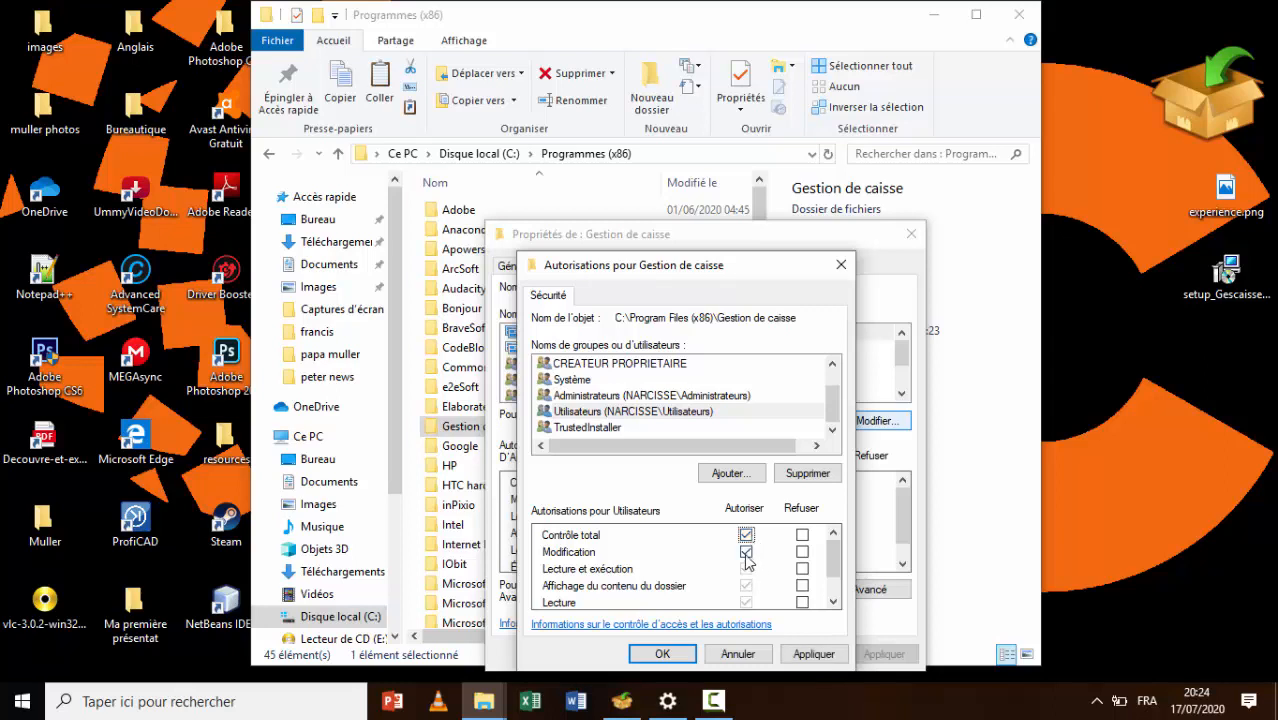
click(813, 657)
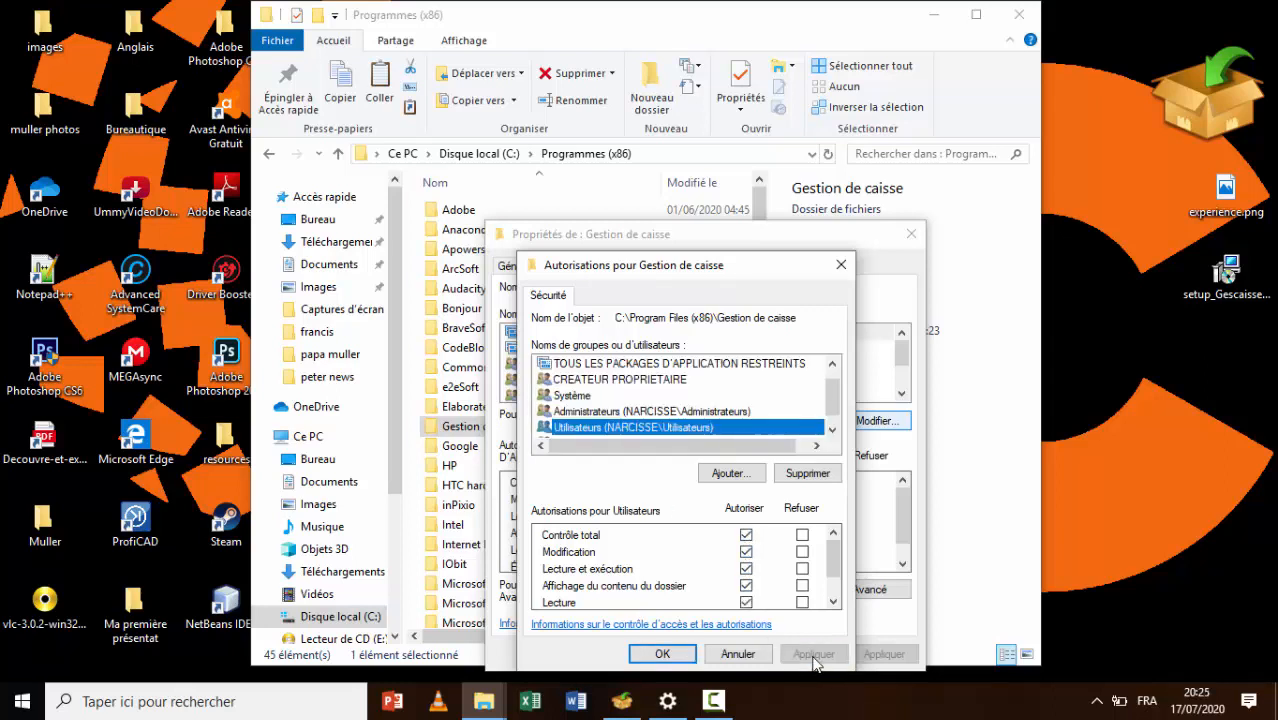
click(664, 655)
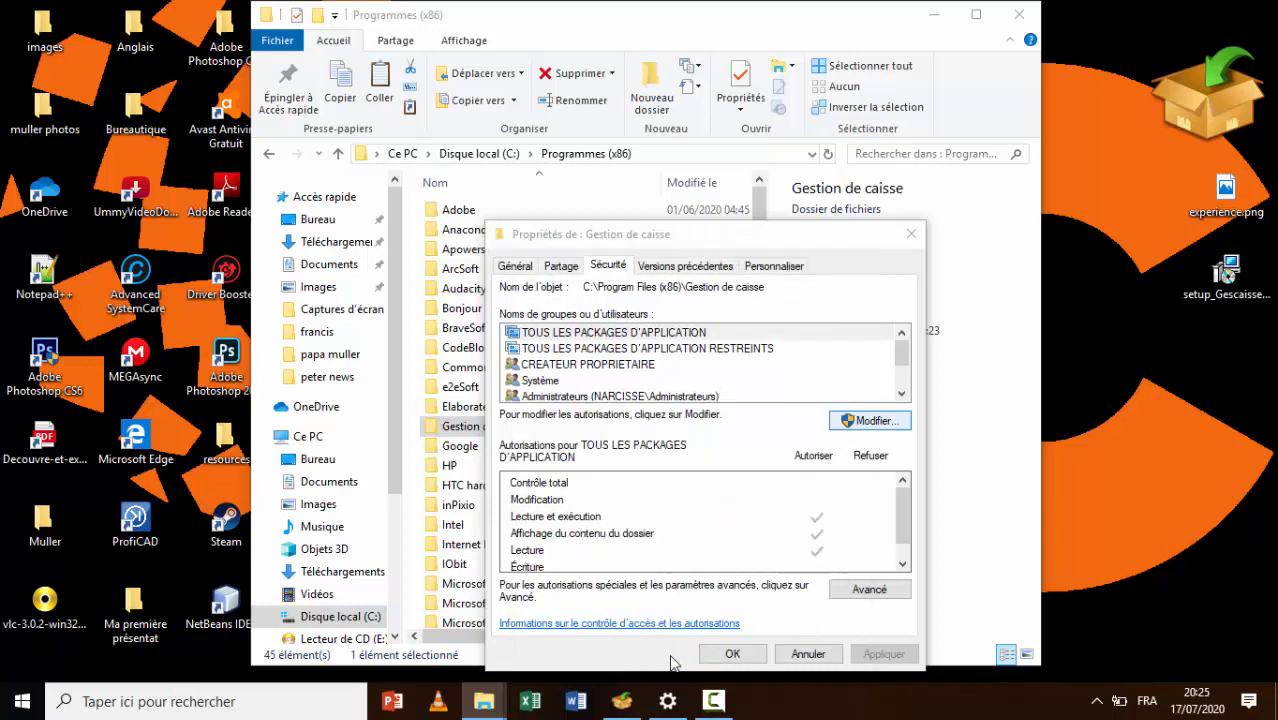
click(911, 233)
Close File Explorer, start Gestion de caisse and choose Admin as the login user
click(1018, 14)
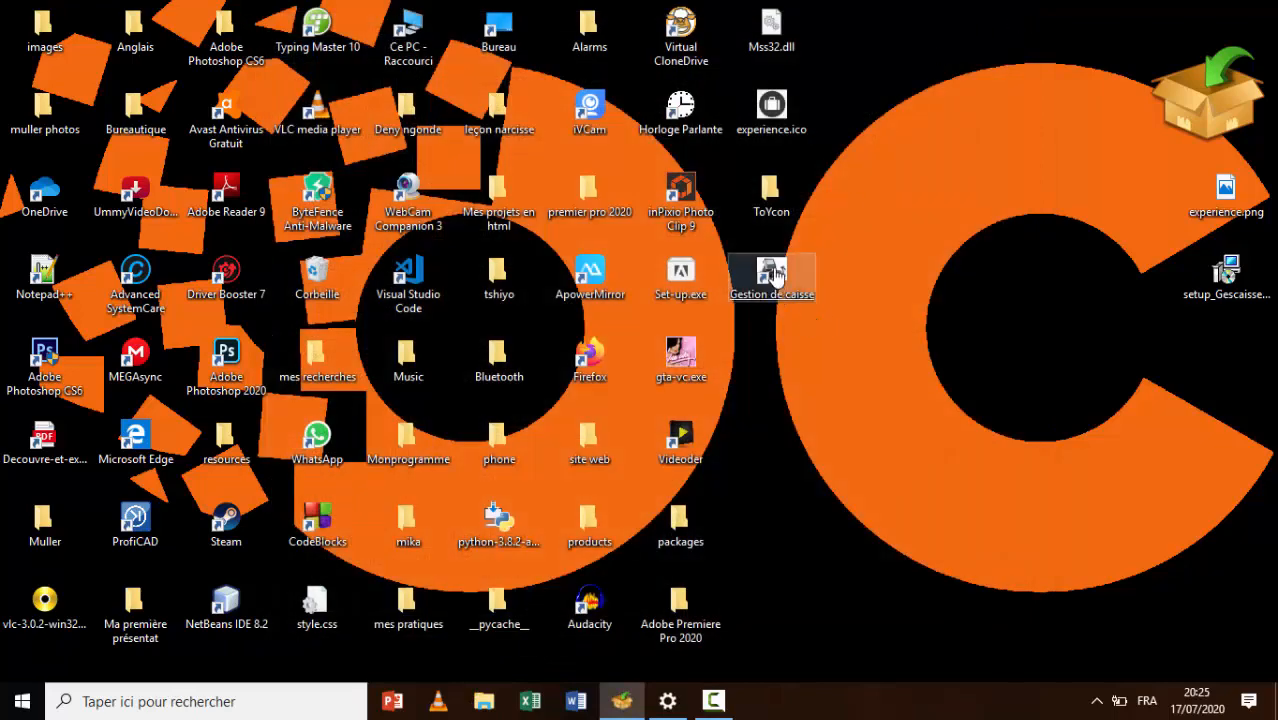
click(776, 276)
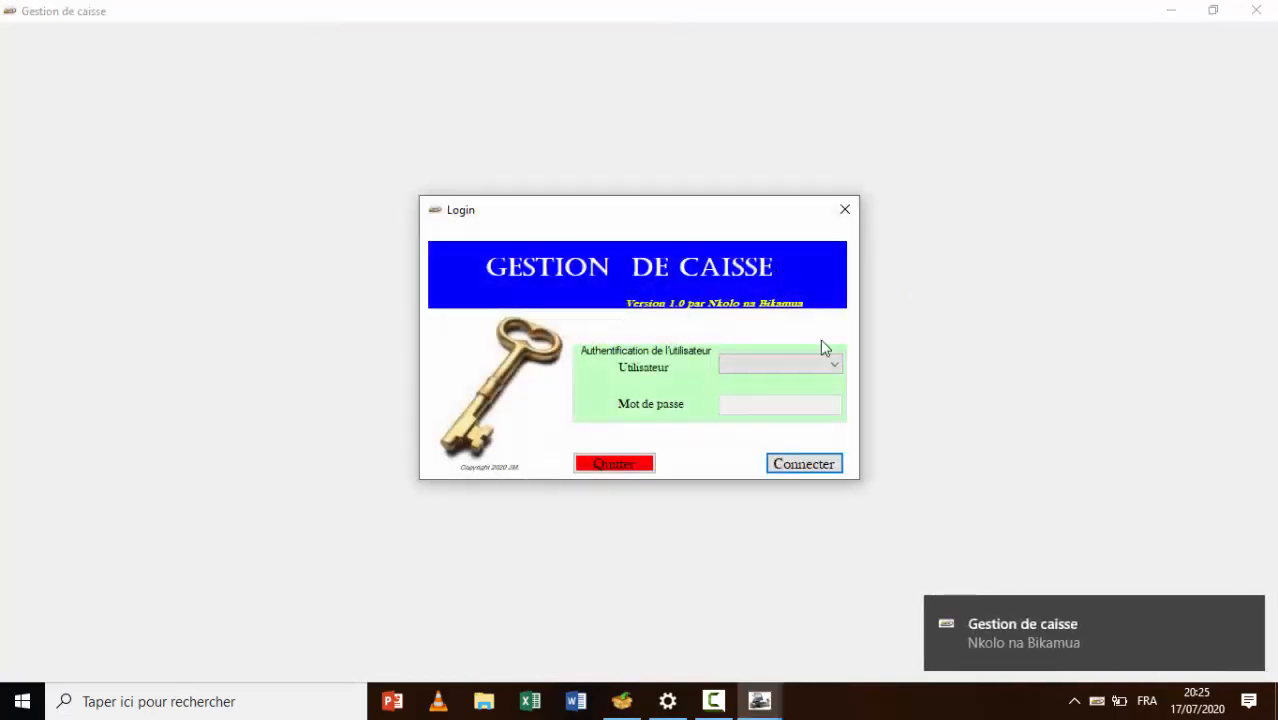
click(834, 366)
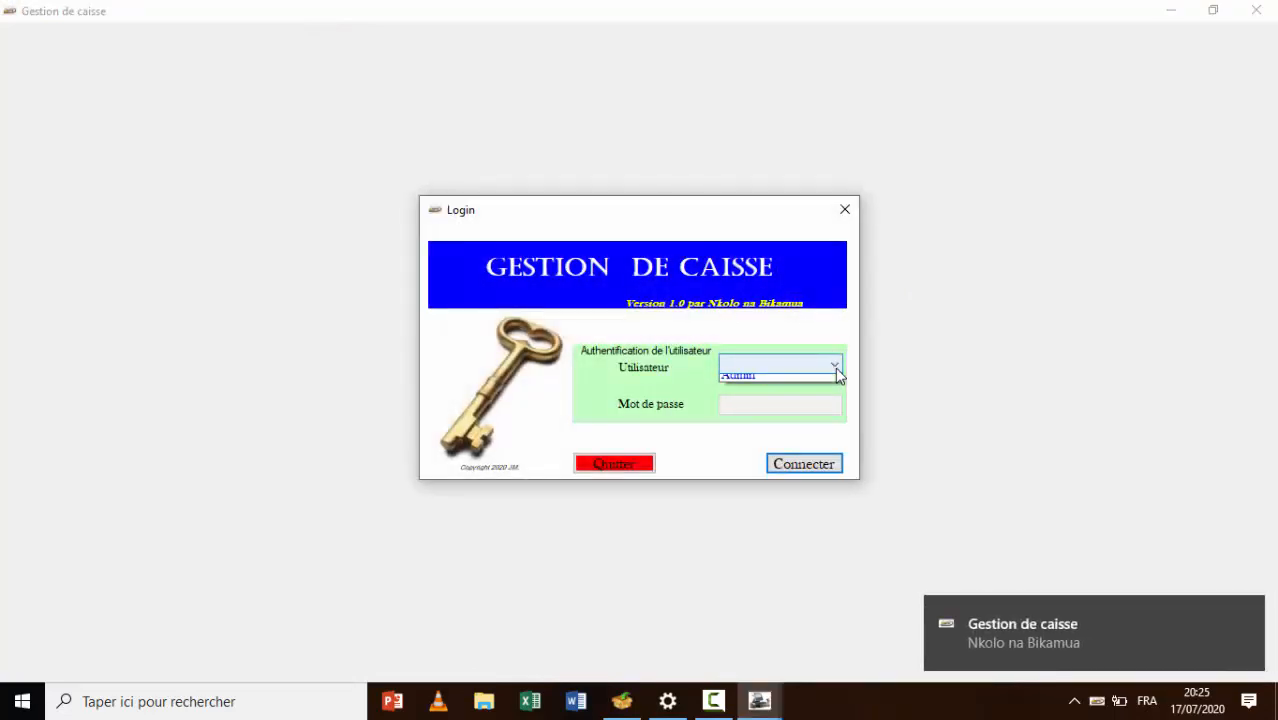
click(810, 383)
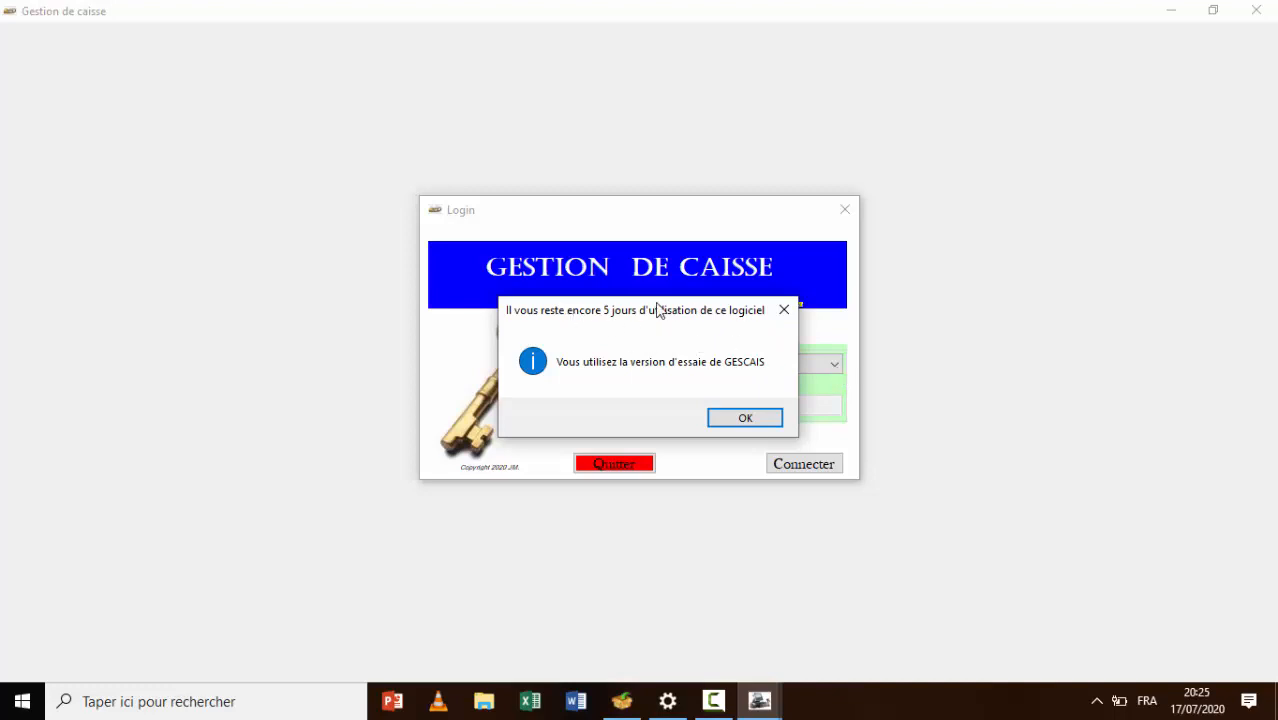
Dismiss the trial notice and connect as Admin with the password
click(729, 420)
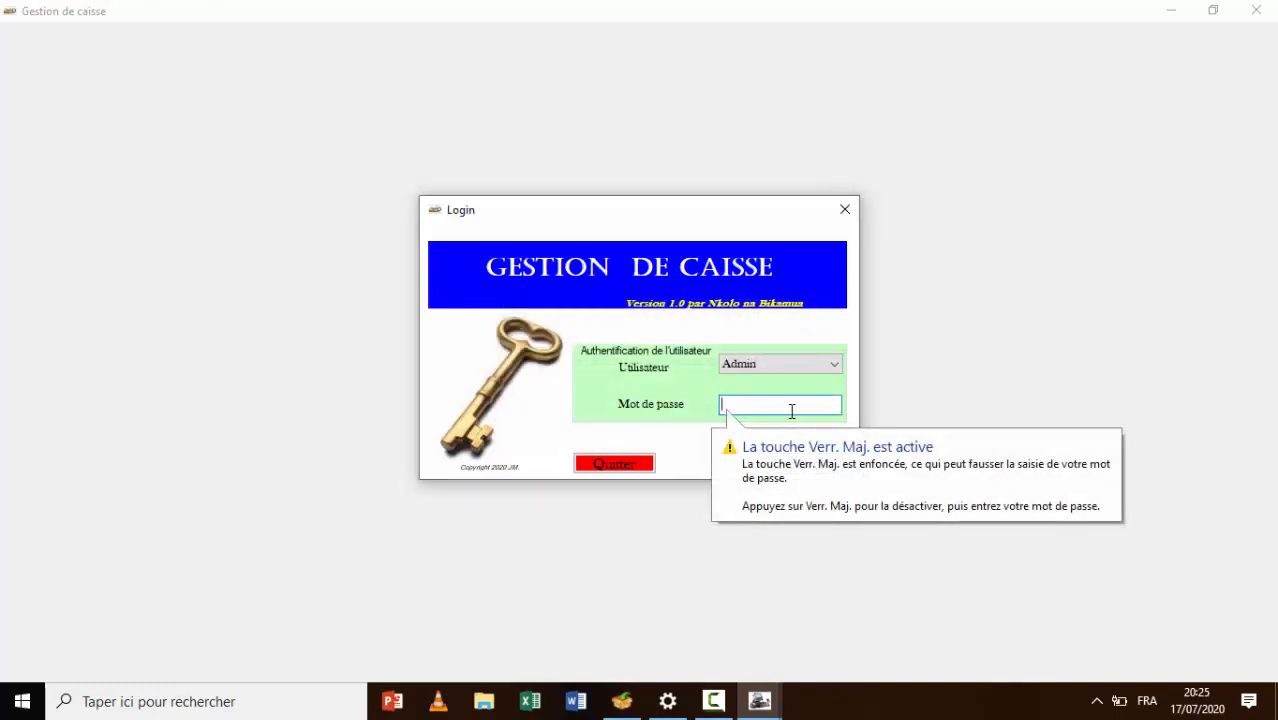
text(*****)
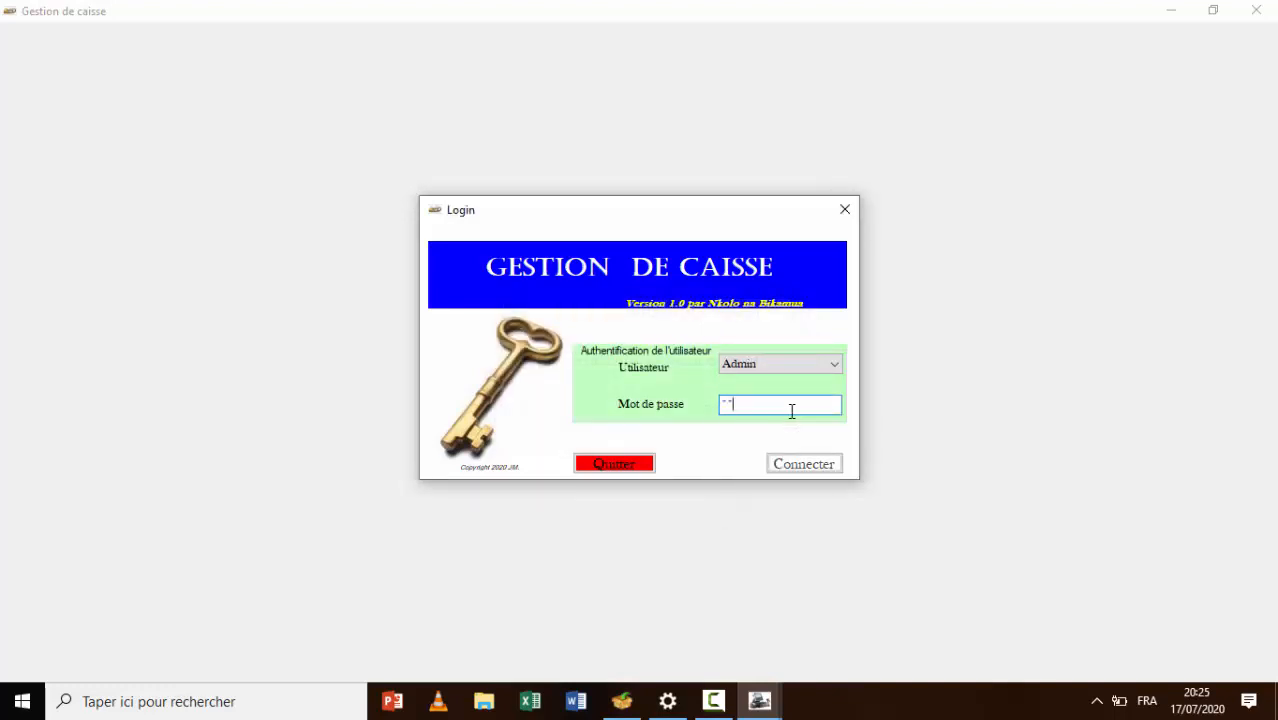
click(815, 466)
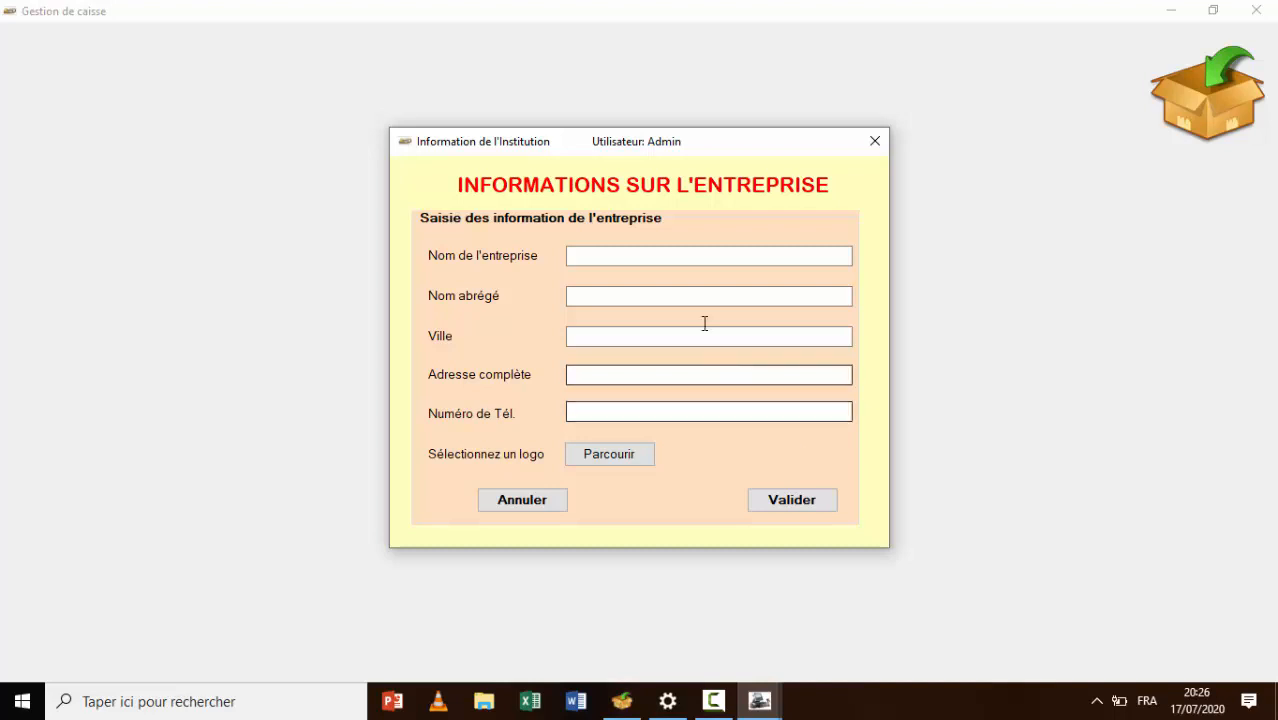
Enter company name NKOLO NA BIKAMUA, short name NB, city KINSHASA, the address and phone number
click(666, 258)
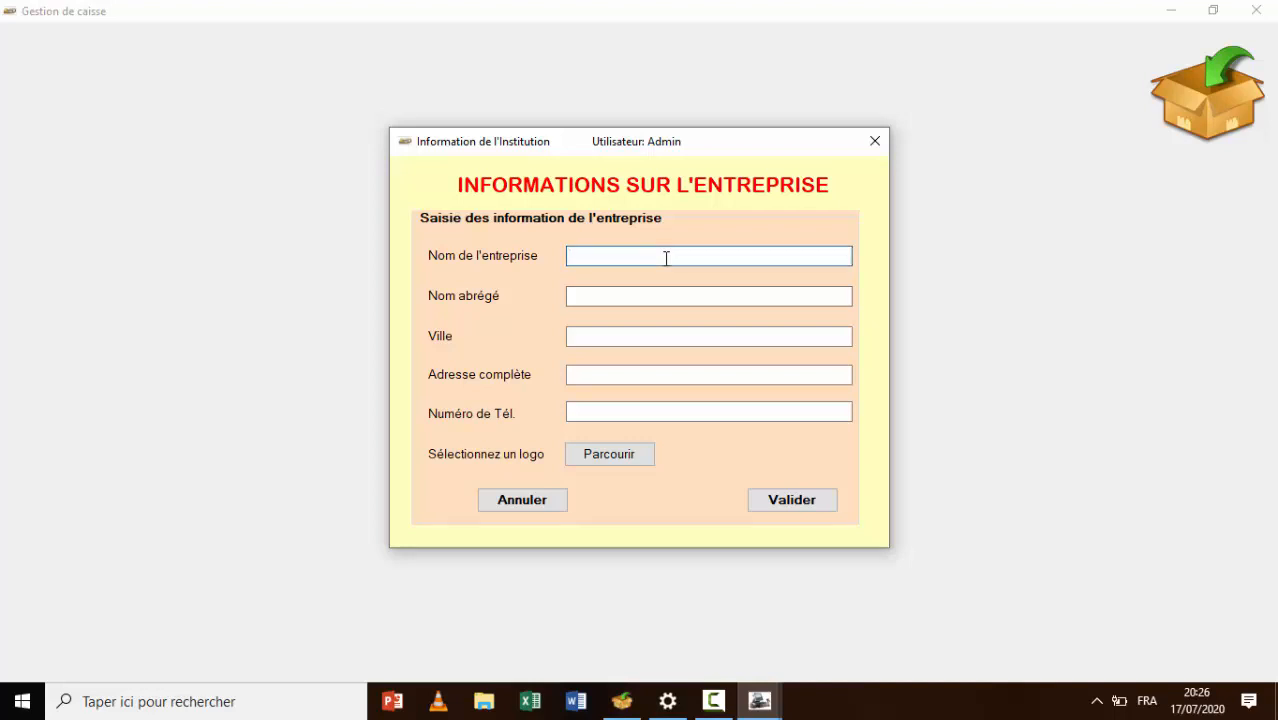
text(N)
key(BackSpace)
text(NKOLO NA BIKAMUA)
key(Tab)
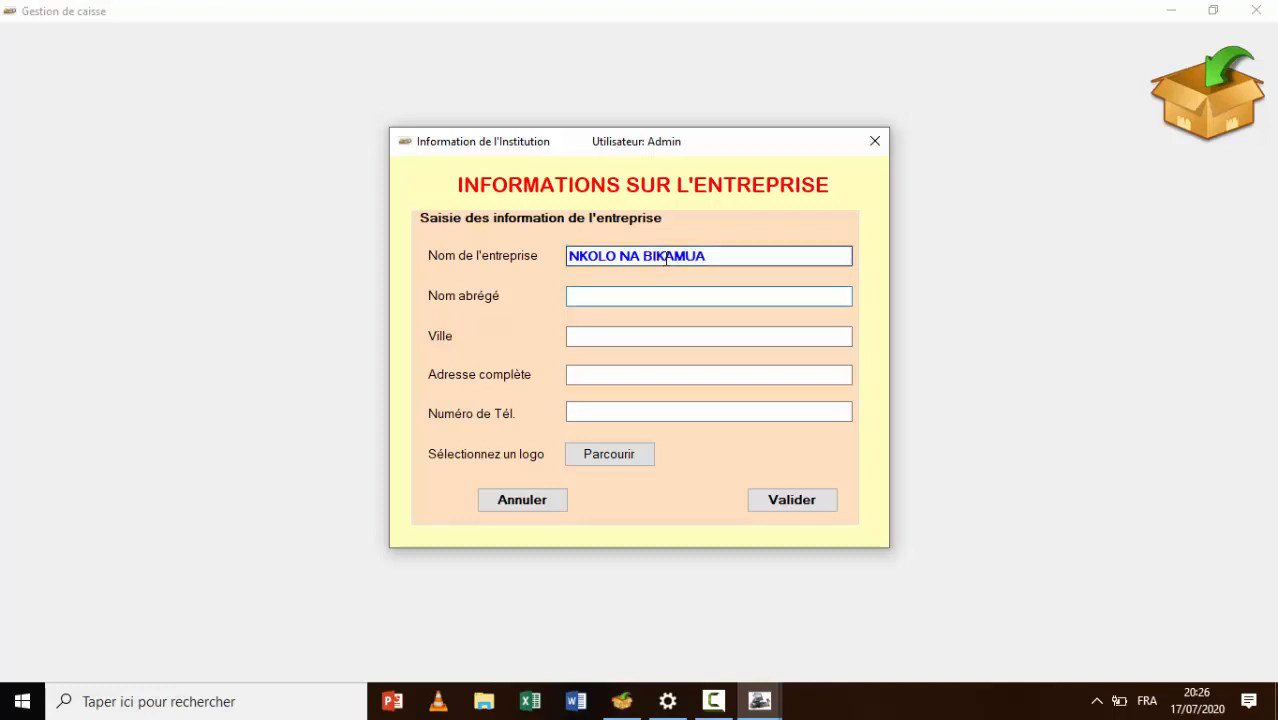
text(NB)
text(KINSHASA)
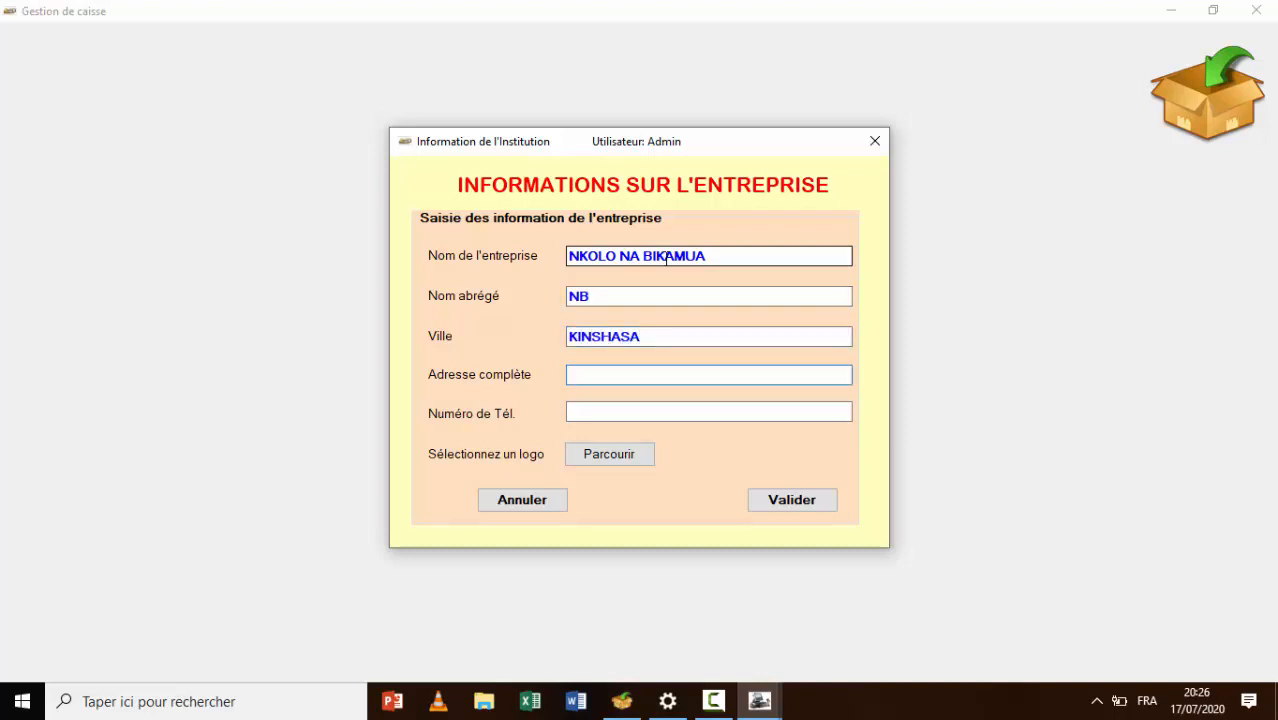
text(KINSHASA/NSELE)
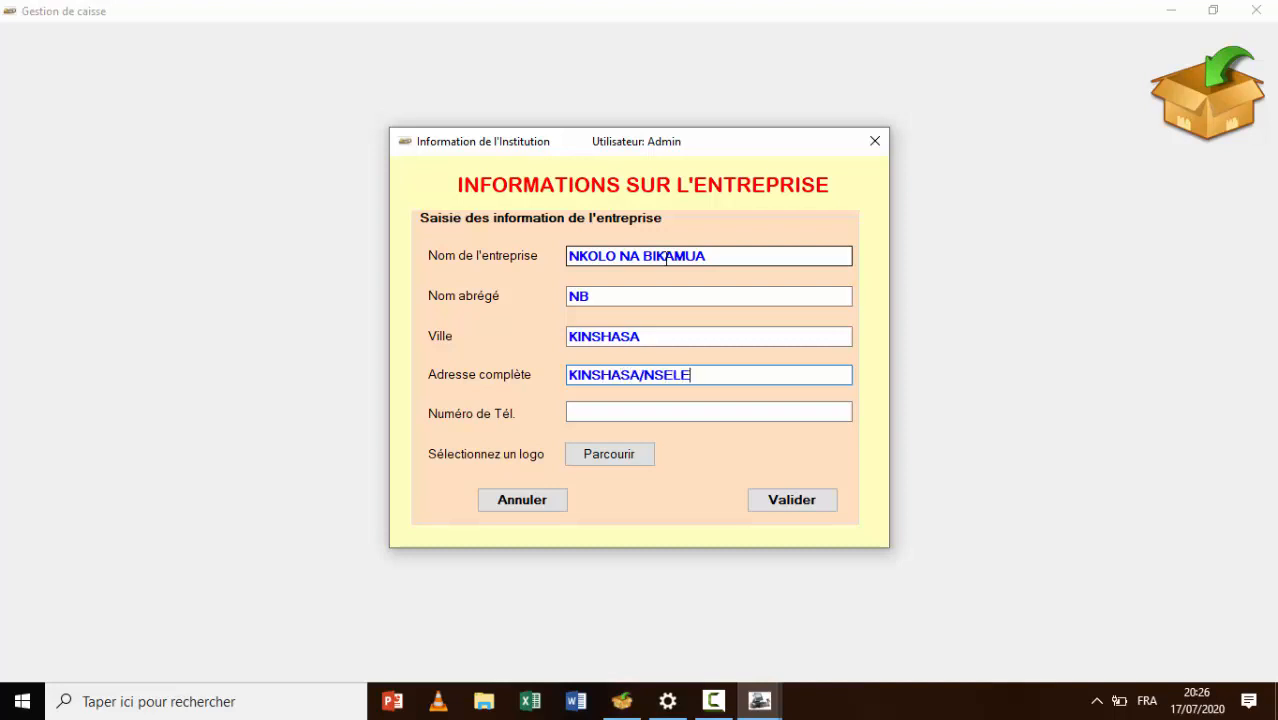
text(/MIKONGA/EF)
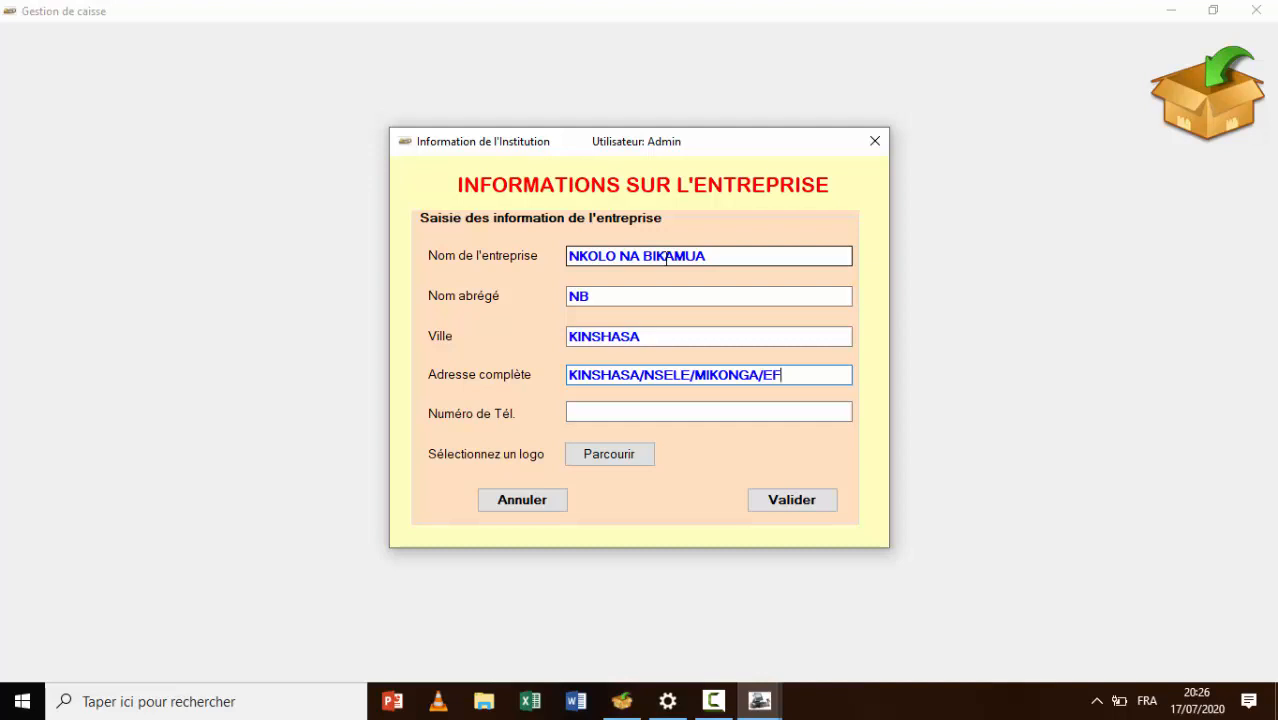
text(O BANK)
click(687, 410)
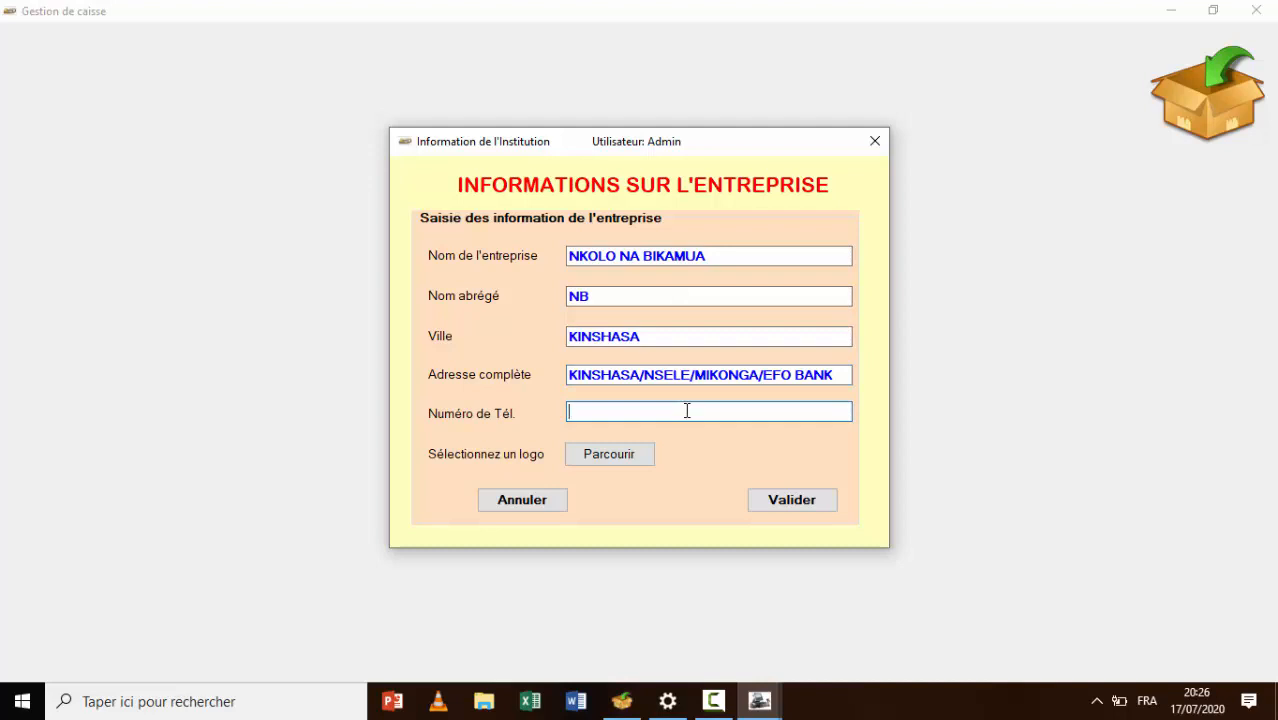
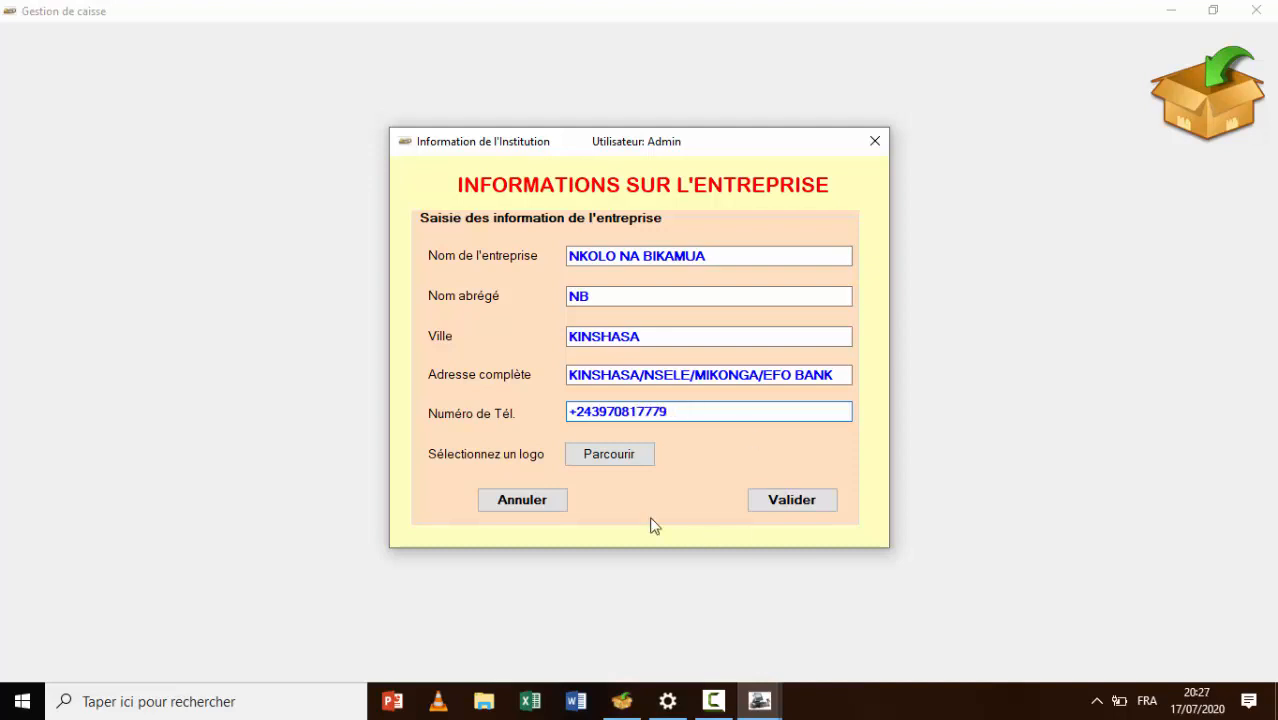
click(615, 453)
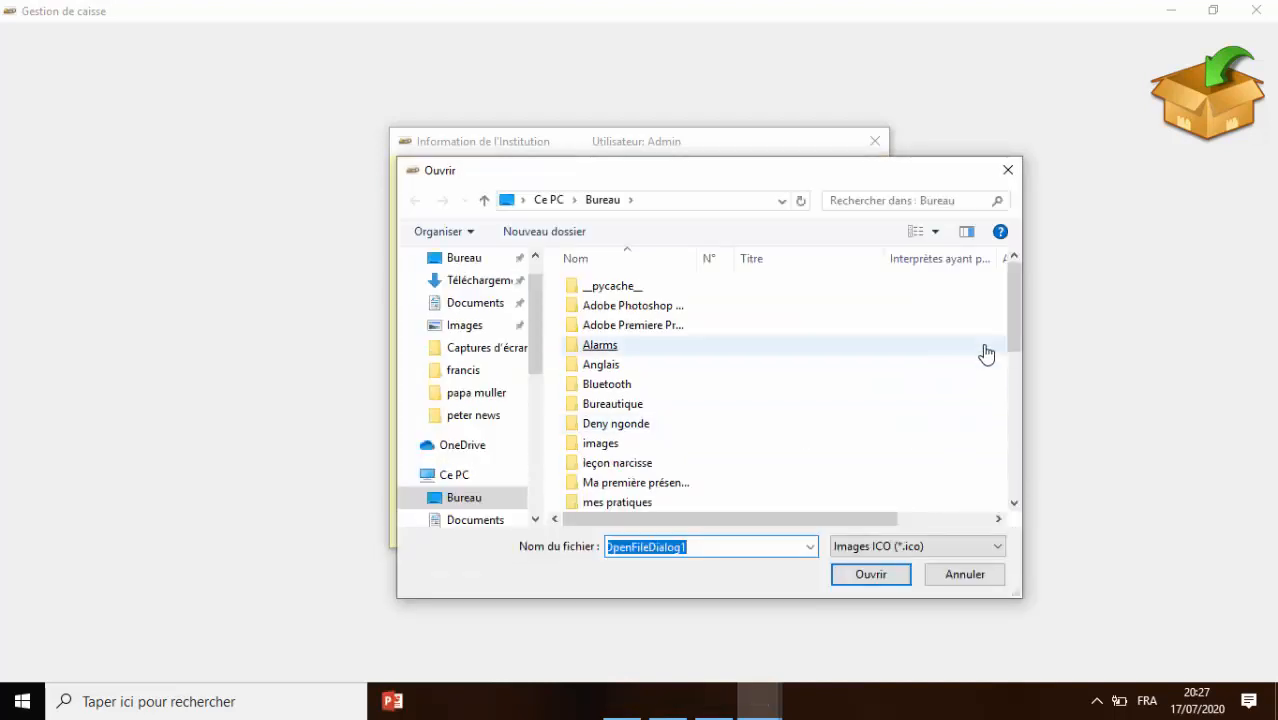
Pick experience.ico from Bureau as the logo, validate the details and accept the restart
click(463, 259)
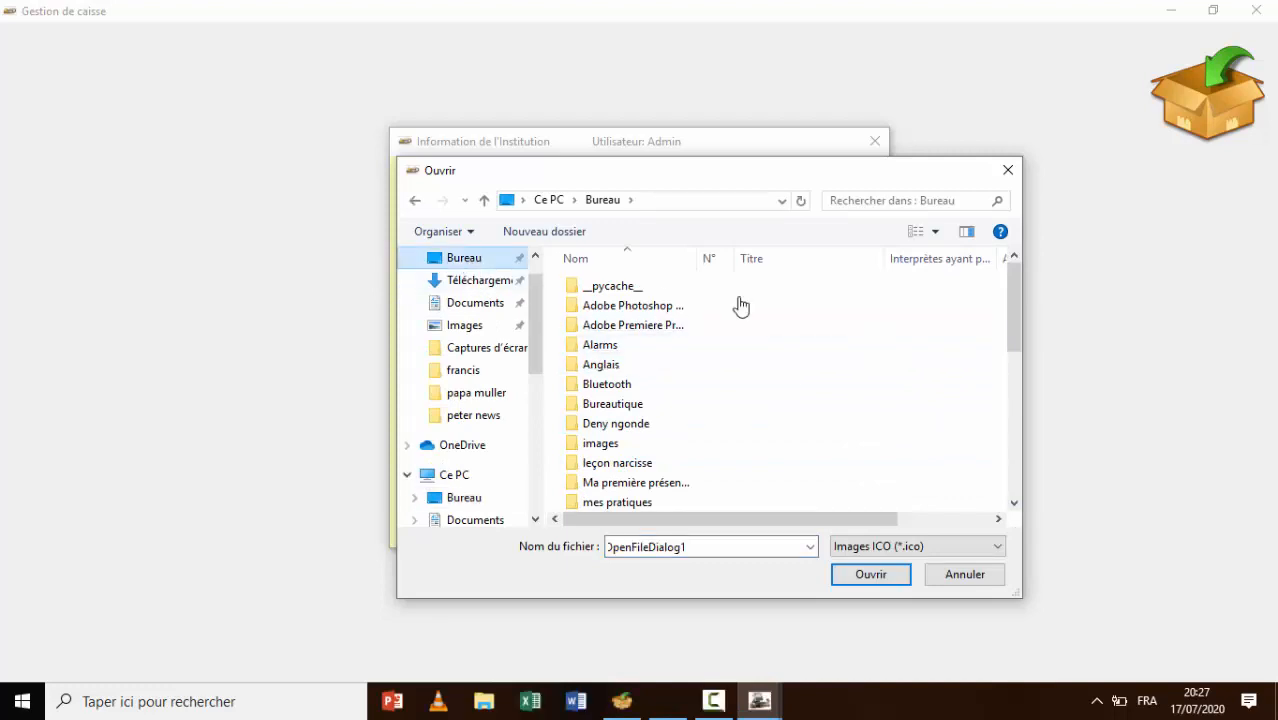
click(941, 346)
drag(1015, 318, 1004, 508)
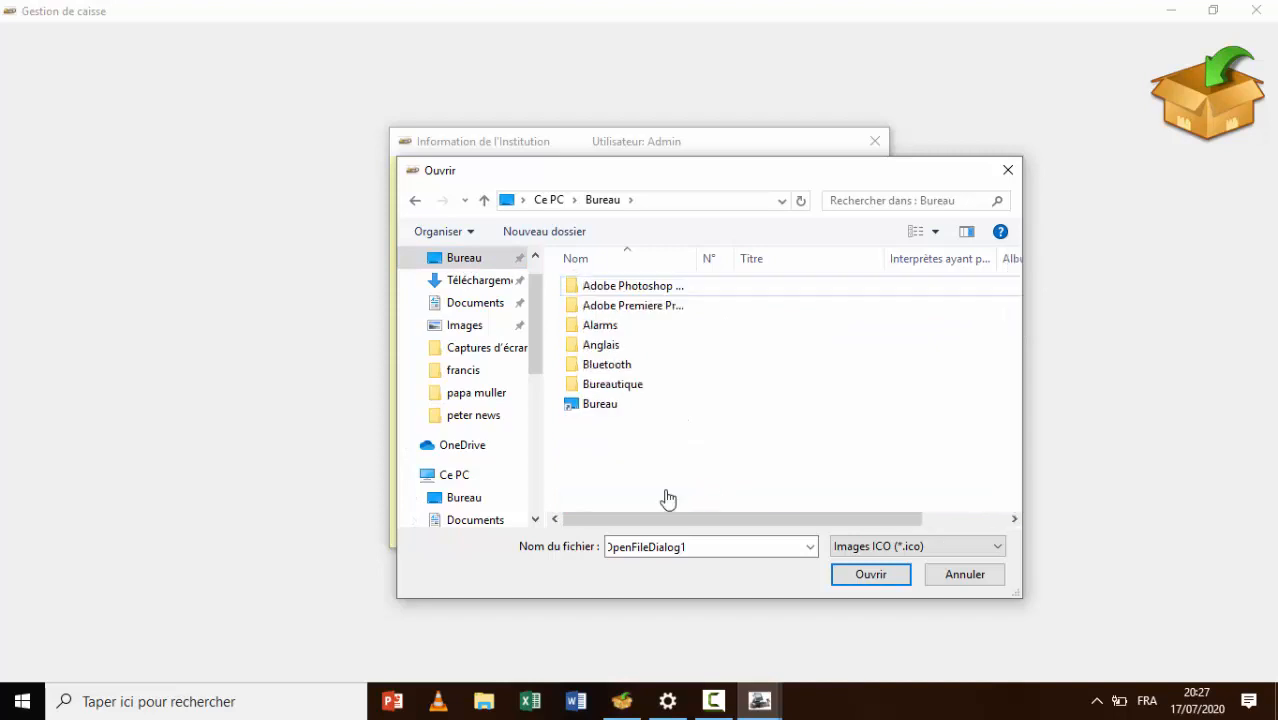
click(617, 444)
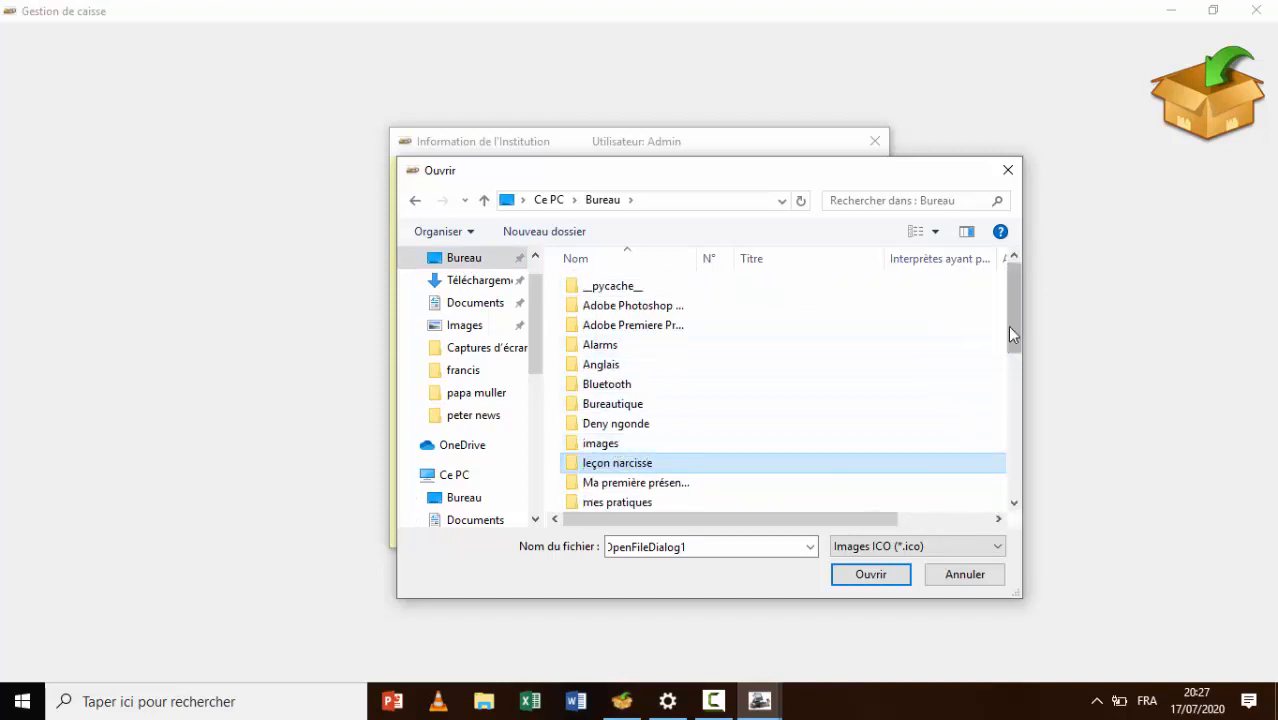
drag(1010, 333, 984, 545)
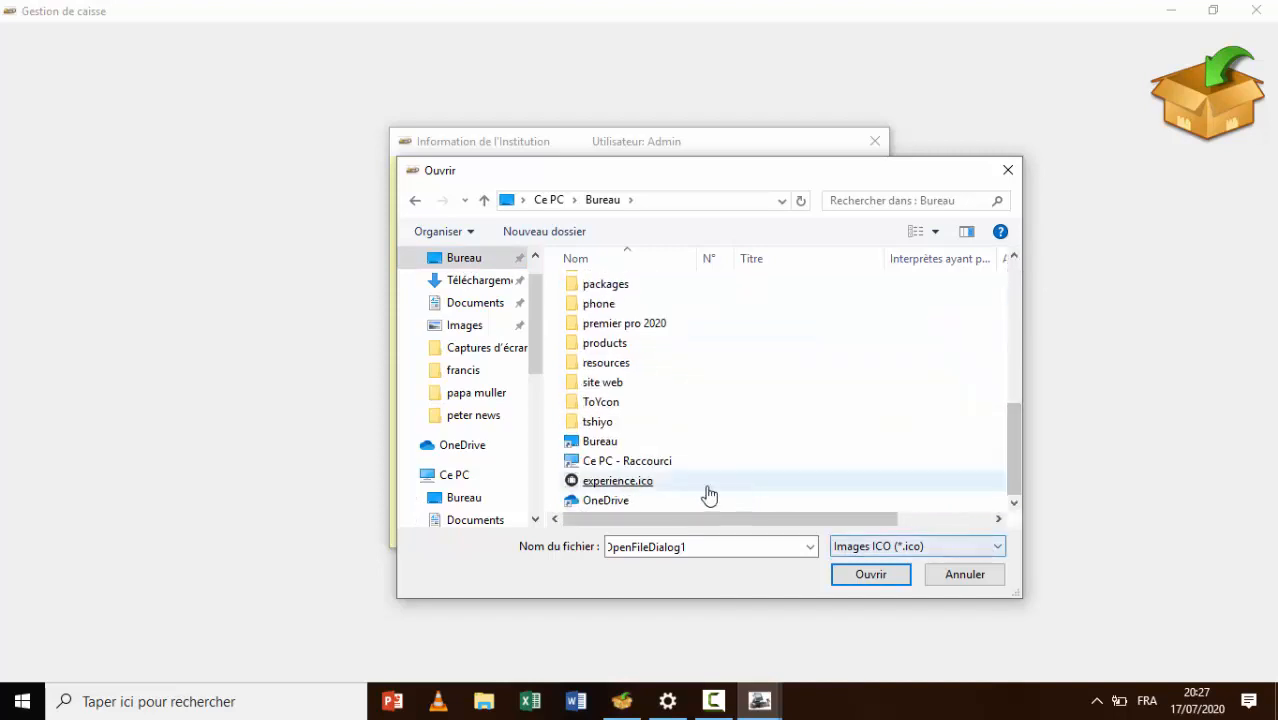
click(641, 483)
double_click(641, 483)
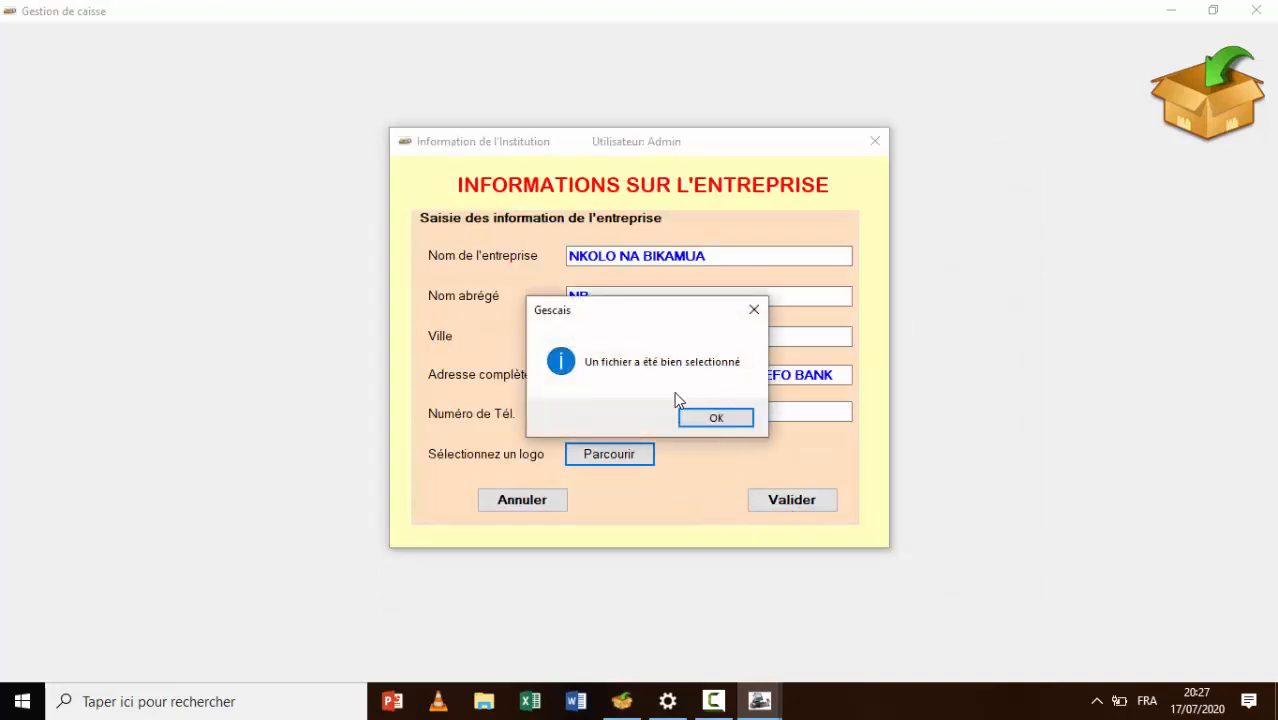
click(713, 418)
click(785, 503)
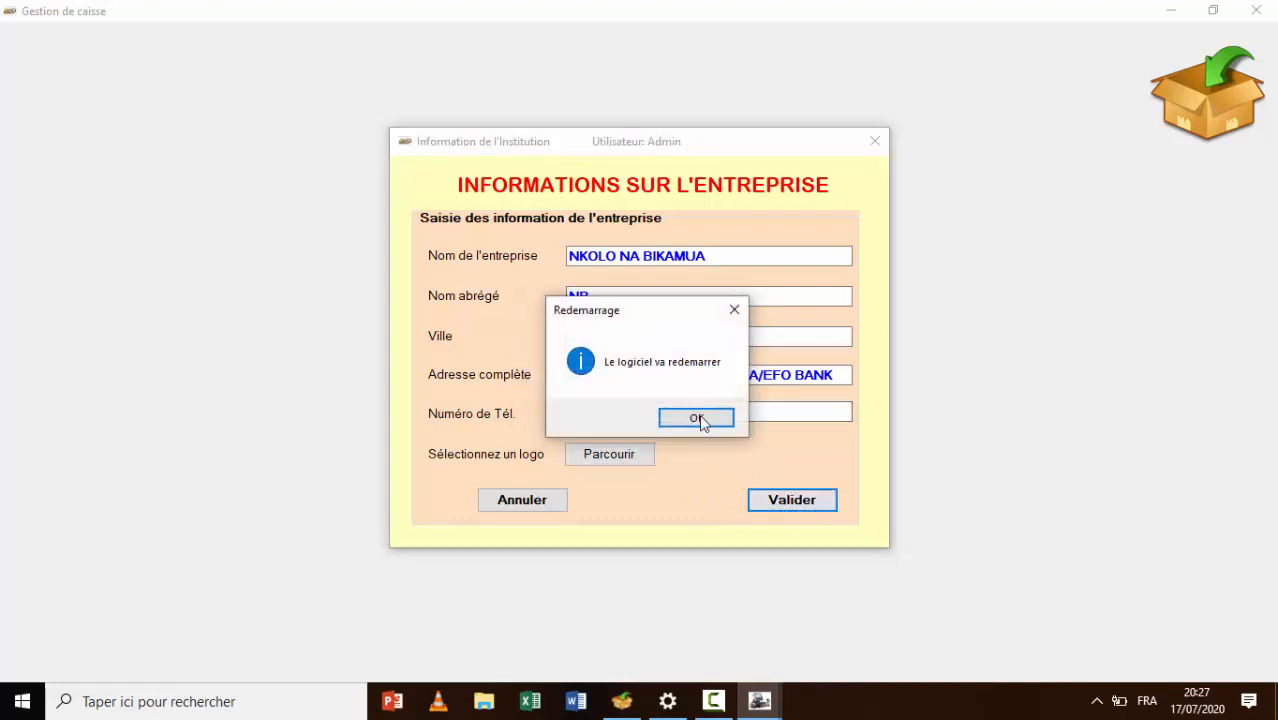
click(699, 422)
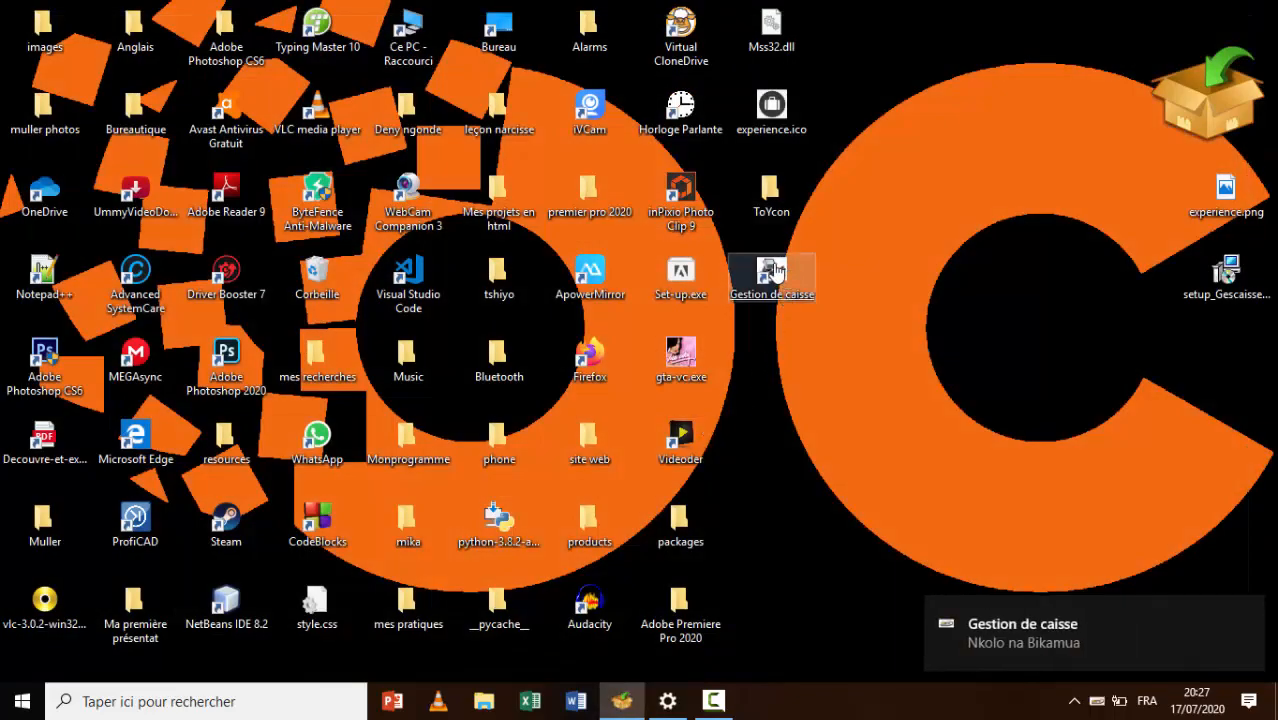
Relaunch Gestion de caisse from the desktop and log in as Admin past the trial notice
click(776, 272)
double_click(776, 272)
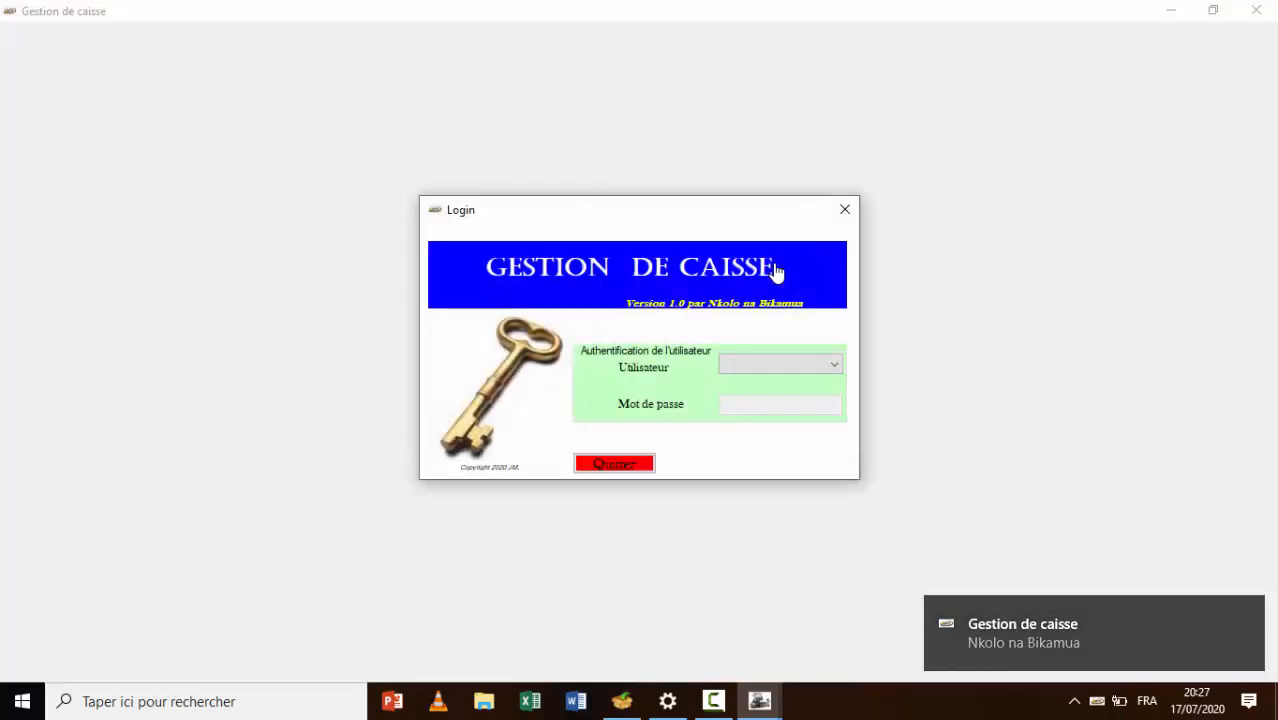
click(836, 368)
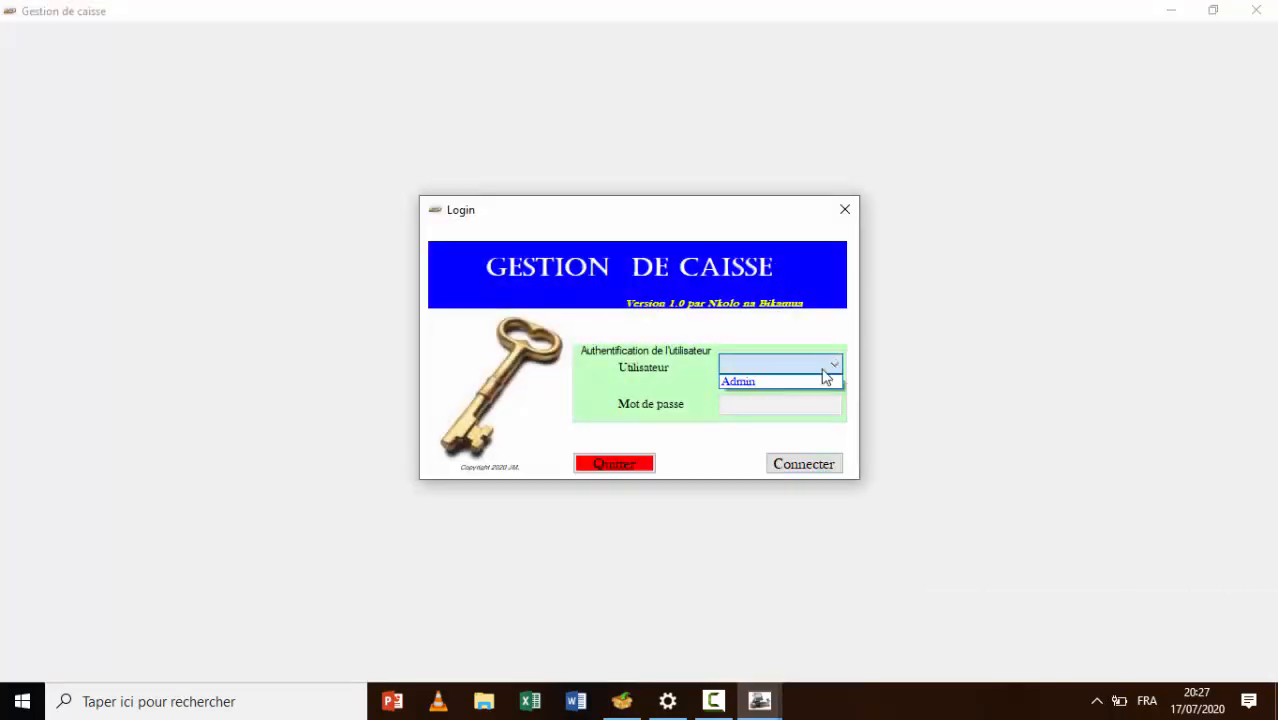
click(795, 383)
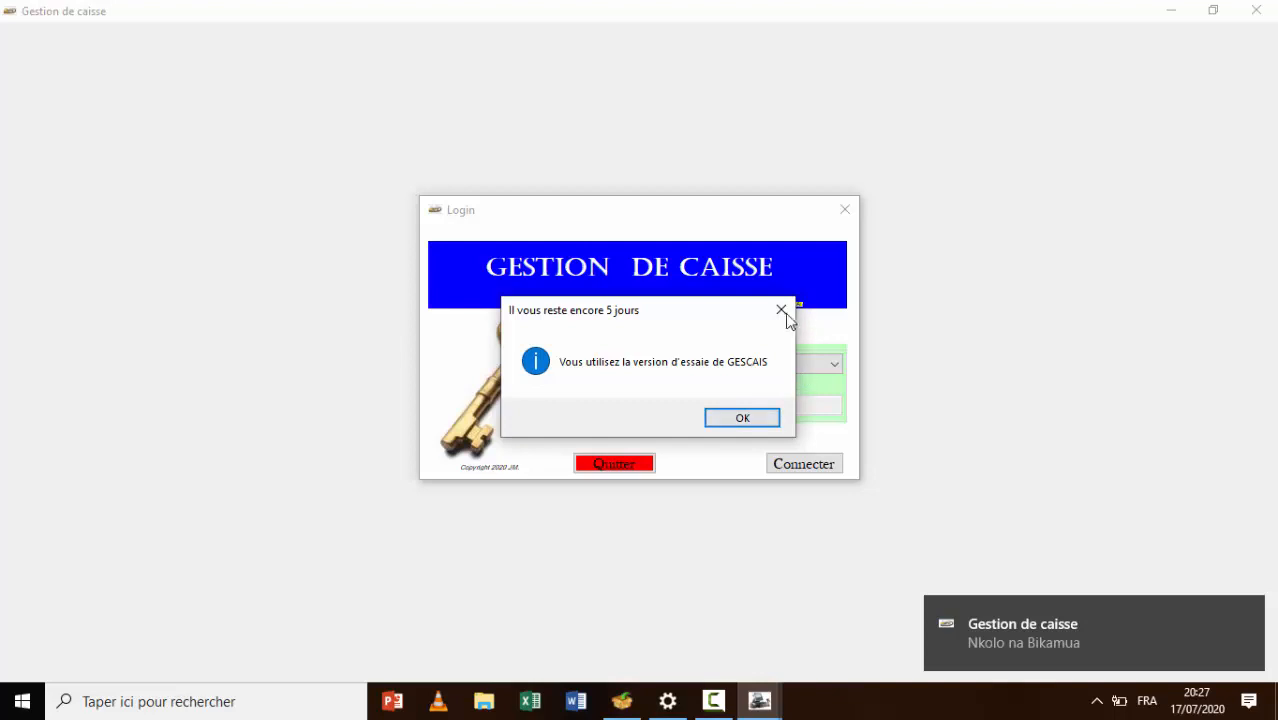
click(766, 418)
click(792, 410)
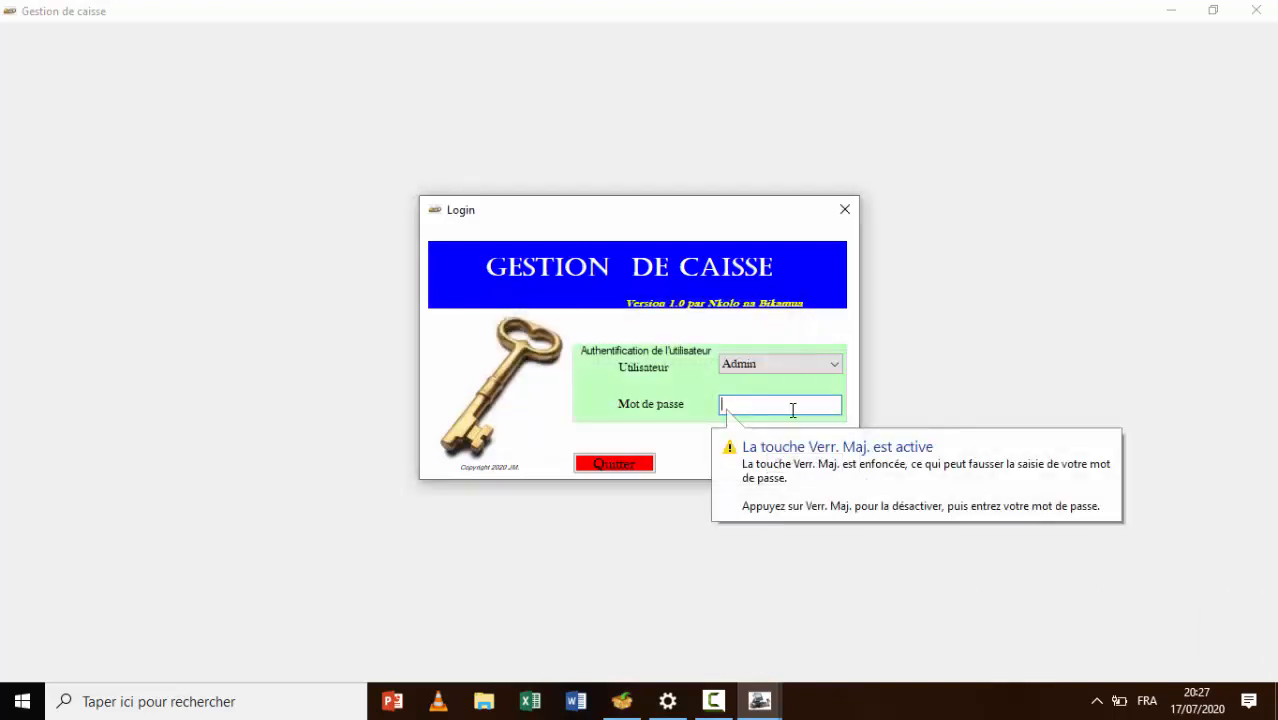
text(*****)
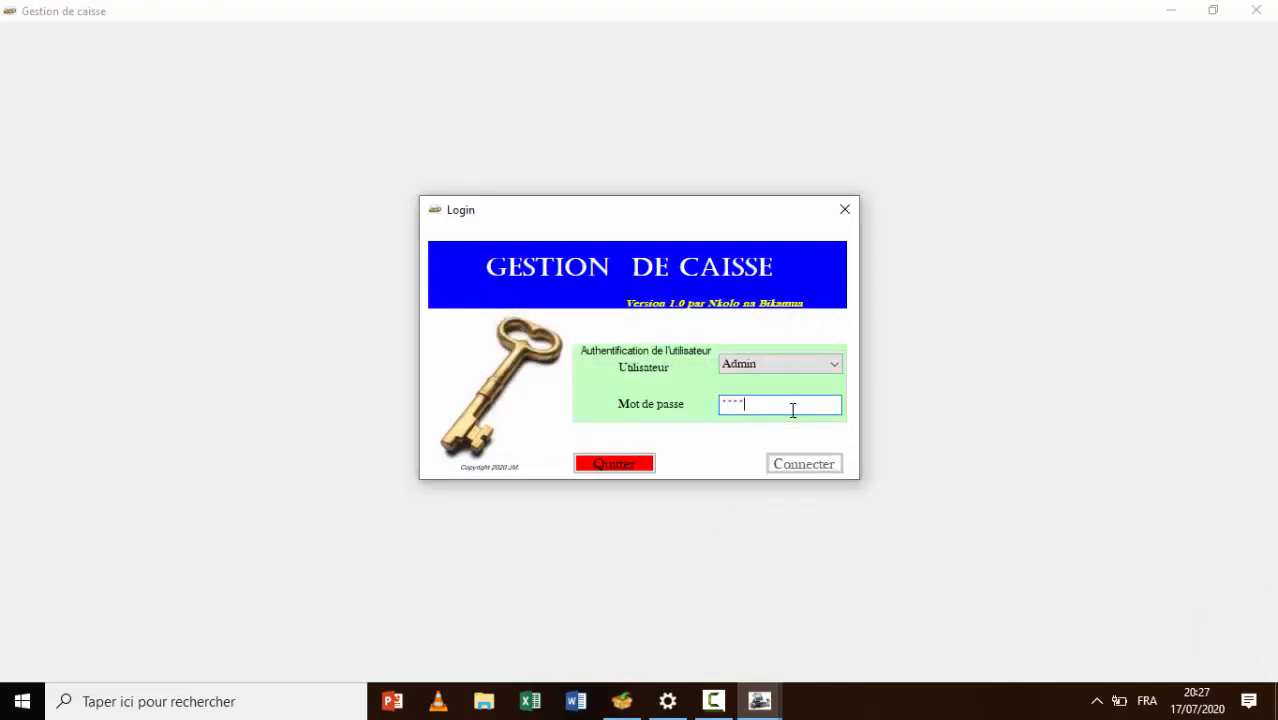
click(836, 466)
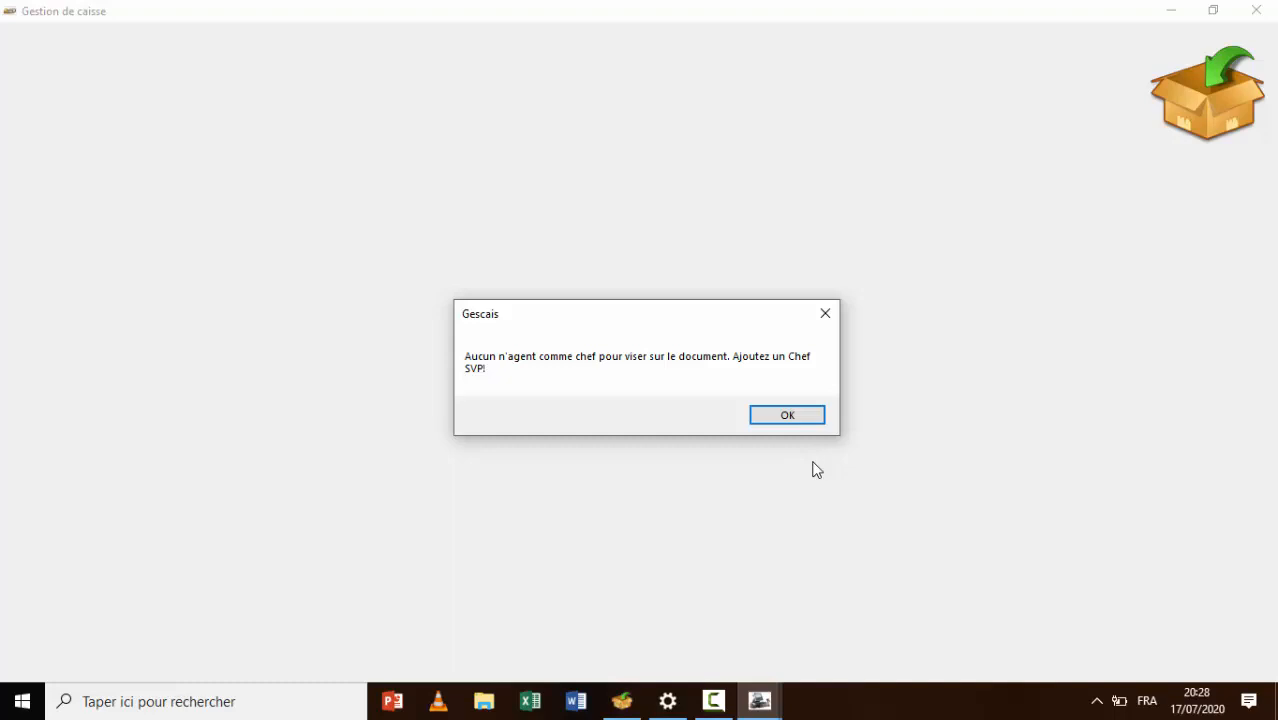
Dismiss the warning and enter agent Id 01 with the agent's full name and phone number
click(794, 419)
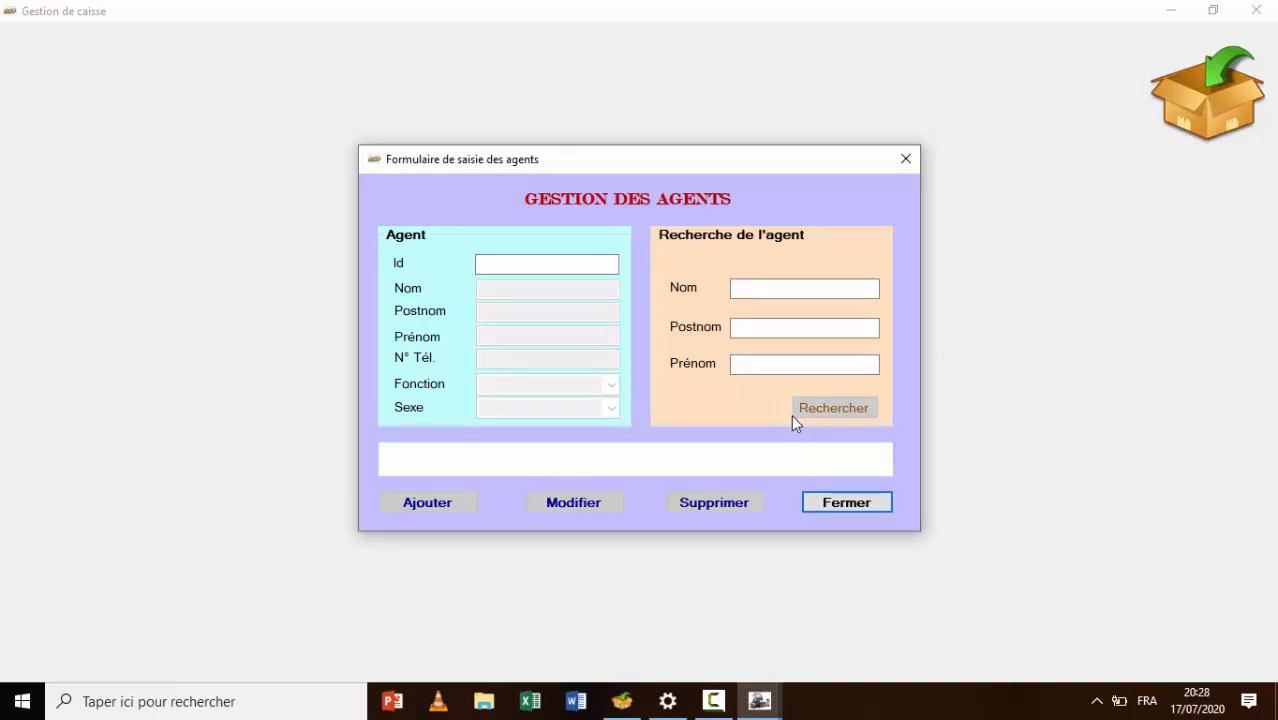
click(550, 264)
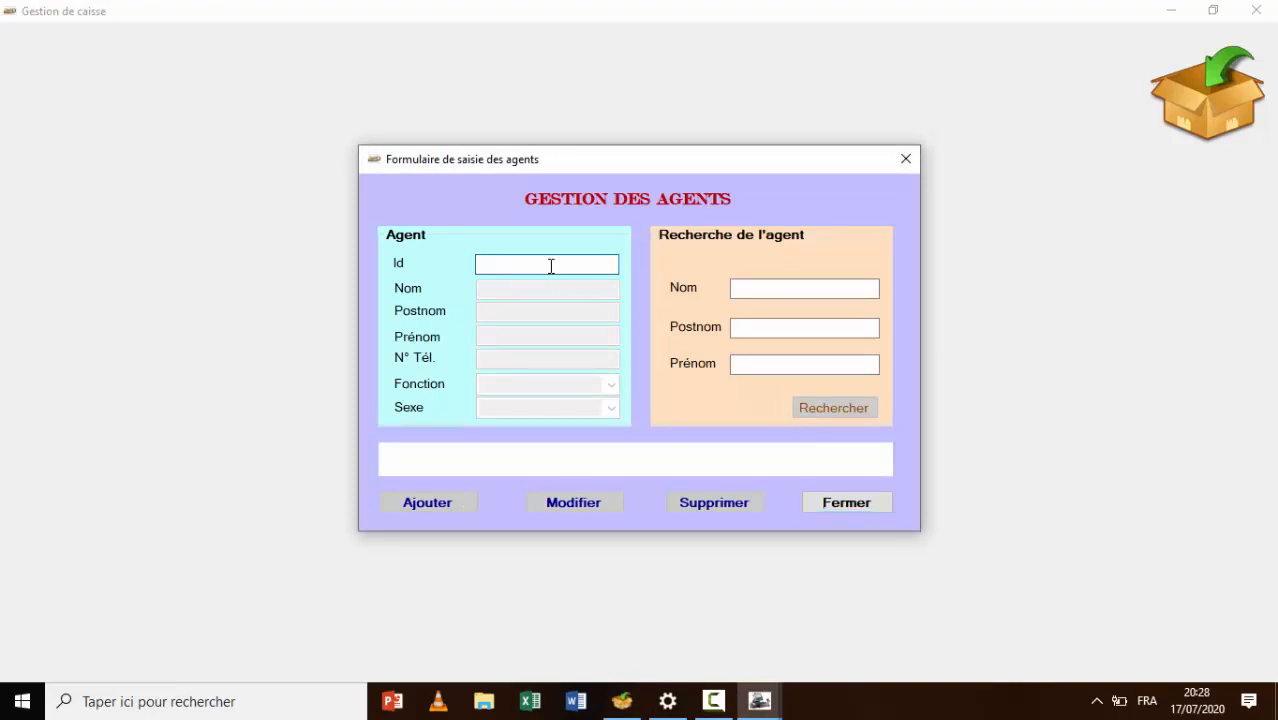
text(01)
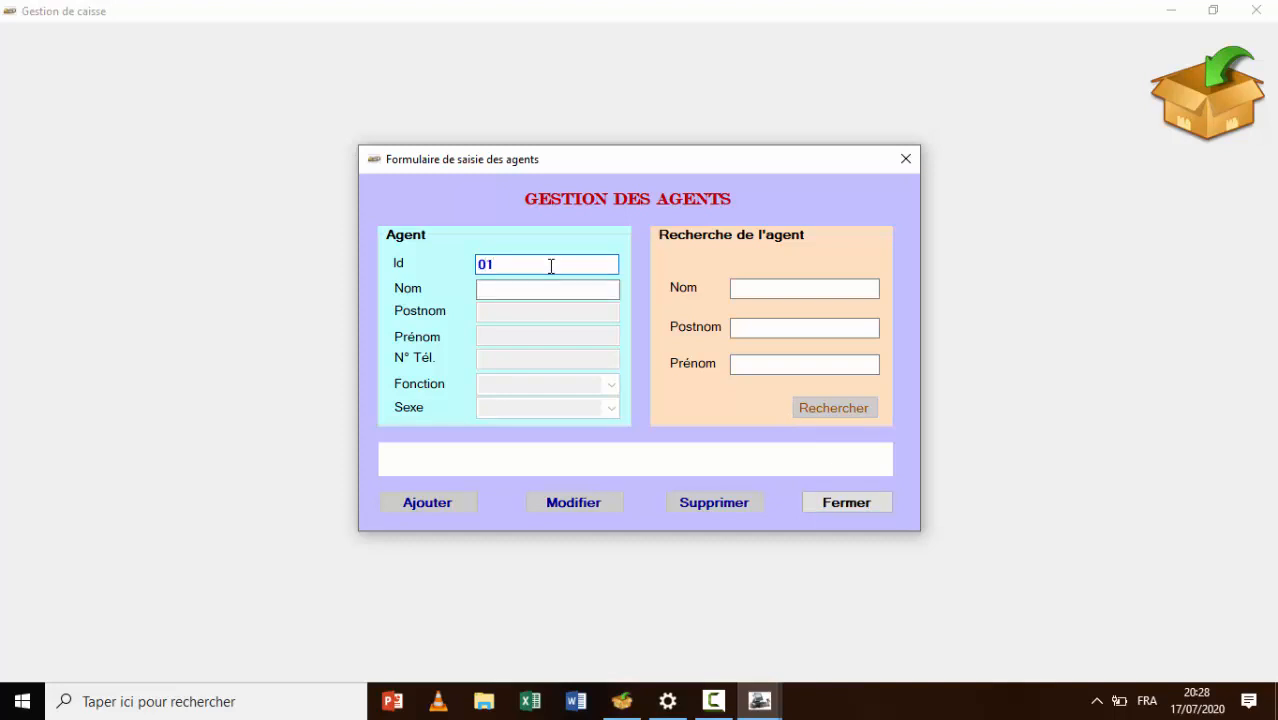
key(Tab)
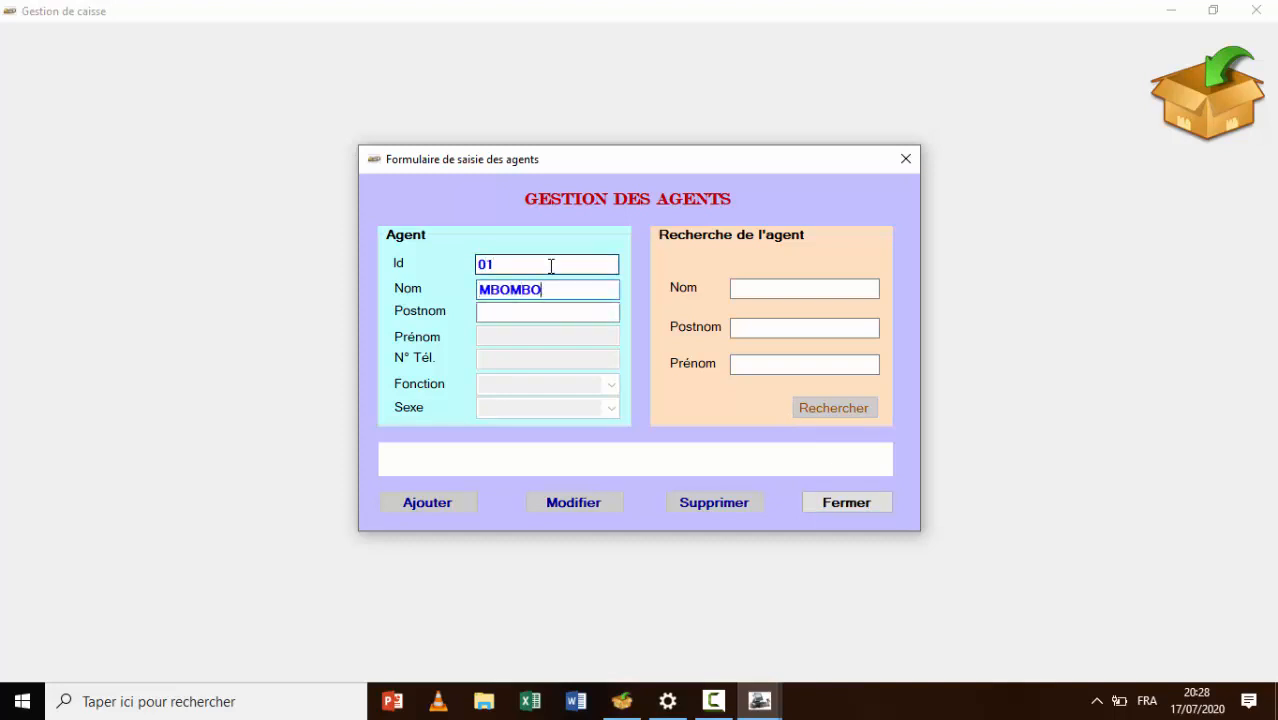
key(Tab)
key(Tab)
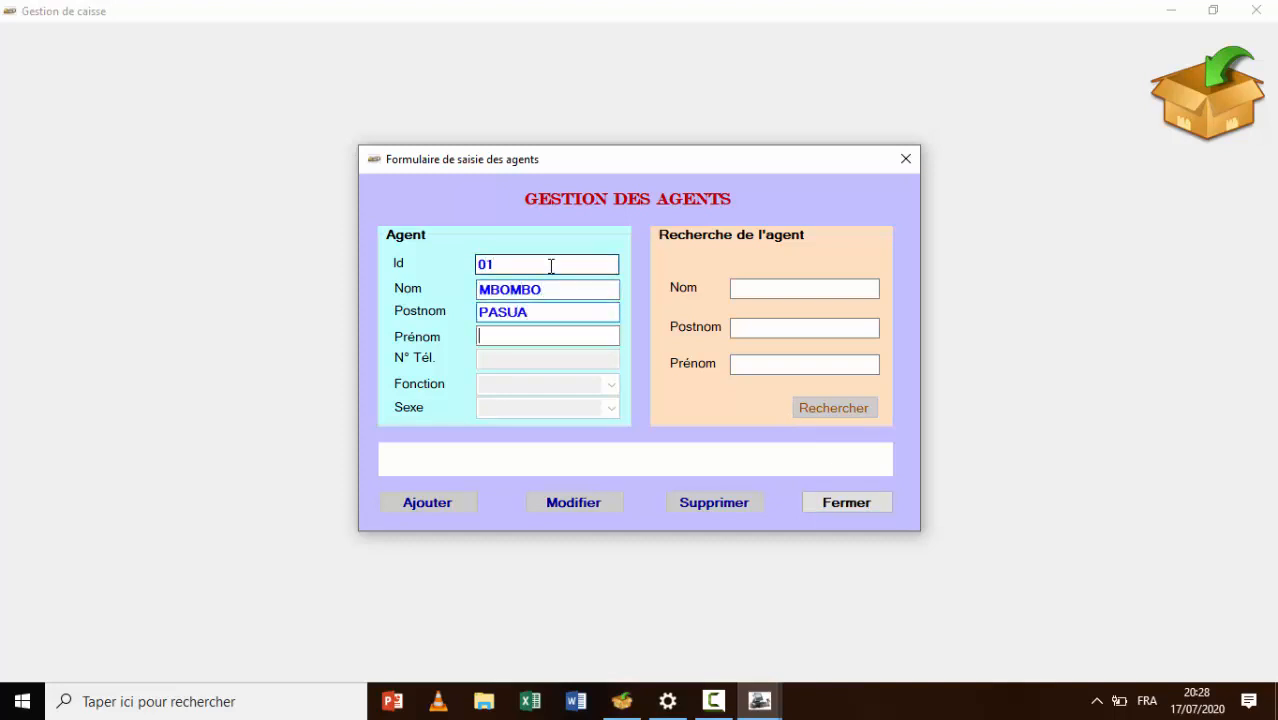
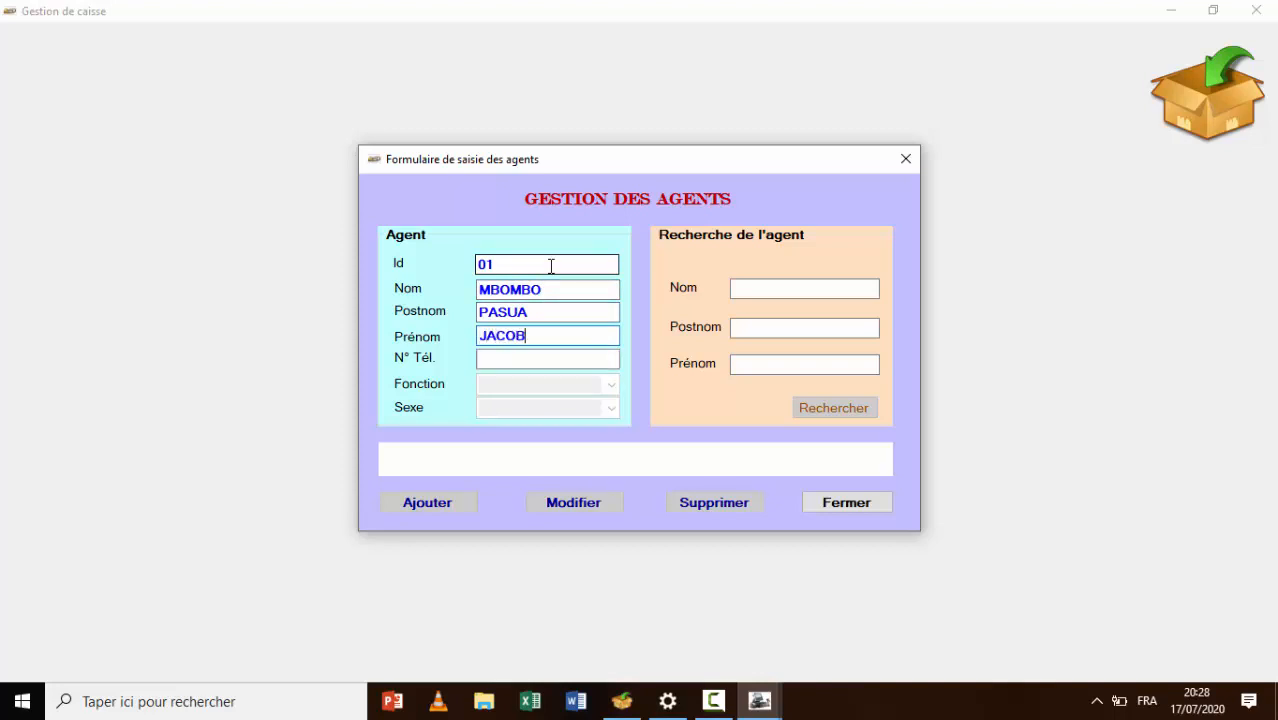
key(Tab)
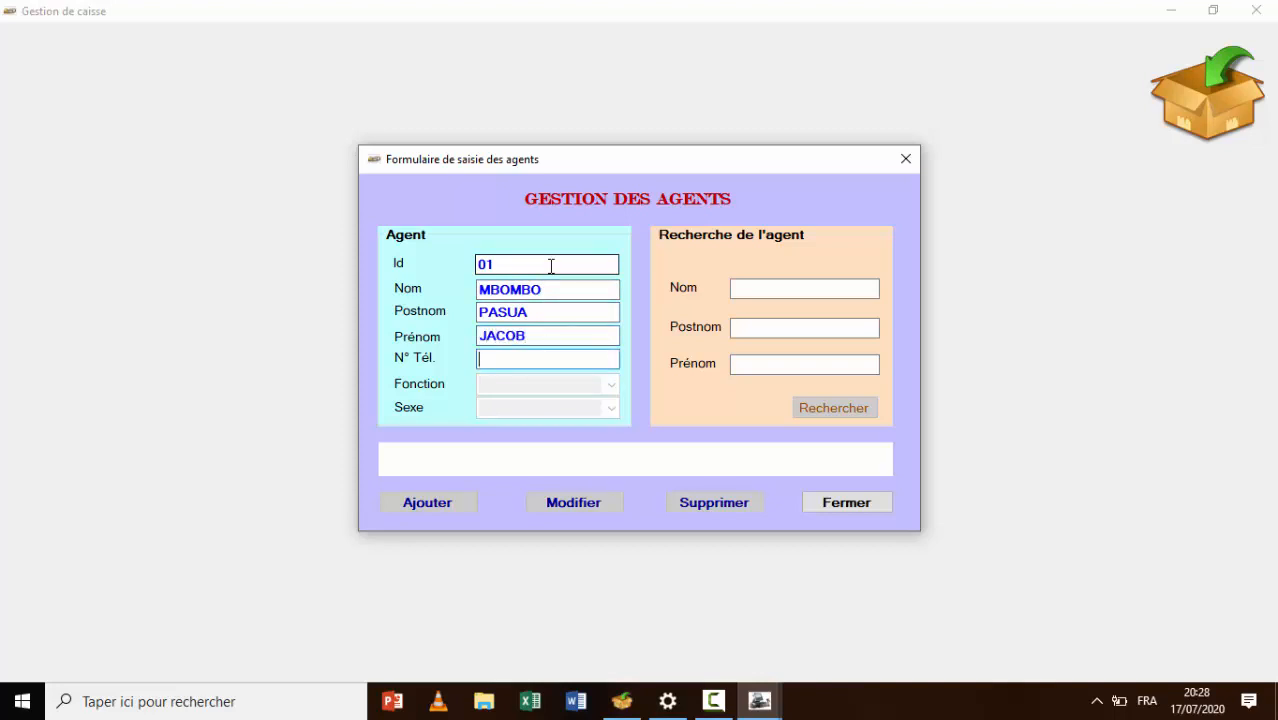
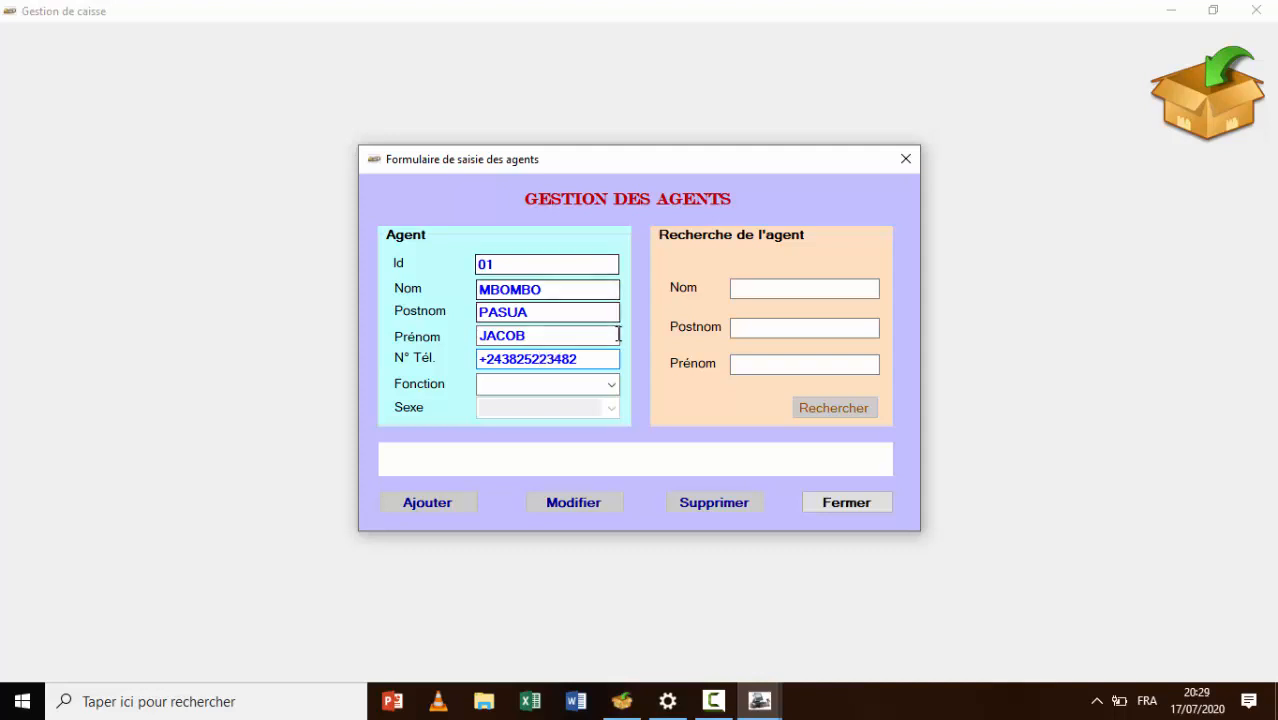
Set the agent's function to Chef and sex to Masculin, then add the agent
click(611, 384)
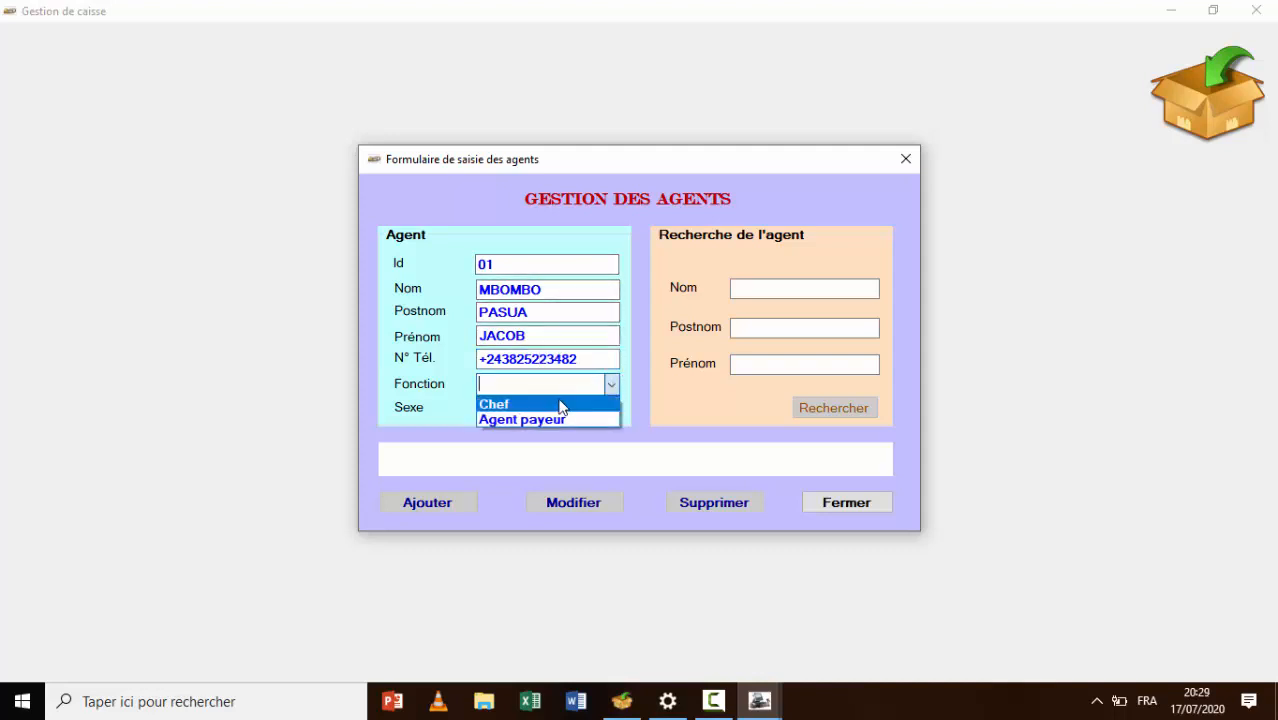
click(560, 404)
click(611, 408)
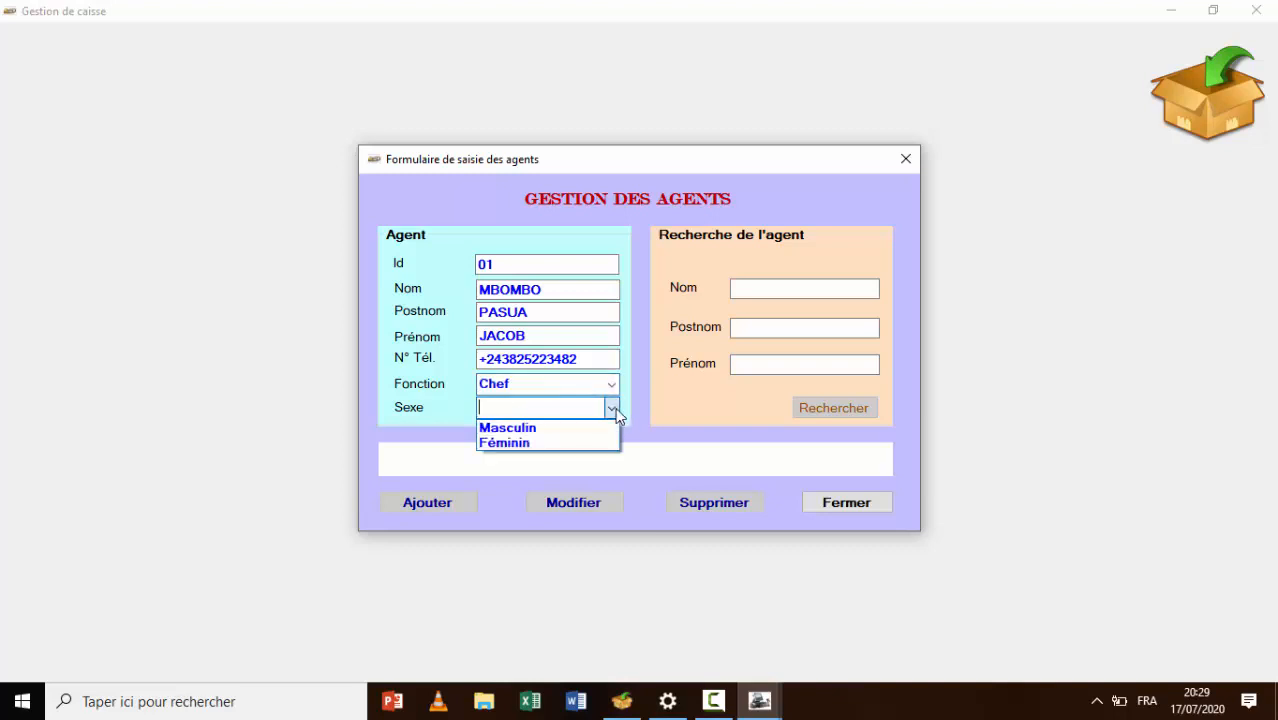
click(573, 428)
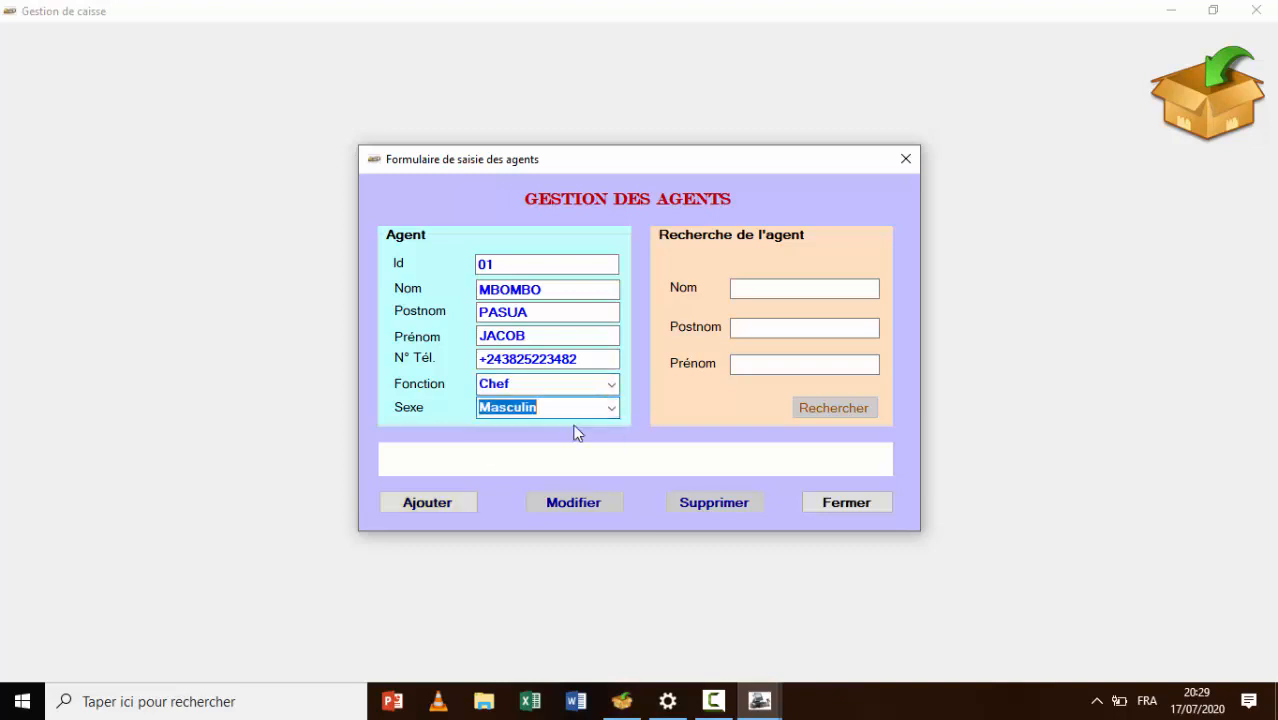
click(428, 503)
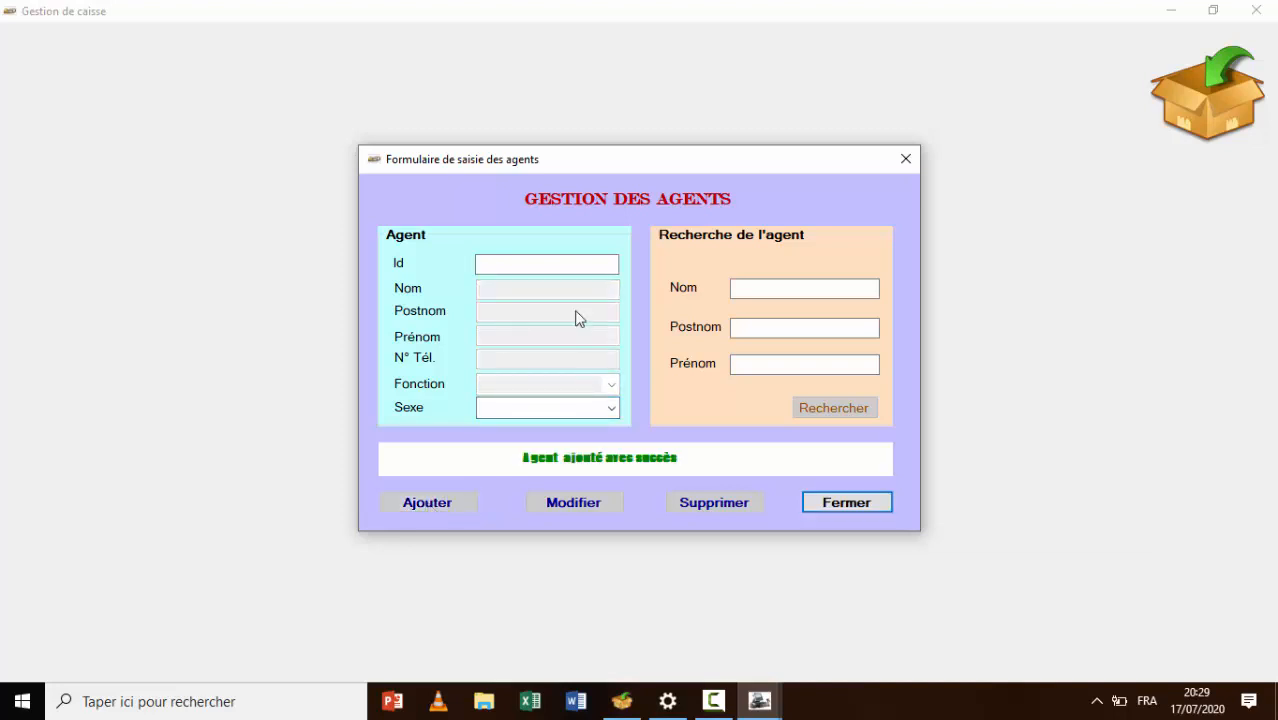
click(535, 265)
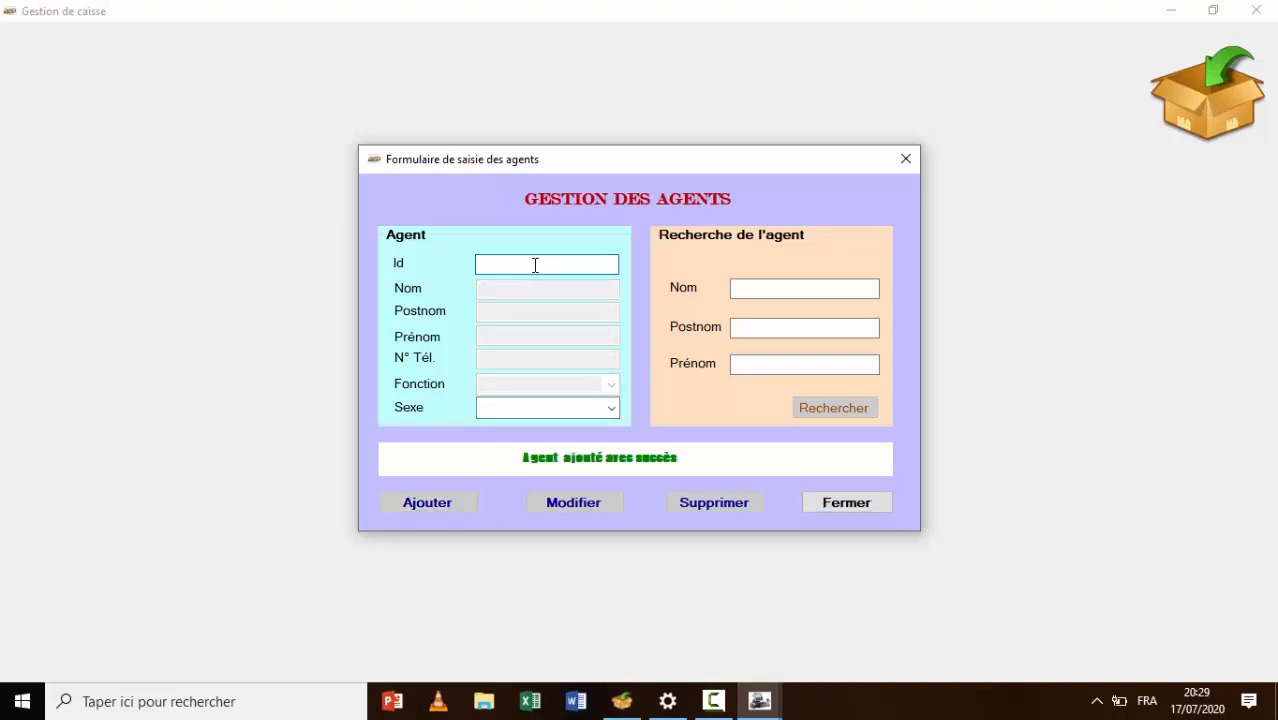
Enter agent Id 02 with the agent's Nom, Postnom, Prénom and phone number
text(02)
click(559, 290)
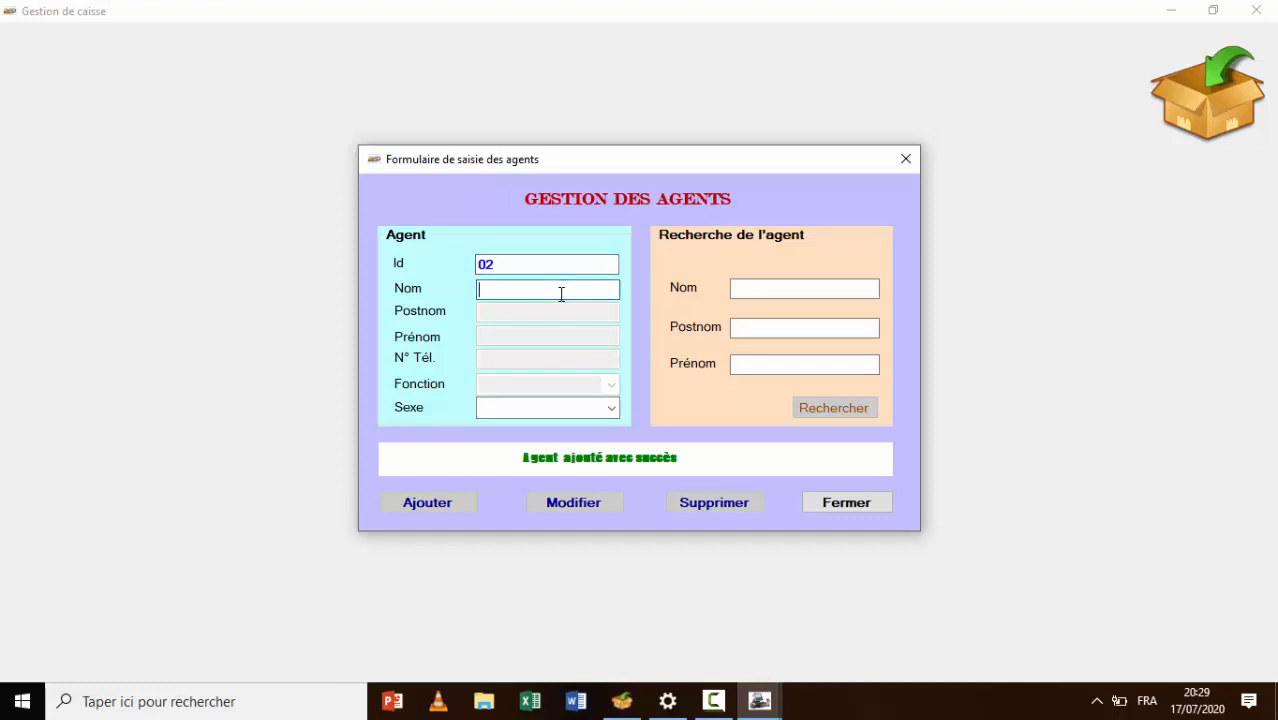
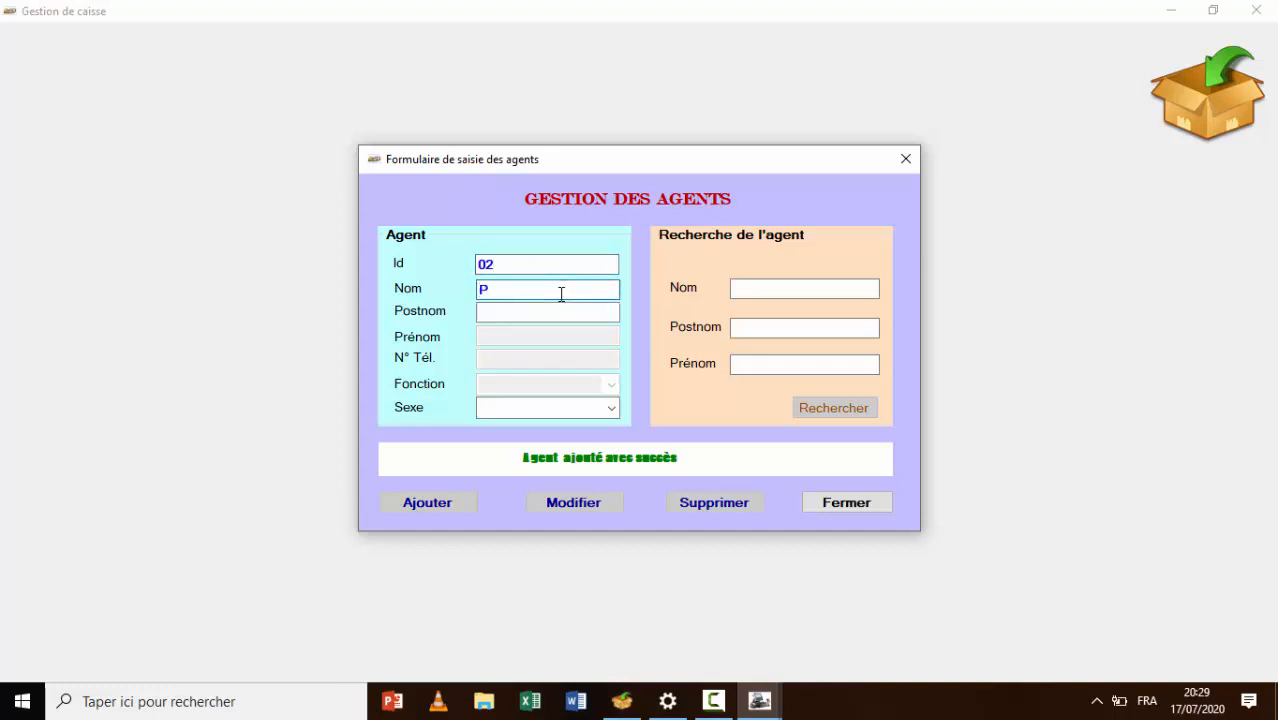
key(Tab)
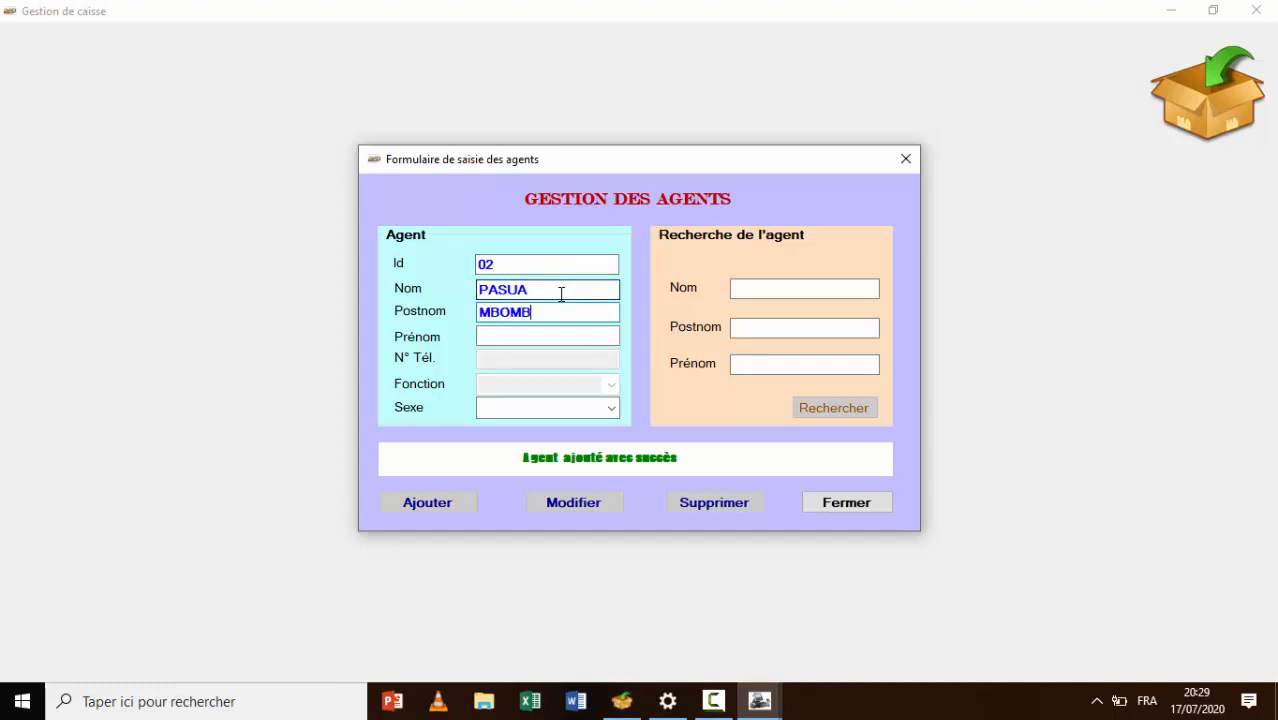
key(Tab)
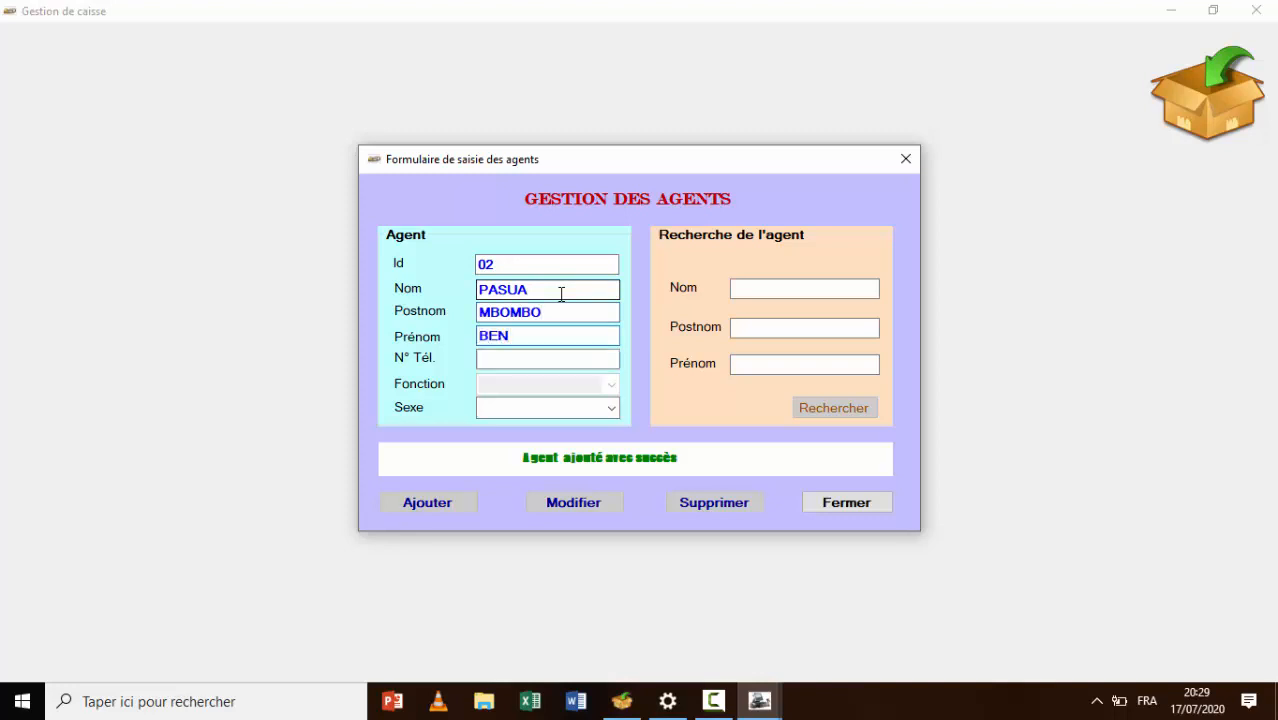
key(Tab)
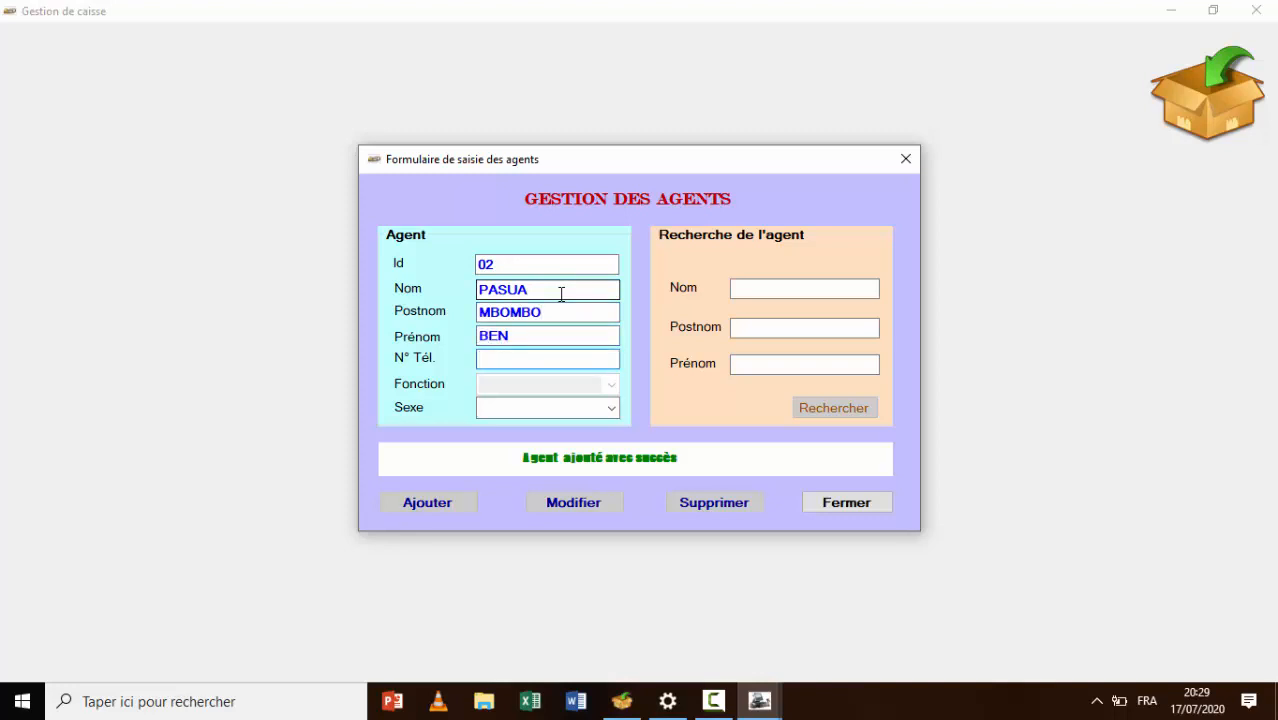
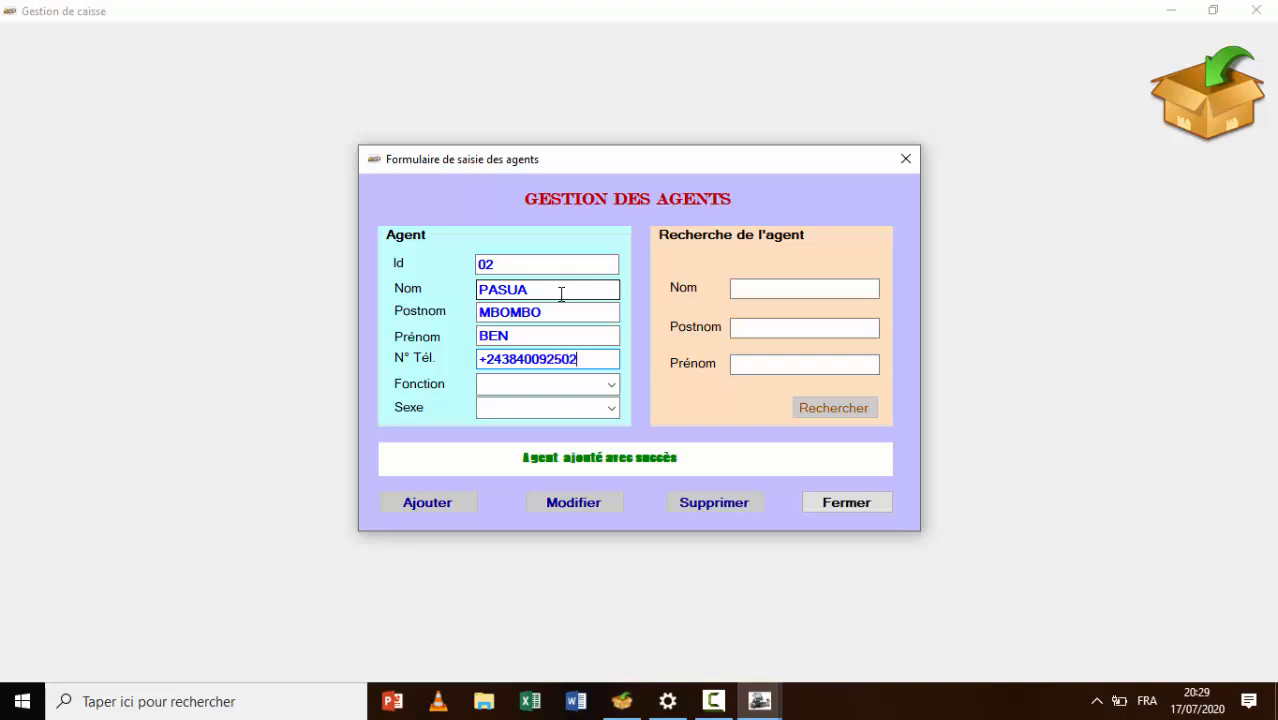
Make the agent a Masculin Agent payeur, add the record, then close the program
click(611, 386)
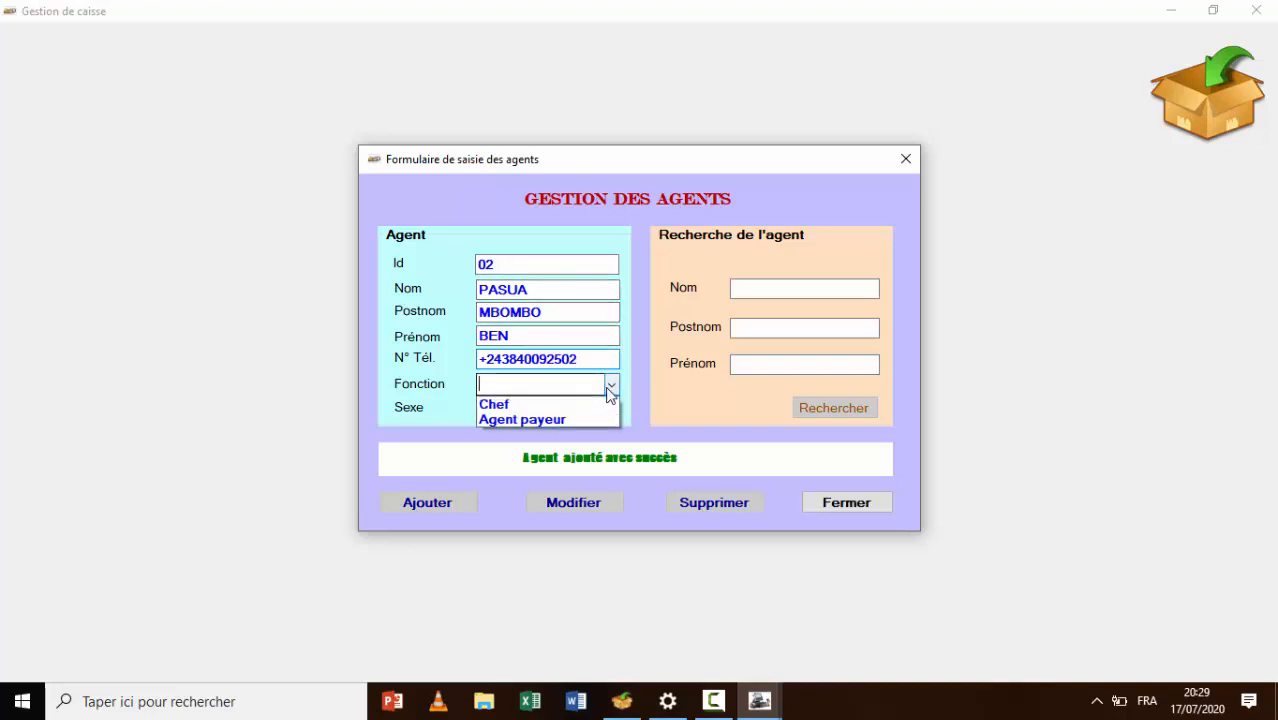
click(547, 418)
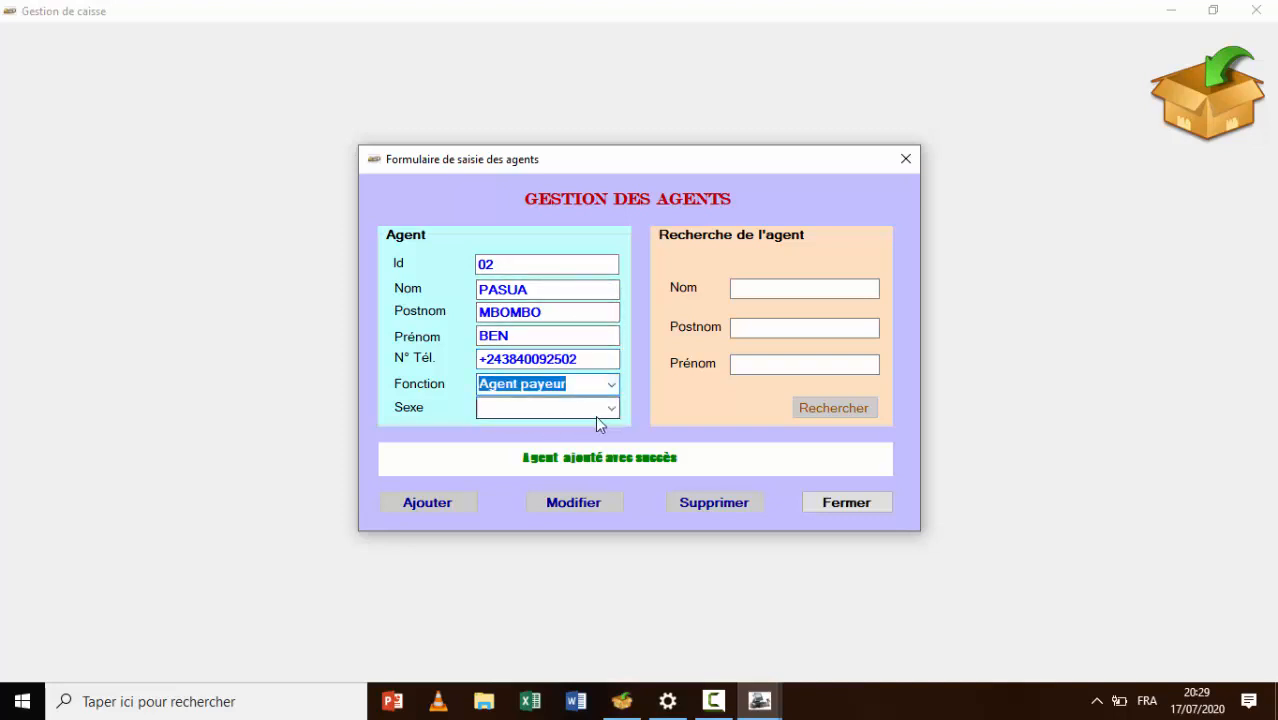
click(608, 410)
click(612, 410)
click(565, 426)
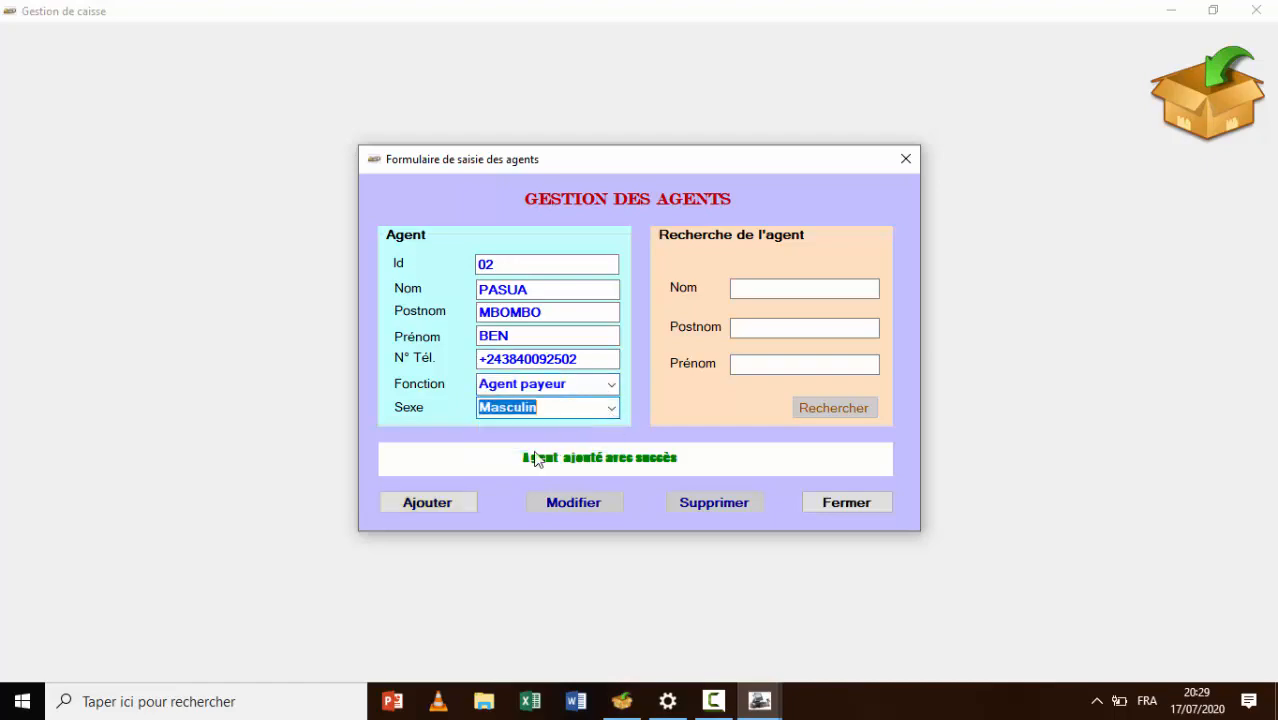
click(446, 503)
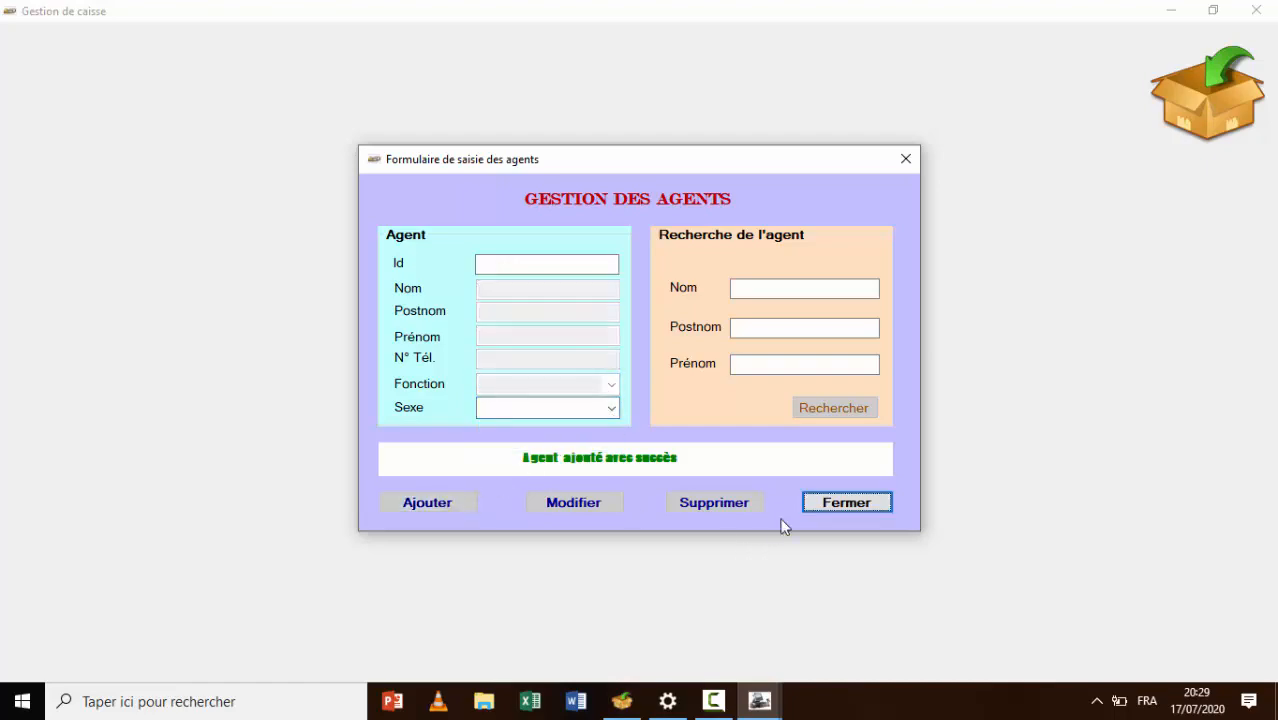
click(828, 506)
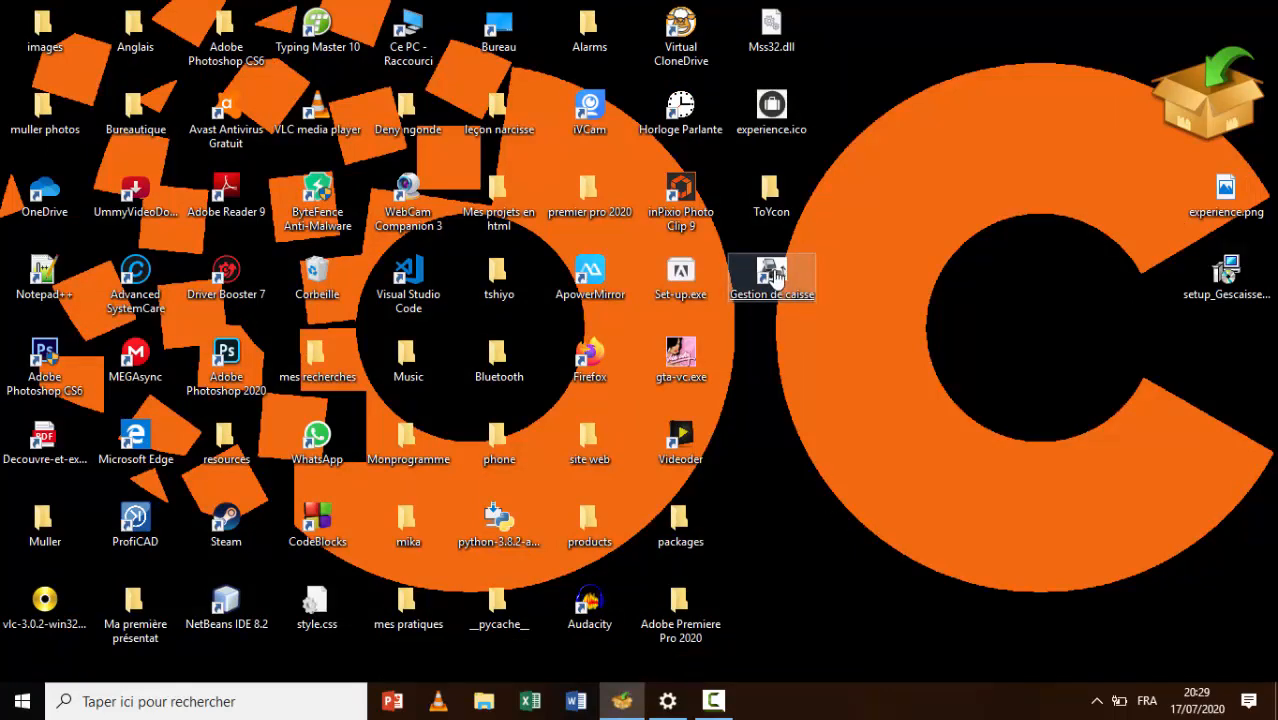
Relaunch Gestion de caisse and log in as Admin with the password, past the trial notice
double_click(776, 278)
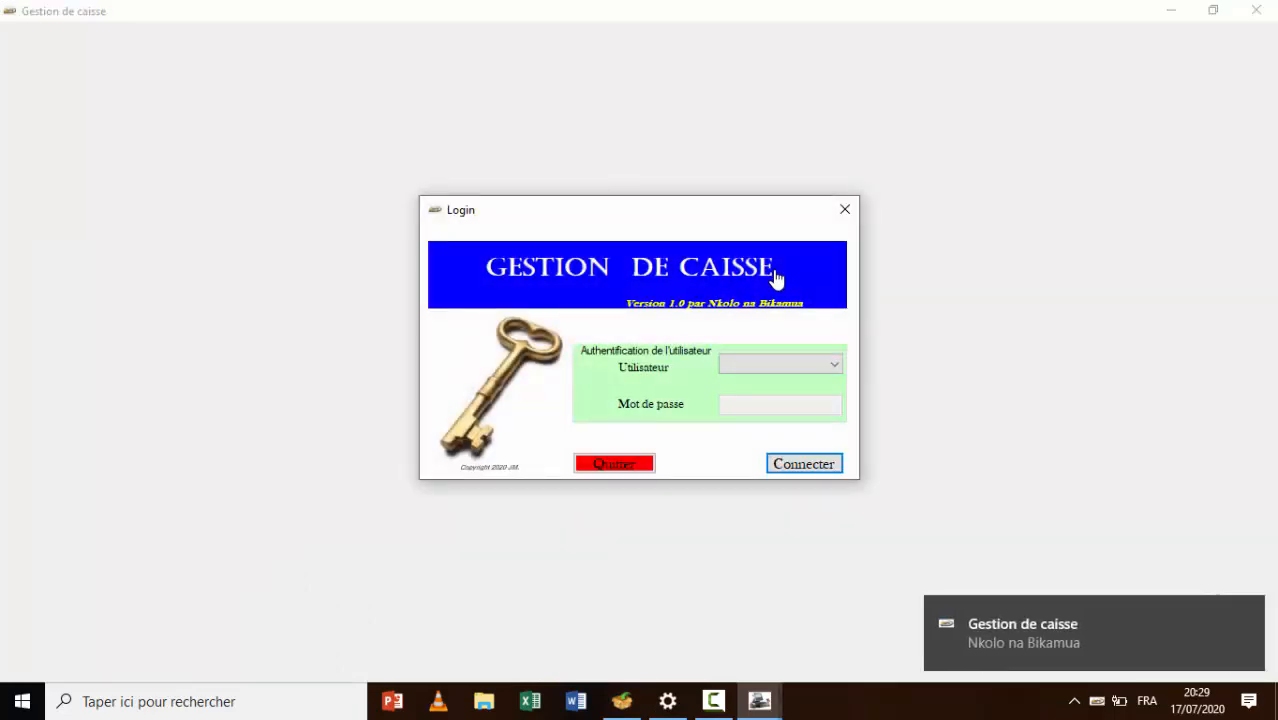
click(835, 364)
click(797, 384)
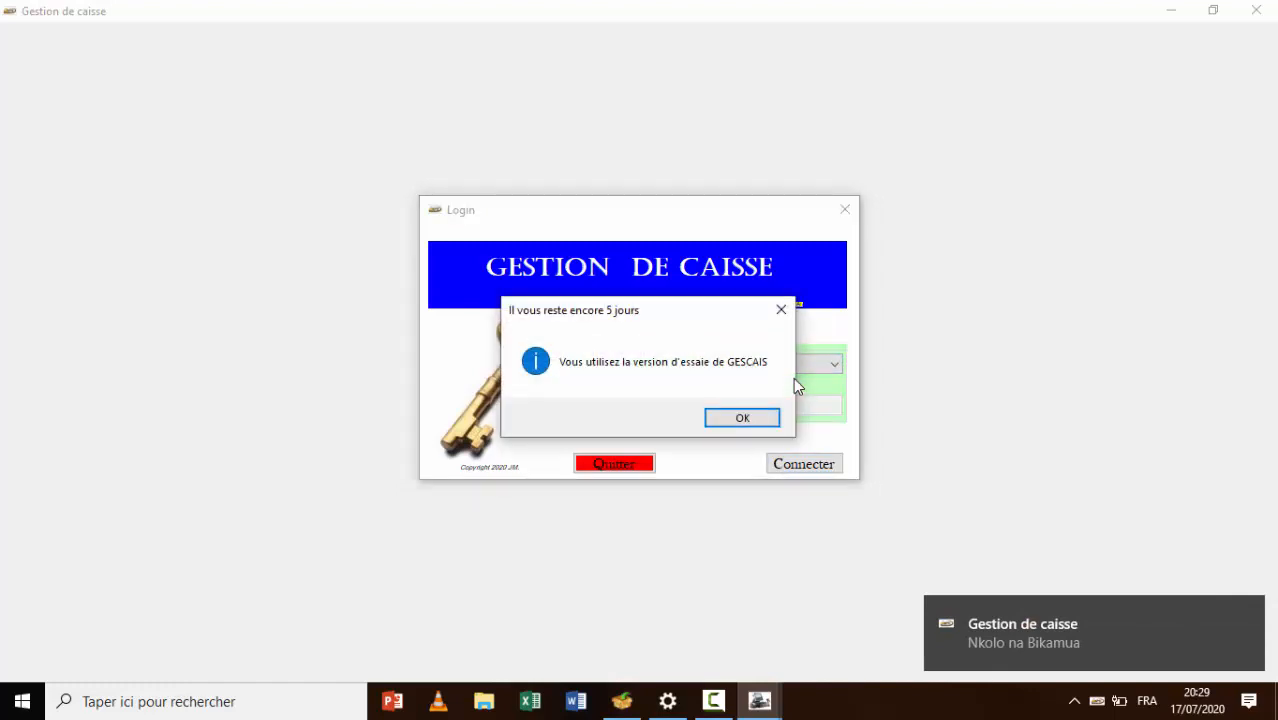
click(757, 421)
text(*****)
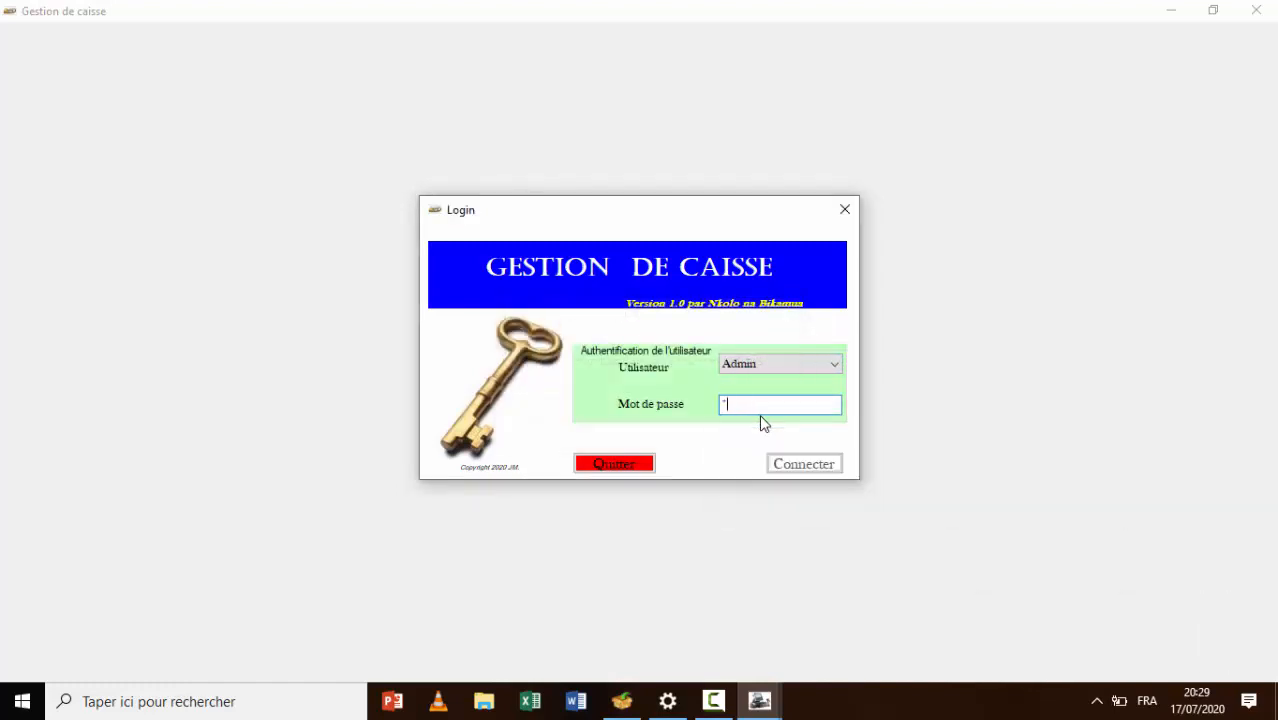
click(802, 468)
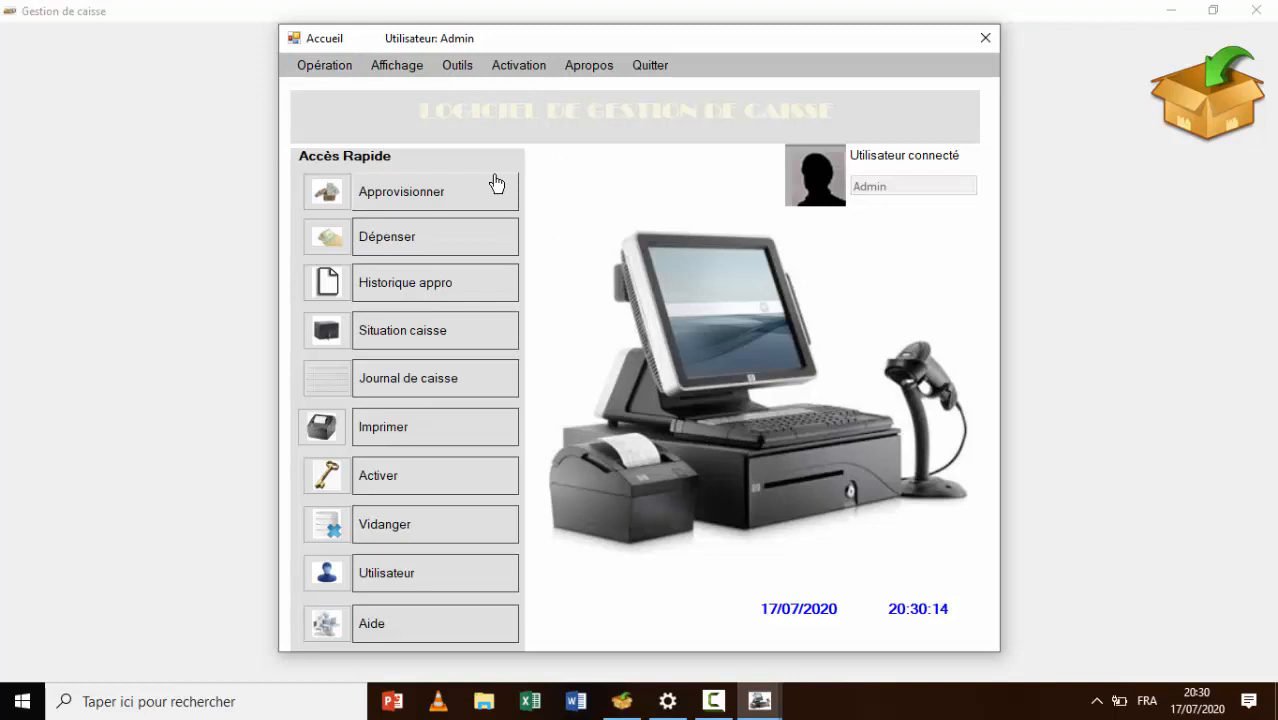
Start an Appro caisse entry in Dollars with motif 'Achat carburant' and amount 350
click(313, 70)
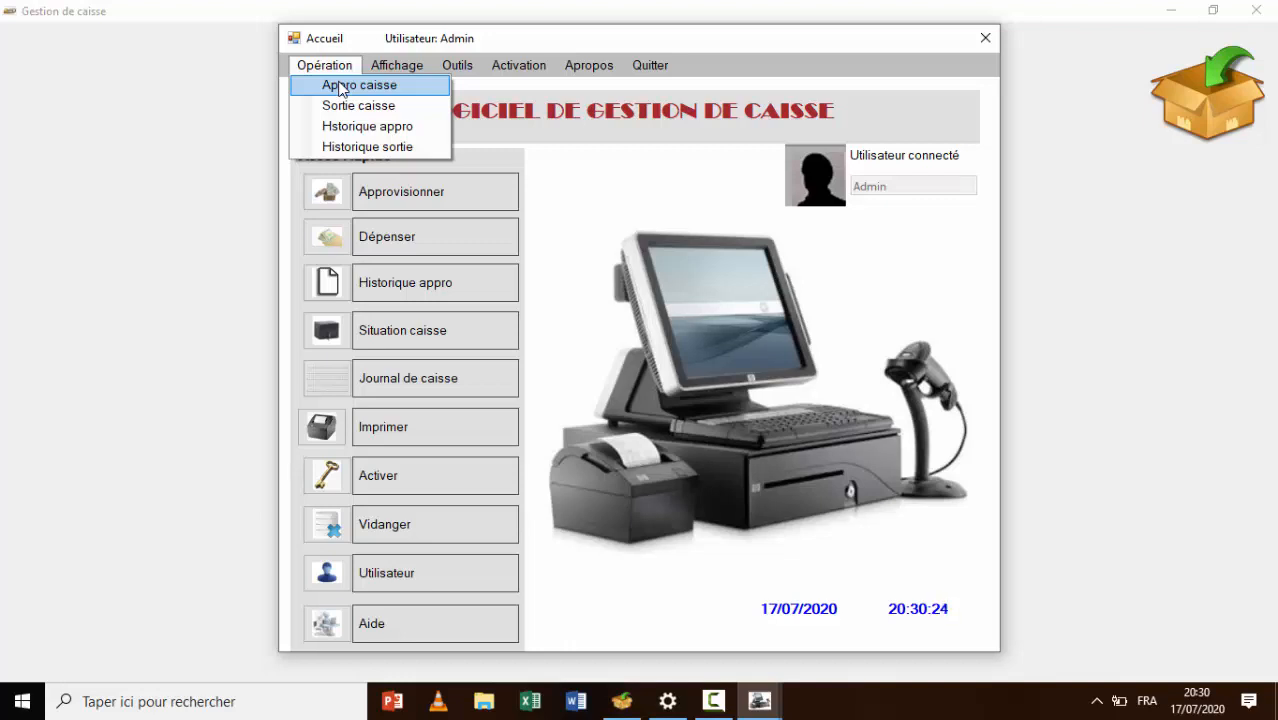
click(339, 86)
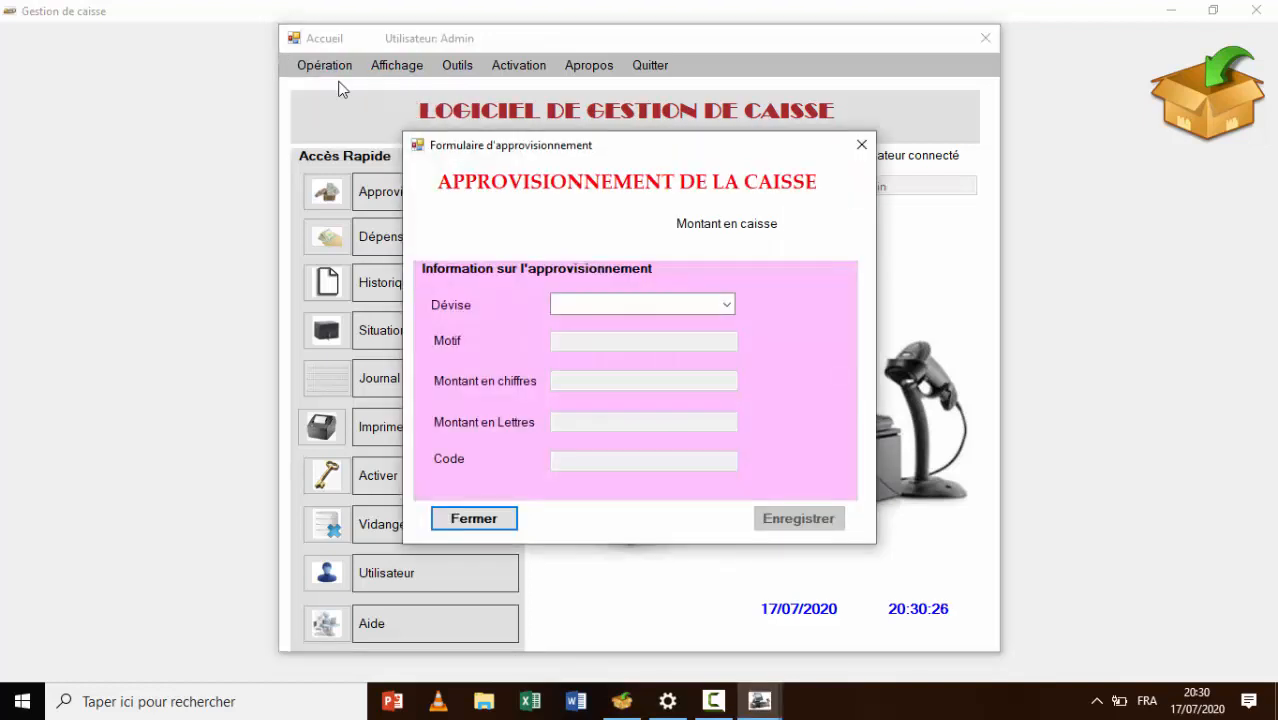
click(727, 304)
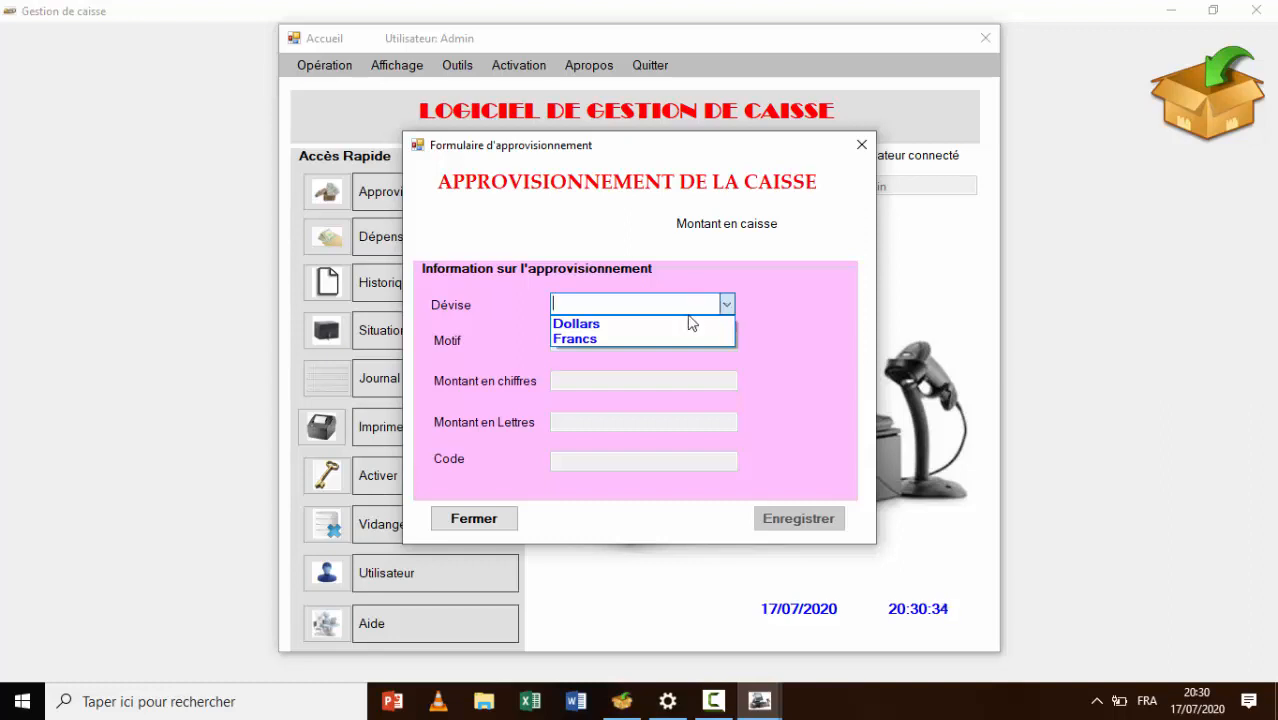
click(654, 324)
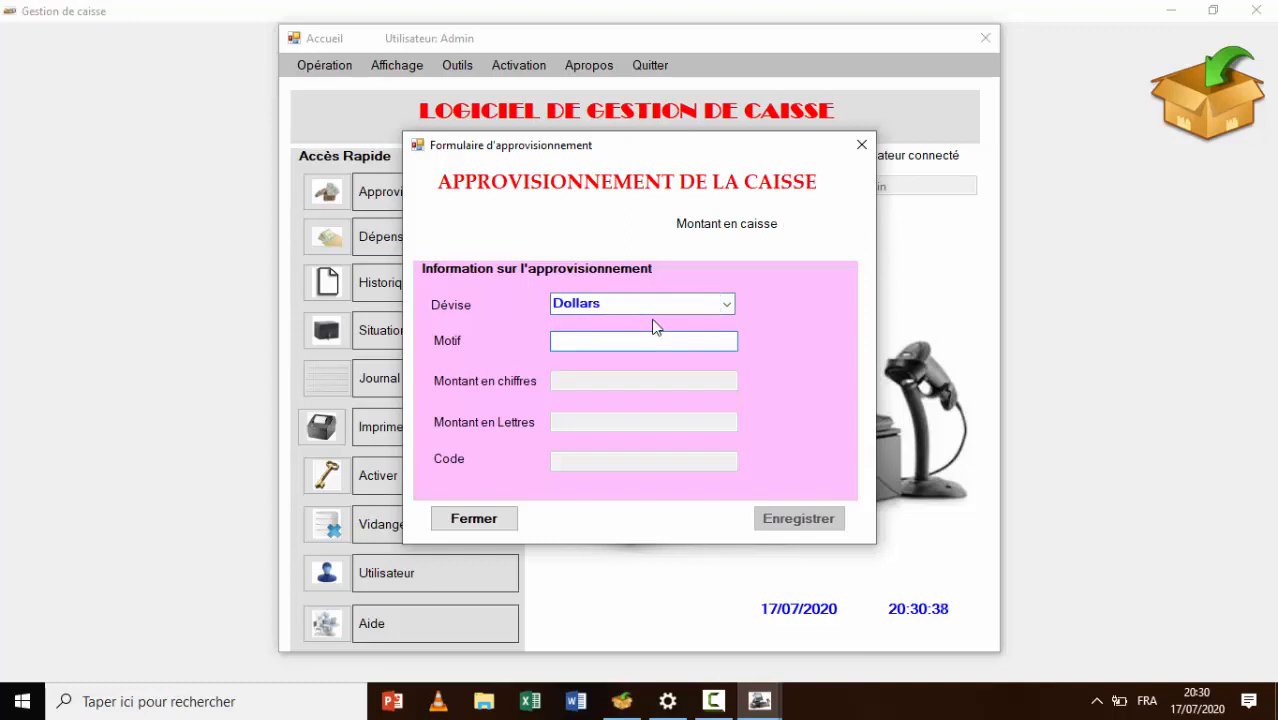
text(Achat carburant)
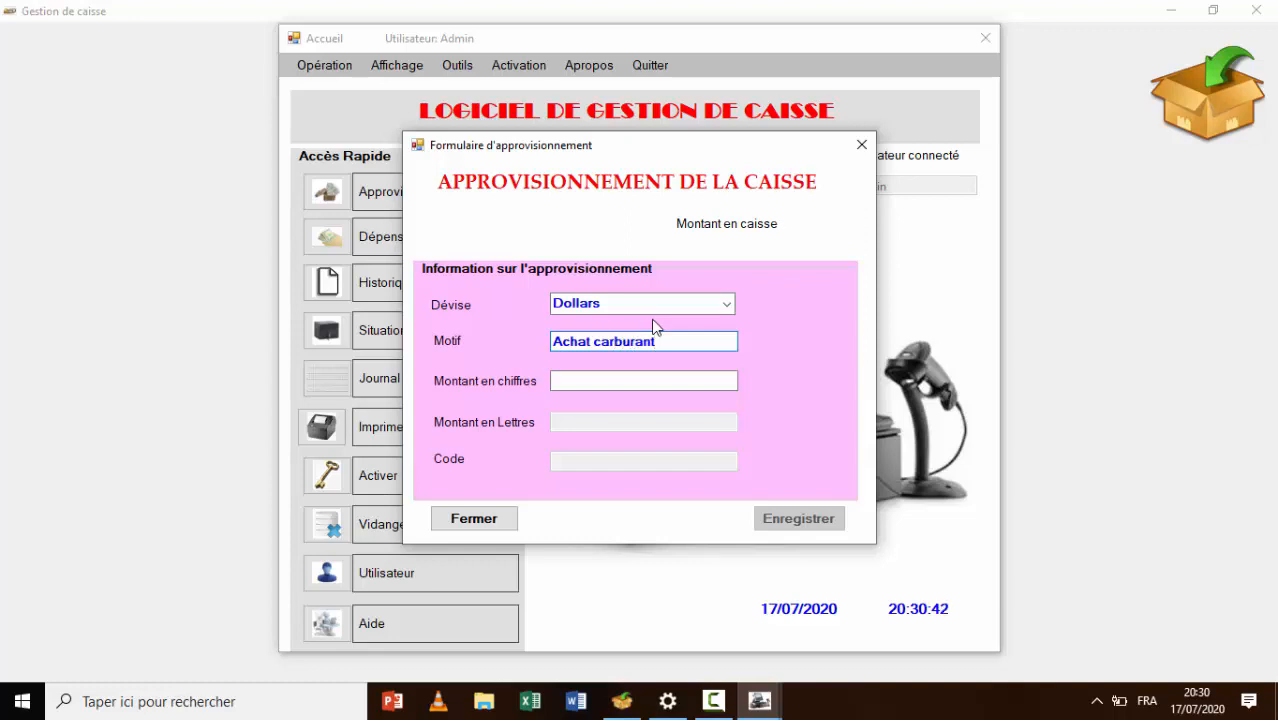
click(661, 382)
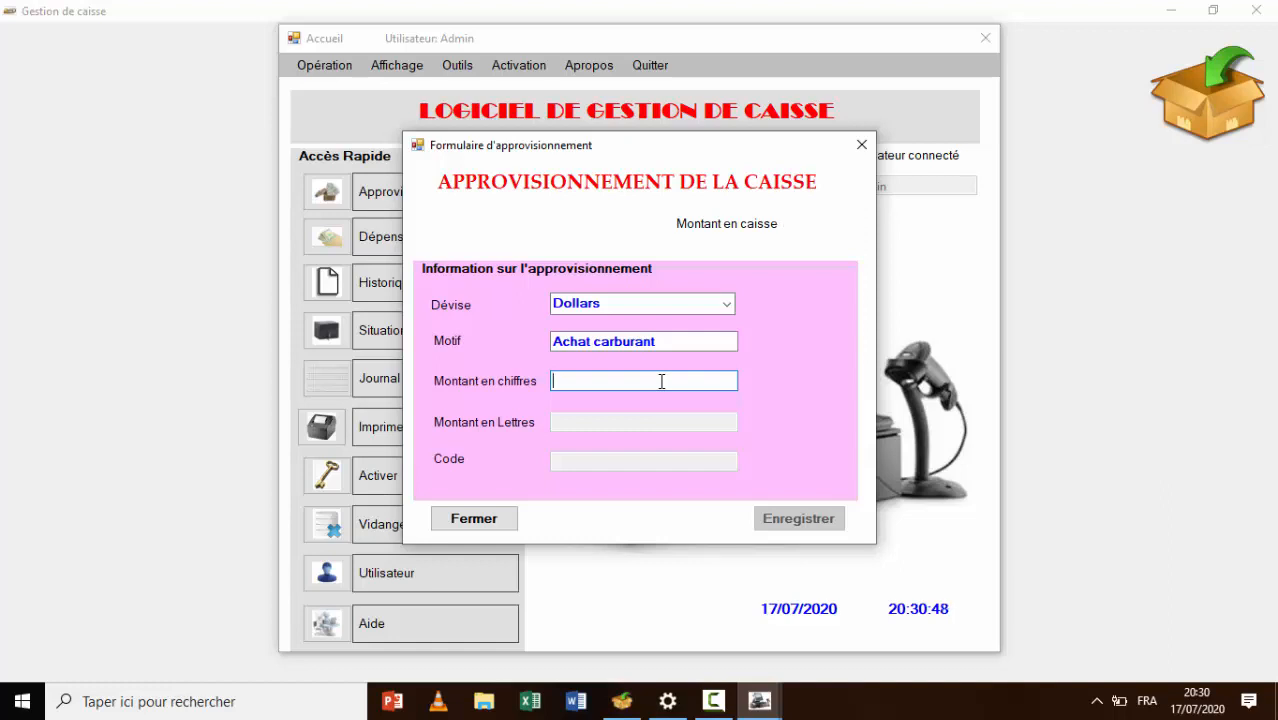
text(350)
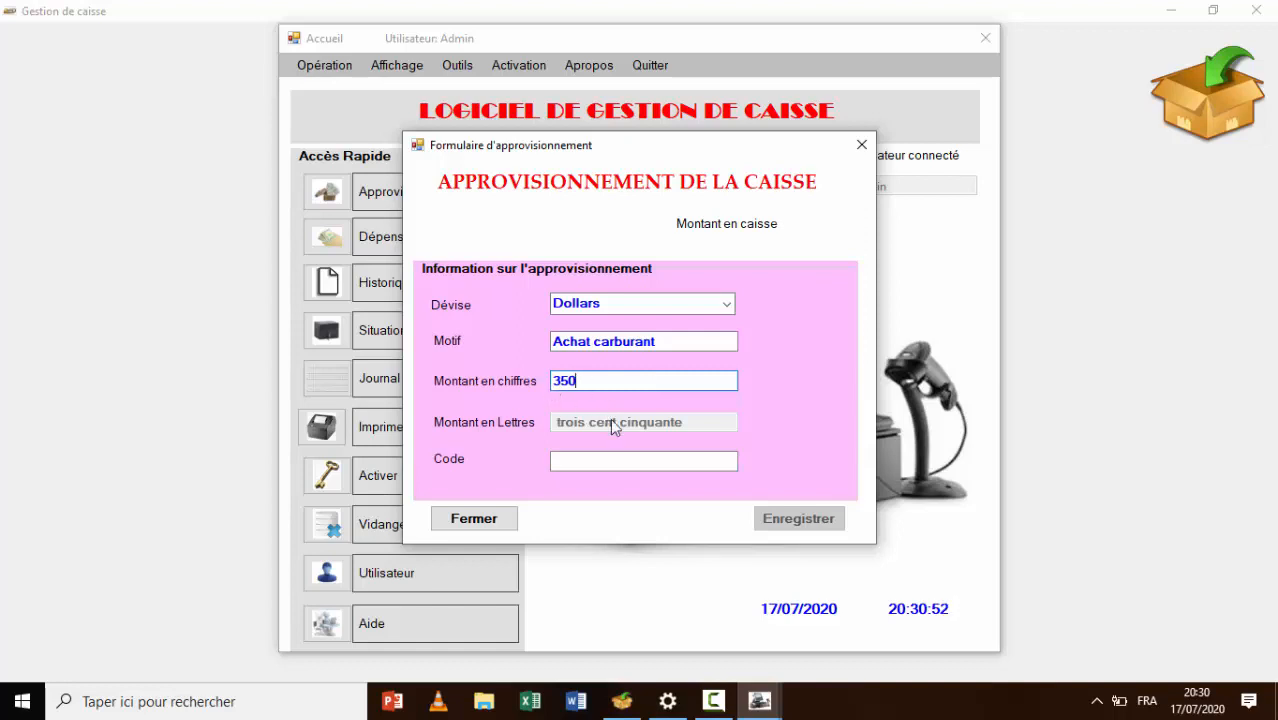
Enter code G5, save the supply and acknowledge it to view the receipt
click(624, 464)
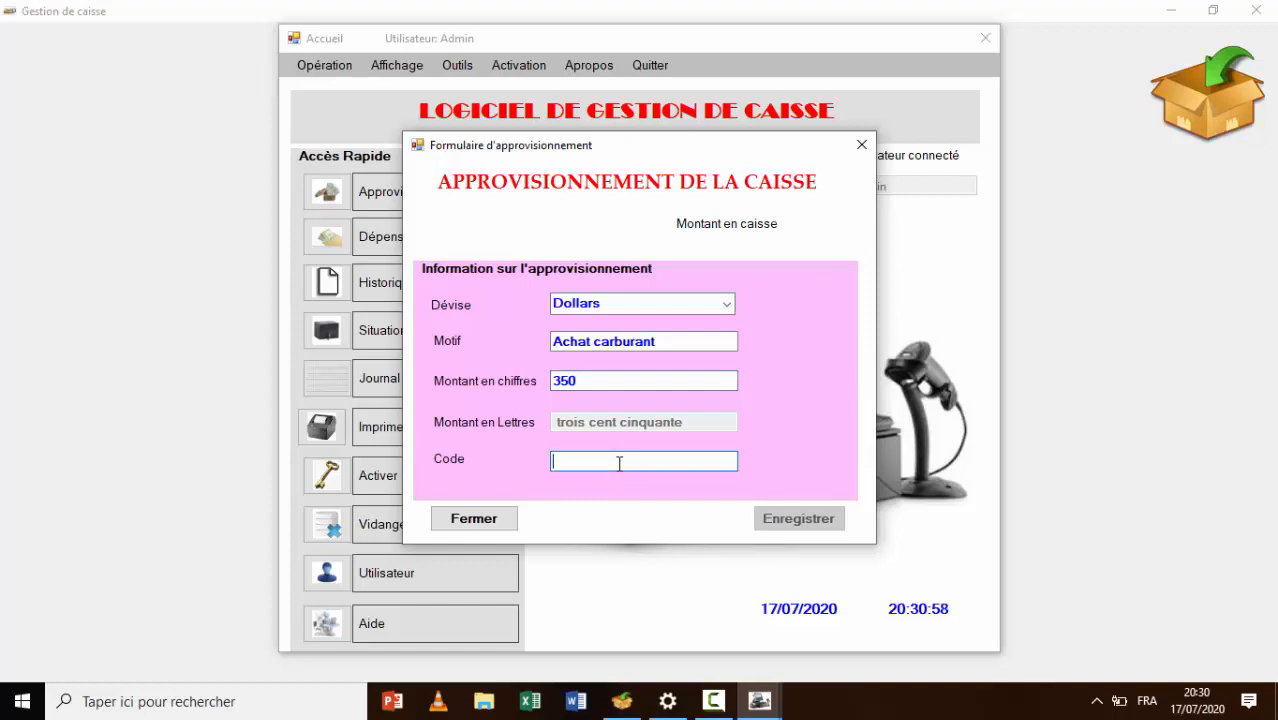
text(1)
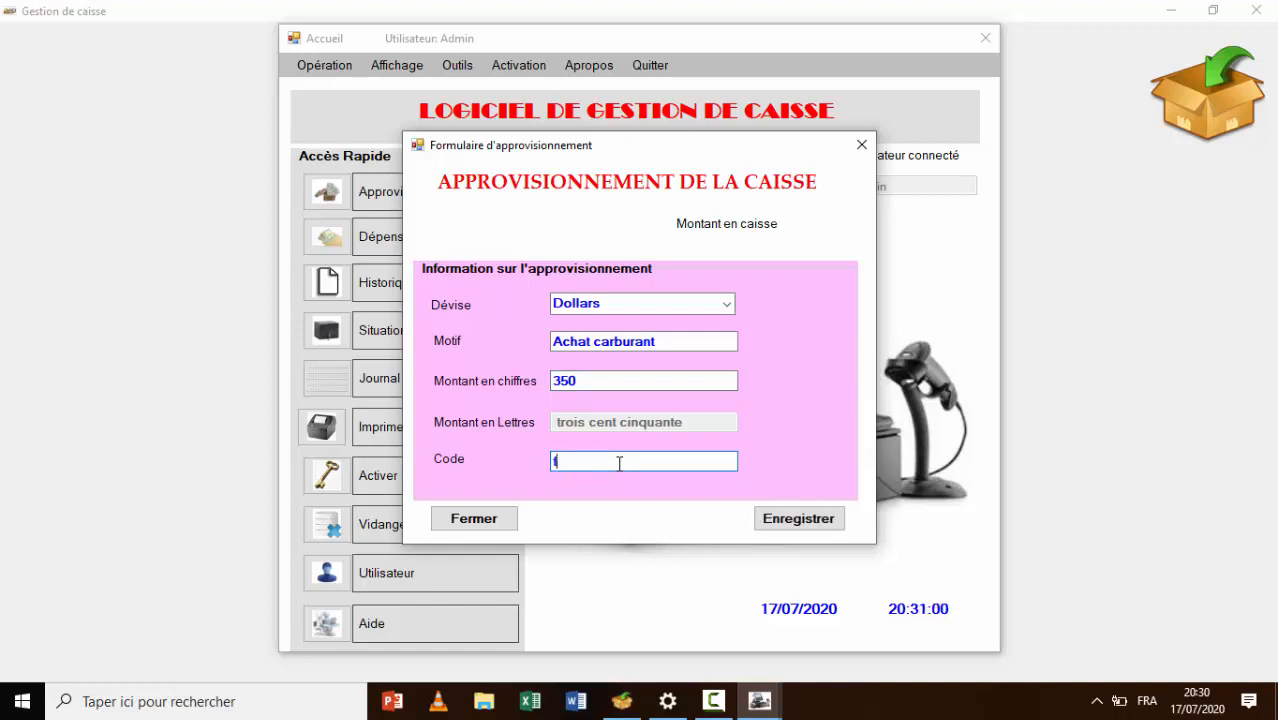
key(BackSpace)
text(G5)
click(812, 521)
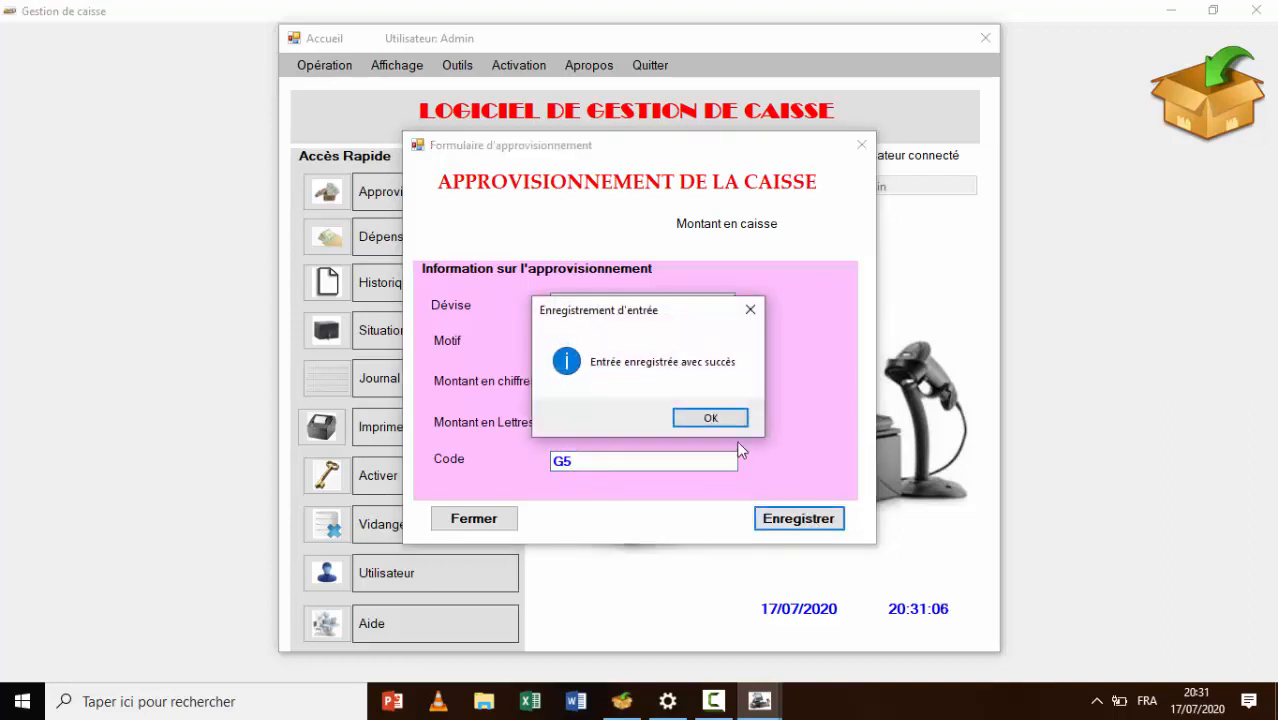
click(712, 420)
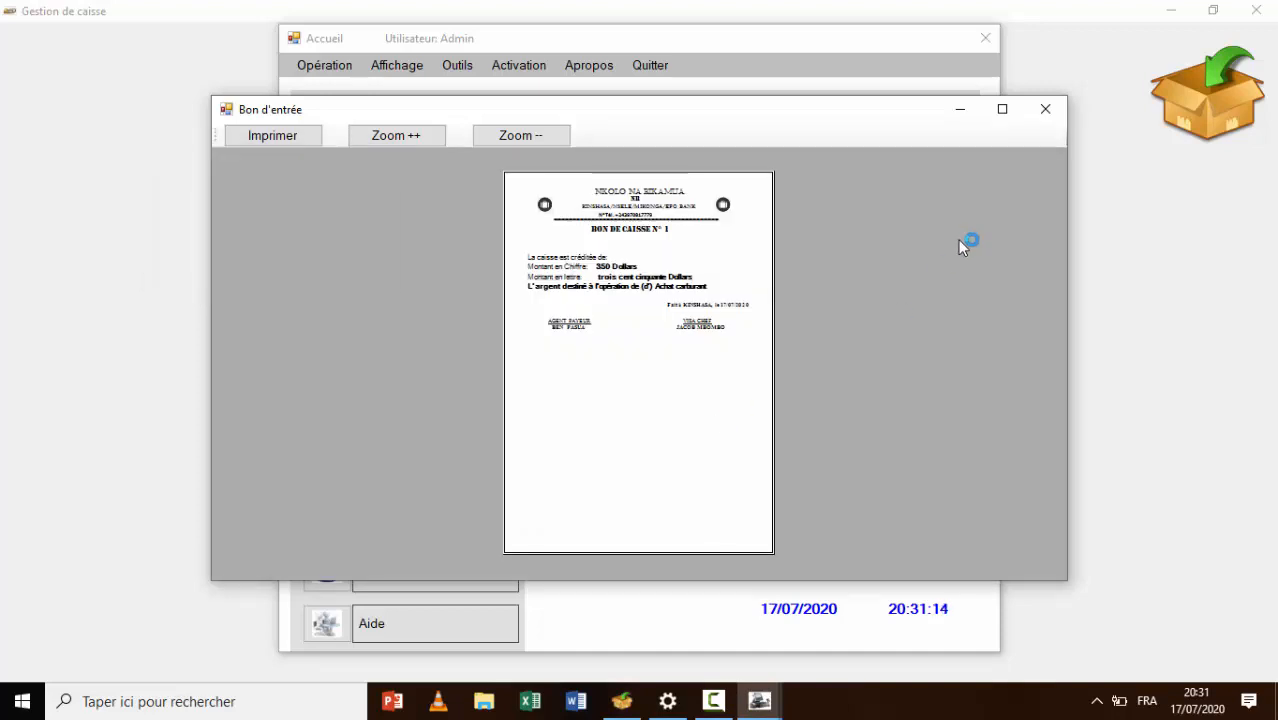
Maximize and zoom in on Bon de caisse N° 1, print-preview it, then close both windows
click(1000, 110)
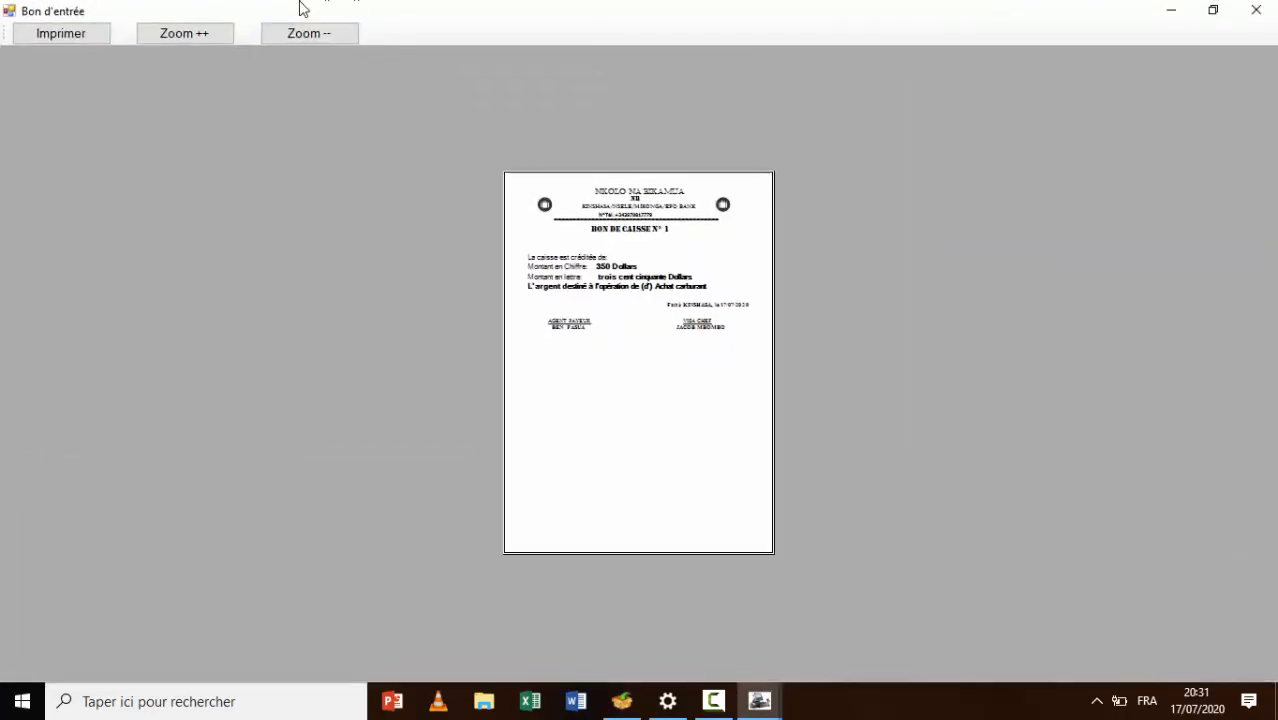
click(173, 35)
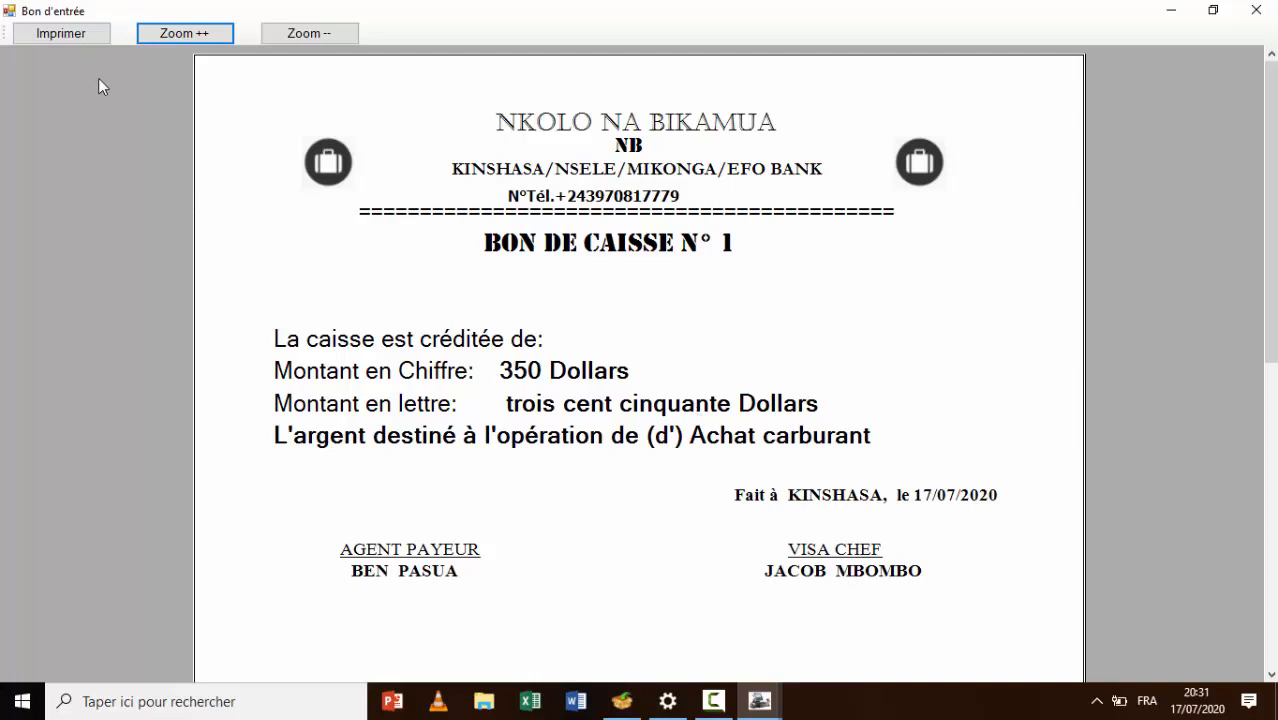
click(62, 34)
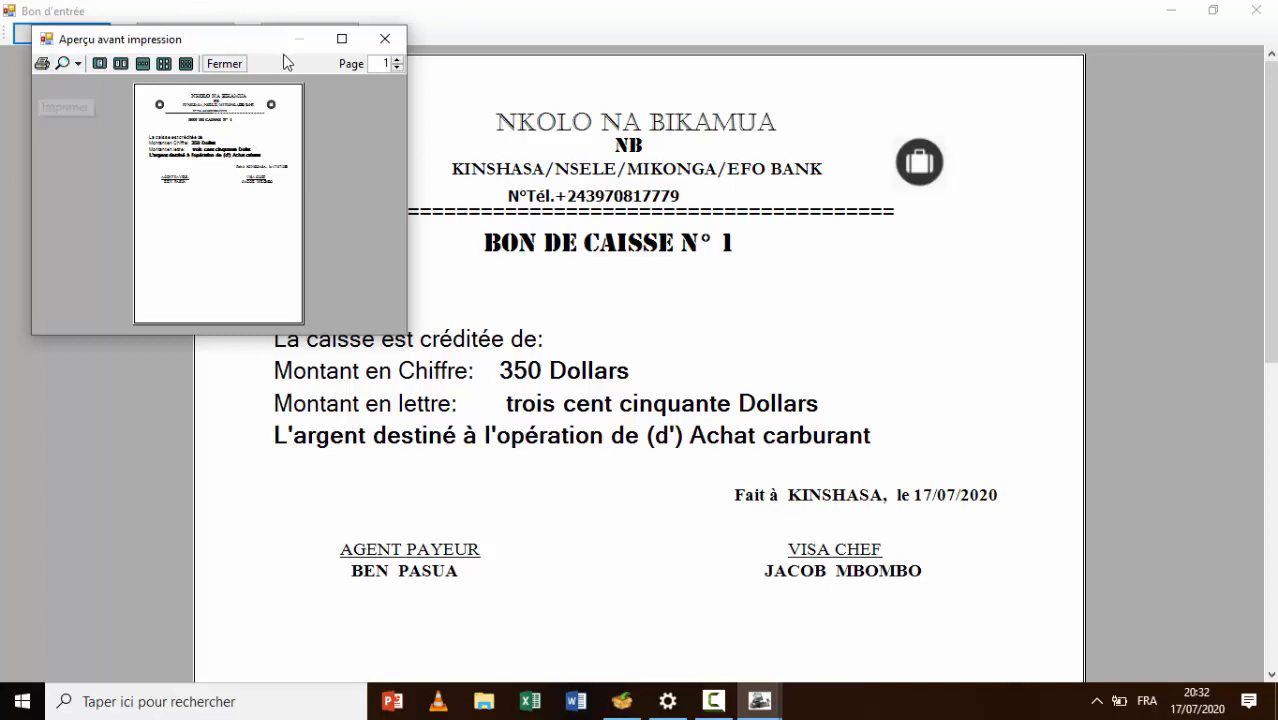
click(385, 39)
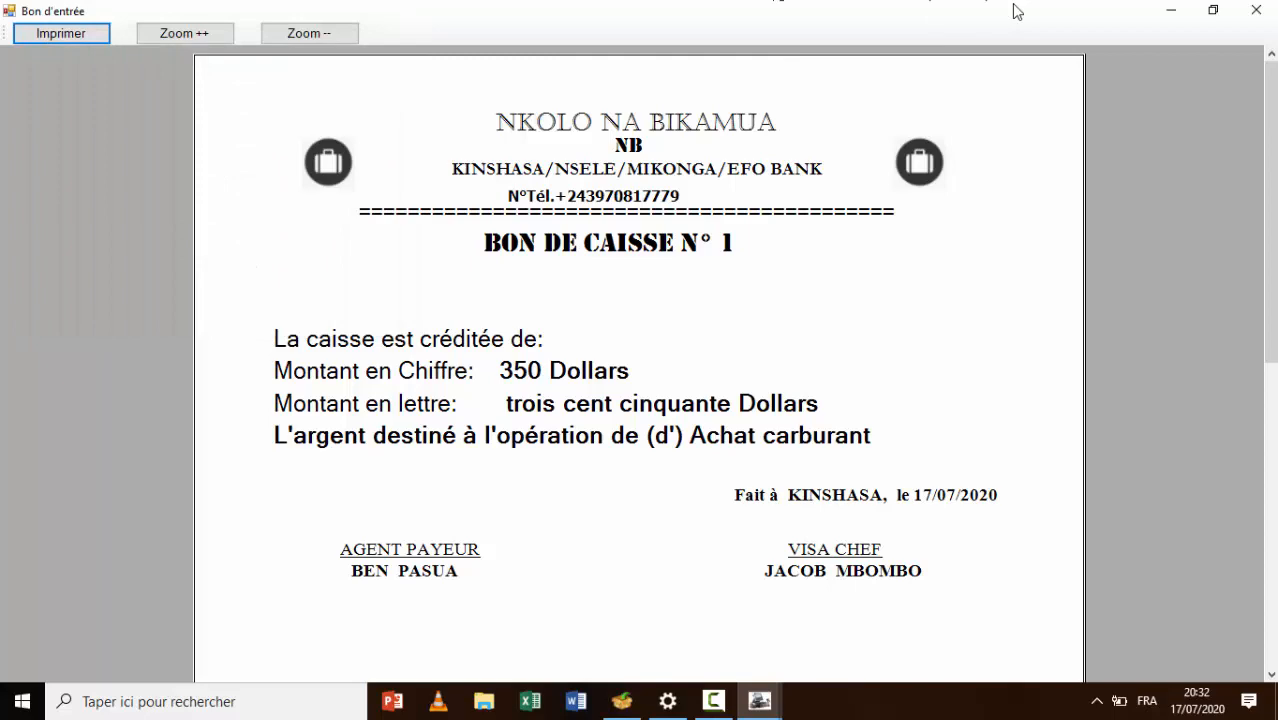
click(1256, 10)
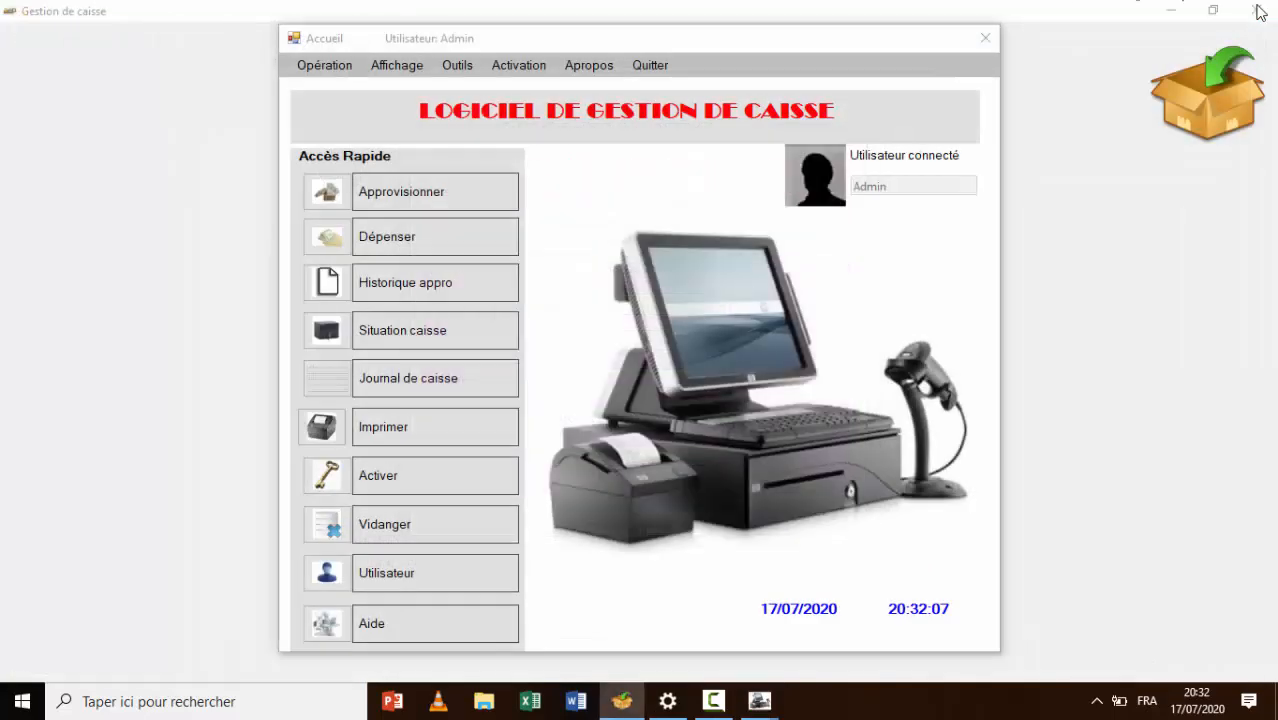
Start a Sortie caisse with Achat carburant as the withdrawal source
click(326, 66)
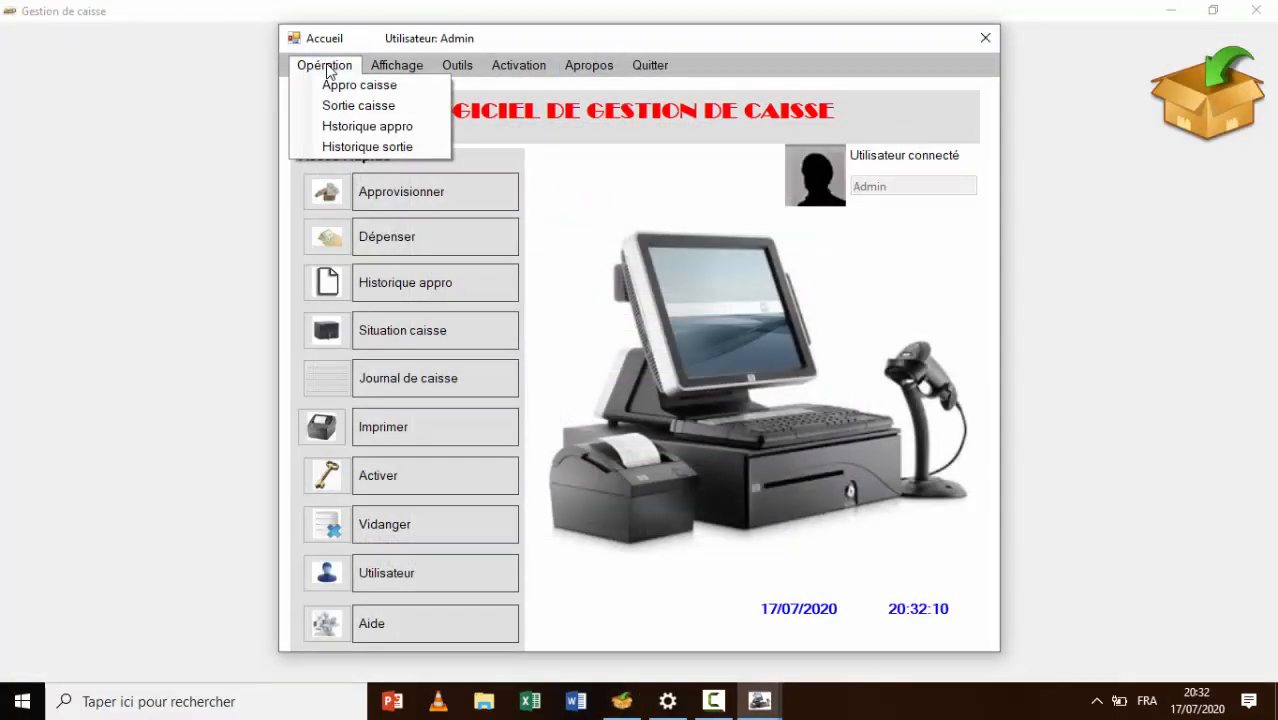
click(359, 106)
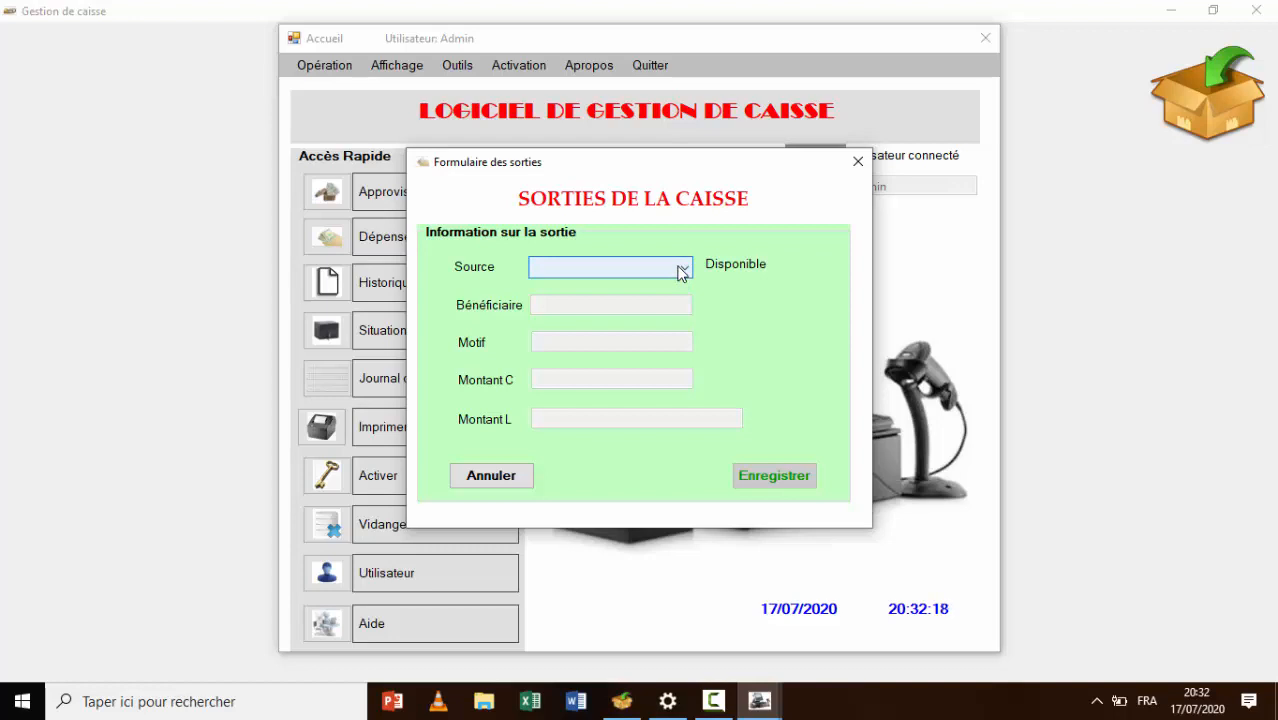
click(684, 270)
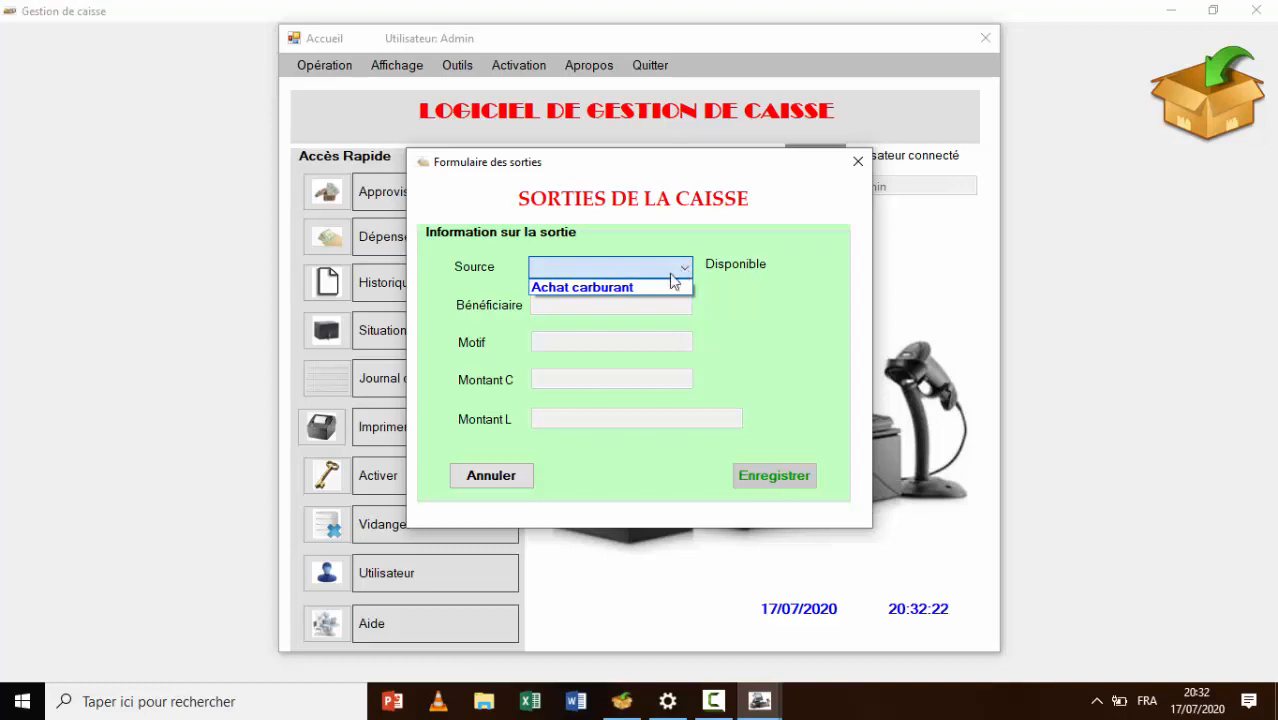
click(650, 288)
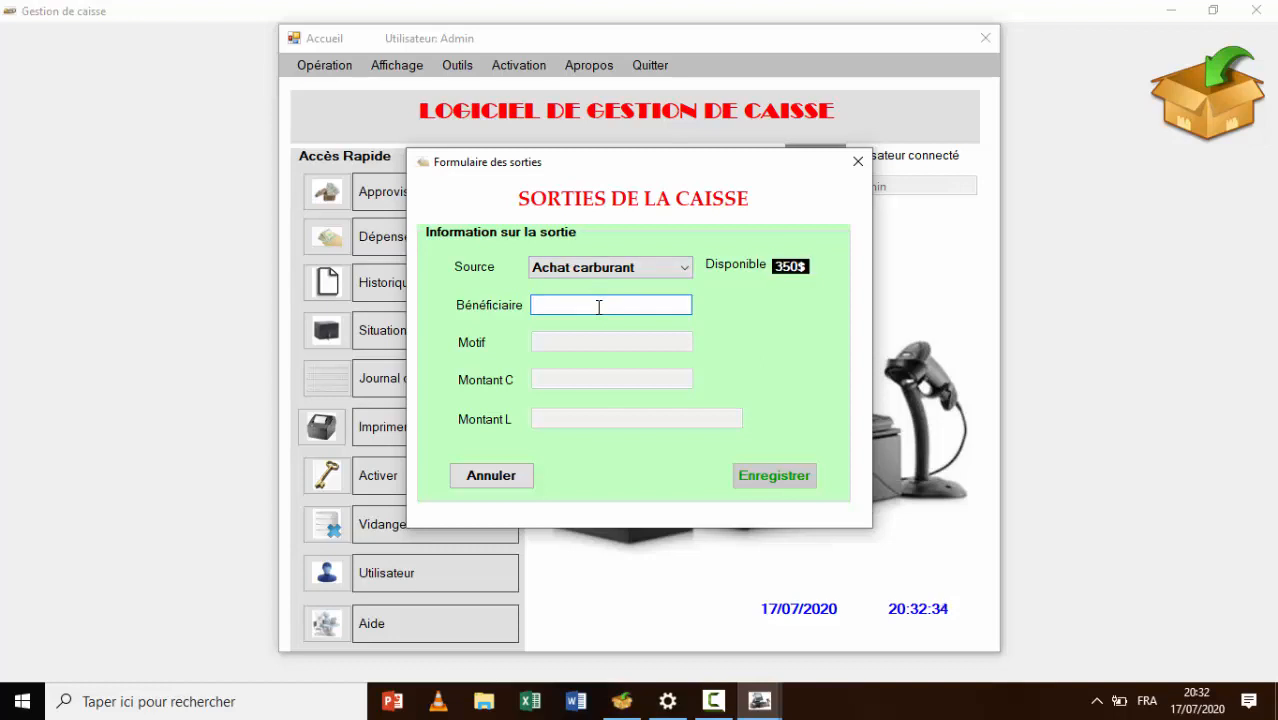
Enter the beneficiary, motif 'Achat 10 L MAZOUT' and amount 25, then save the withdrawal
text(VICKY)
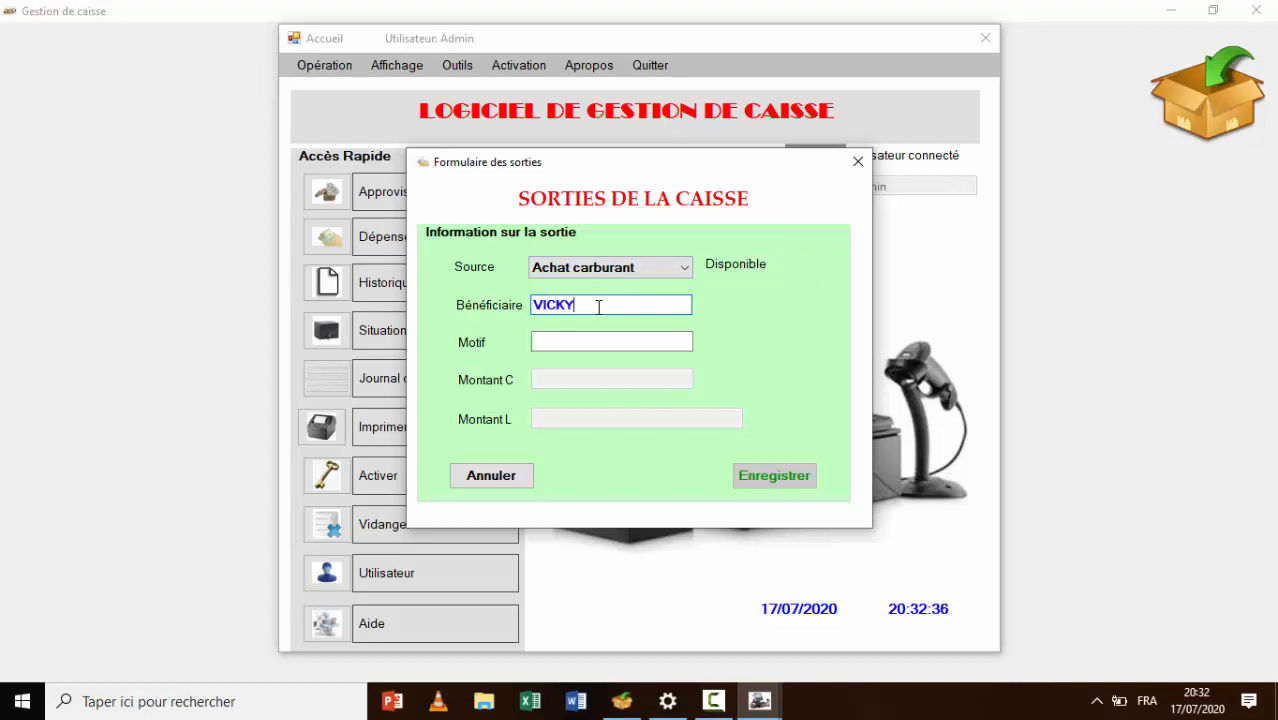
key(Tab)
text(ACHA)
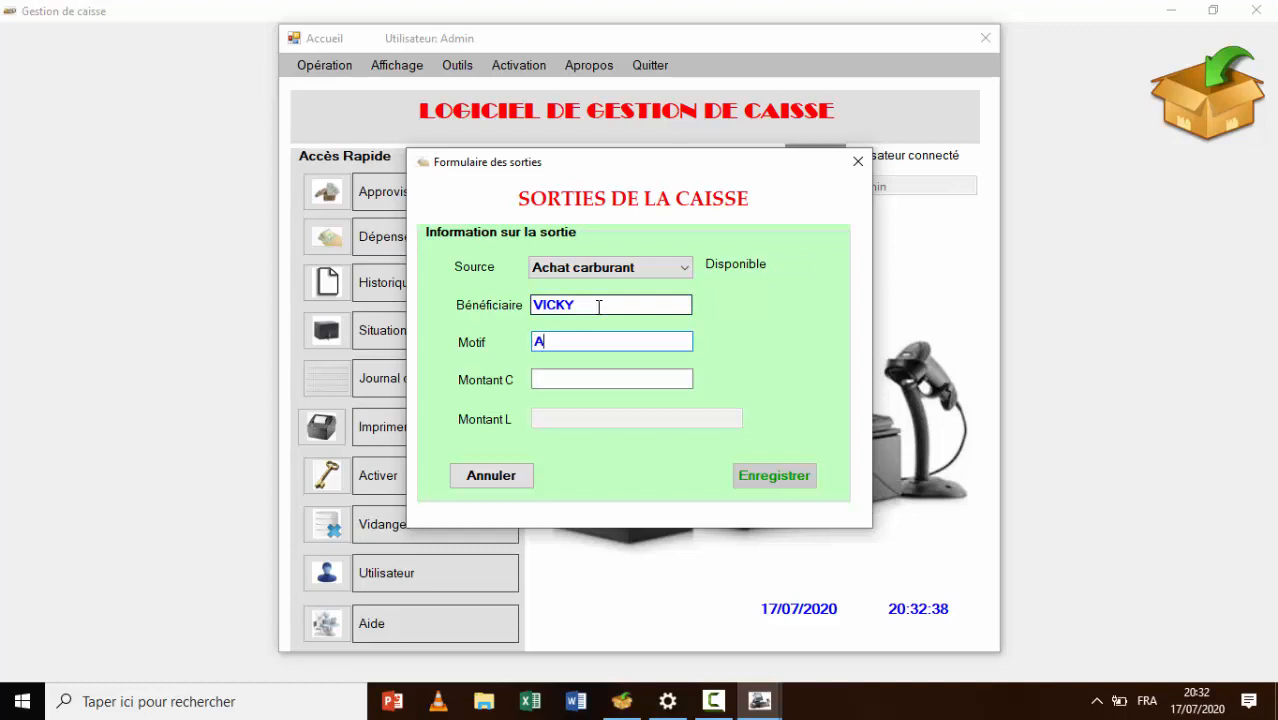
key(BackSpace)
key(BackSpace)
text(at)
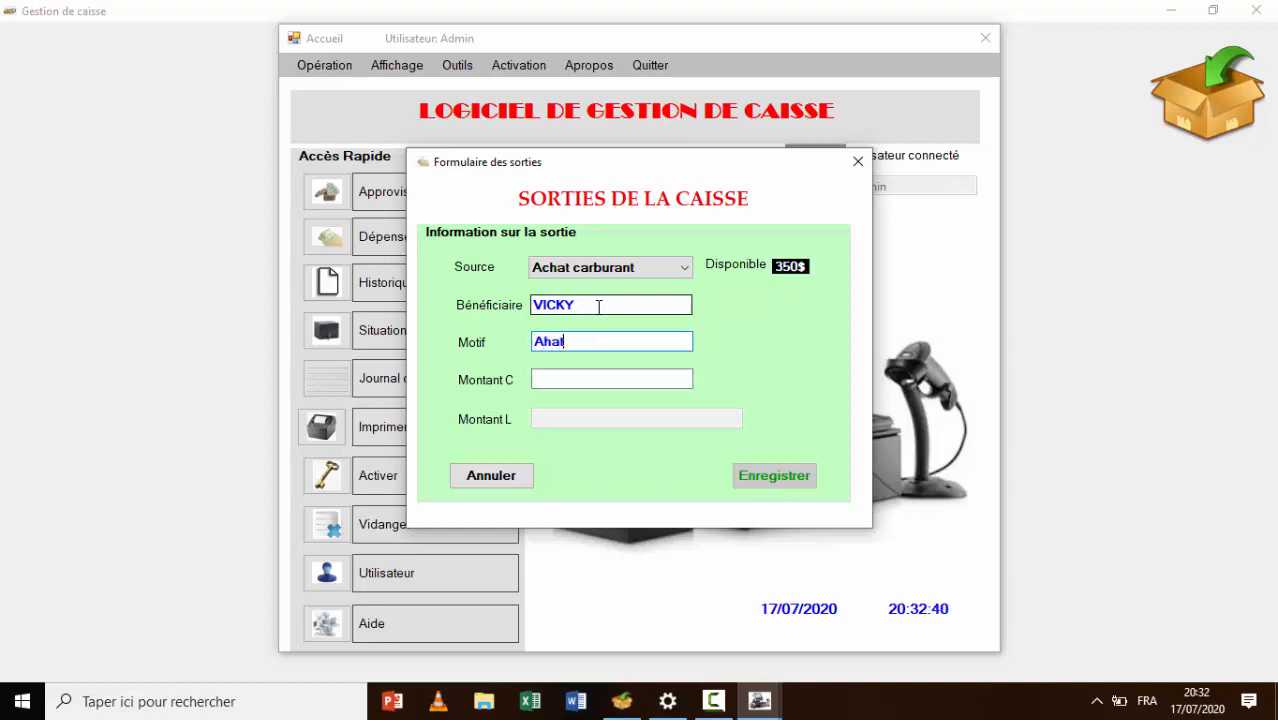
key(BackSpace)
key(BackSpace)
key(BackSpace)
text(chat )
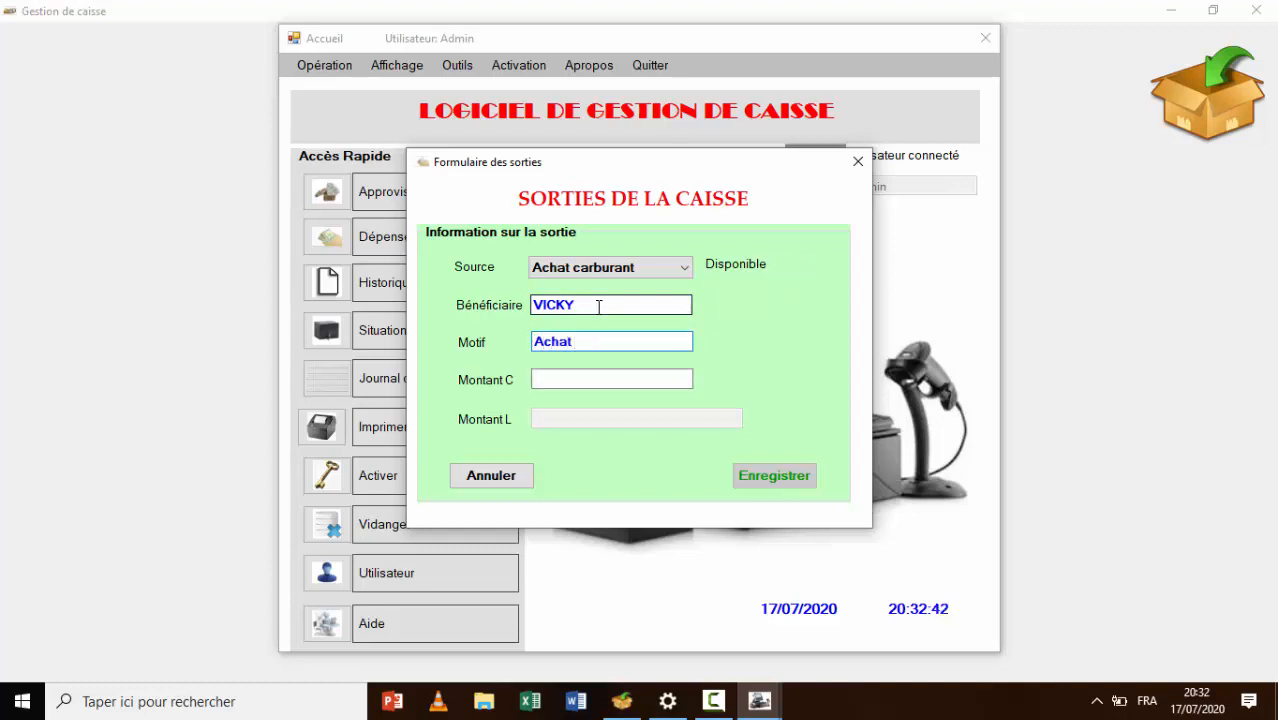
text(10 L MAZOUT)
key(Tab)
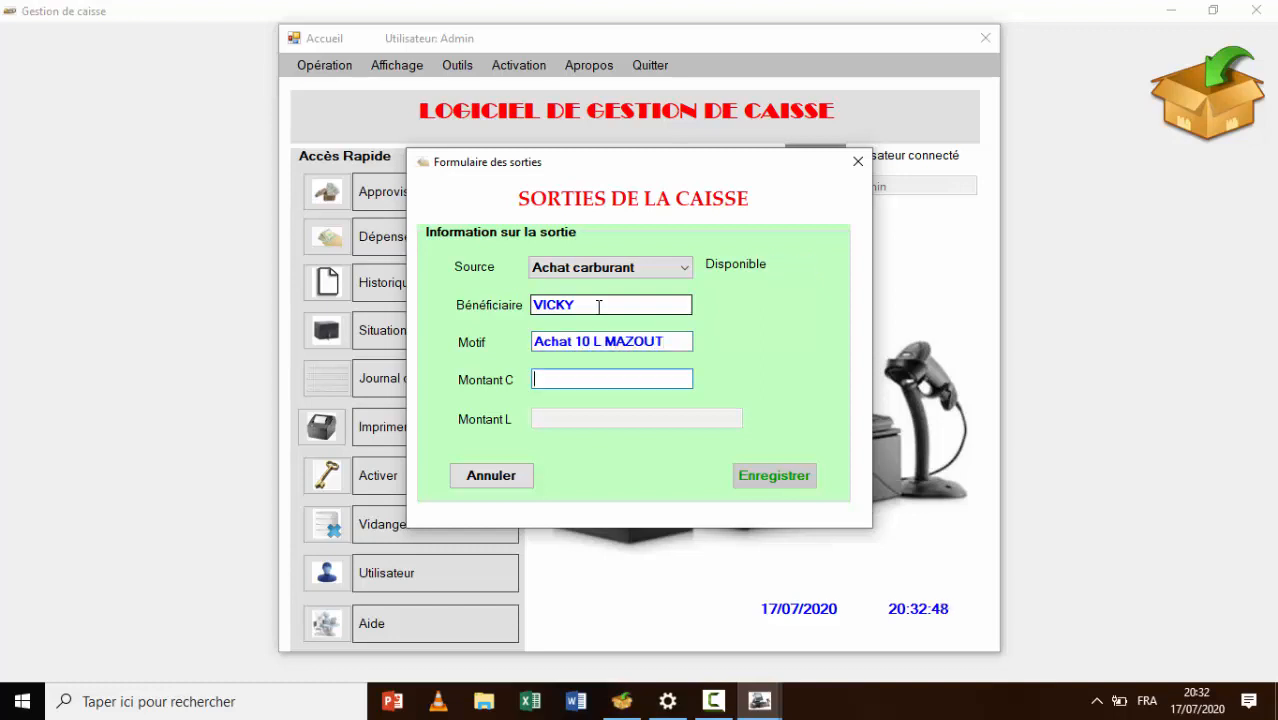
text(25)
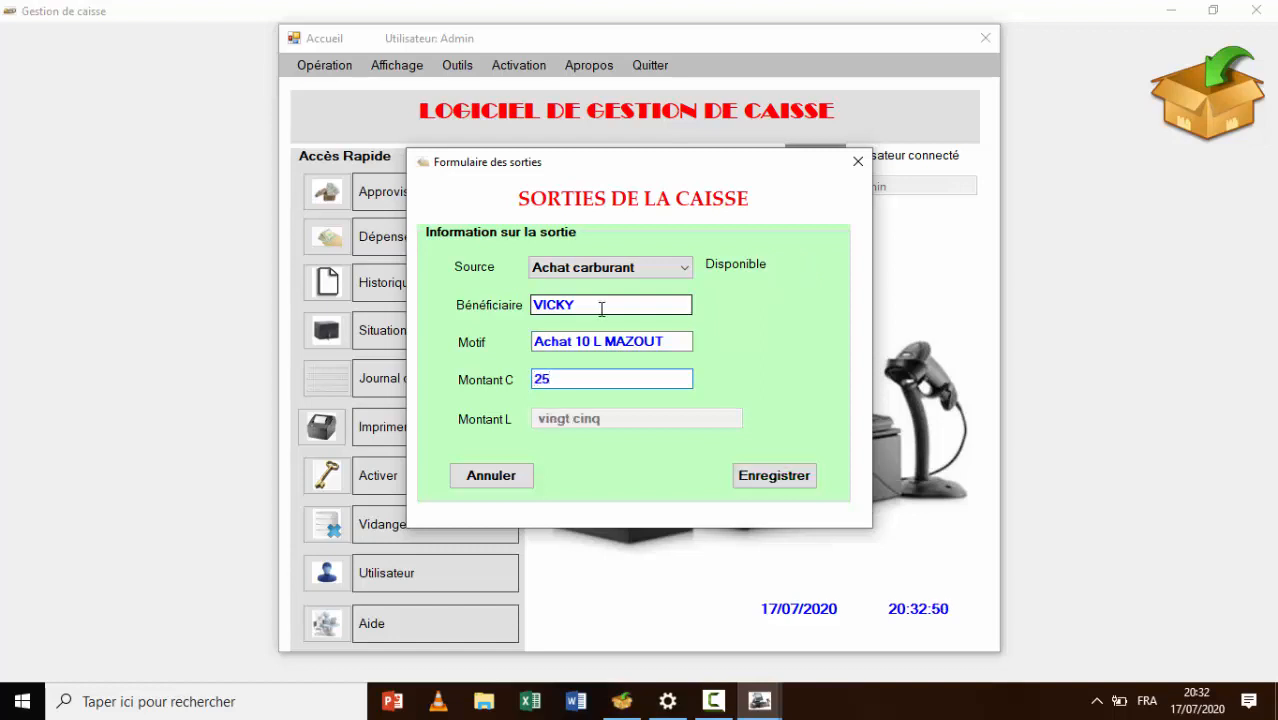
click(776, 478)
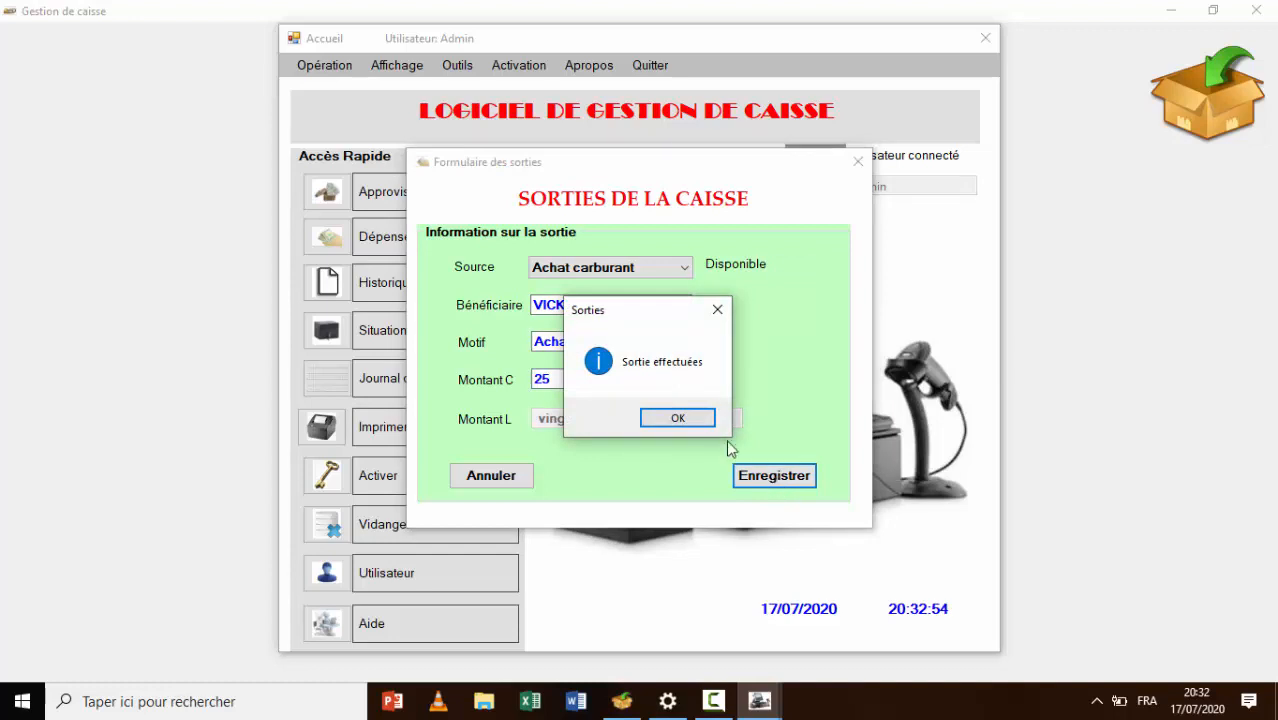
Acknowledge the confirmation, enlarge and zoom Bon de sortie N° 1 for 25 Dollars, then close it
click(697, 420)
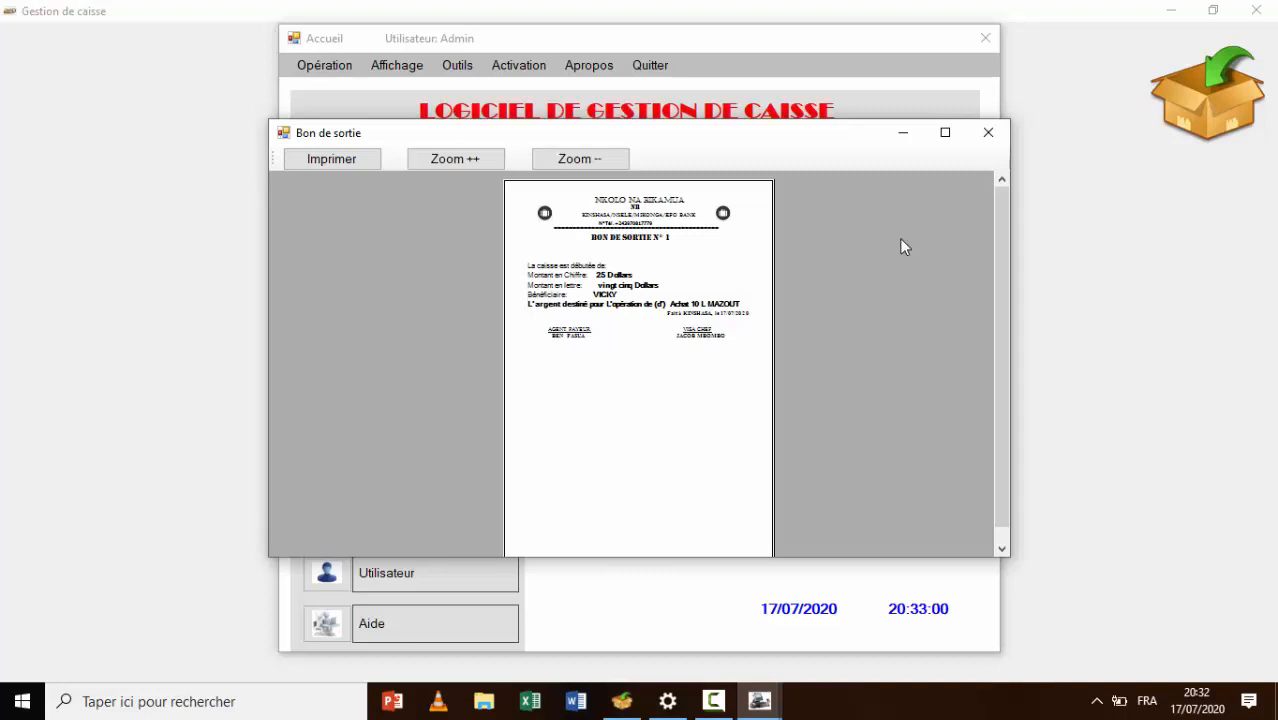
click(944, 132)
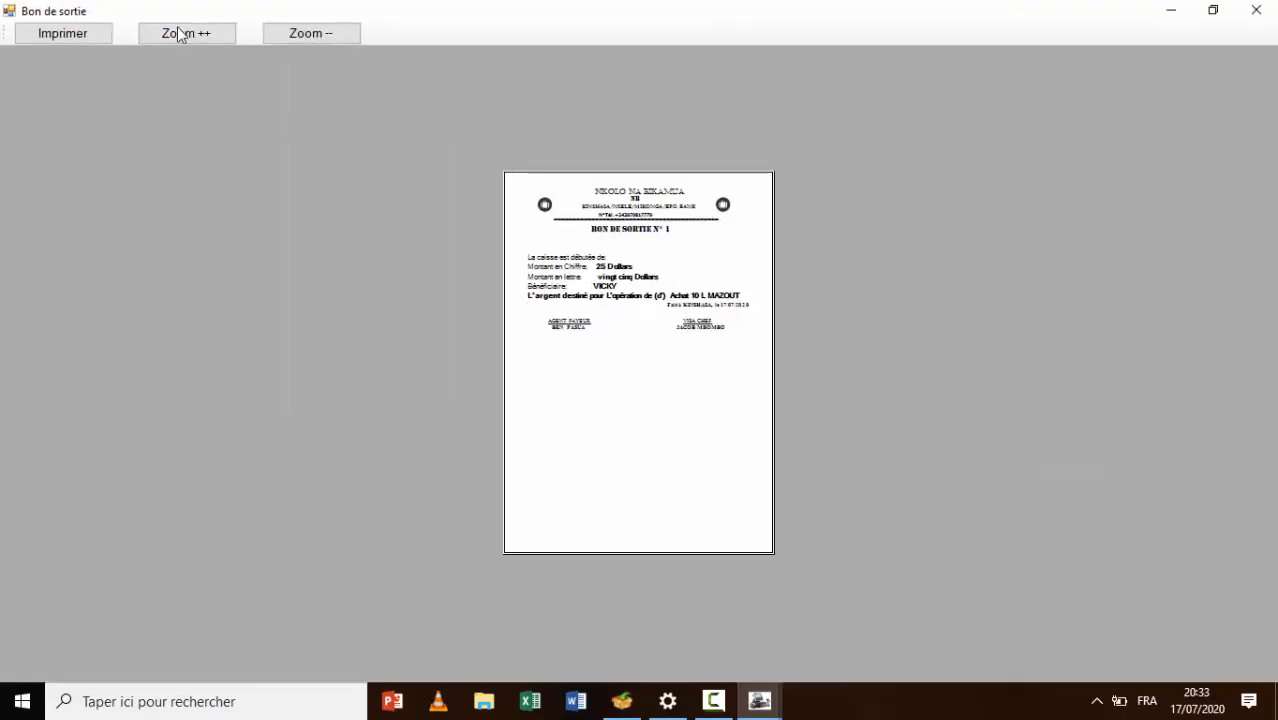
click(183, 33)
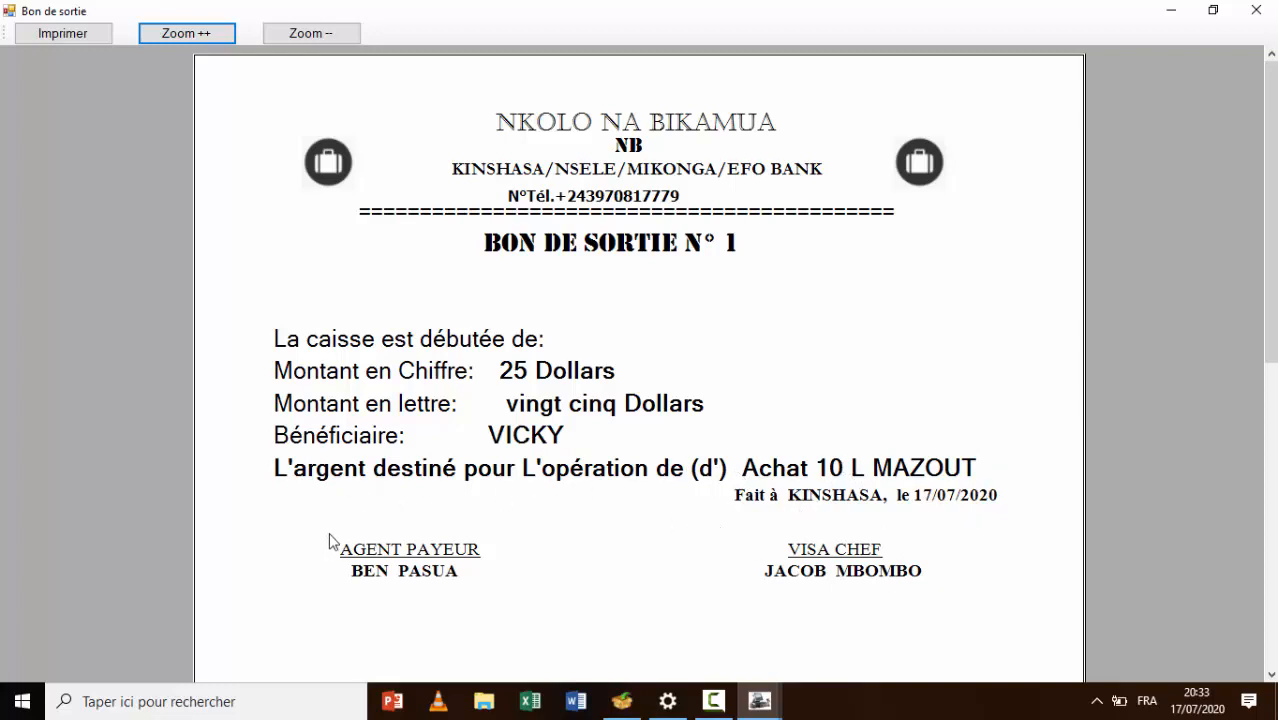
click(1256, 10)
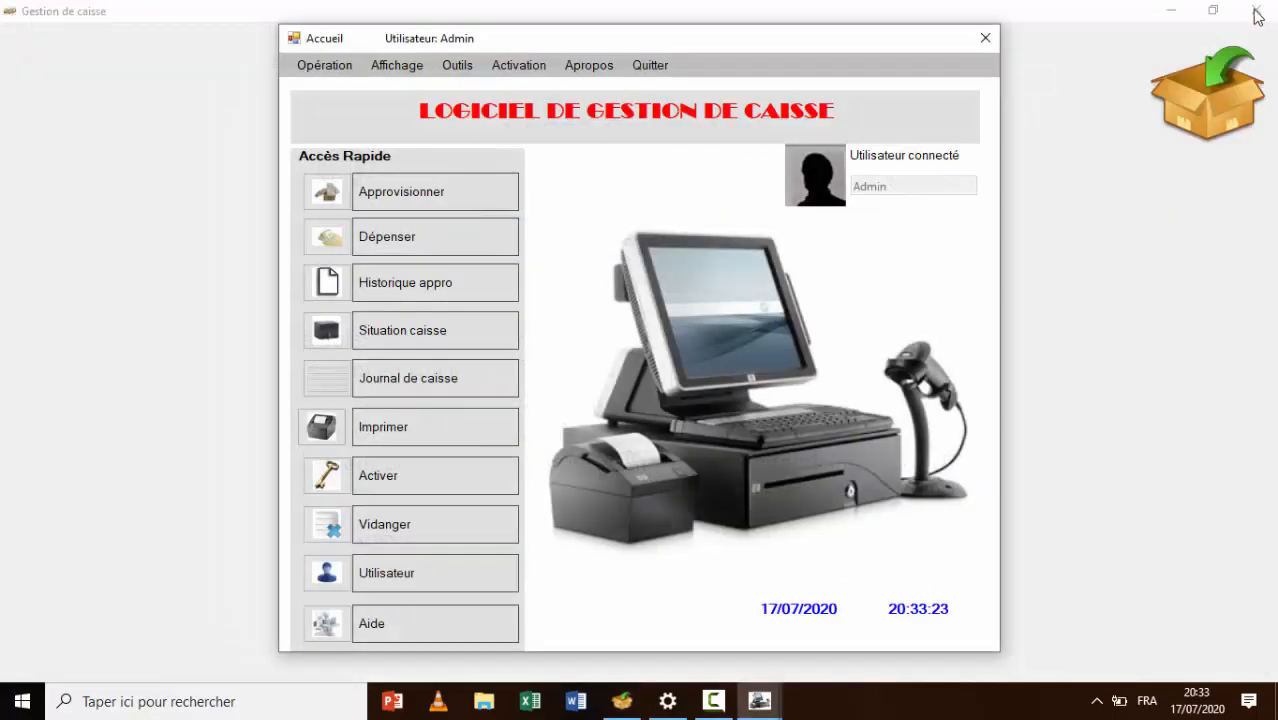
Print-preview the Historique appro maximized at 100% zoom, then close the preview and the history
click(316, 68)
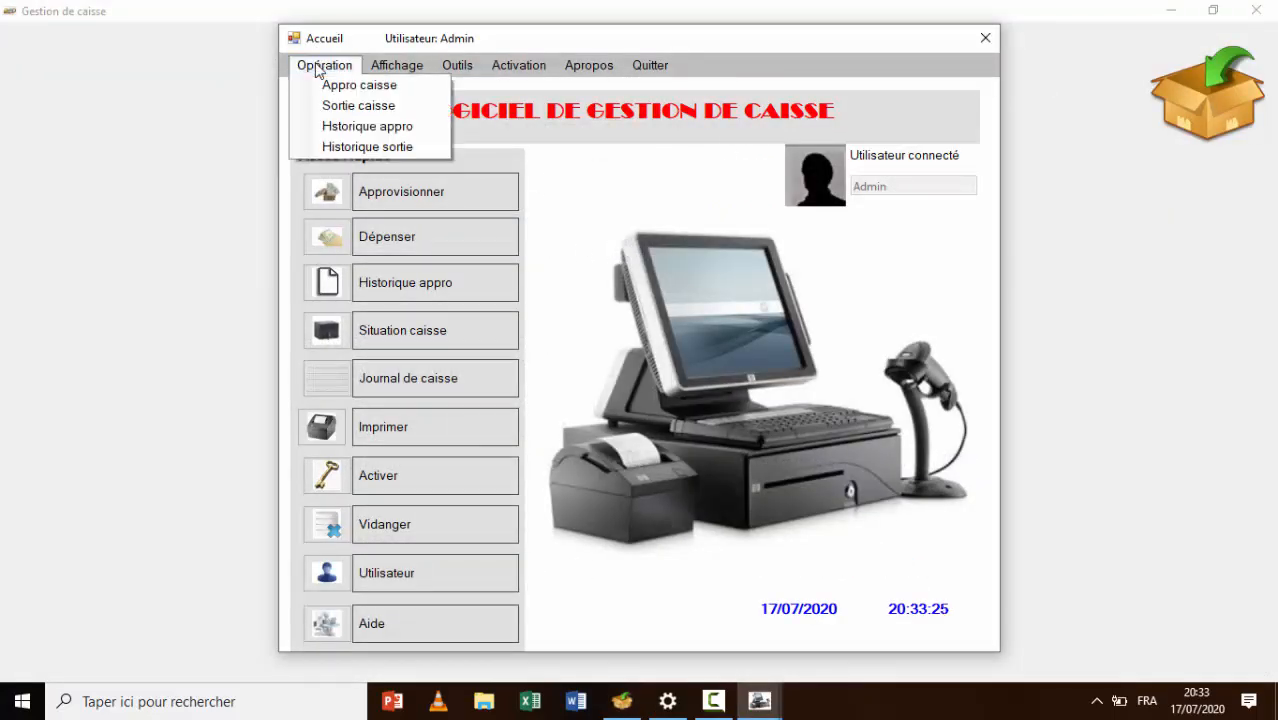
click(360, 128)
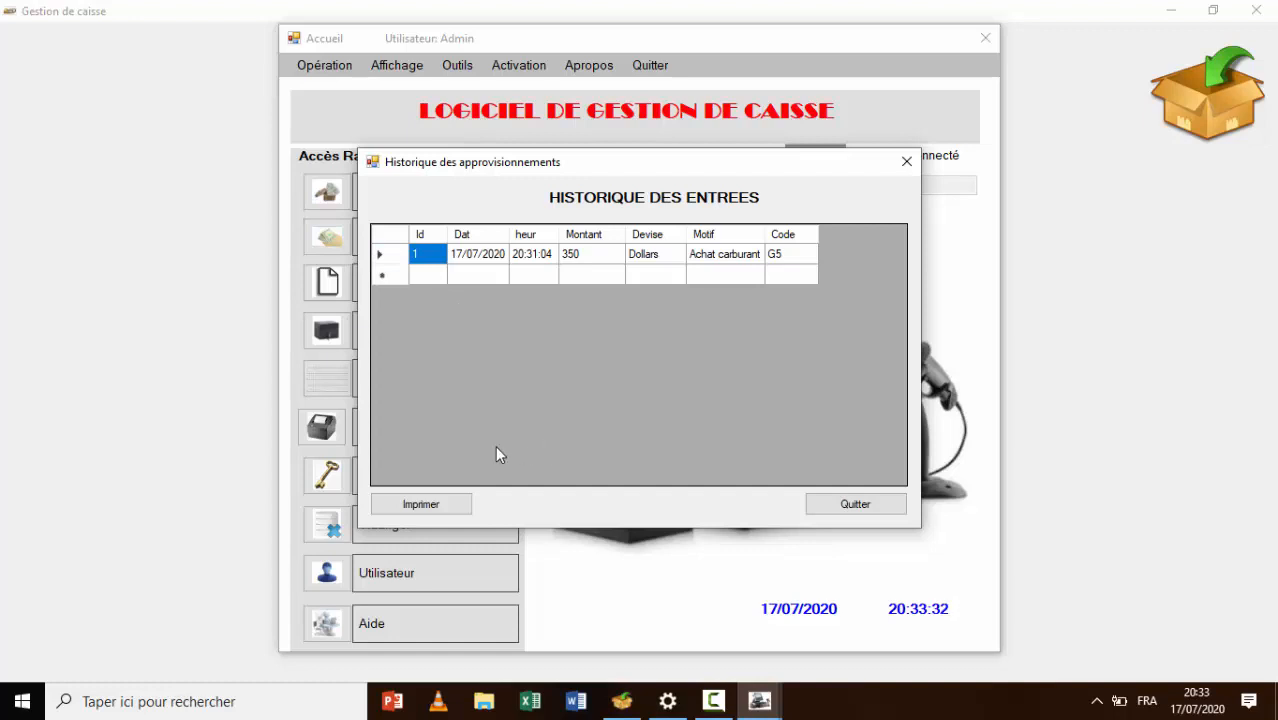
click(433, 507)
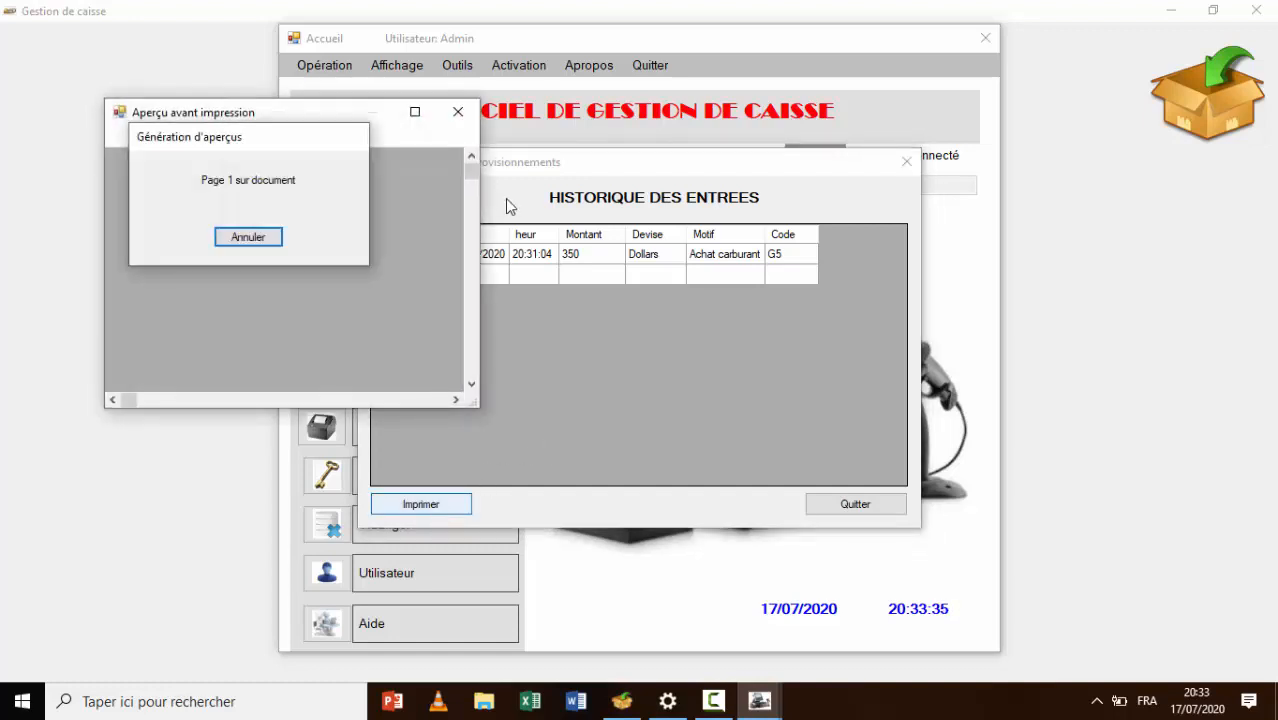
click(414, 112)
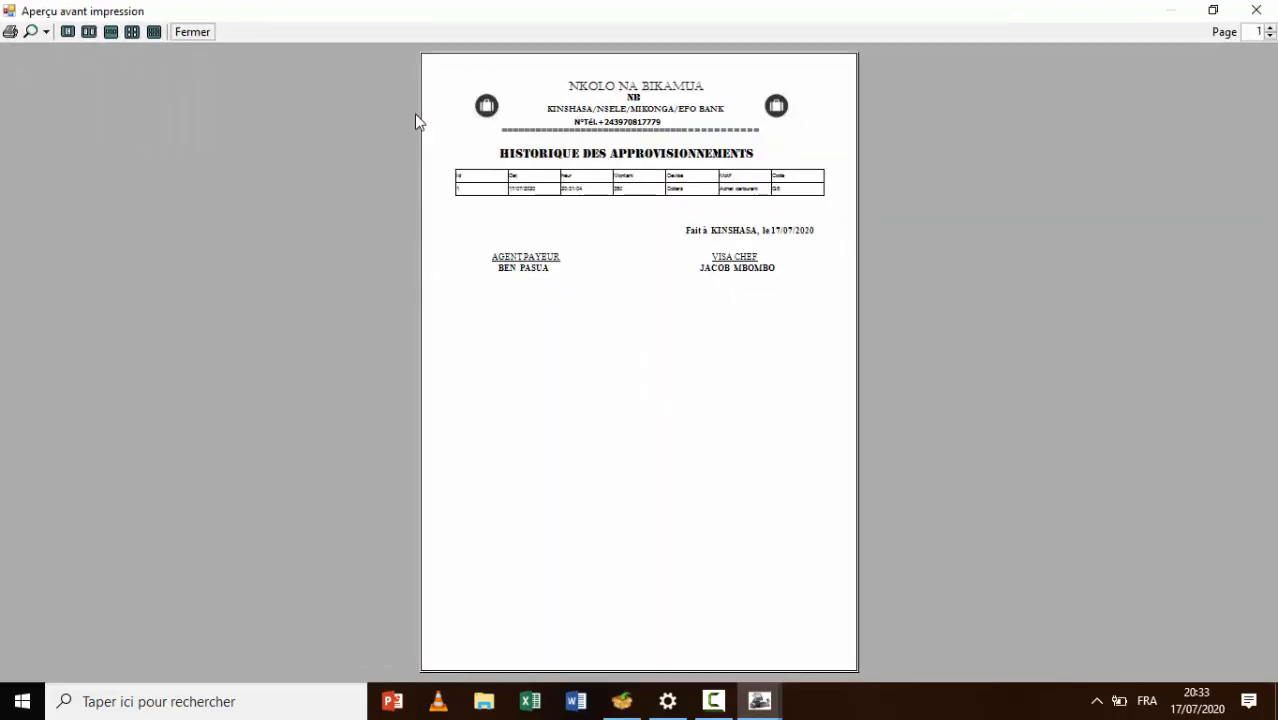
click(44, 31)
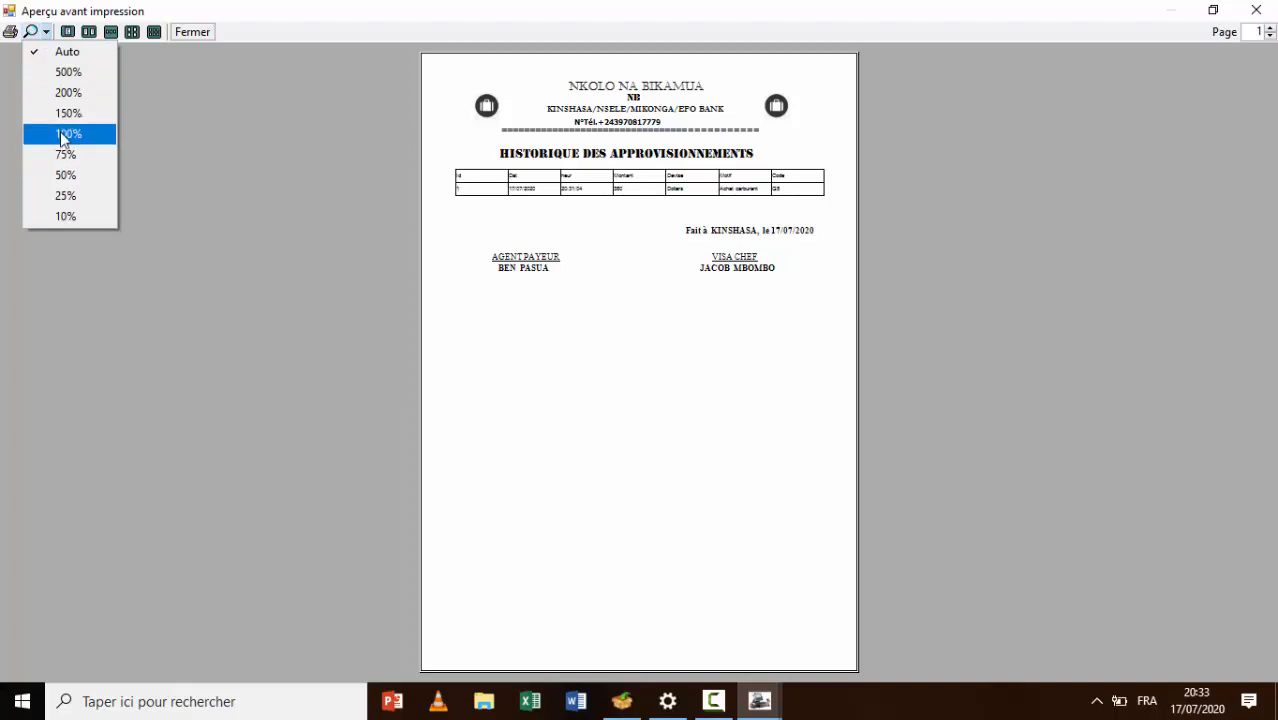
click(62, 136)
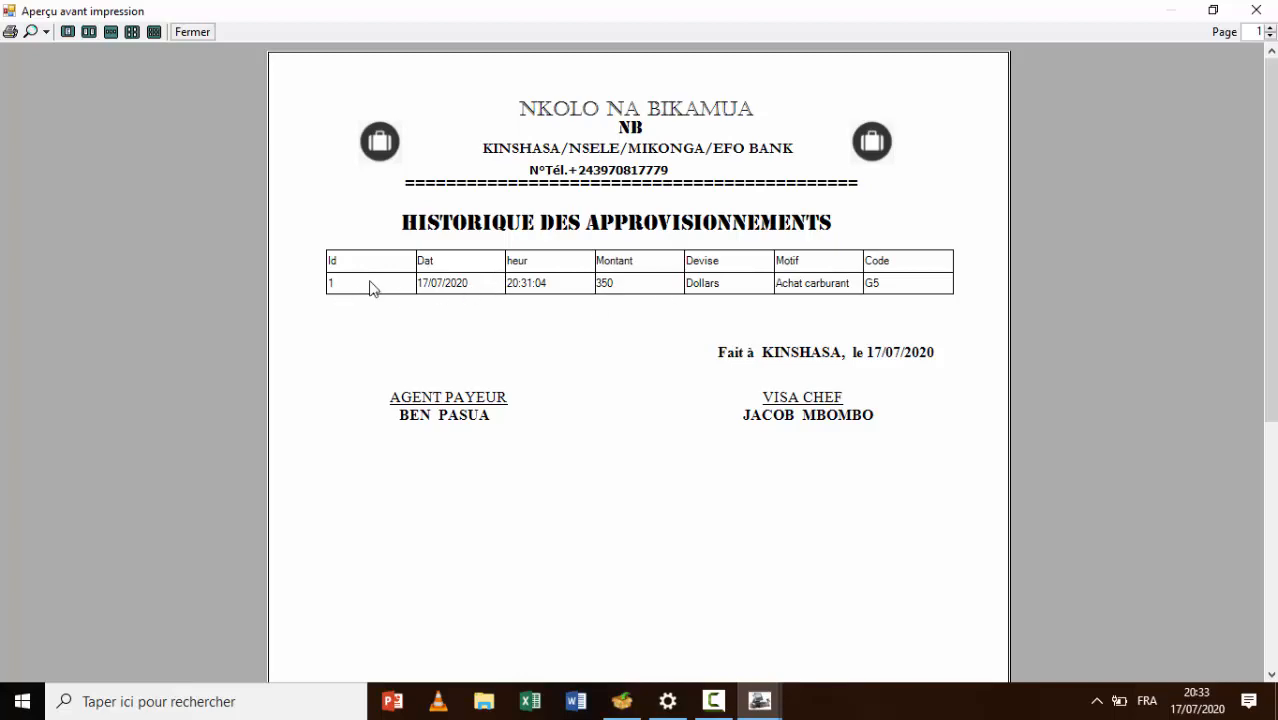
click(1256, 10)
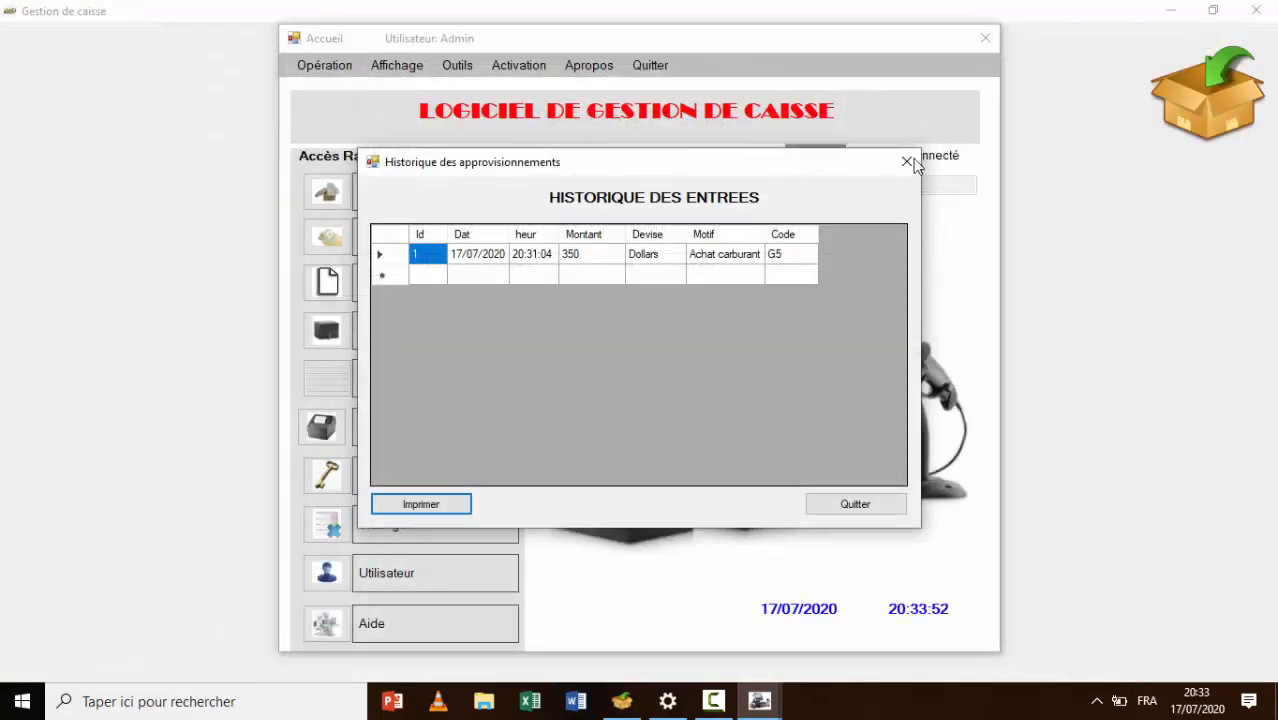
click(906, 161)
click(324, 67)
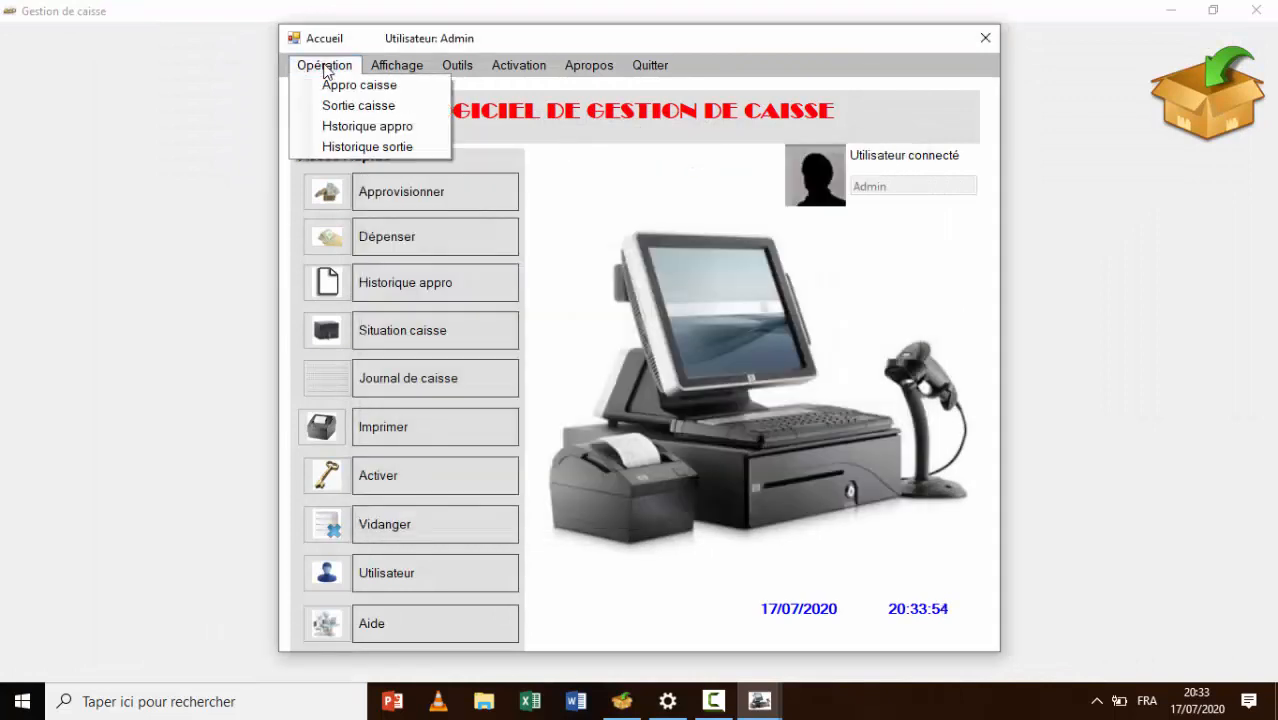
Print-preview the withdrawal history maximized, settle on 75% zoom, then close the preview and Depenses dialog
click(354, 150)
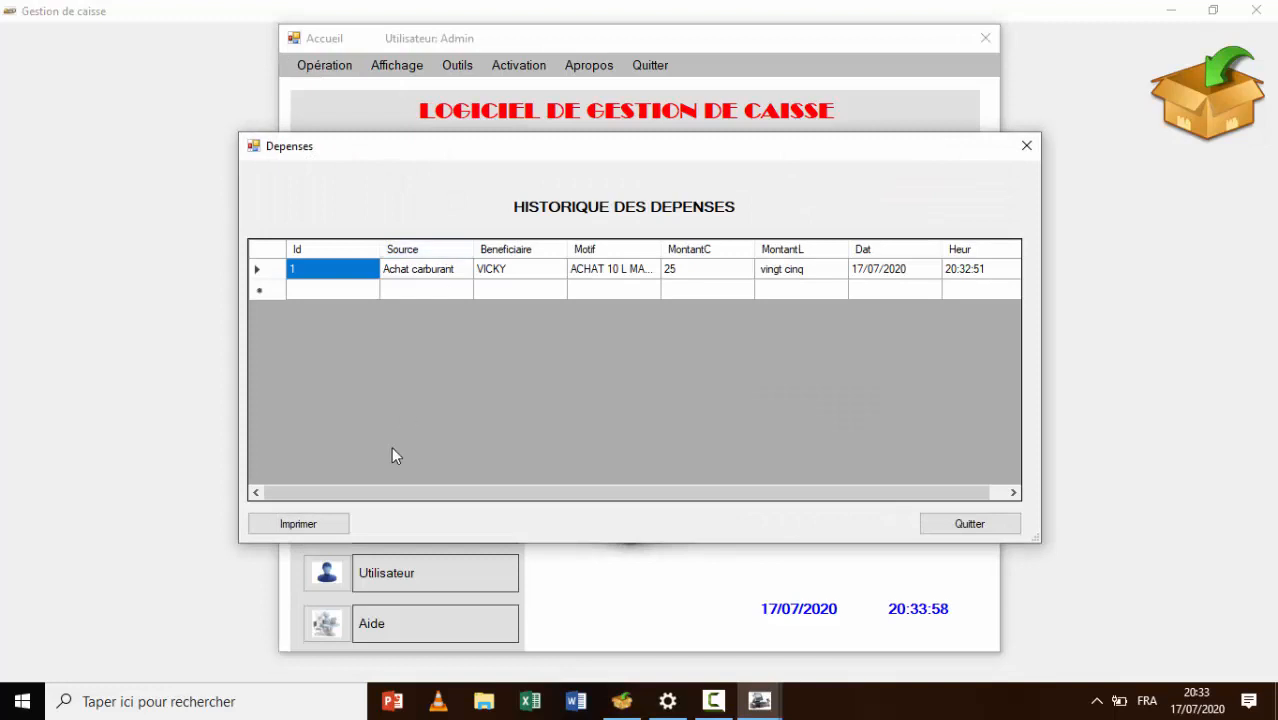
click(299, 524)
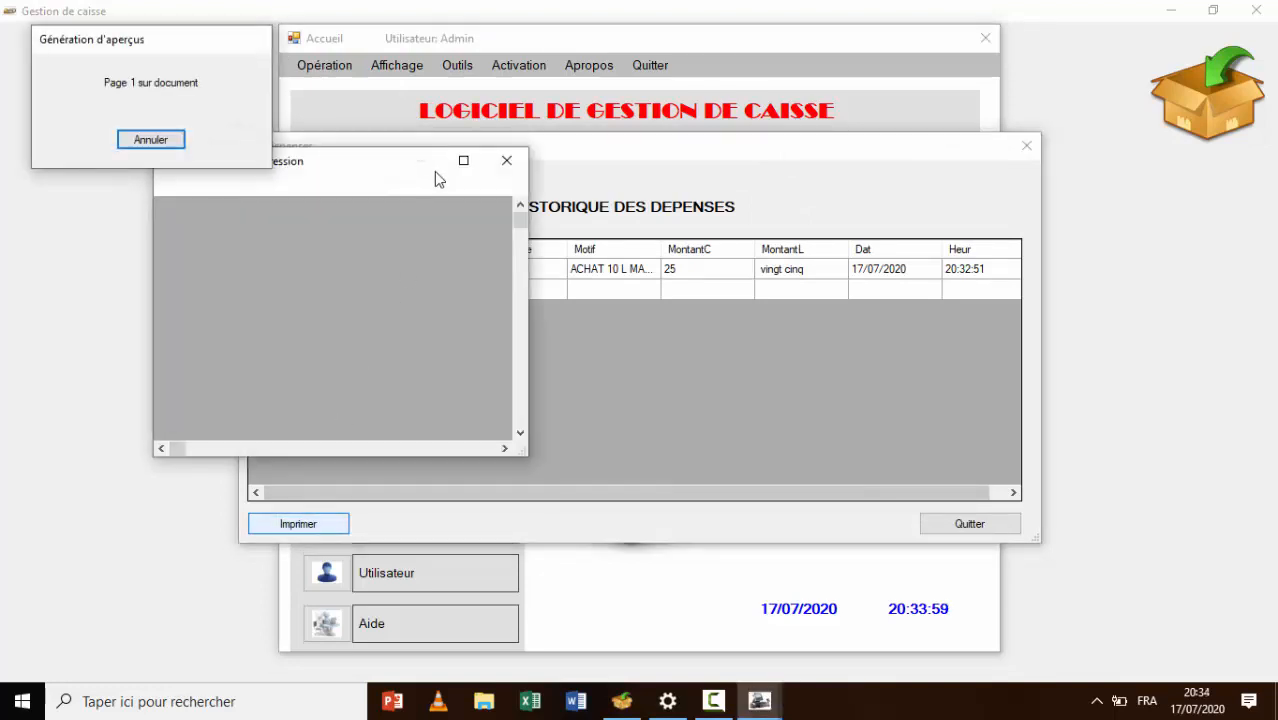
click(465, 168)
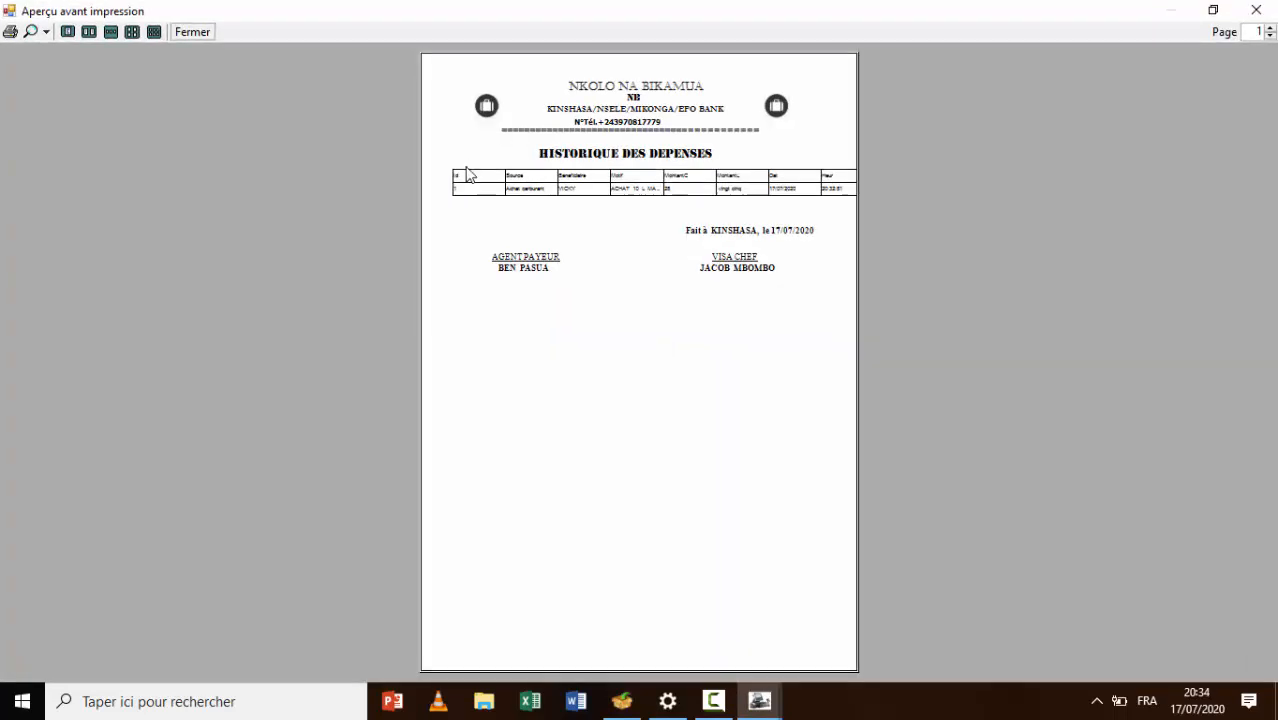
click(45, 31)
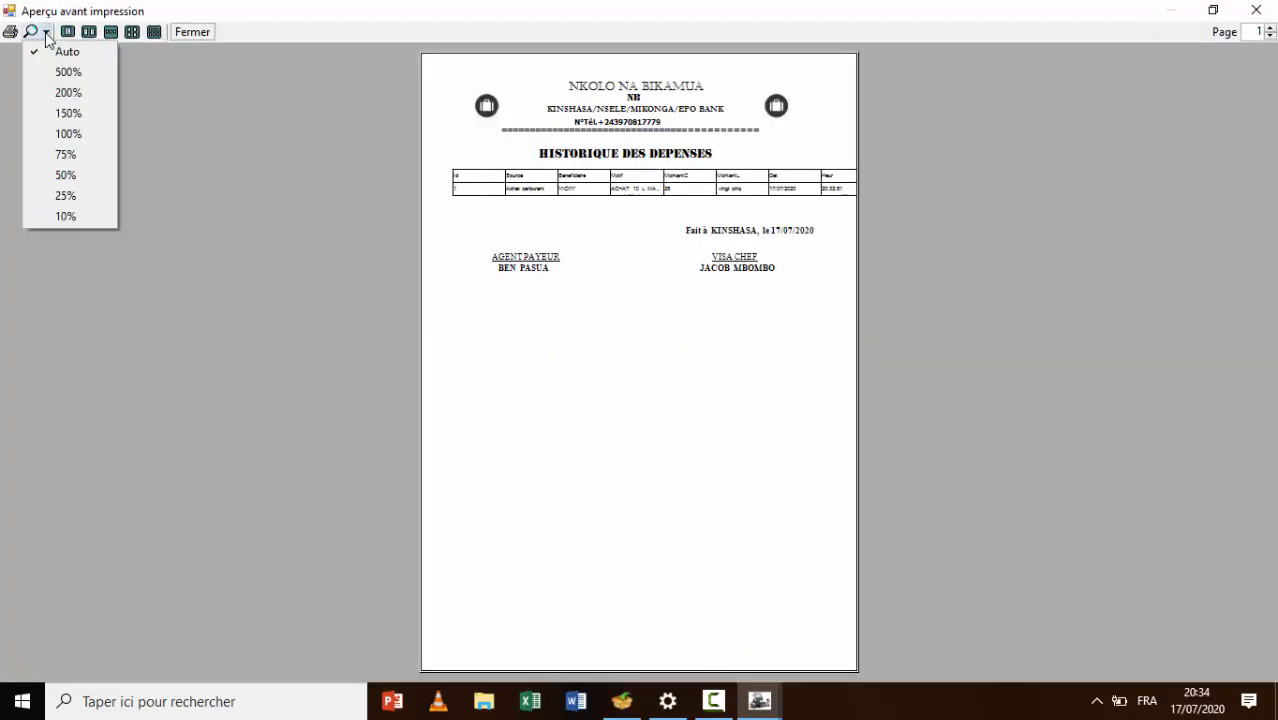
click(73, 163)
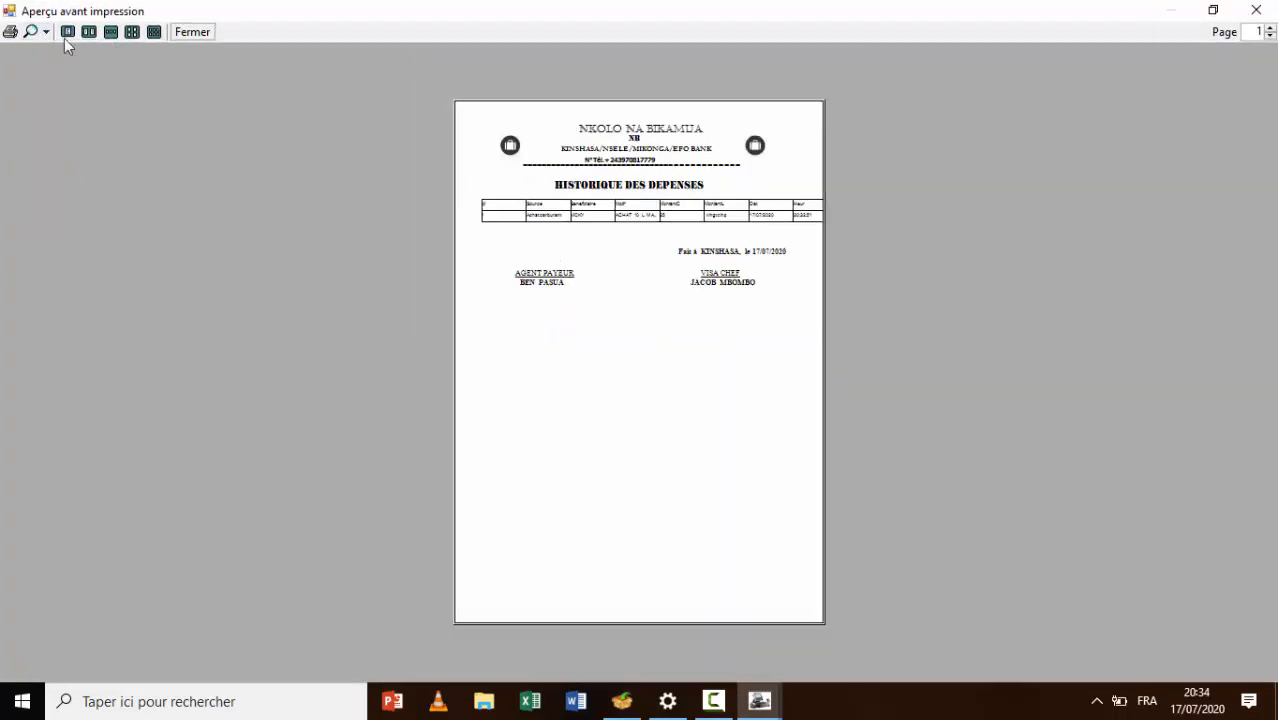
click(45, 31)
click(58, 151)
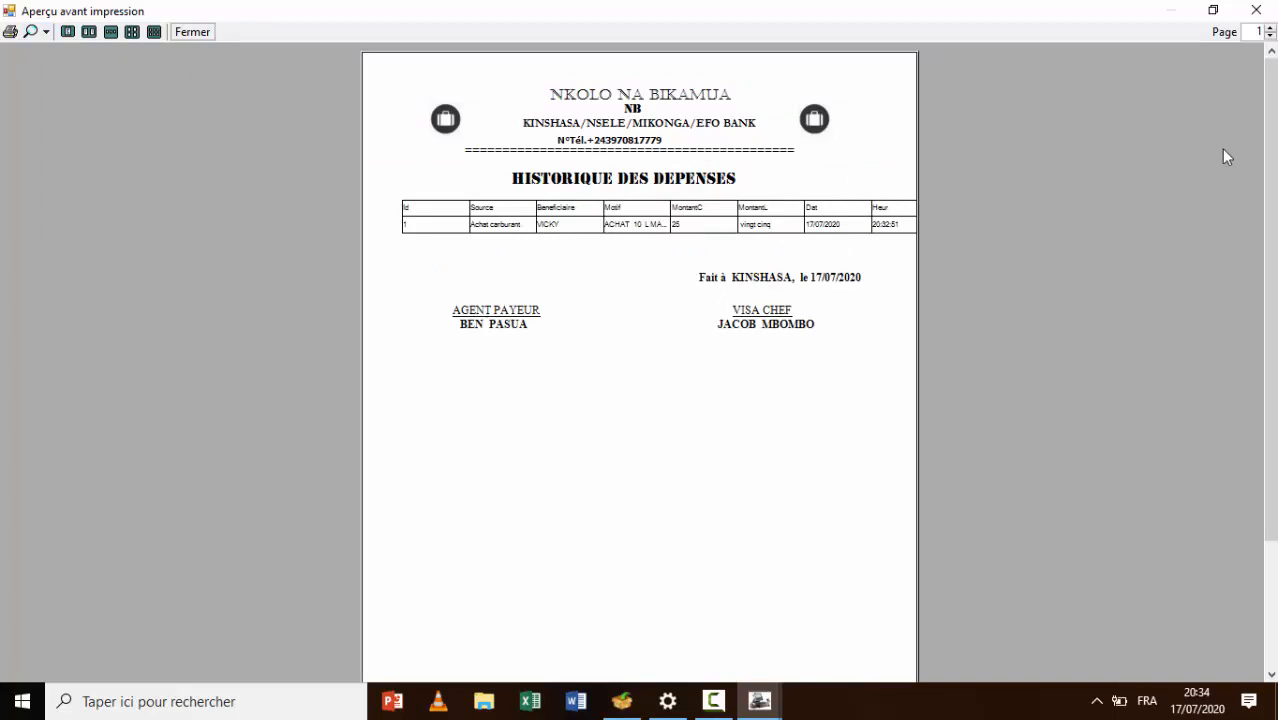
click(1256, 10)
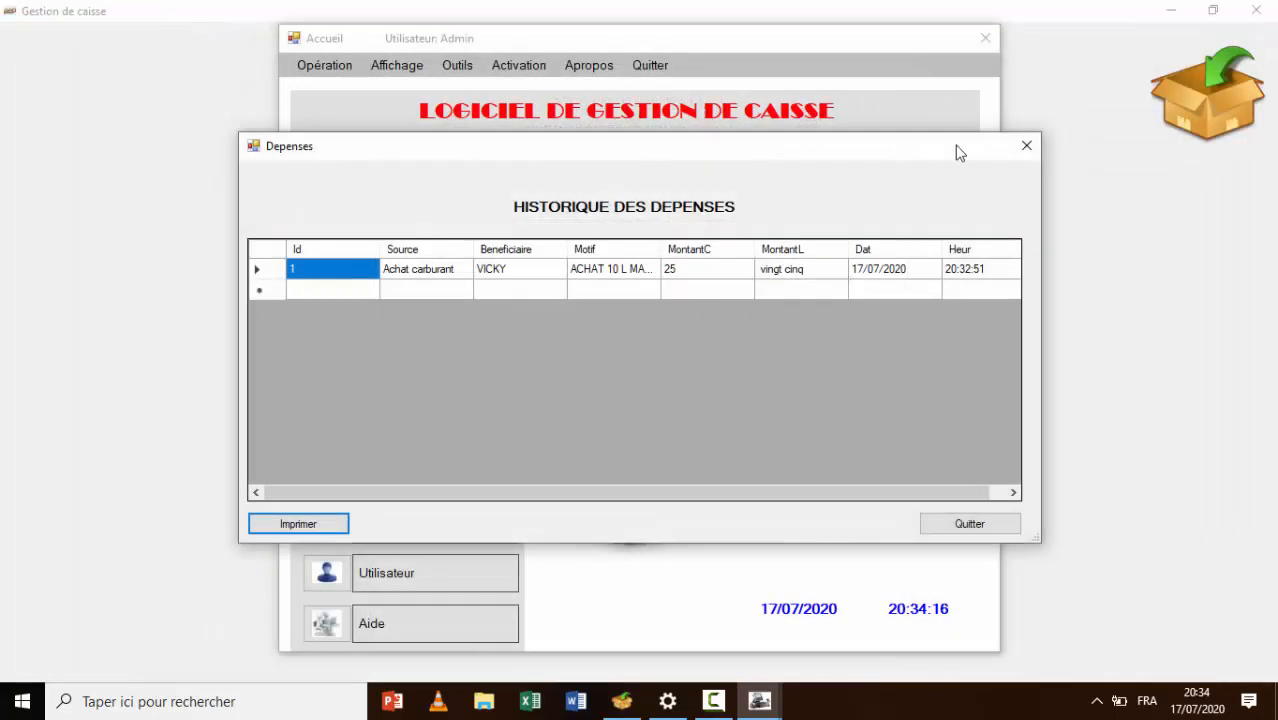
click(1027, 146)
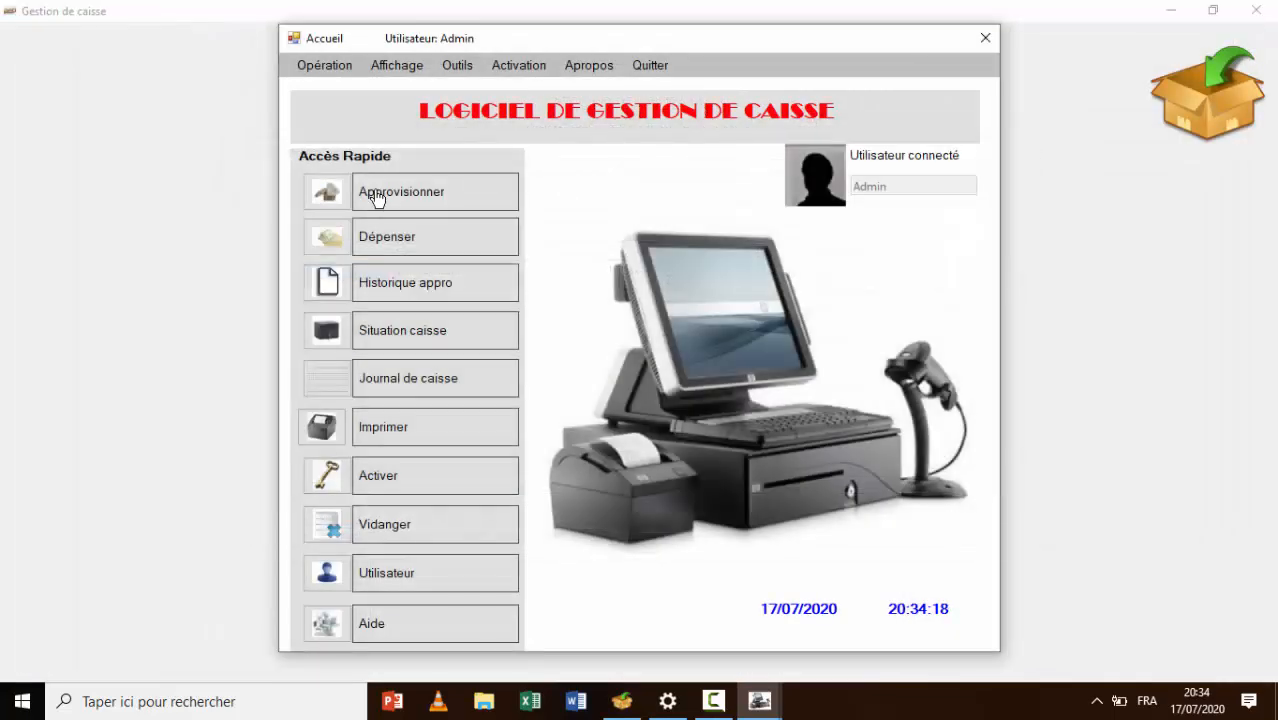
Start an Appro caisse entry in Dollars with motif 'Paie employés'
click(322, 68)
click(343, 84)
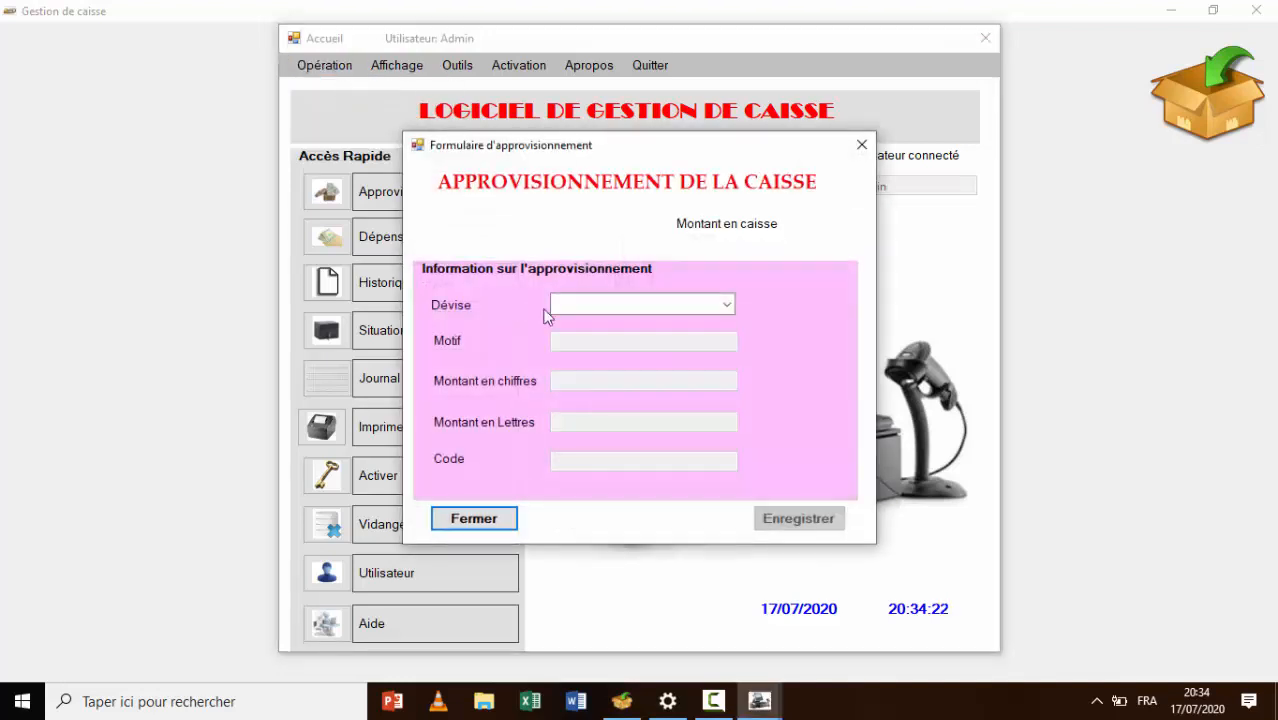
click(727, 304)
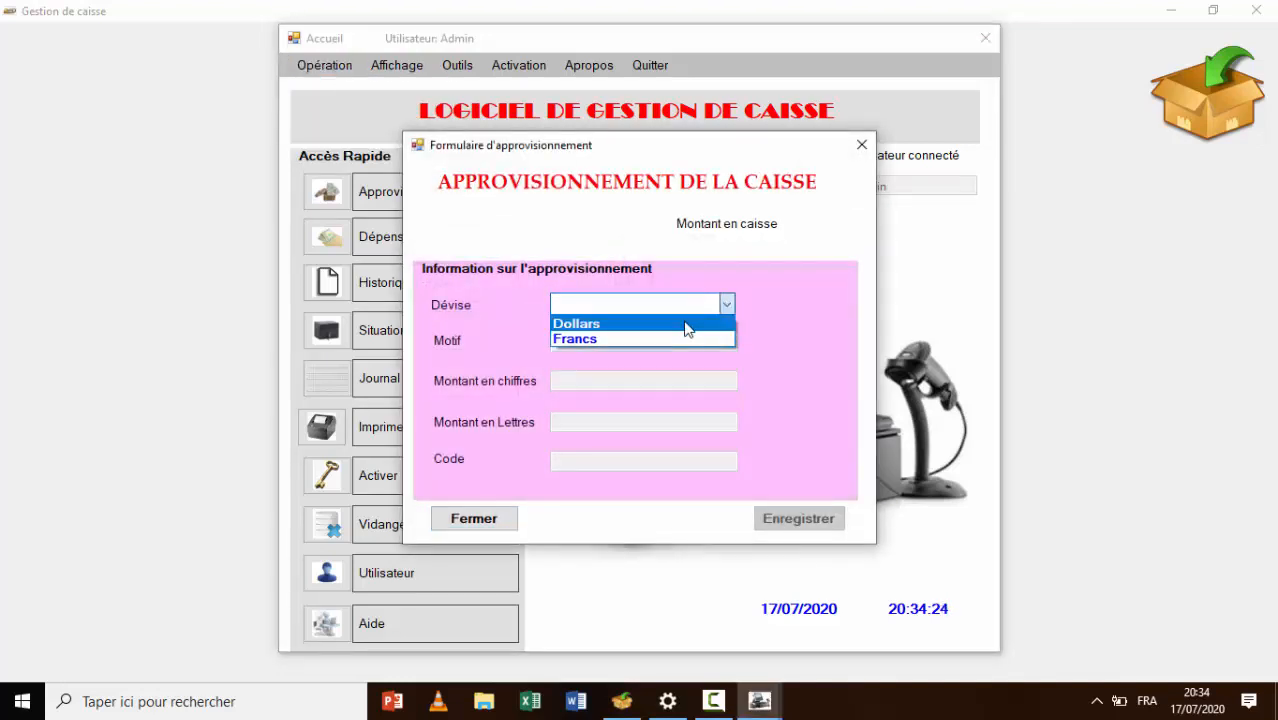
click(685, 323)
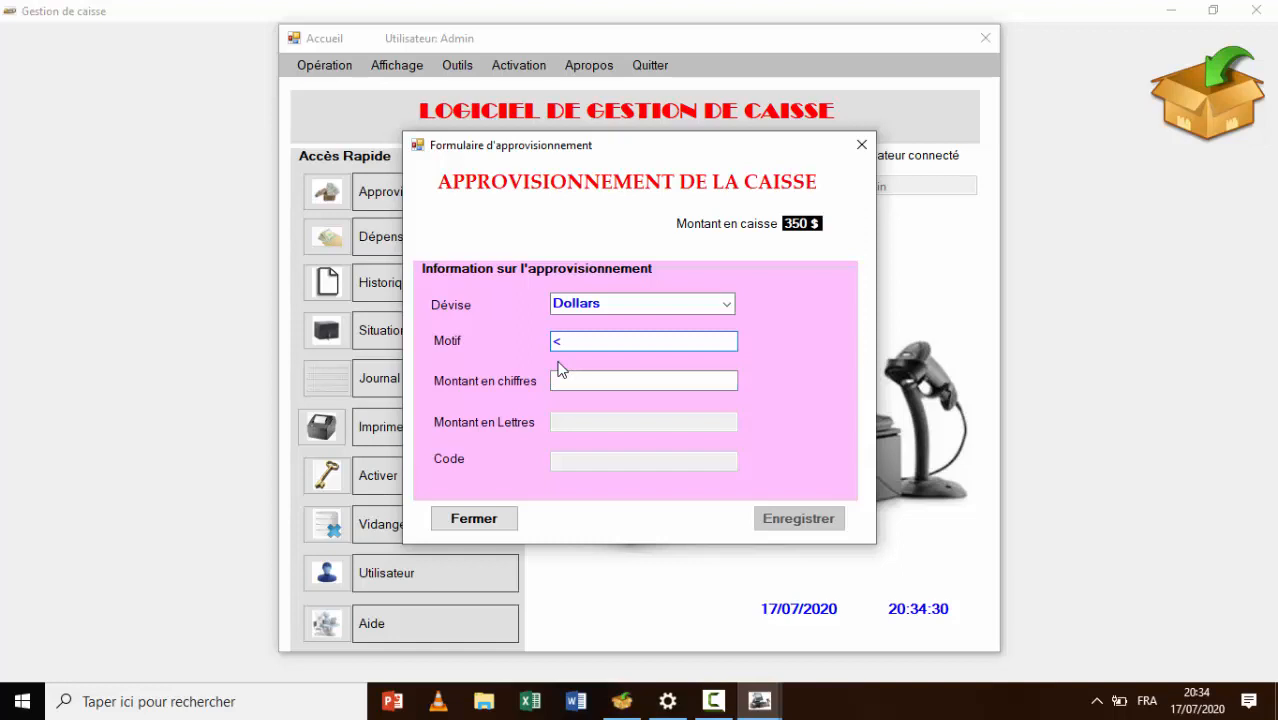
key(BackSpace)
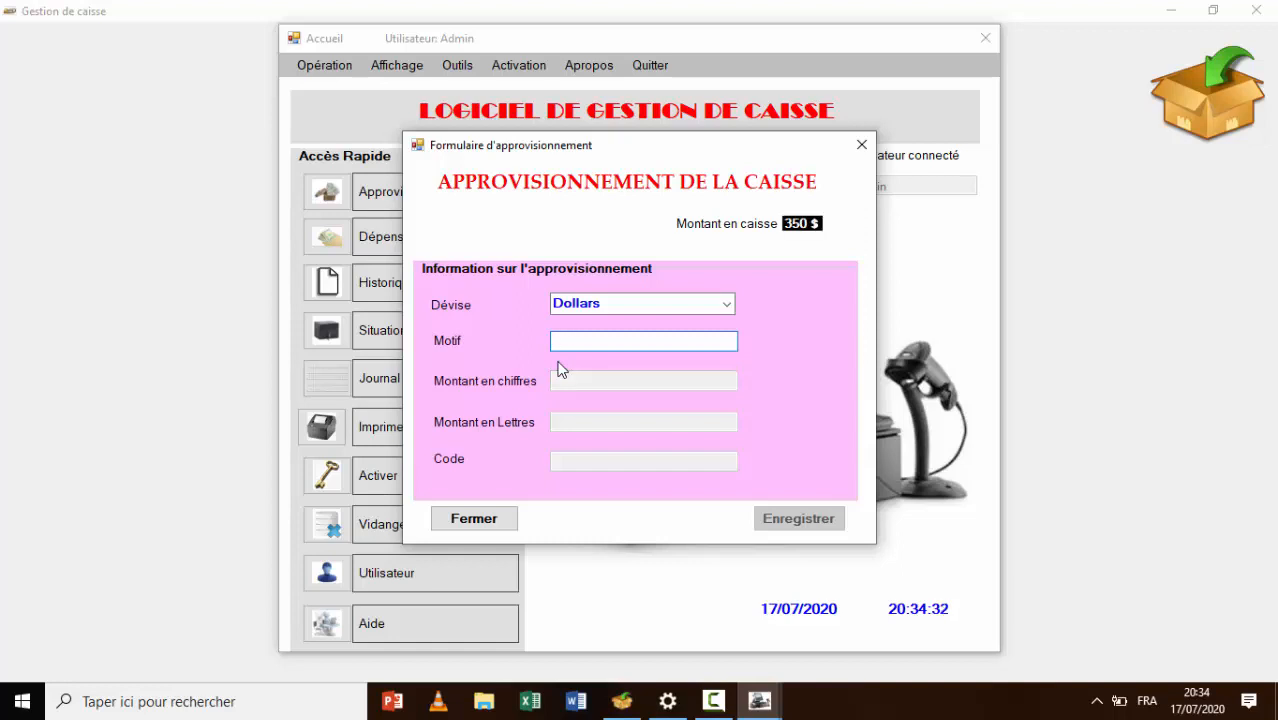
text(Paie em)
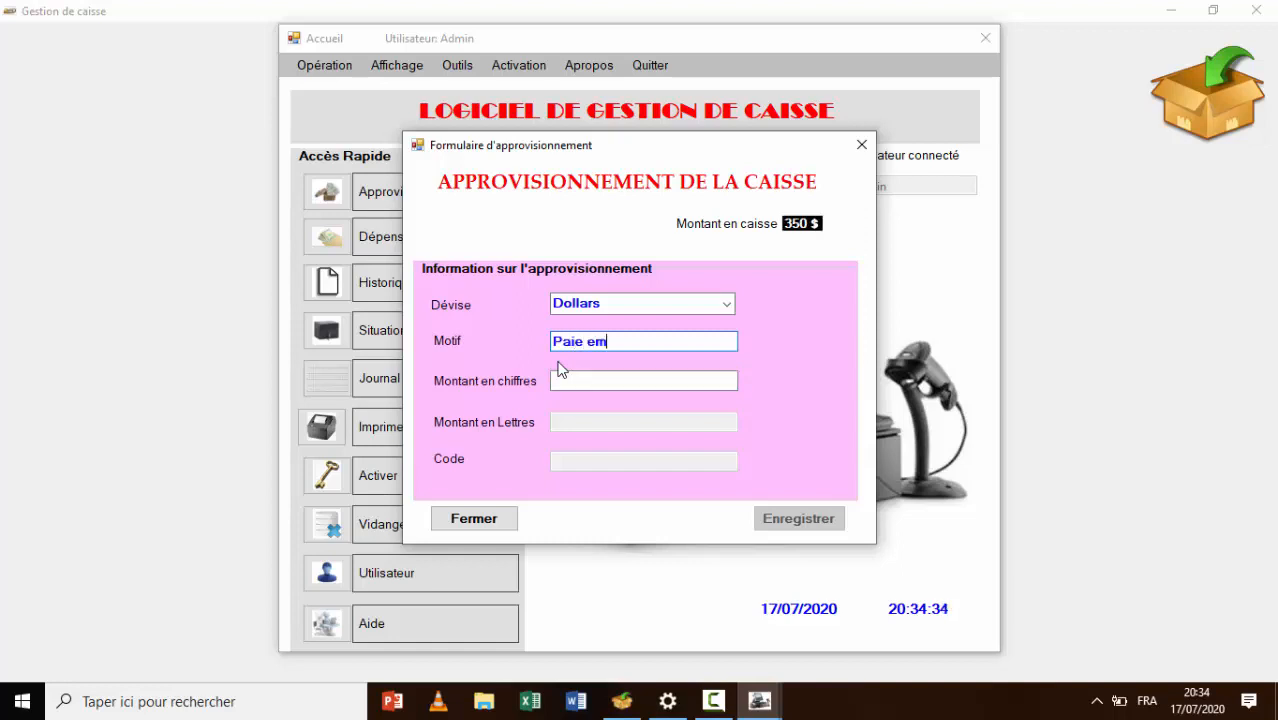
text(ployés)
Enter amount 520 and code H3, save the supply and dismiss the success message
key(Tab)
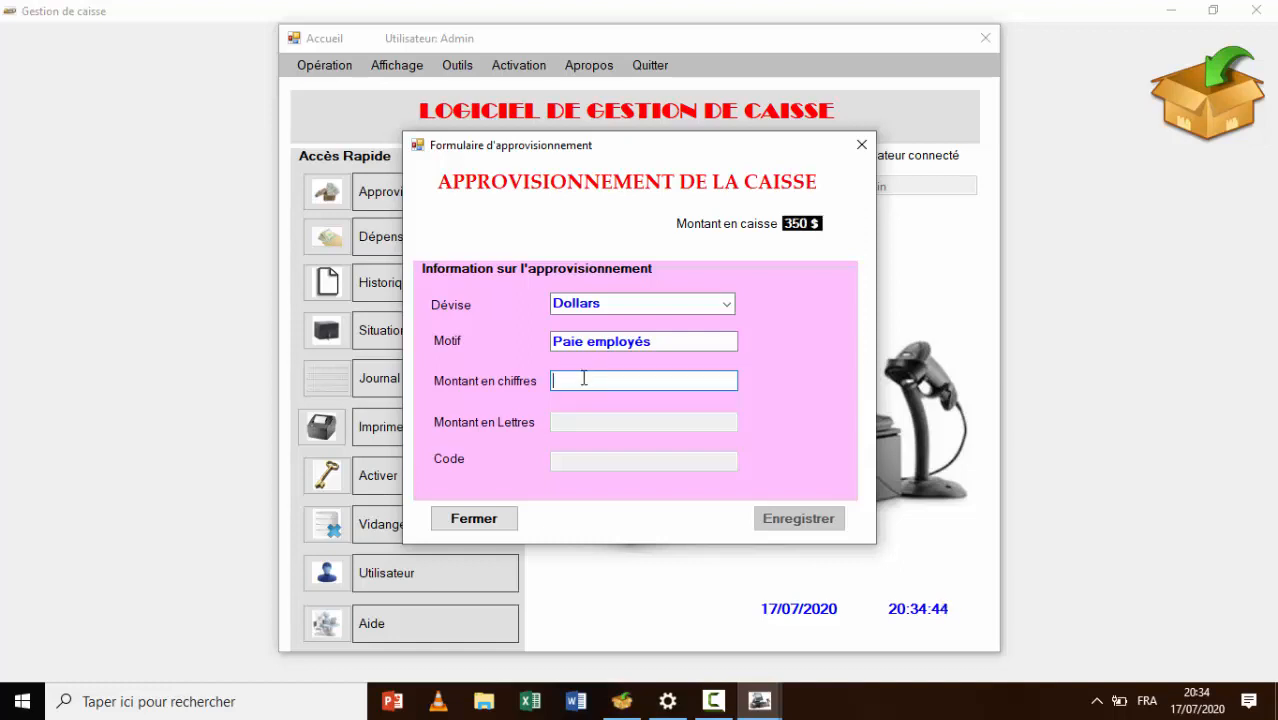
text(520)
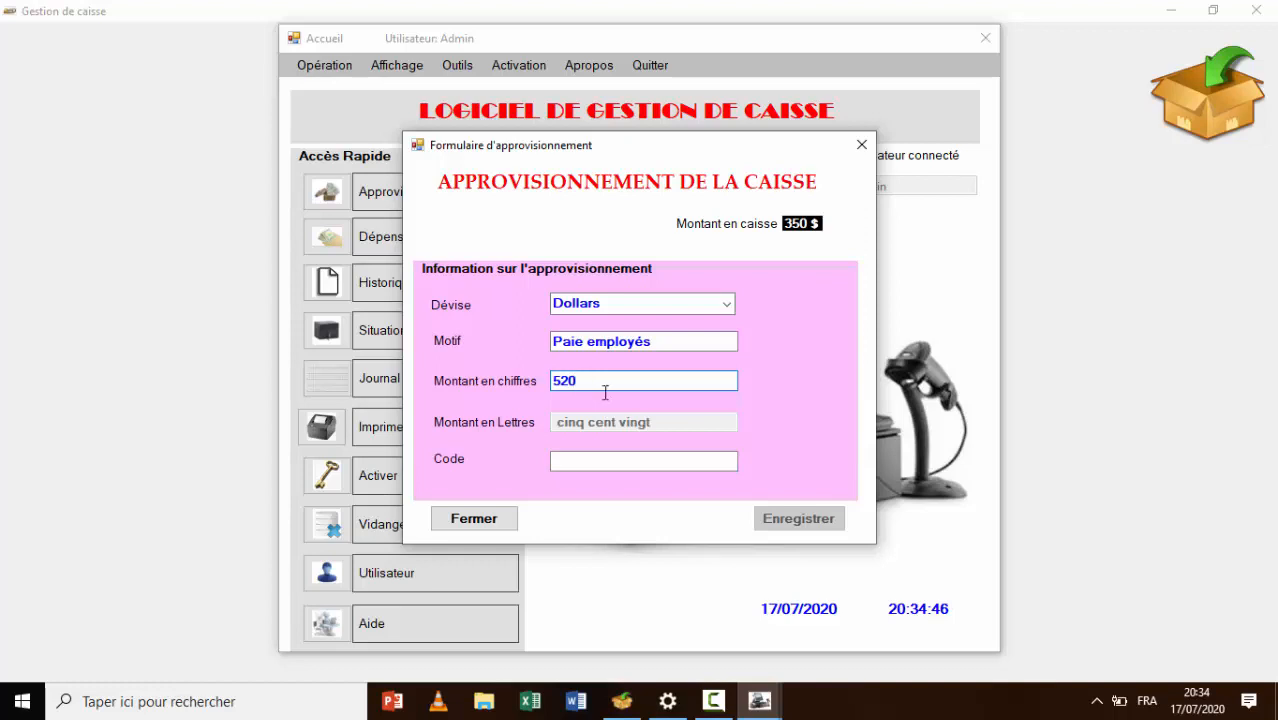
click(623, 465)
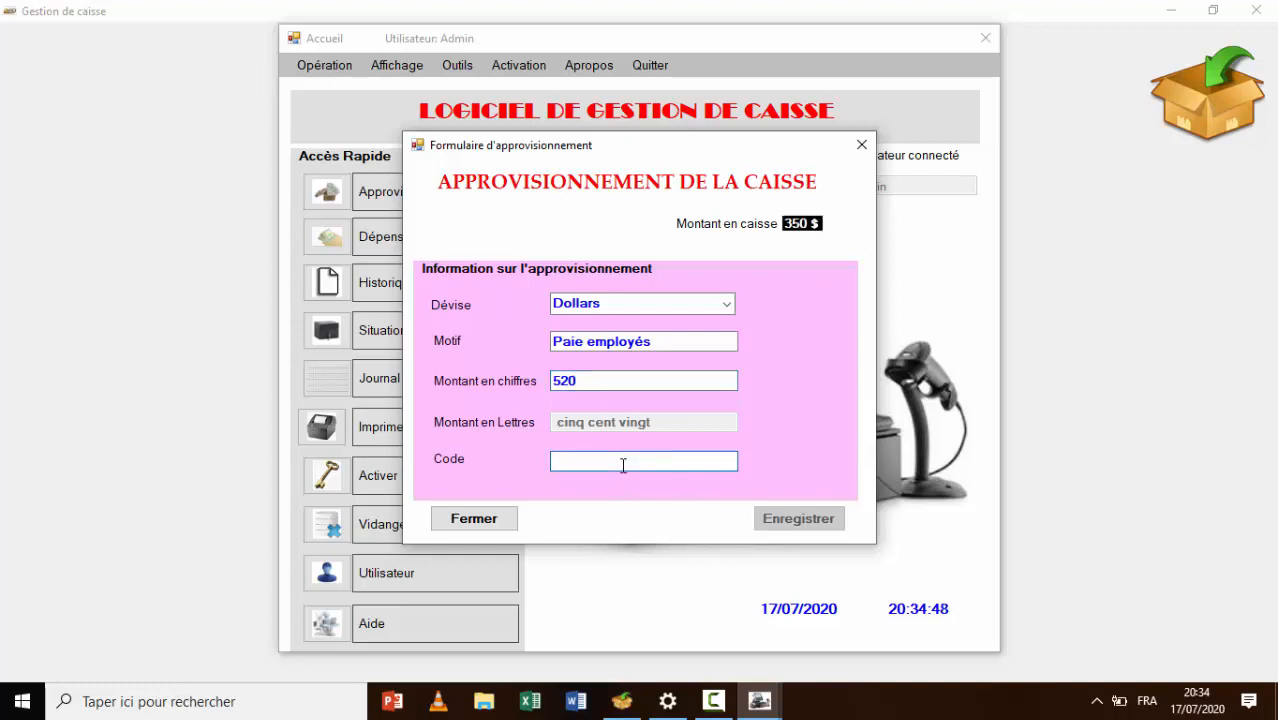
text(H3)
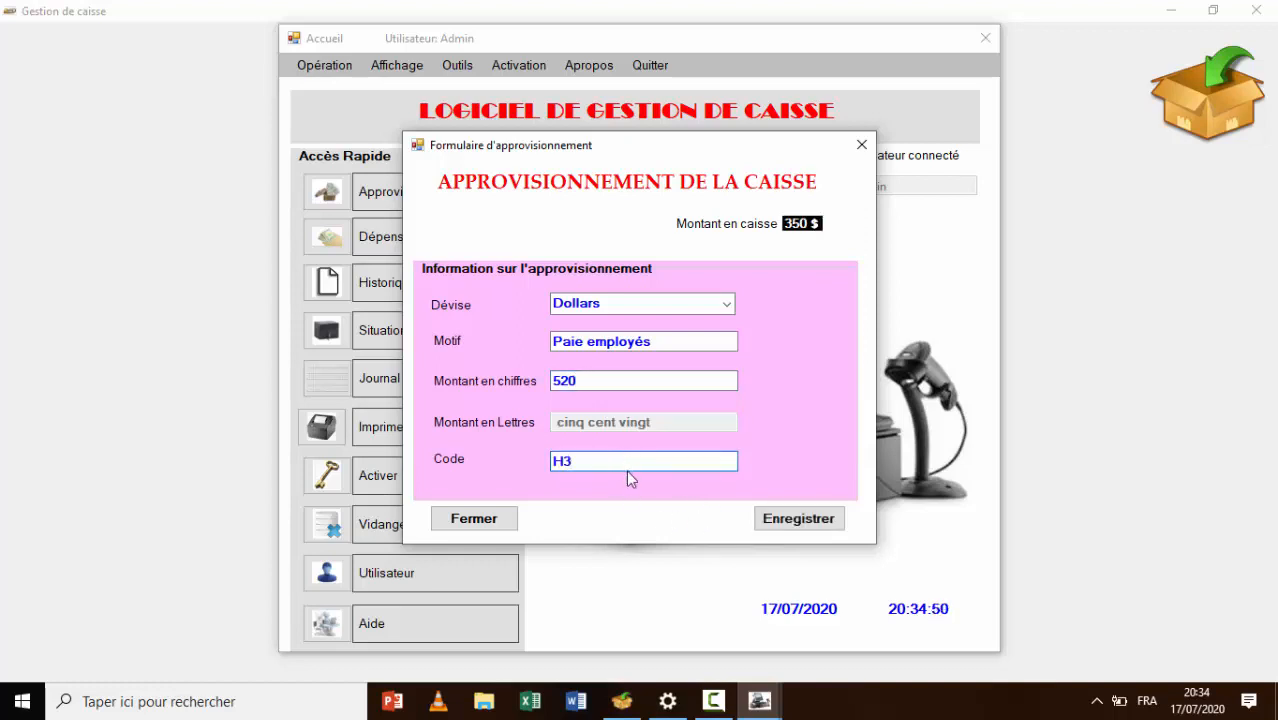
click(790, 520)
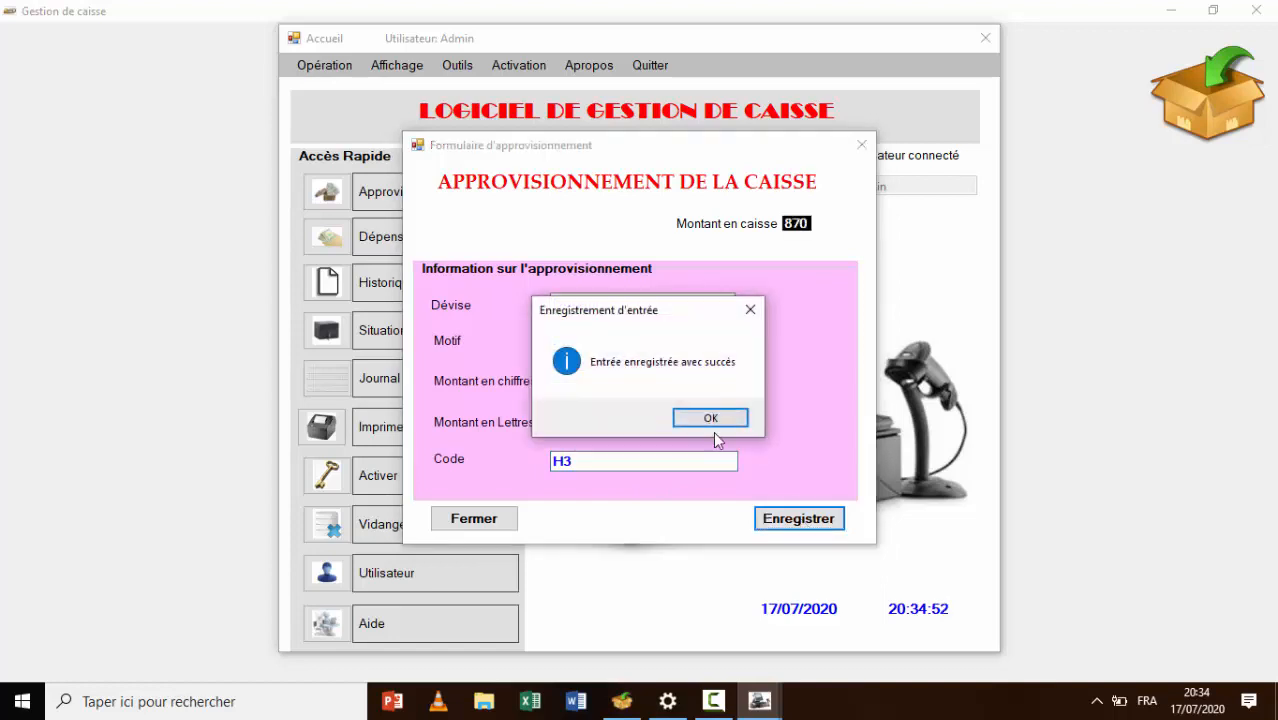
click(711, 418)
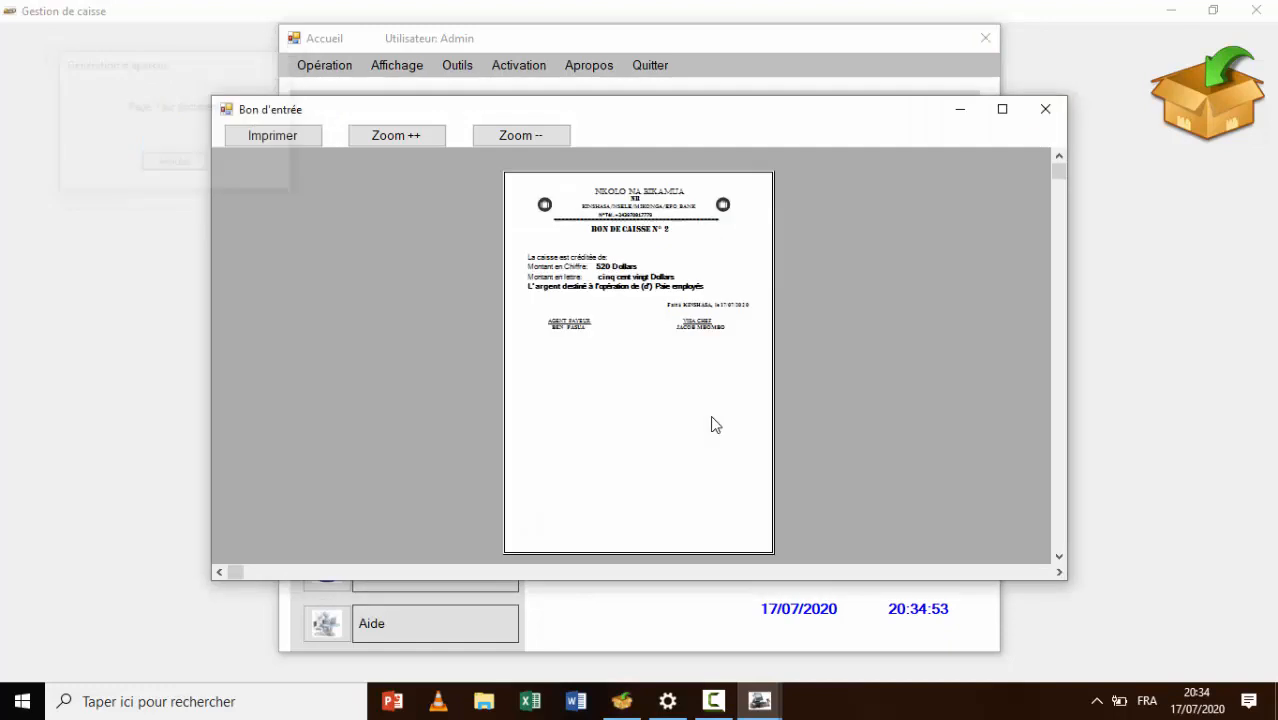
Maximize and zoom in on Bon de caisse N° 2 for 520 Dollars, then close it
click(1002, 109)
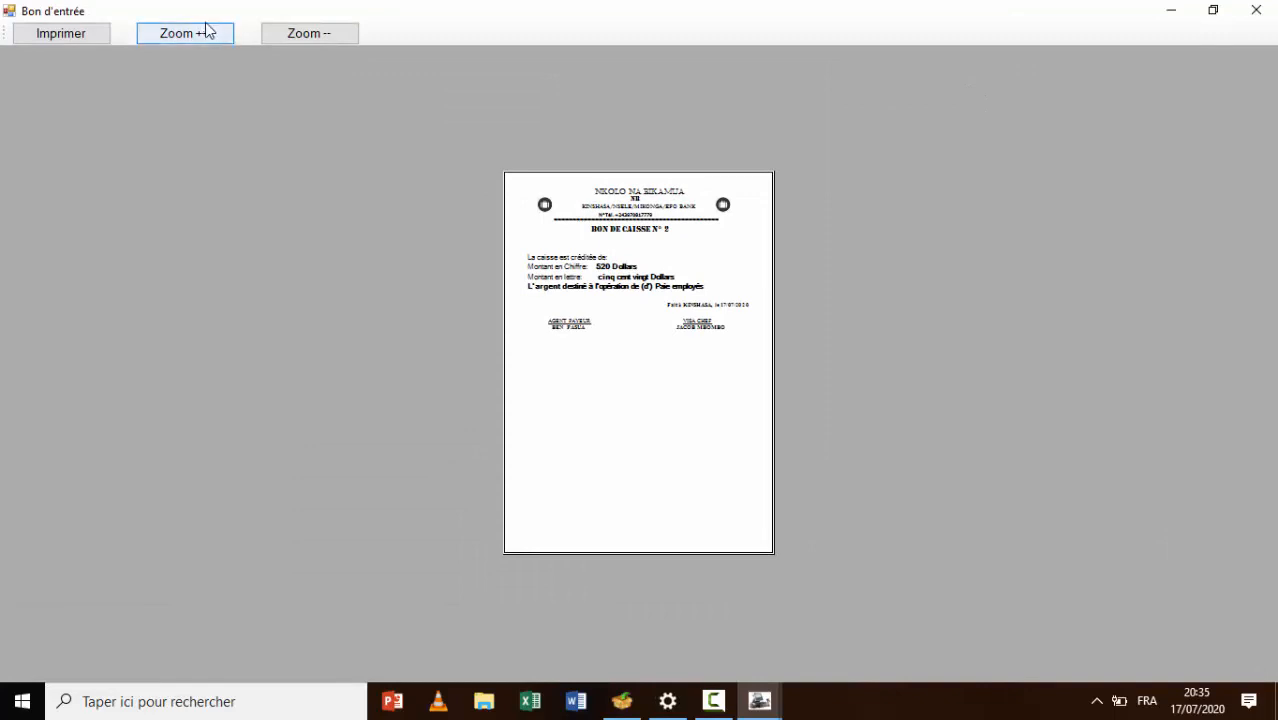
click(205, 30)
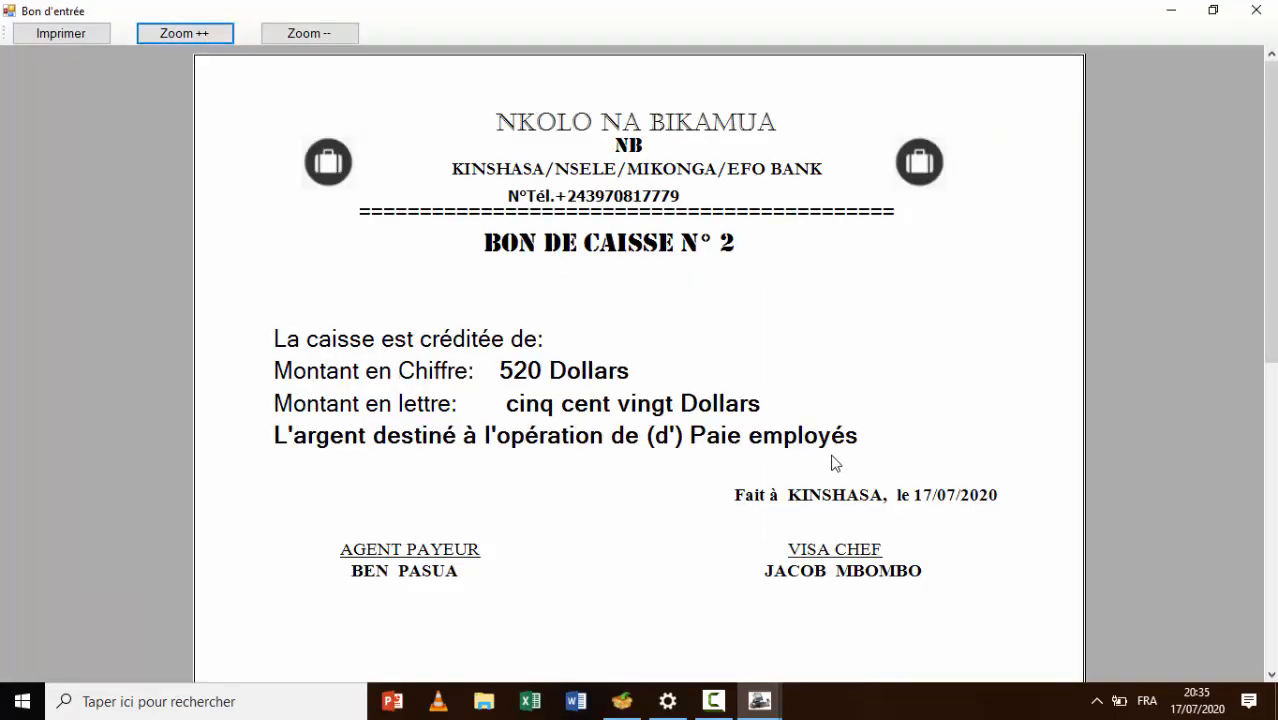
click(1256, 10)
click(320, 68)
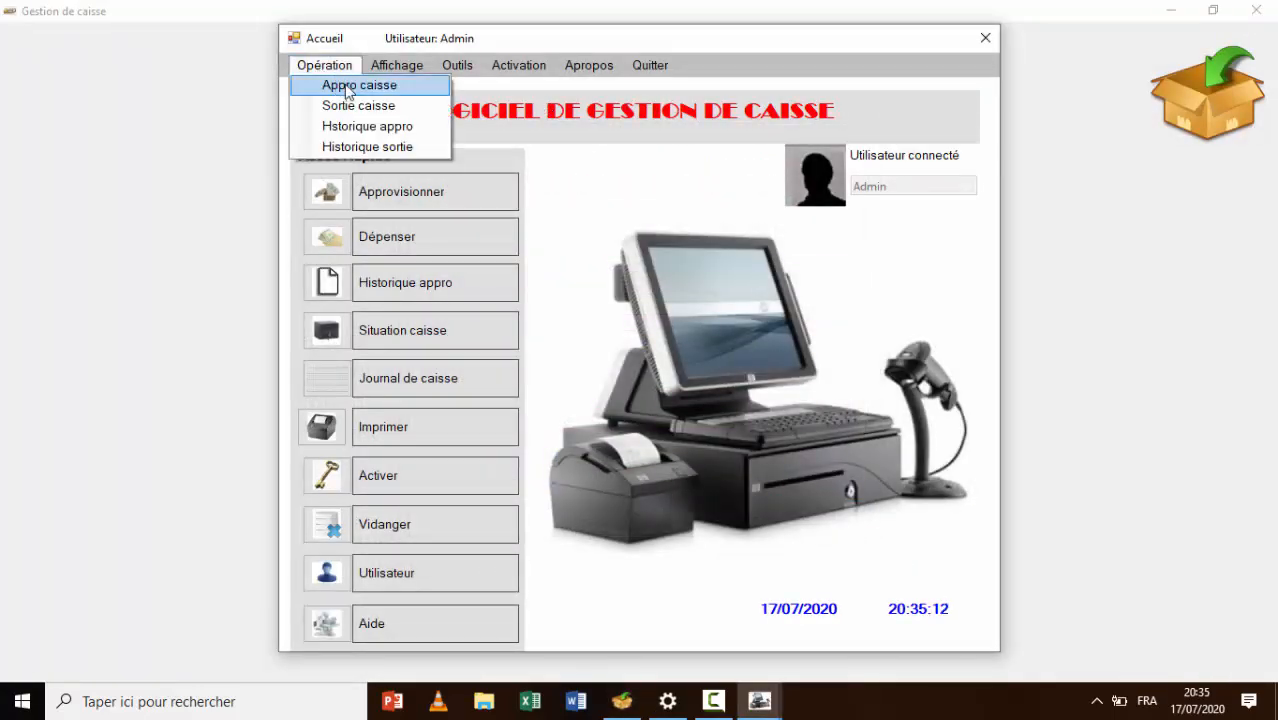
Start a cash supply in Dollars, discard the form without saving, and open Affichage
click(346, 88)
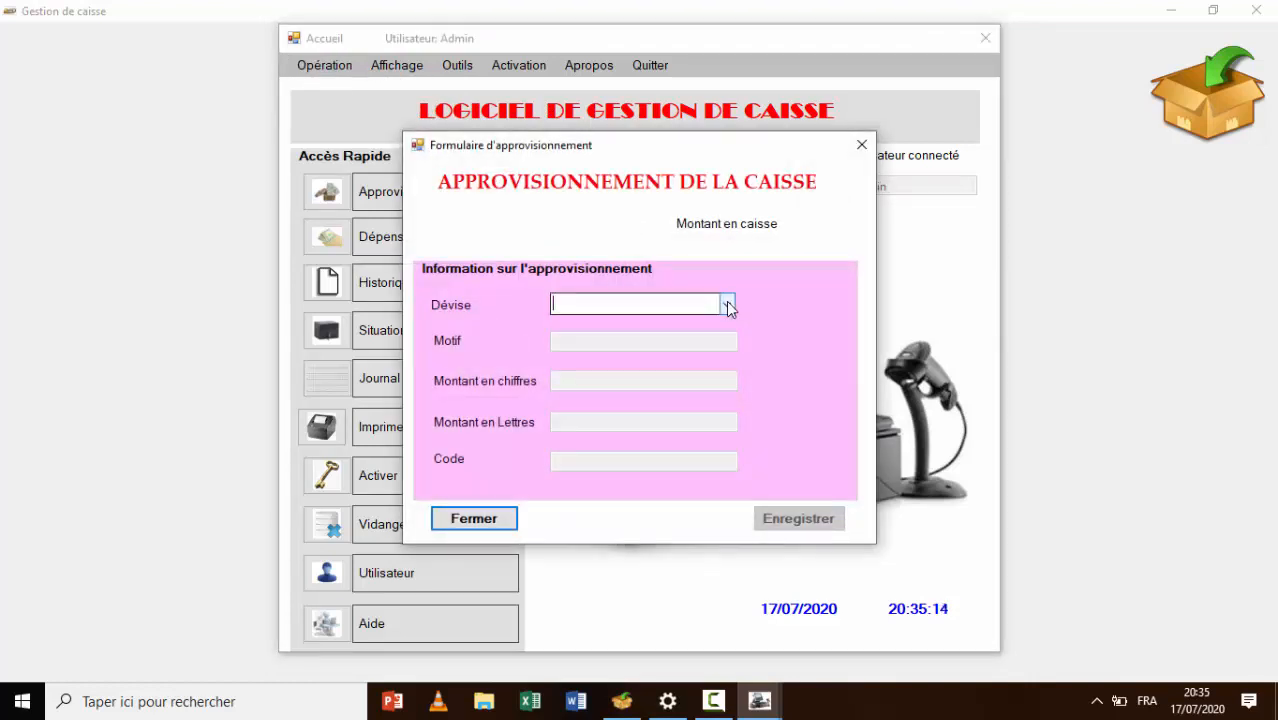
click(727, 305)
click(695, 324)
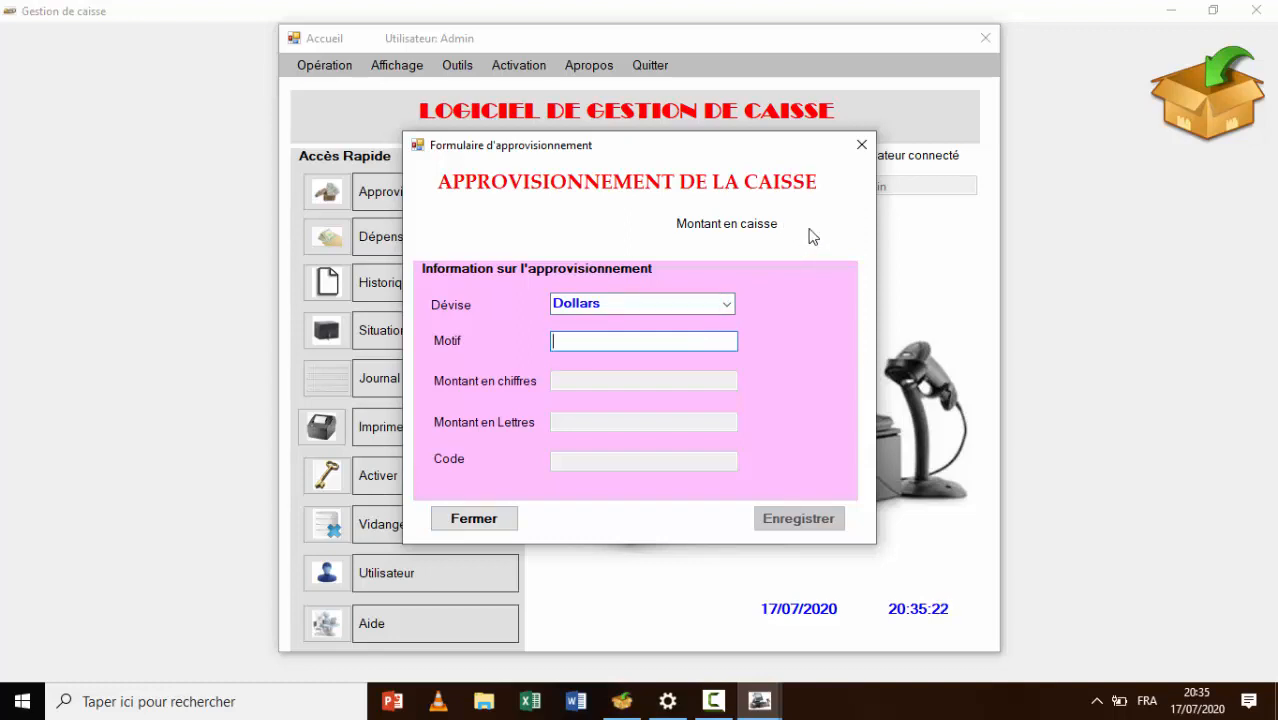
click(861, 145)
click(397, 66)
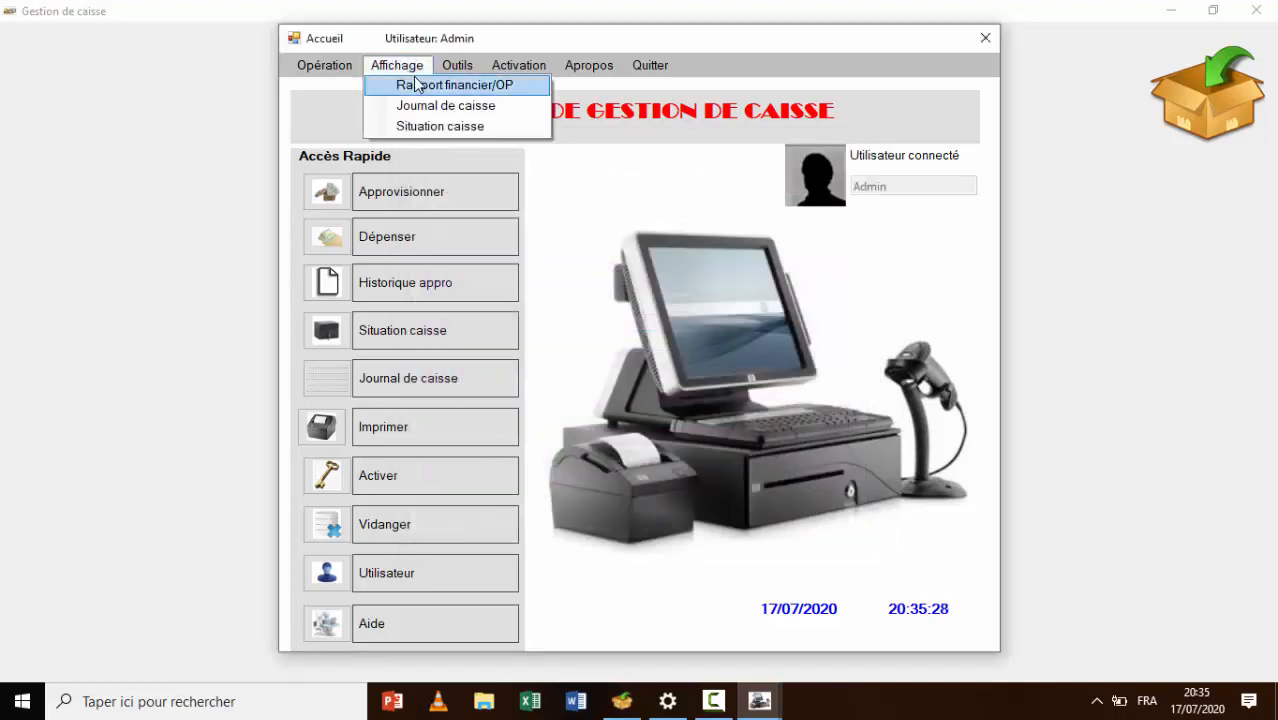
Display the Achat carburant financial report full-screen and zoomed (350$ in, 25$ used, 325$ left), then close it
click(415, 85)
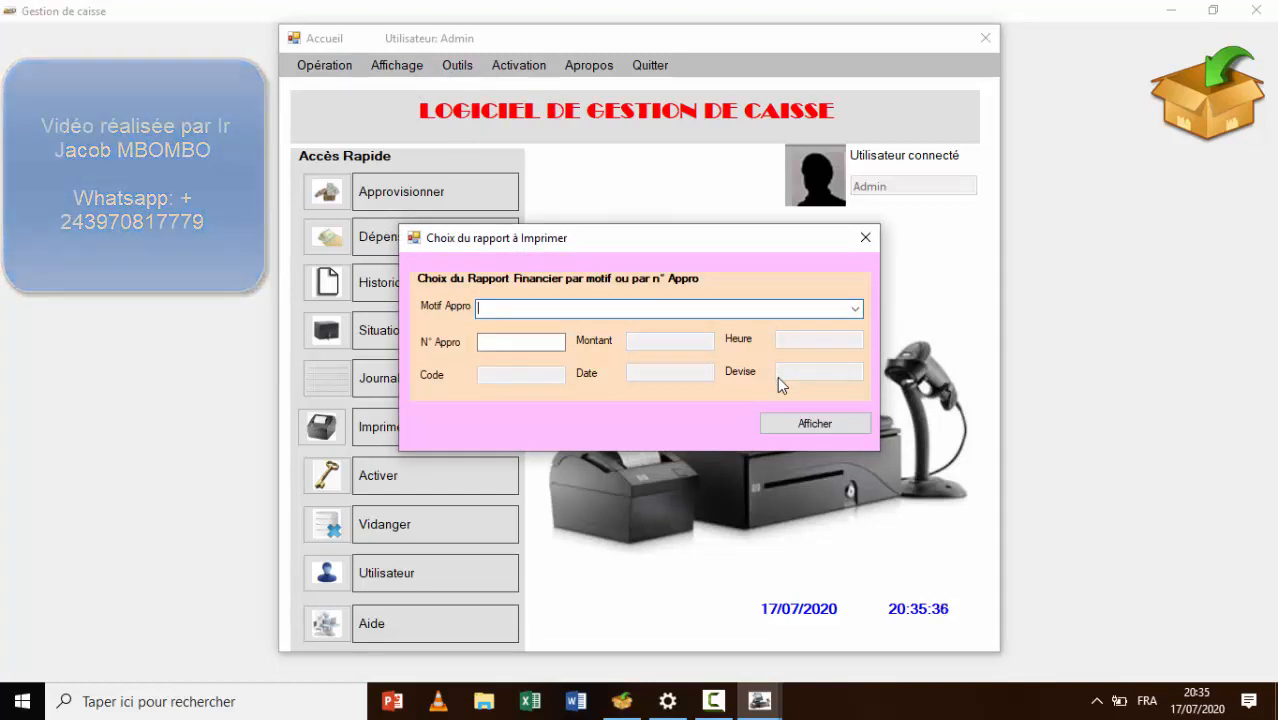
click(855, 310)
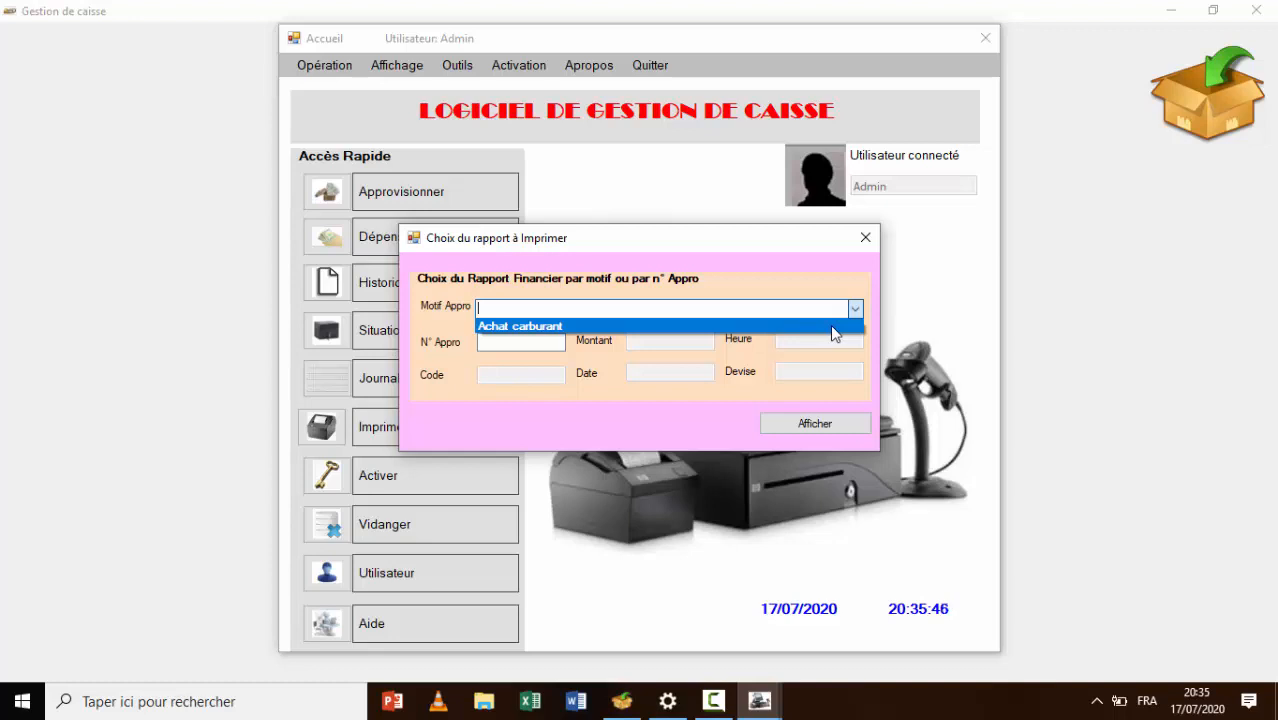
click(830, 326)
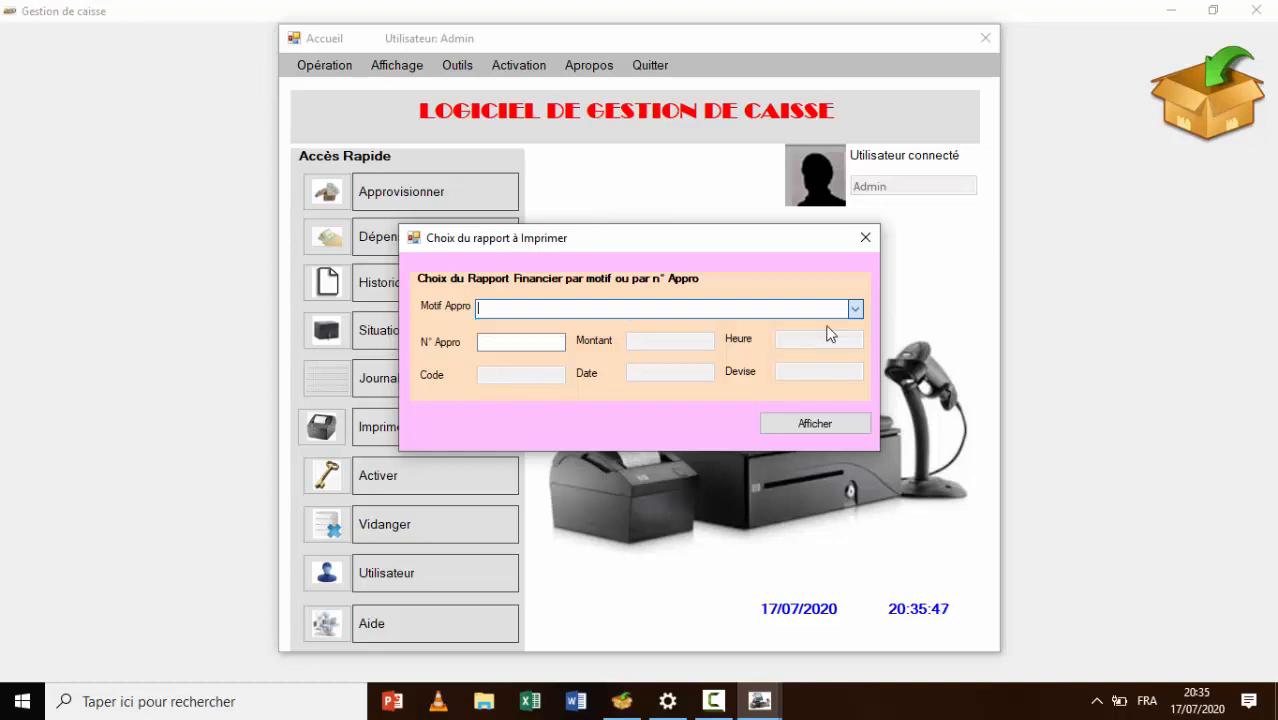
click(818, 420)
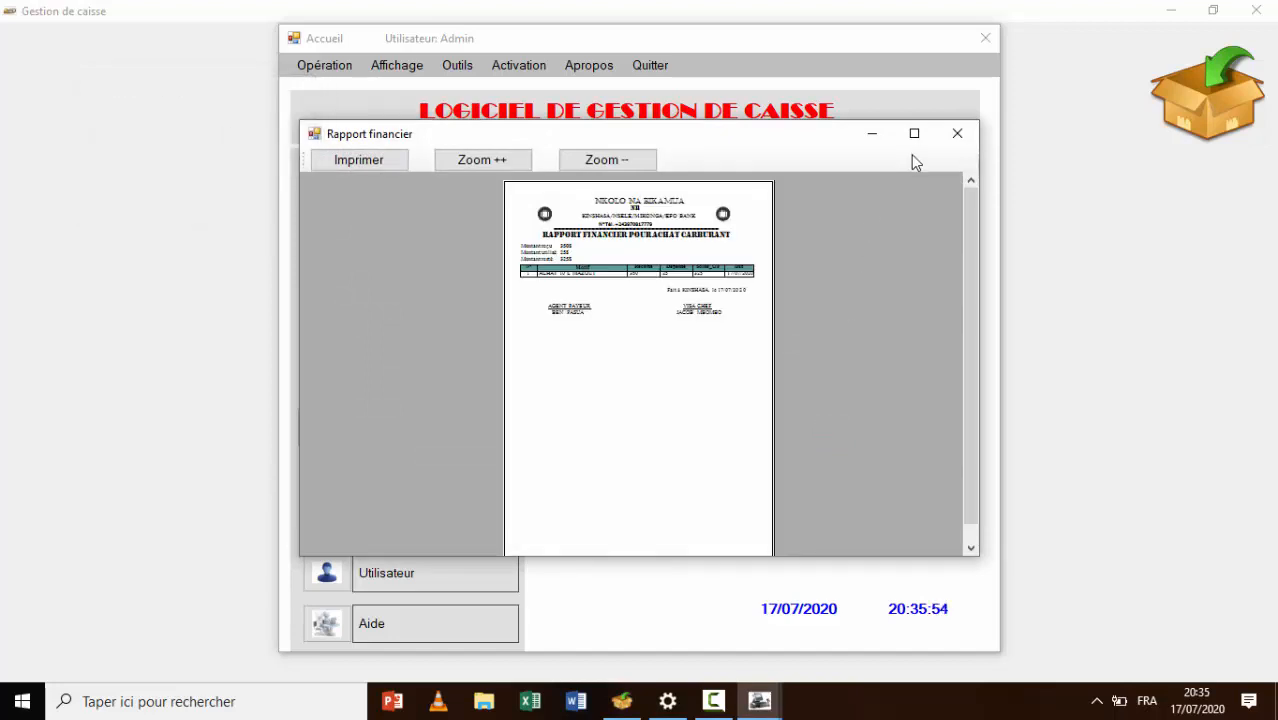
click(914, 133)
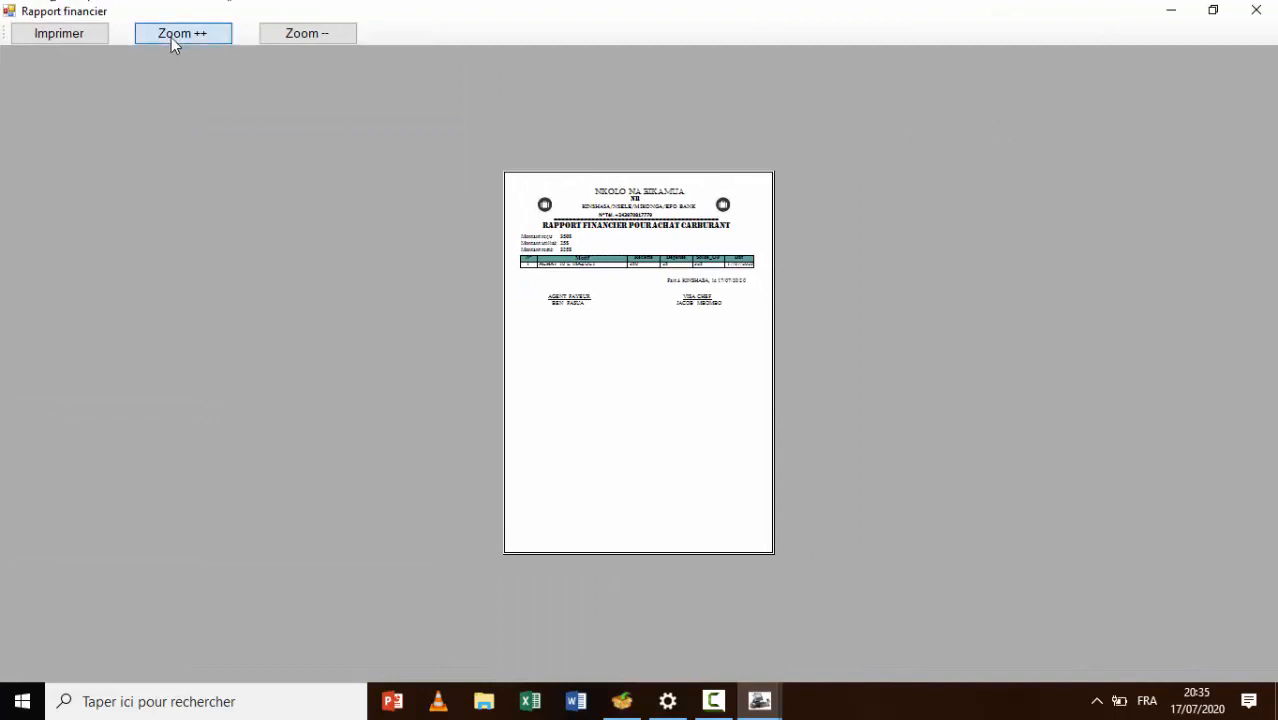
click(174, 40)
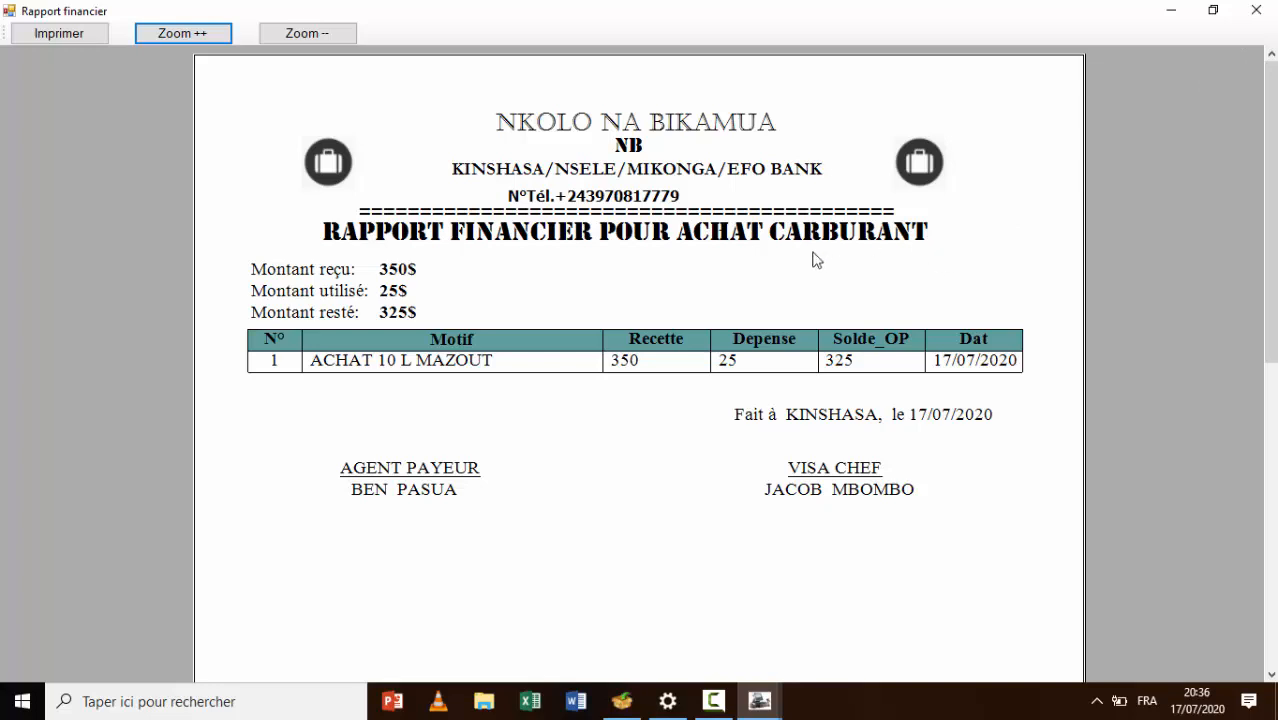
click(1256, 10)
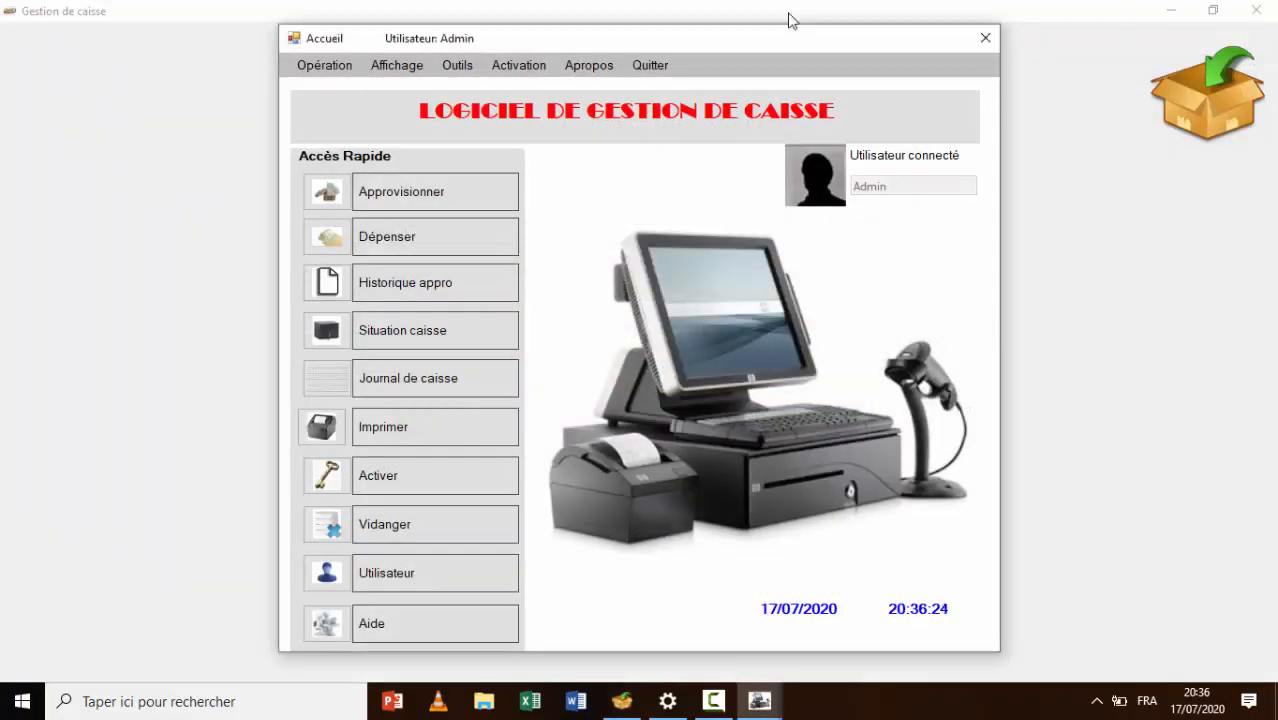
Start a withdrawal from Achat carburant with the beneficiary's name and reason 'Achat carburant 25'
click(340, 65)
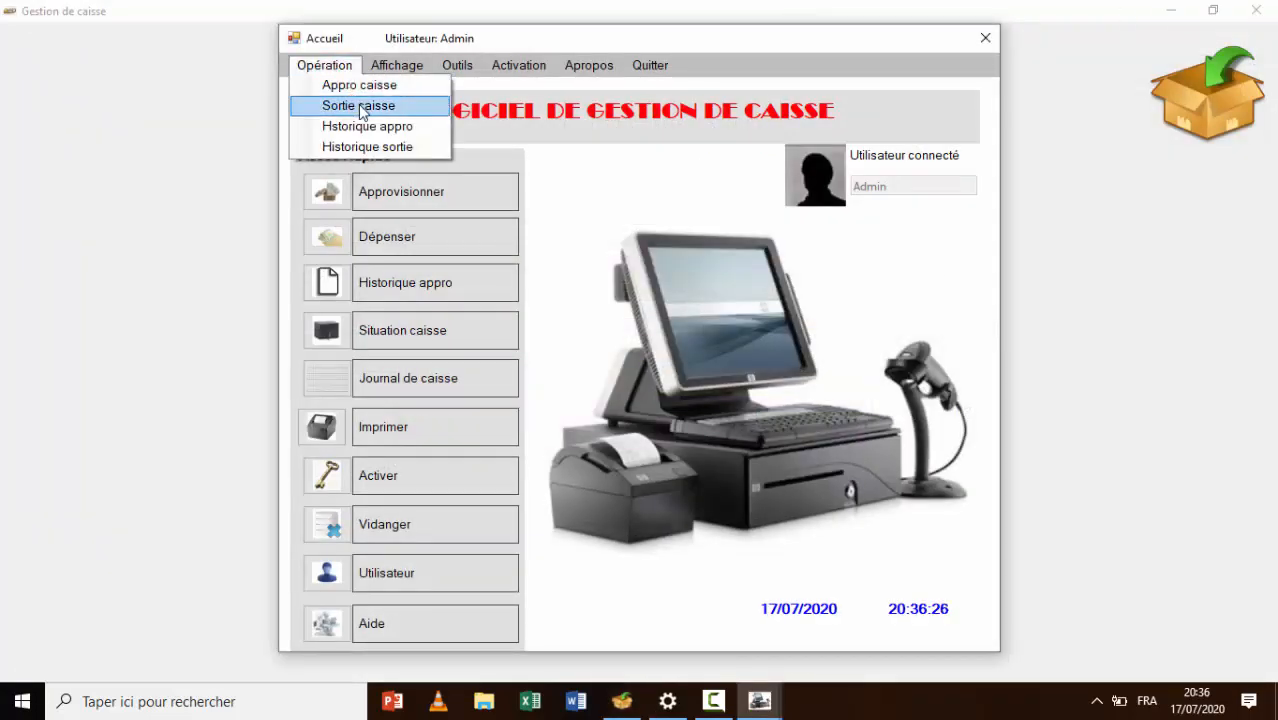
click(358, 104)
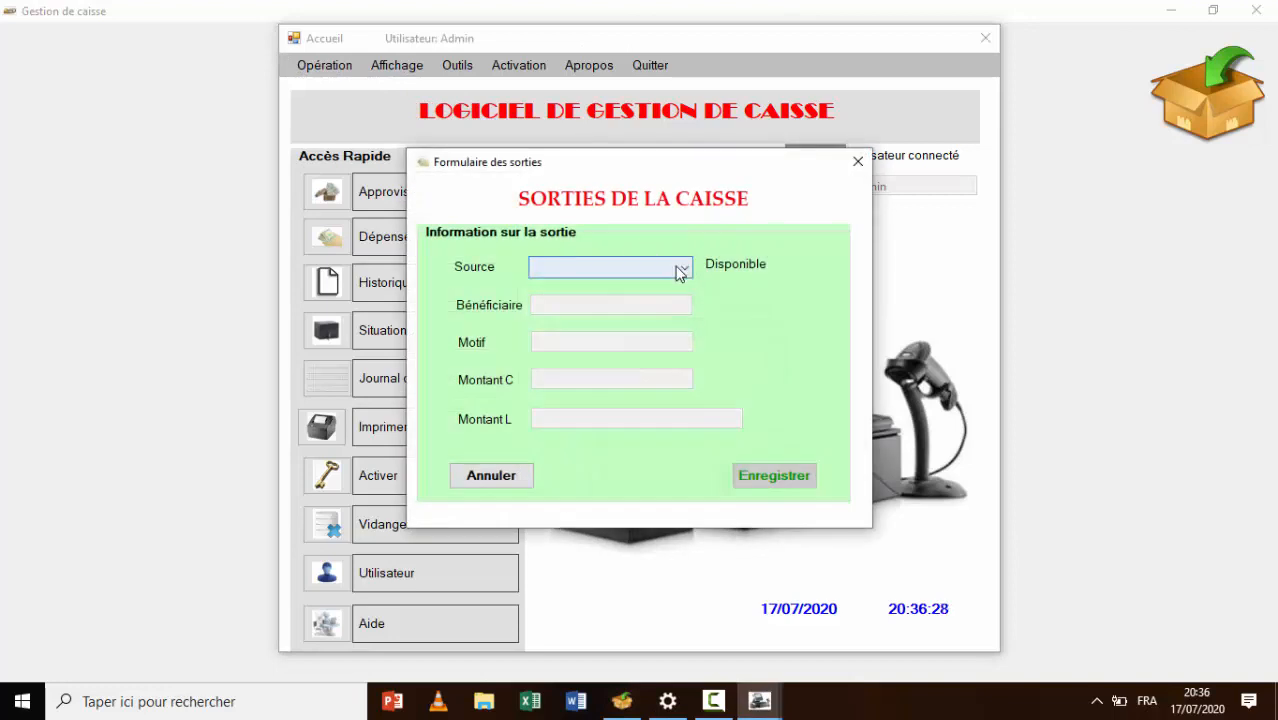
click(682, 270)
click(628, 287)
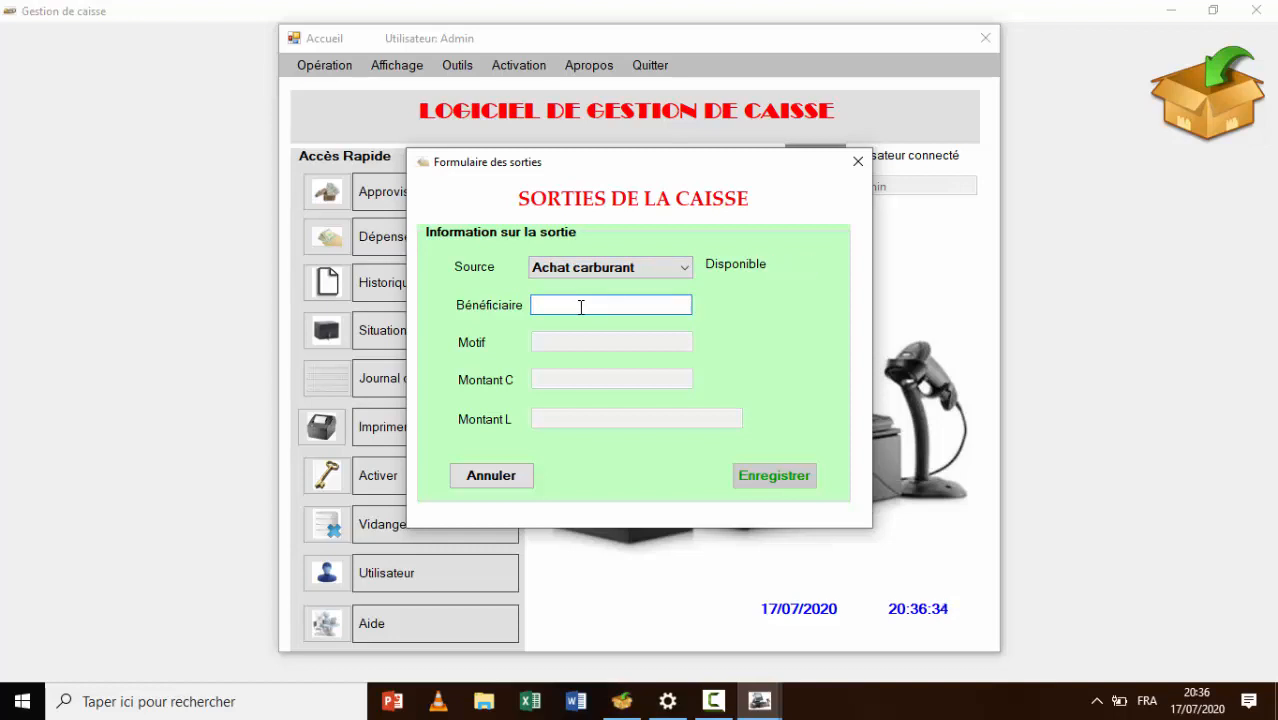
text(B)
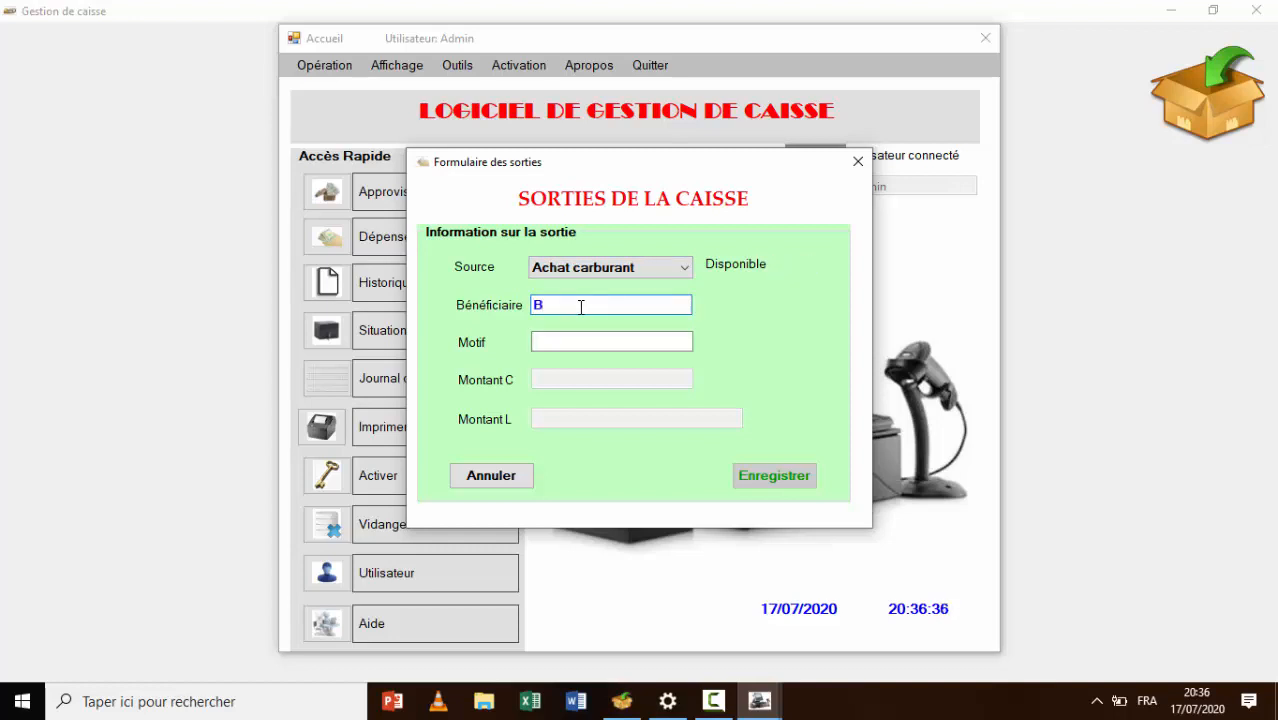
text(ERTIN)
key(Tab)
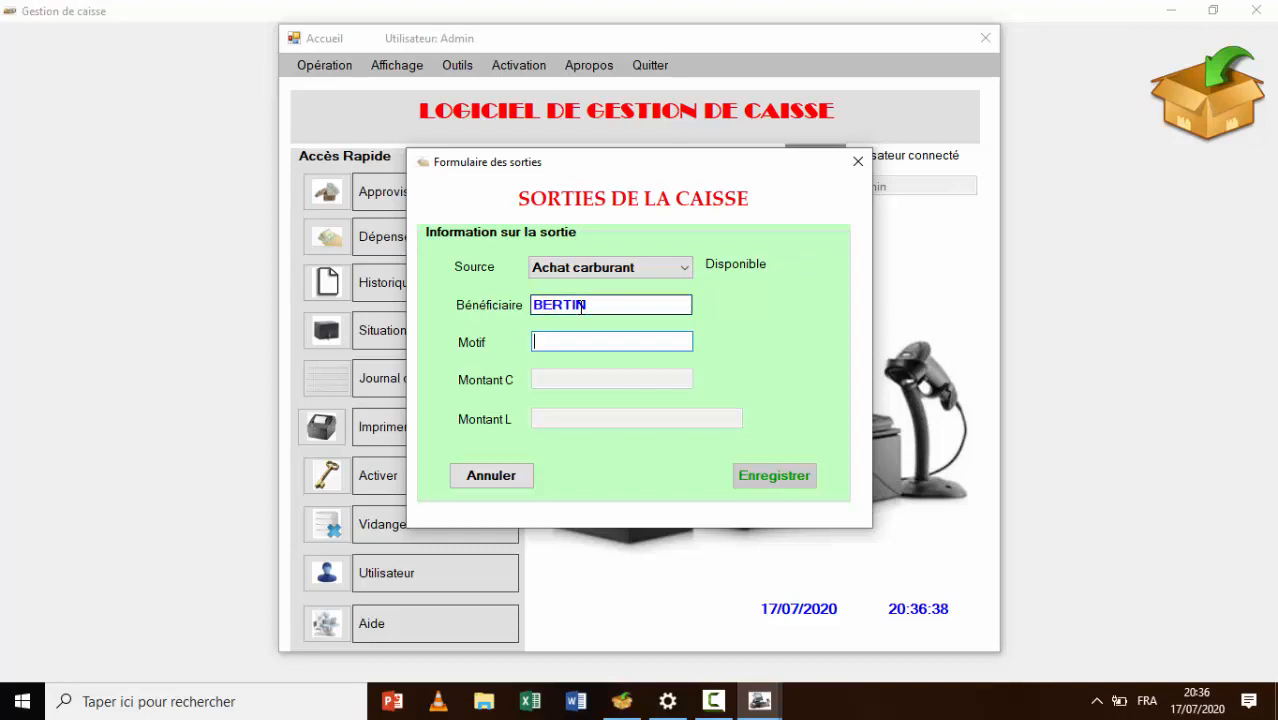
text(Achat car)
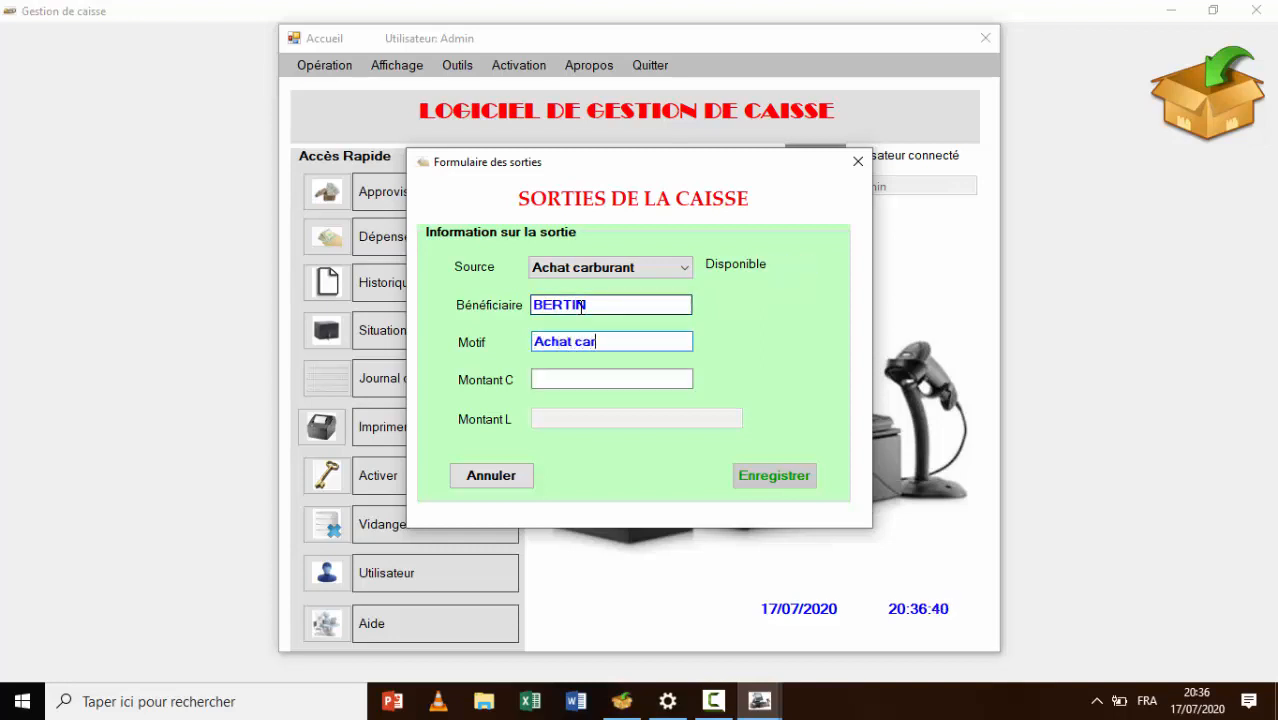
text(burant 25 L)
Enter amount 128, save the payout and close the Bon de sortie preview
click(610, 377)
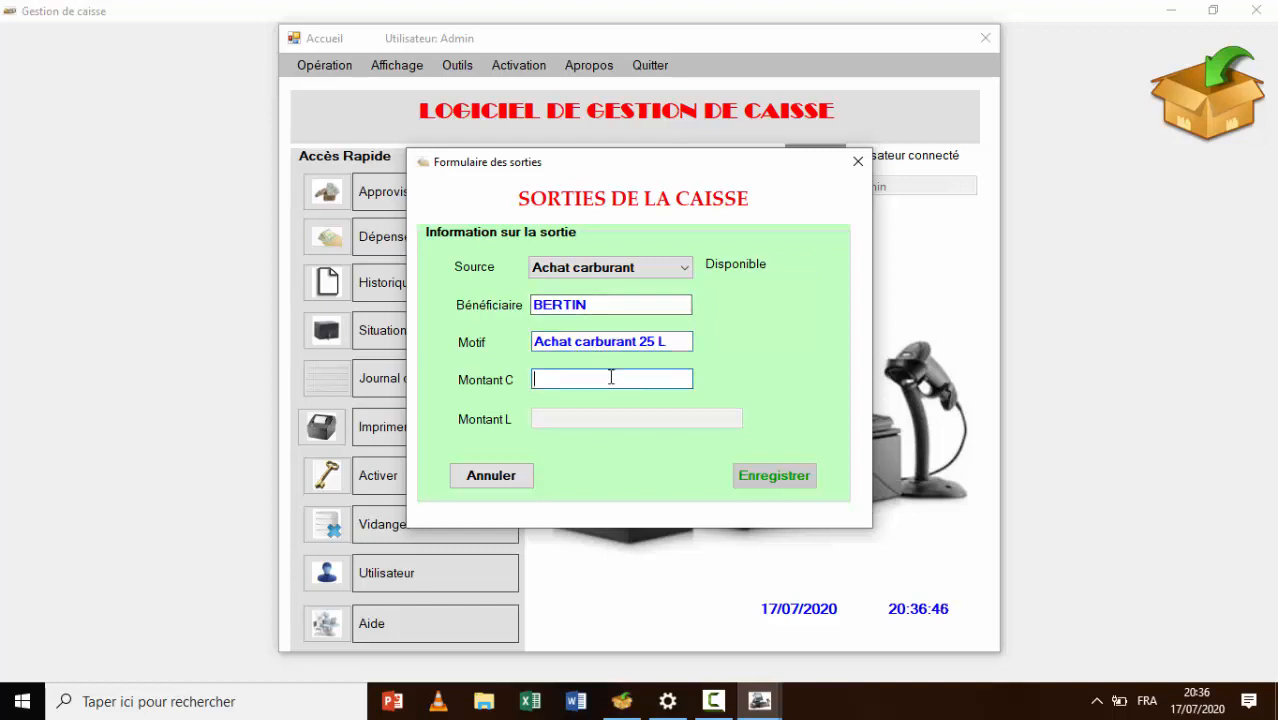
text(128)
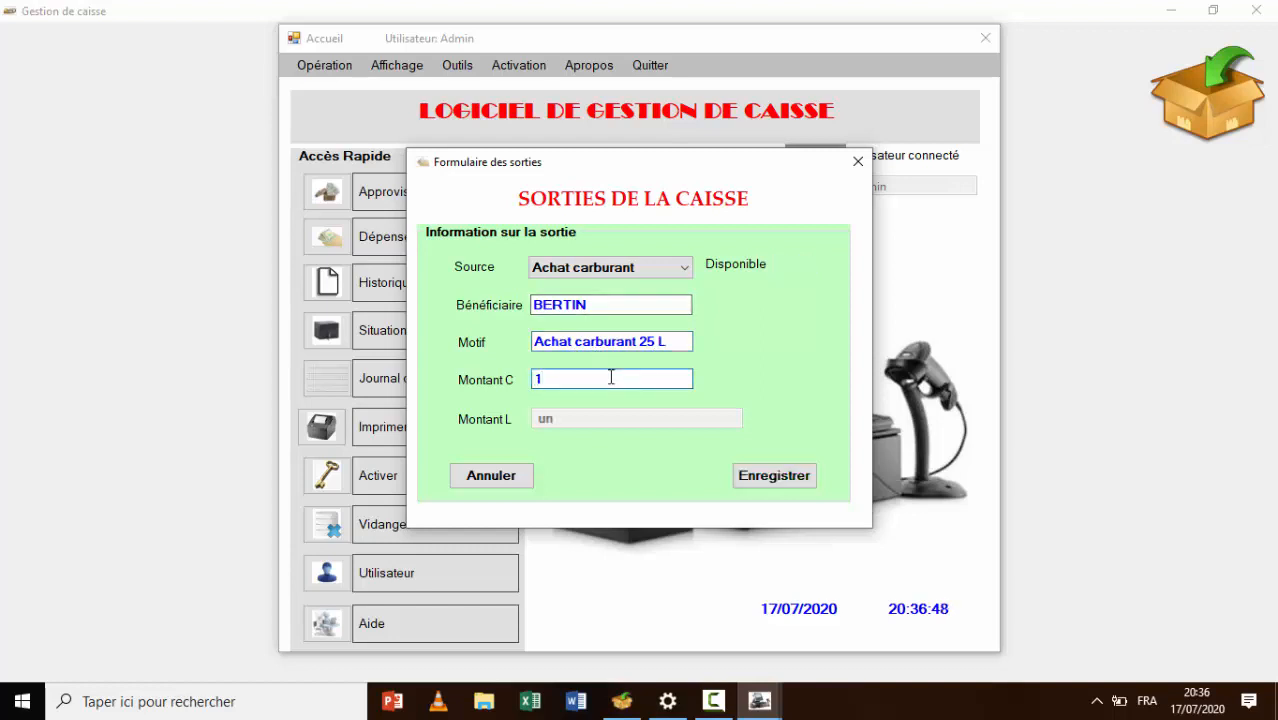
click(787, 478)
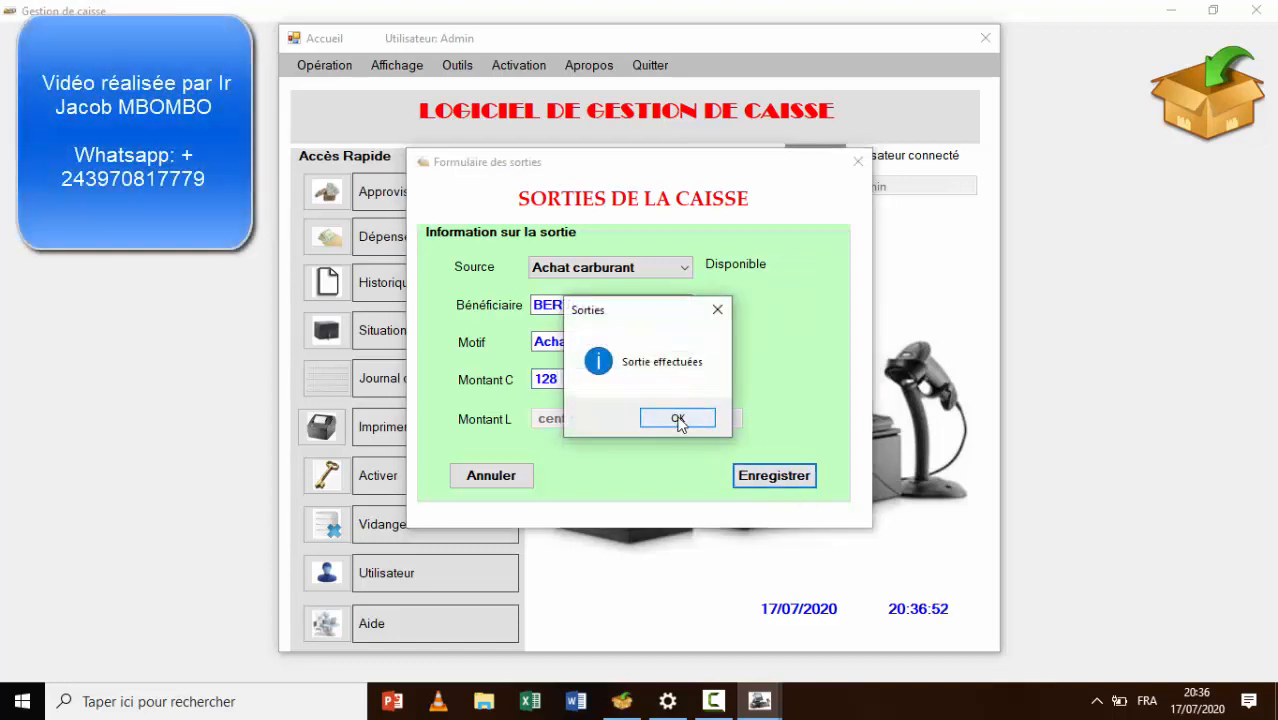
click(675, 417)
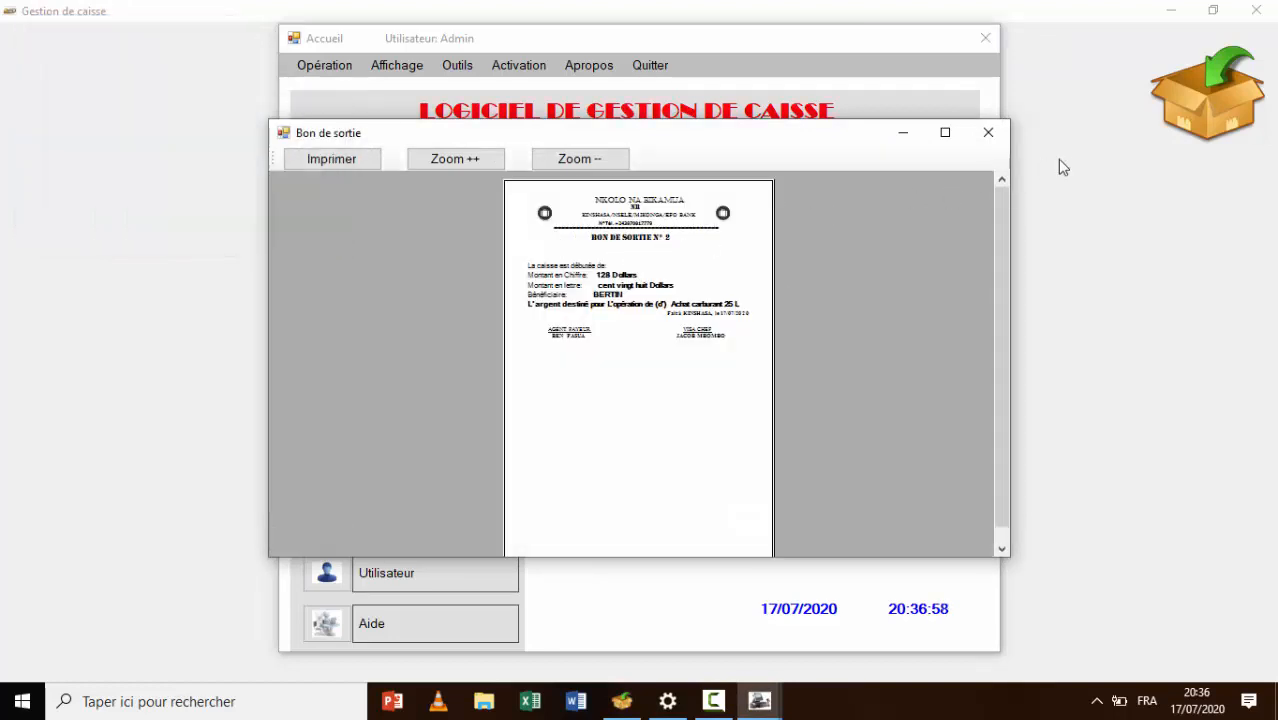
click(988, 132)
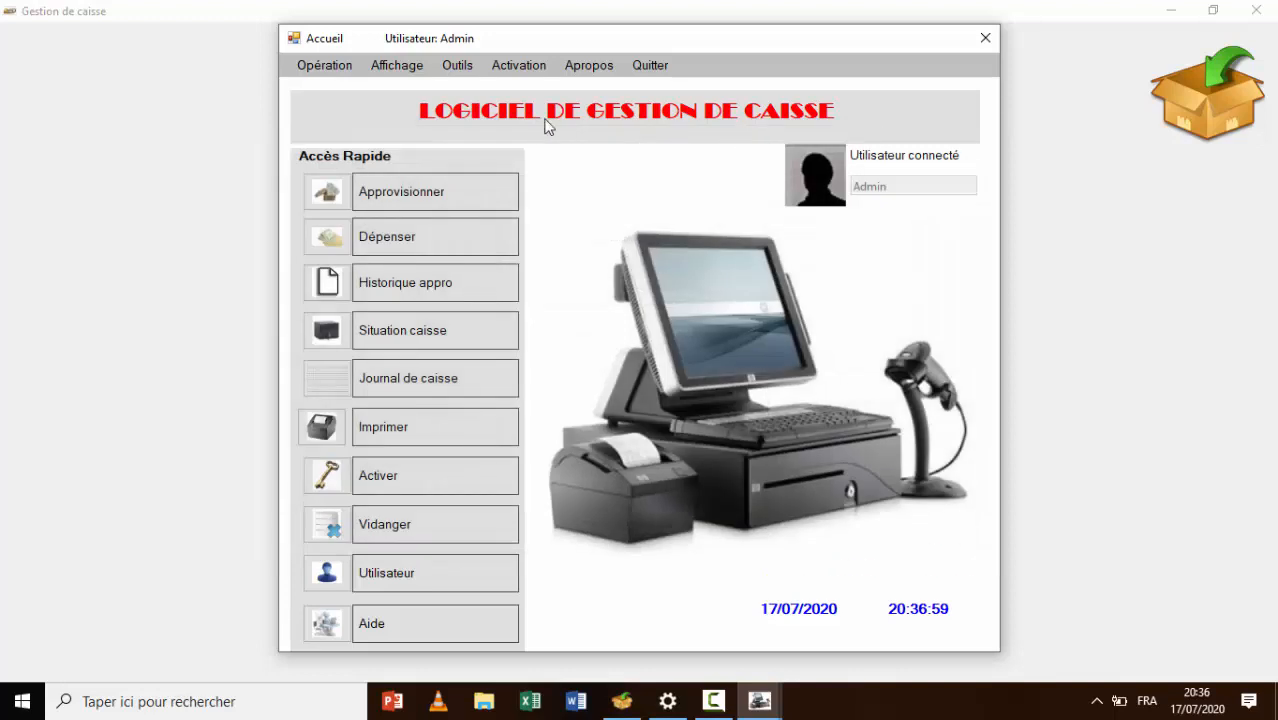
click(407, 66)
click(428, 86)
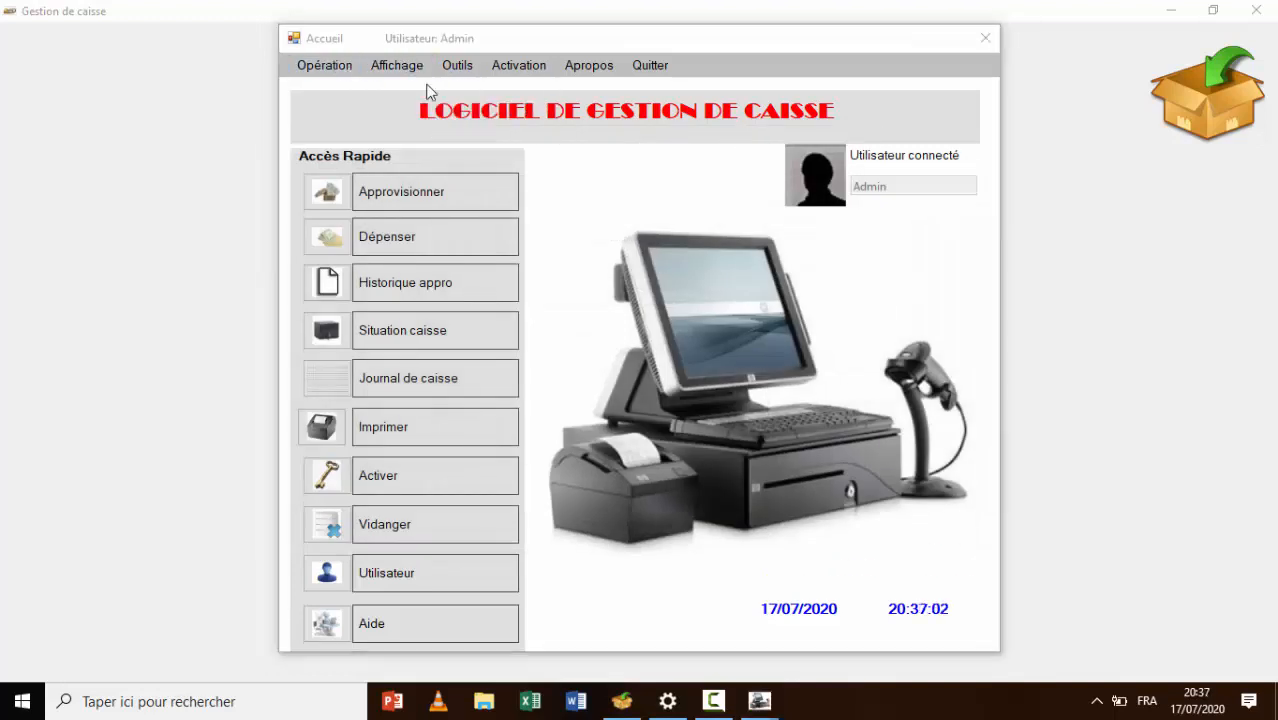
click(855, 310)
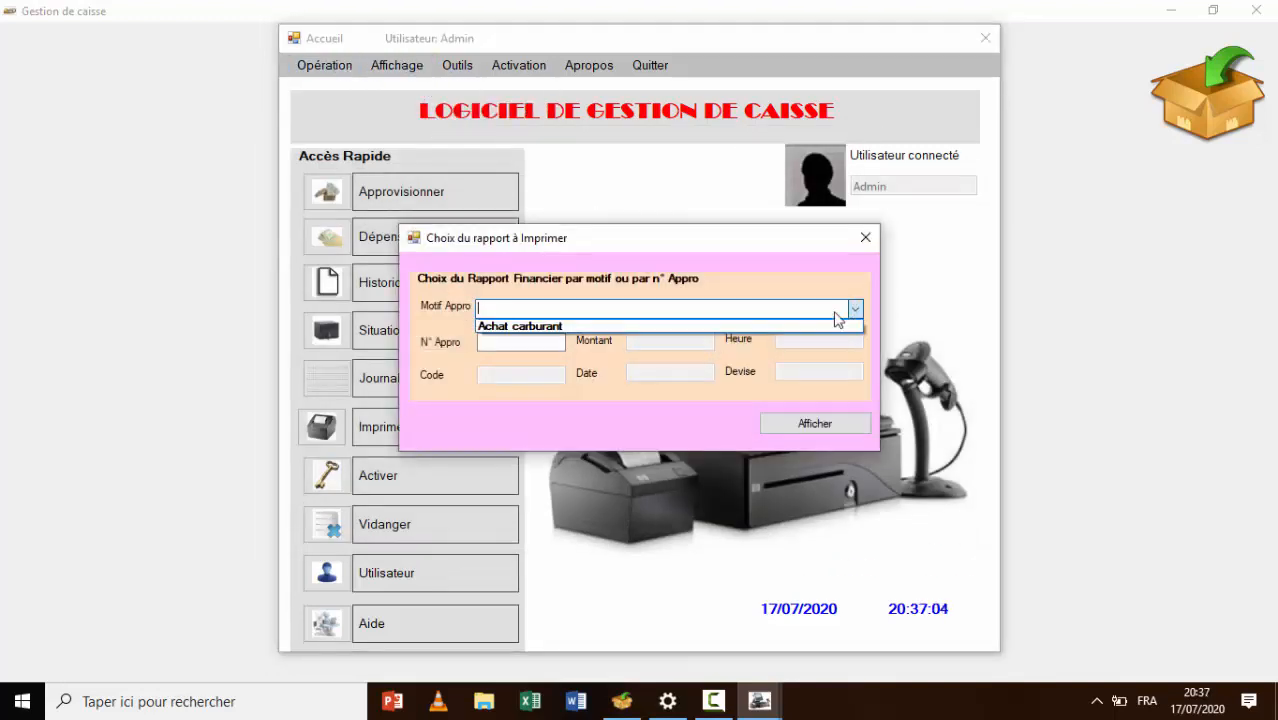
click(819, 330)
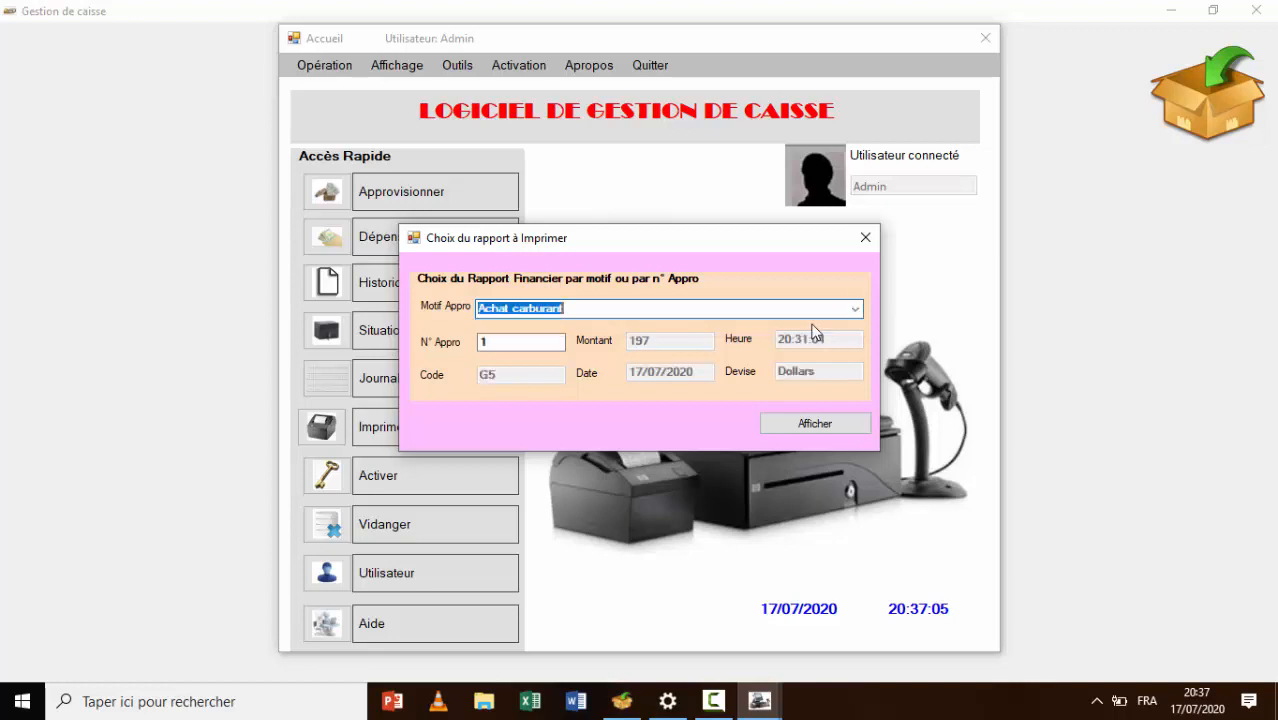
click(820, 421)
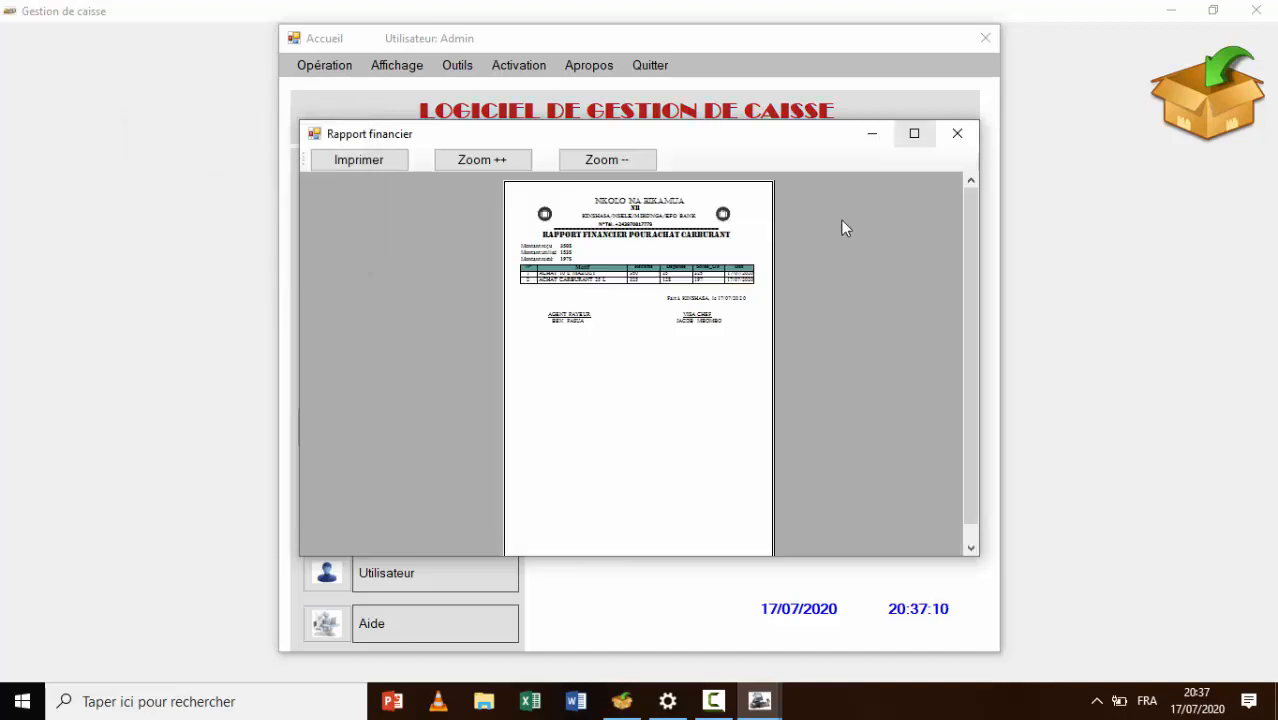
click(921, 136)
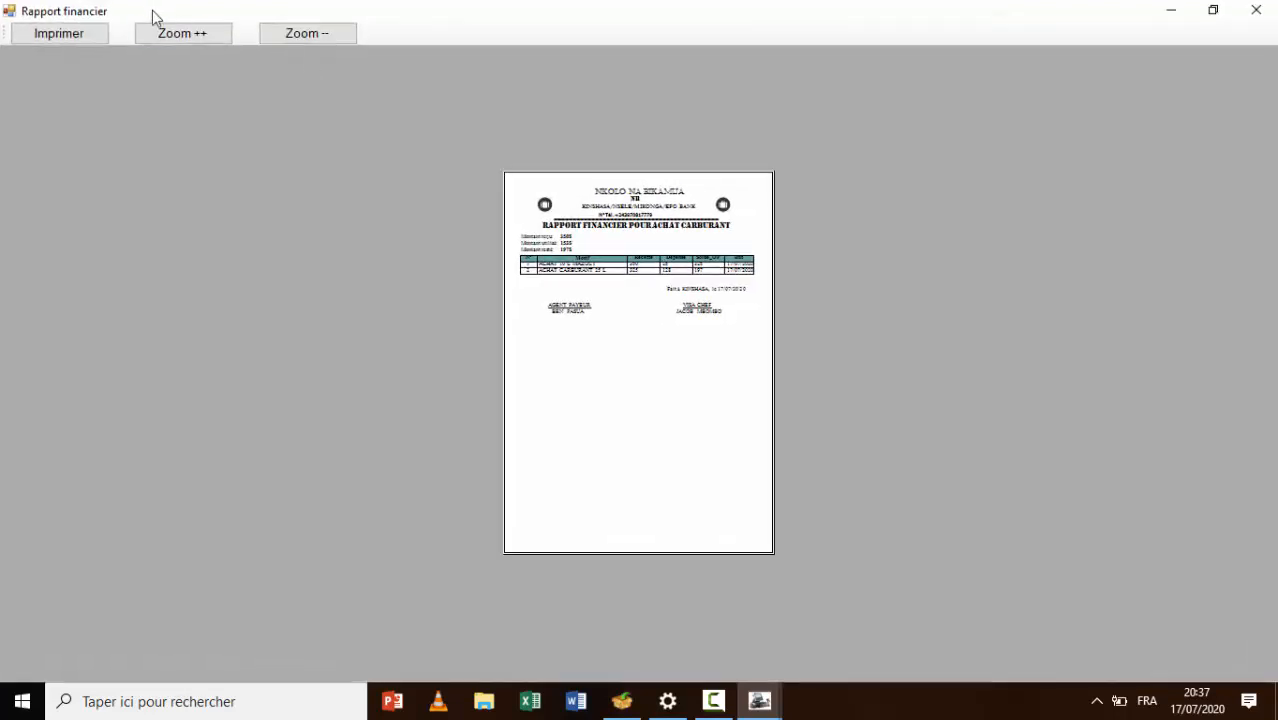
click(167, 40)
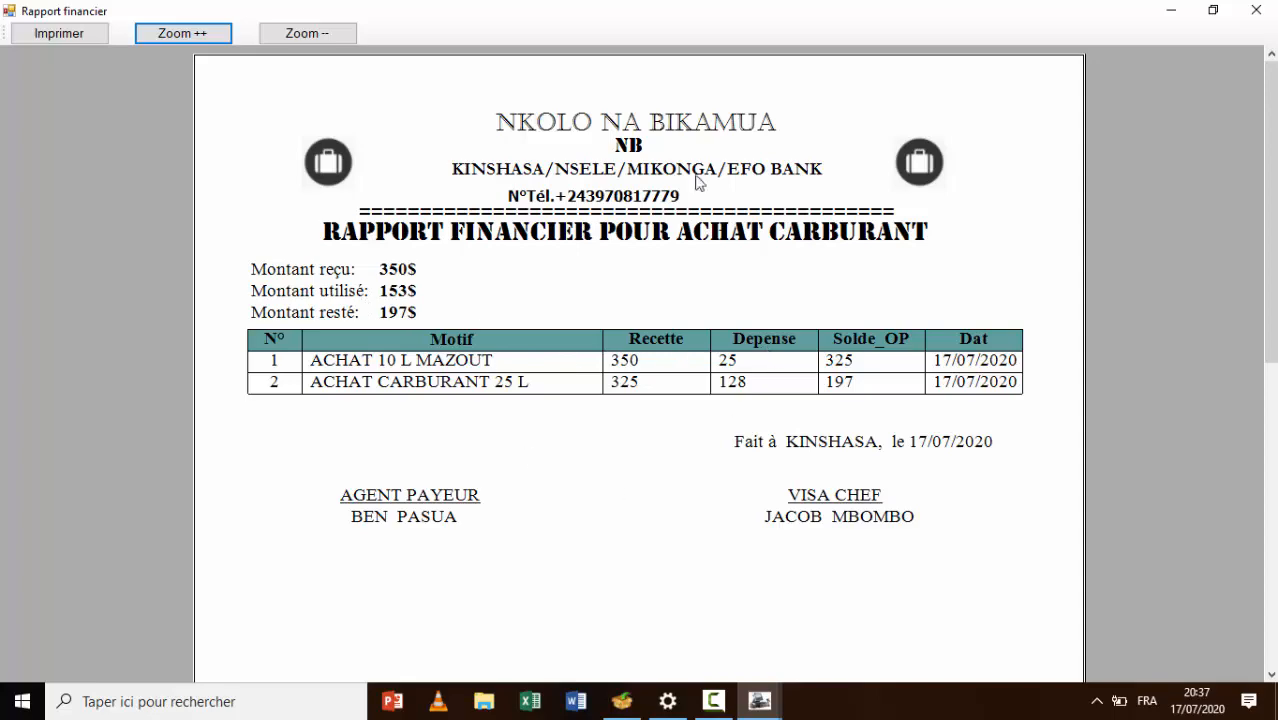
click(1256, 10)
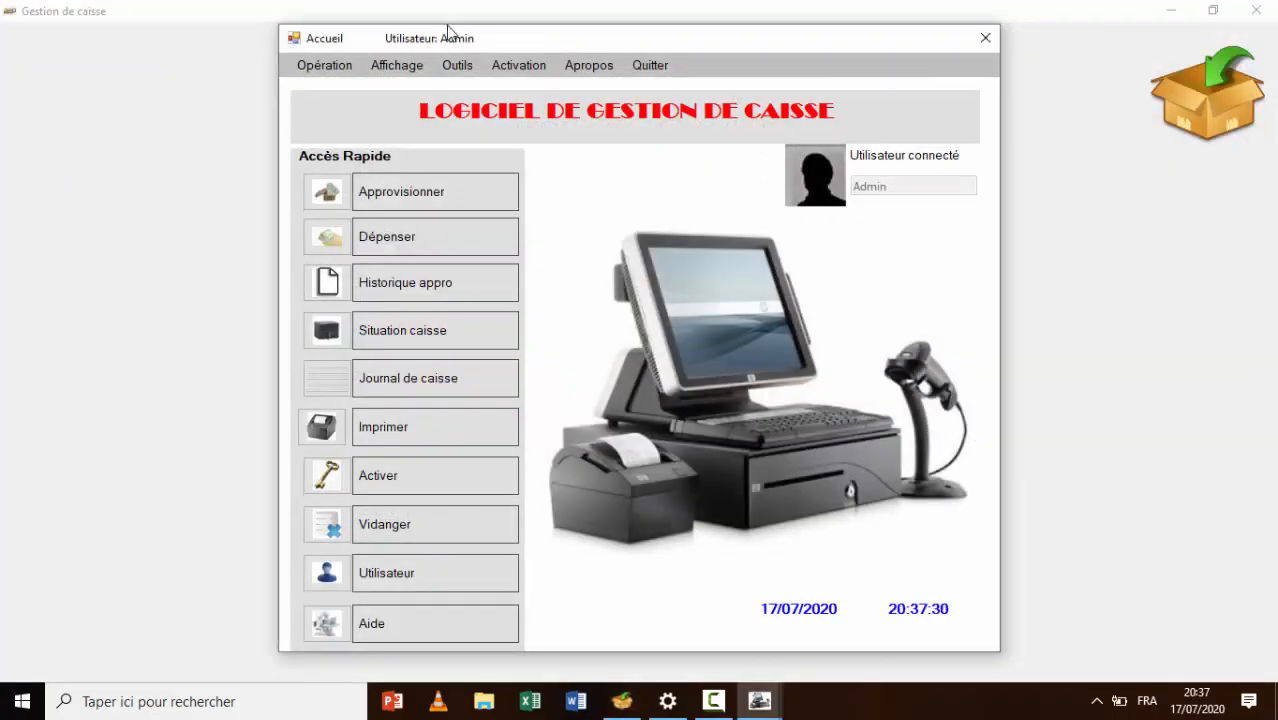
Preview the Journal de caisse for printing, maximized and magnified with the zoom dropdown
click(399, 66)
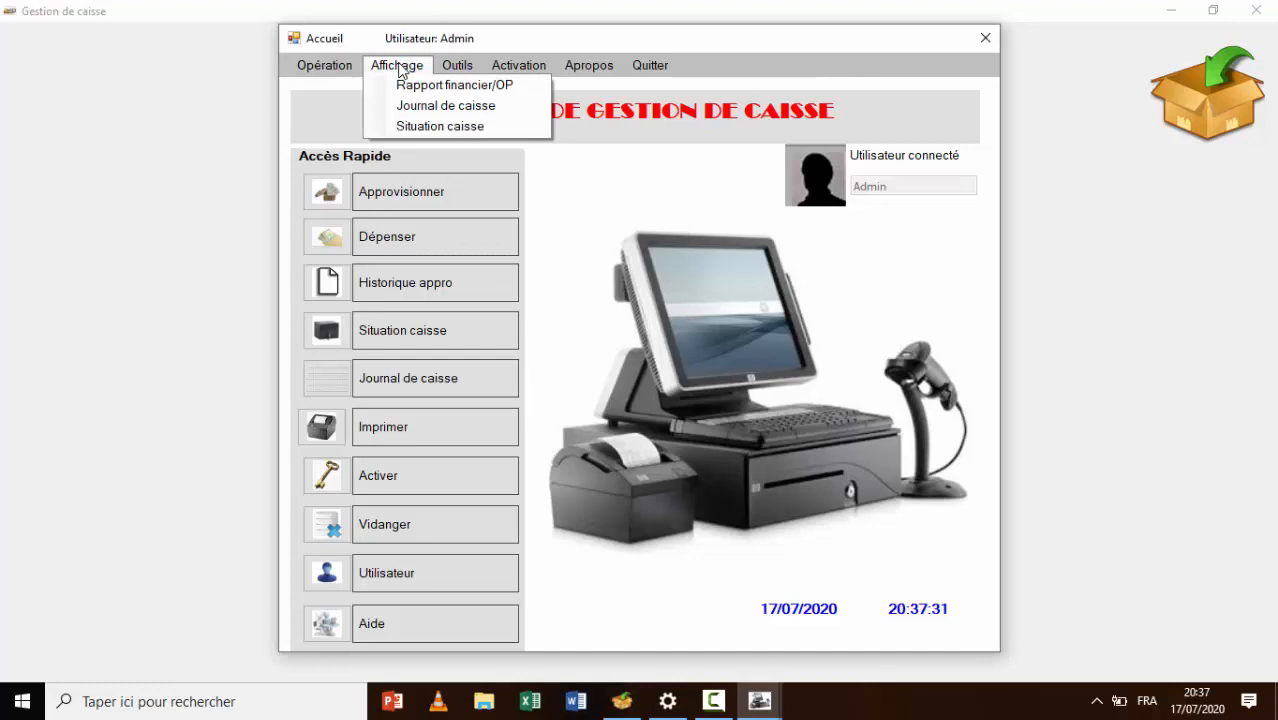
click(440, 108)
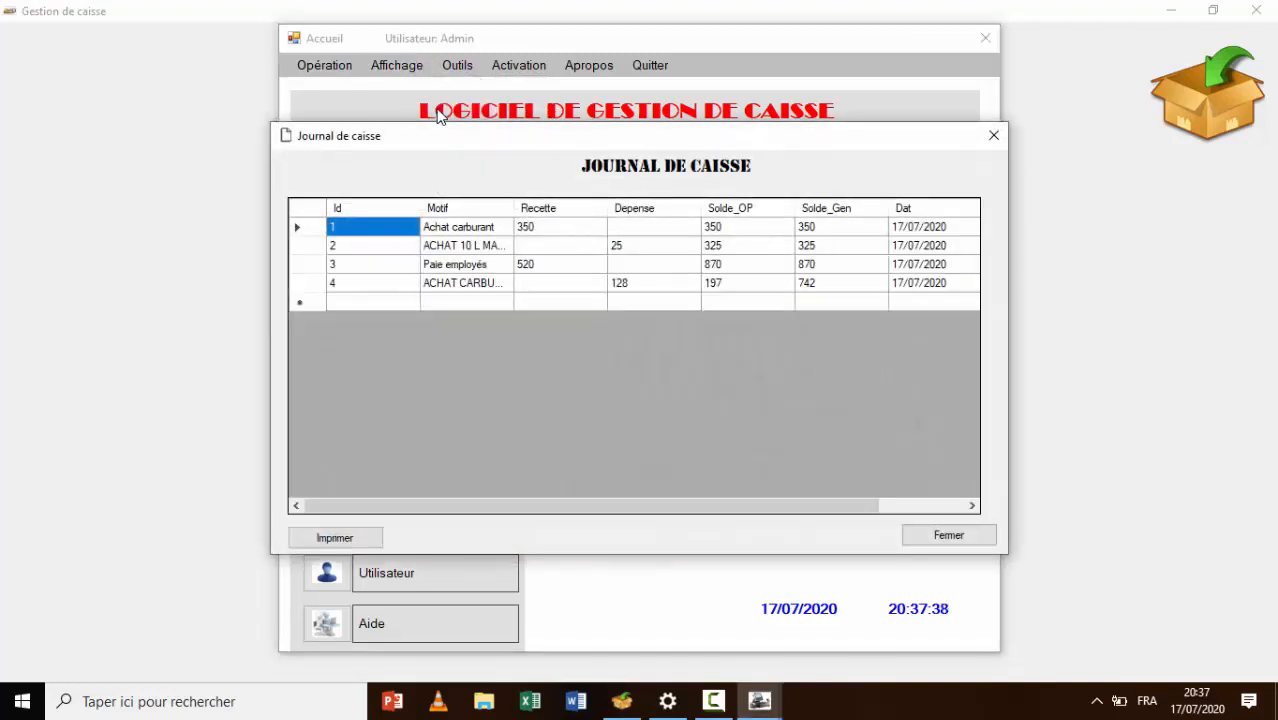
click(318, 539)
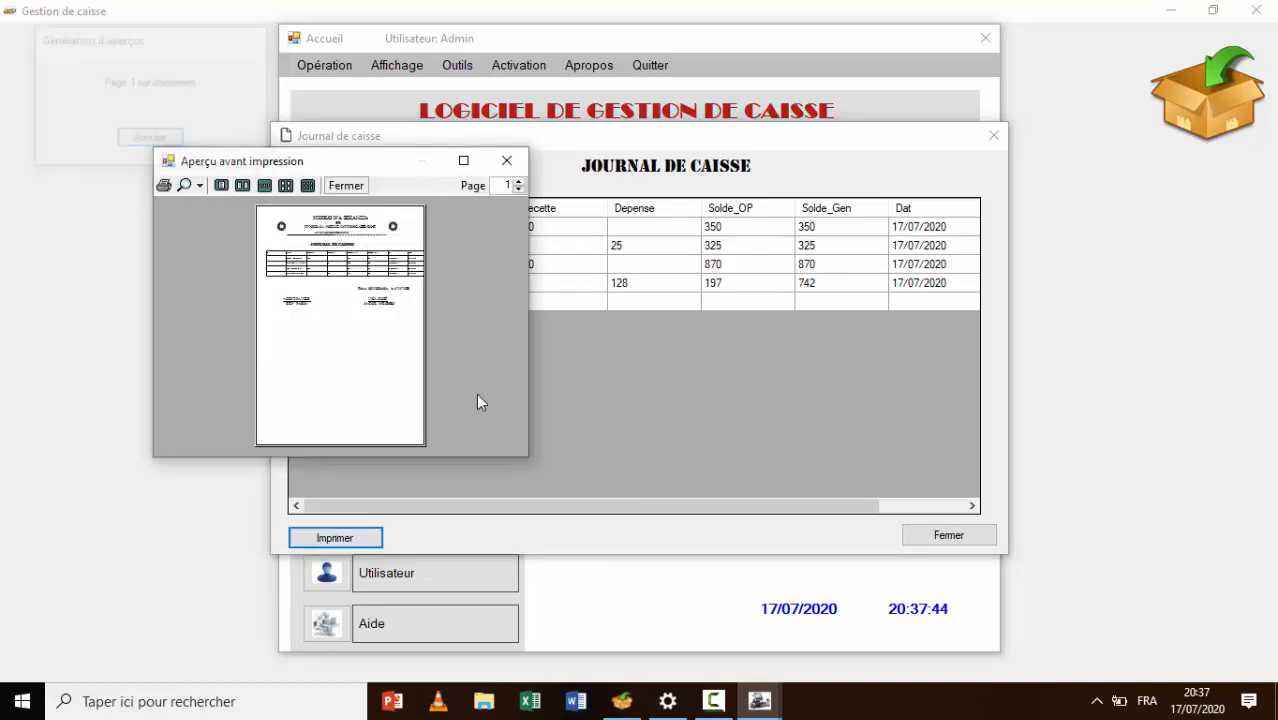
click(463, 160)
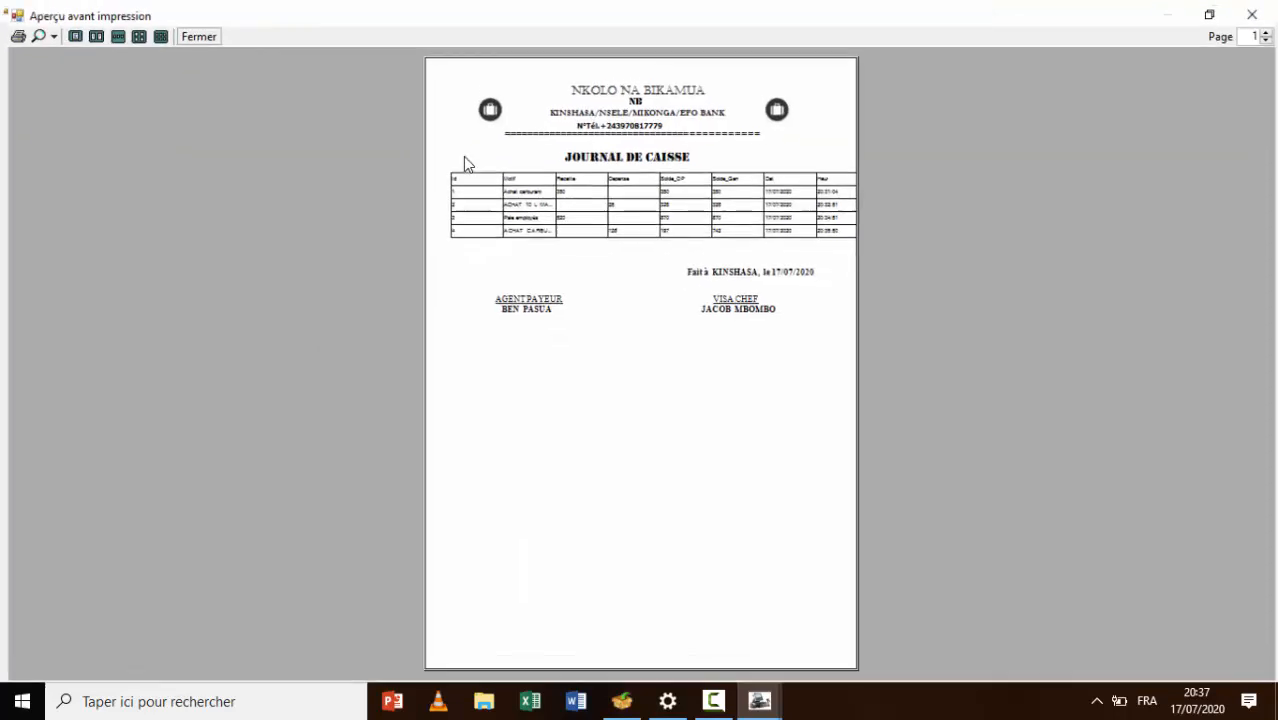
click(46, 37)
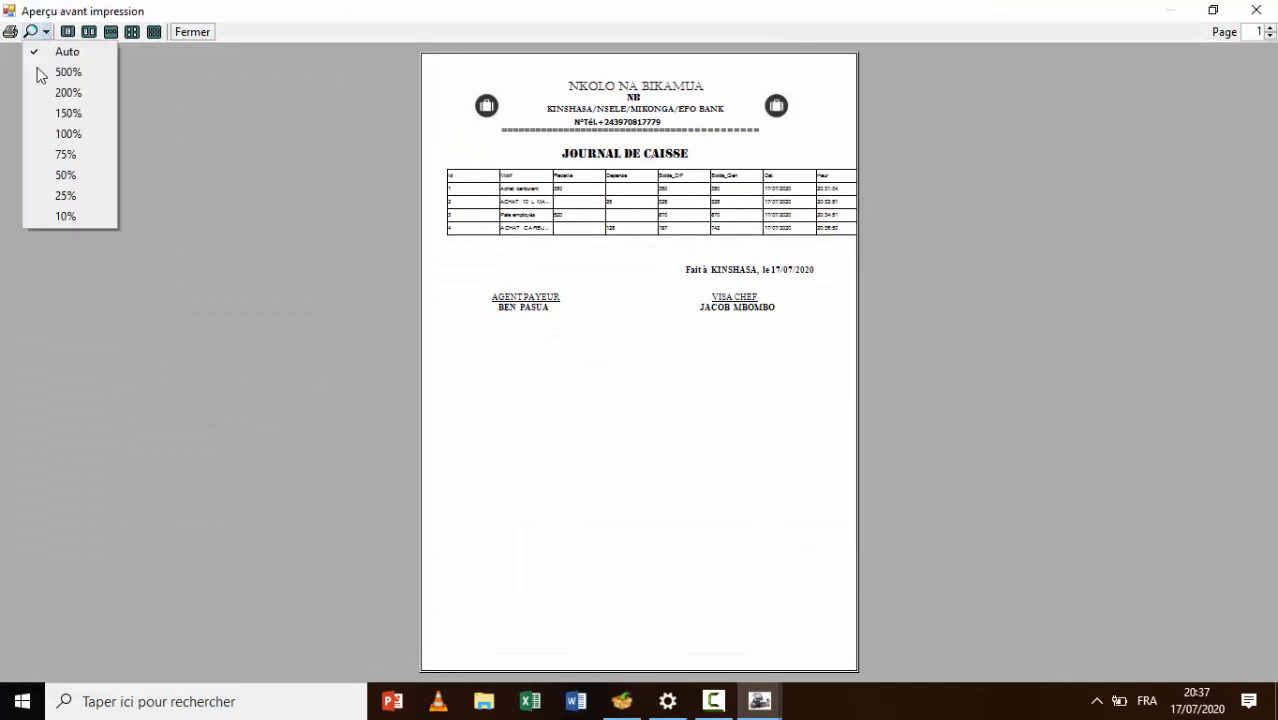
click(66, 134)
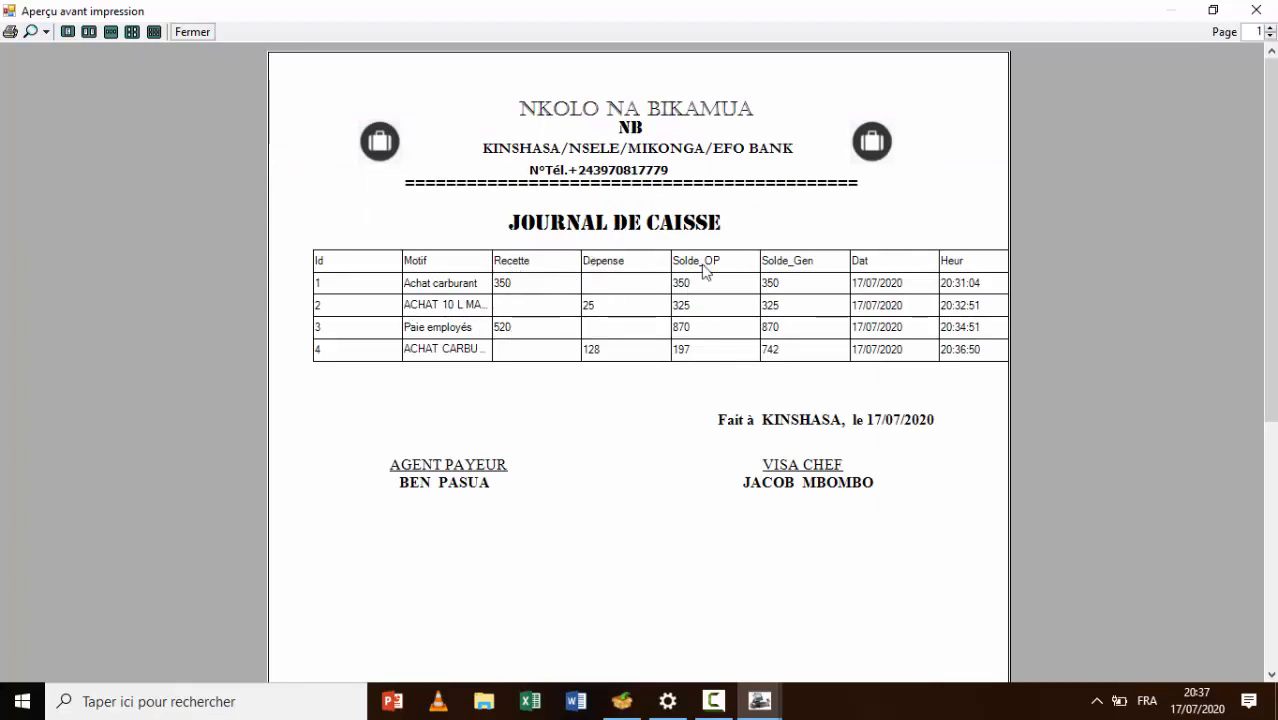
Close the journal preview and check Situation caisse, showing 870 $ and 0 Fc
click(1256, 9)
click(994, 136)
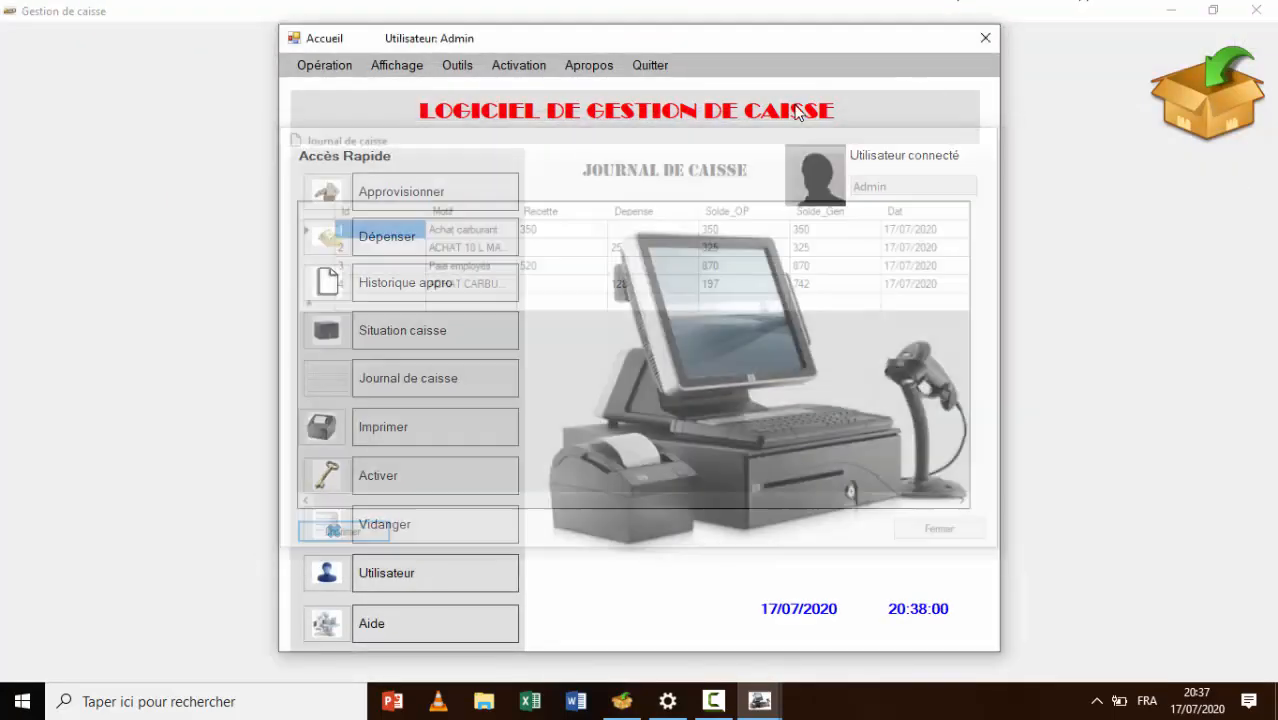
click(400, 65)
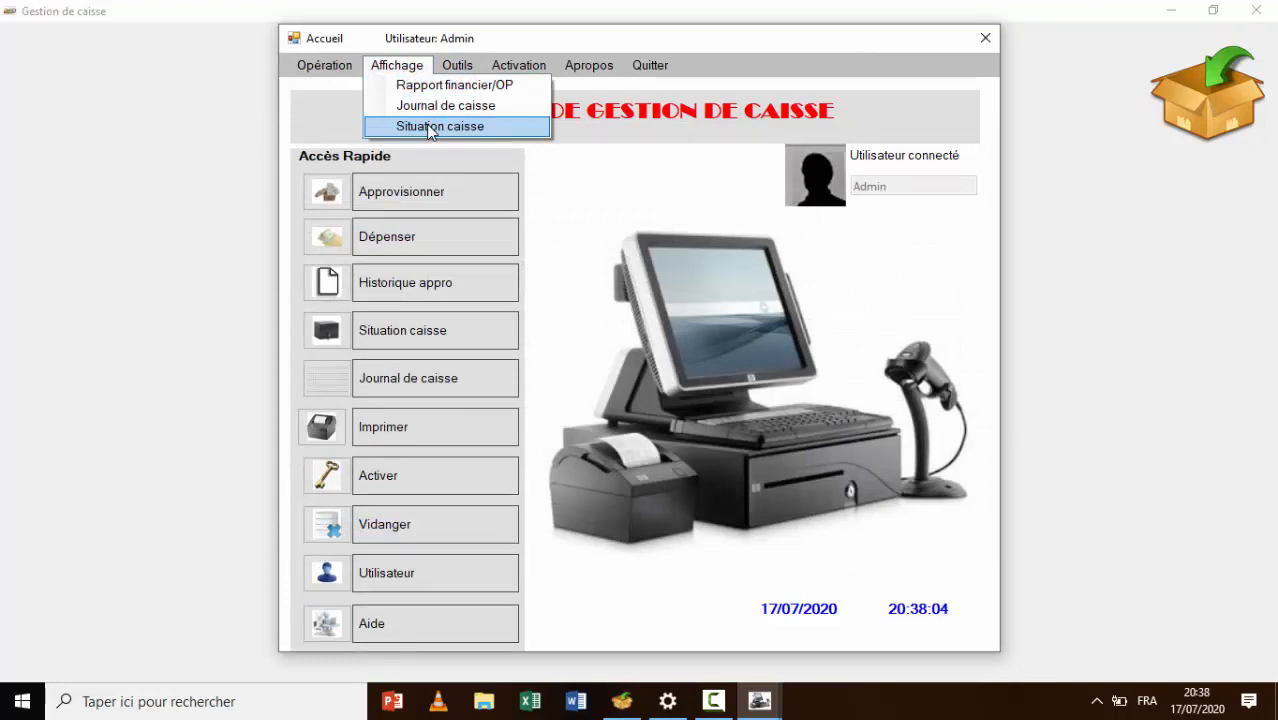
click(430, 127)
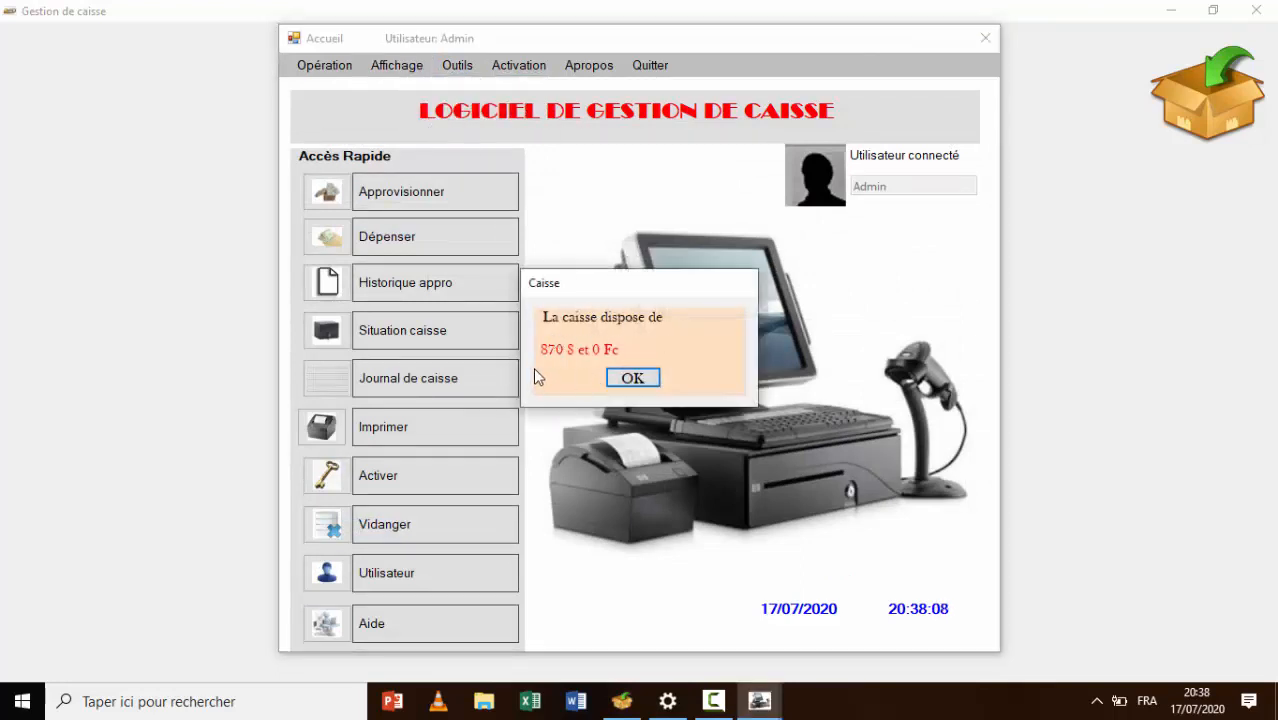
click(632, 378)
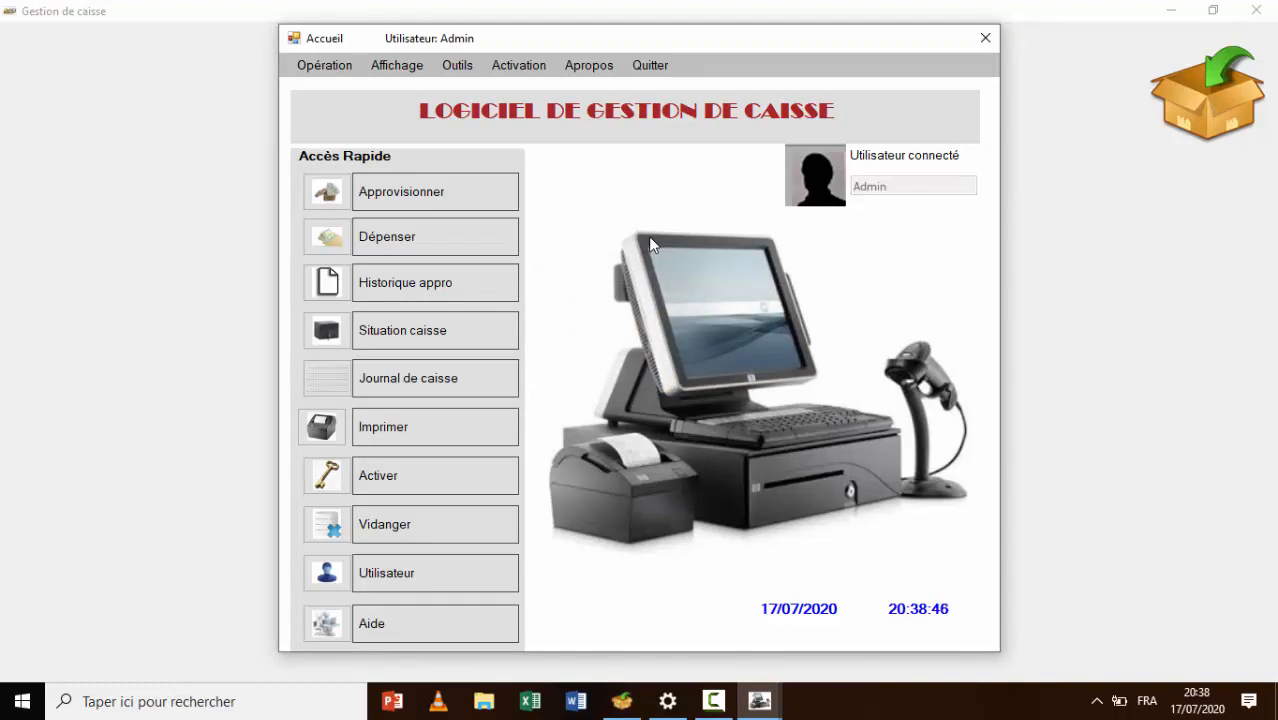
In user management, enter the new user's login name, password and password confirmation
click(462, 68)
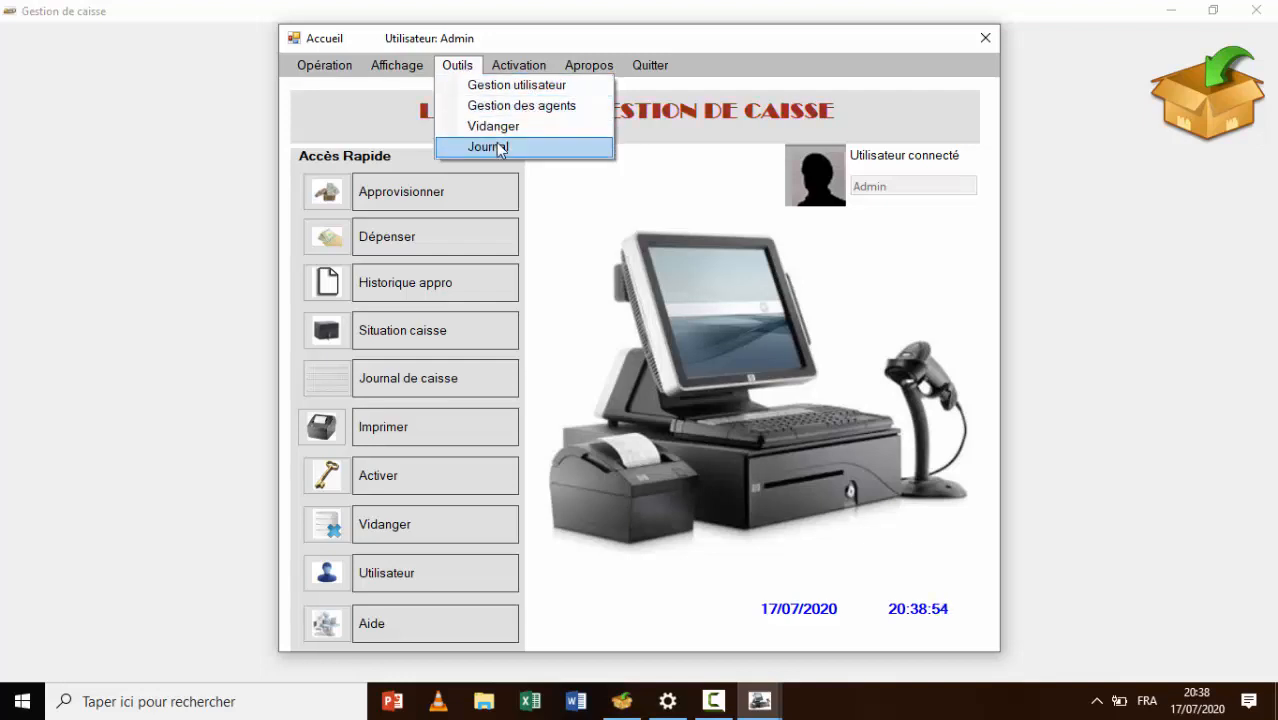
click(518, 88)
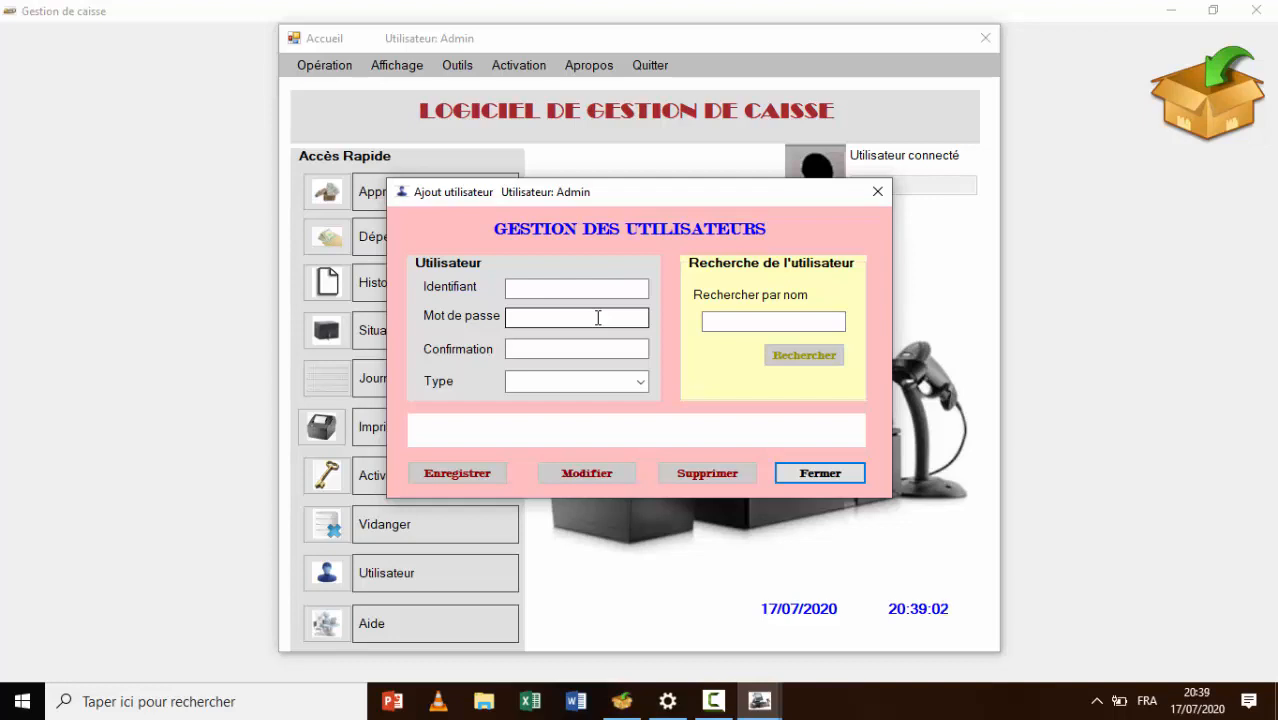
click(574, 290)
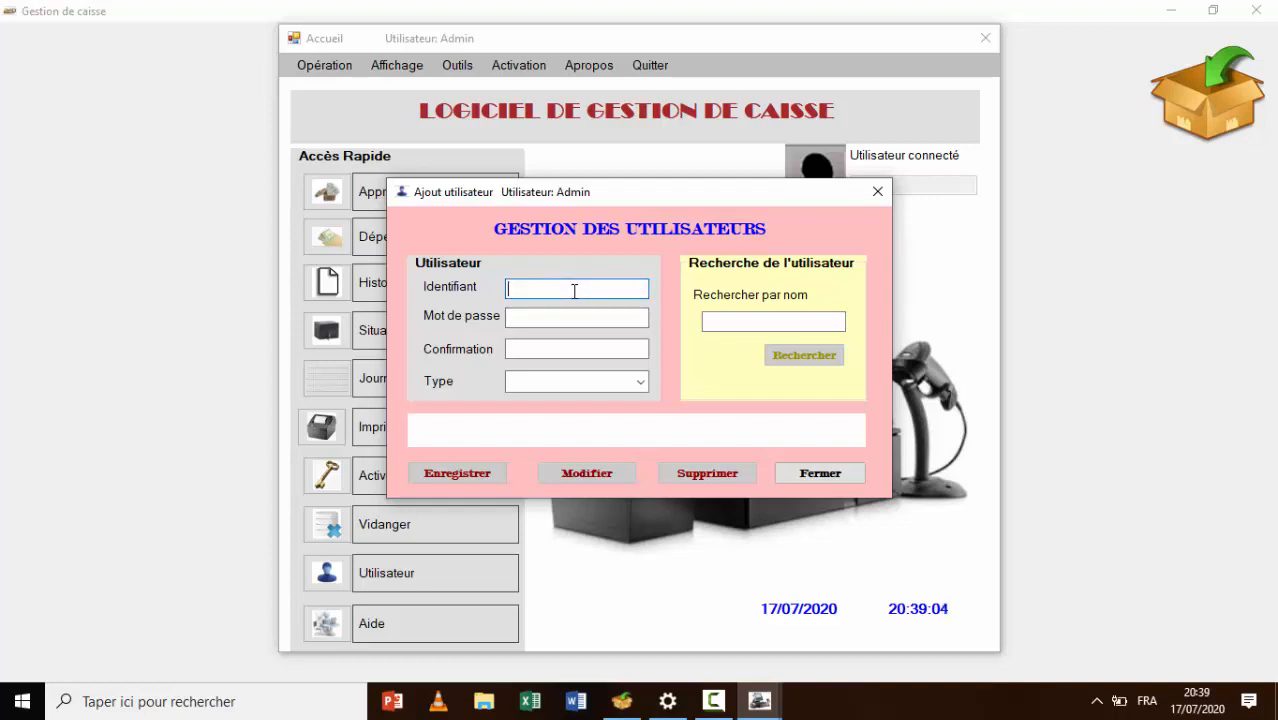
text(n)
key(BackSpace)
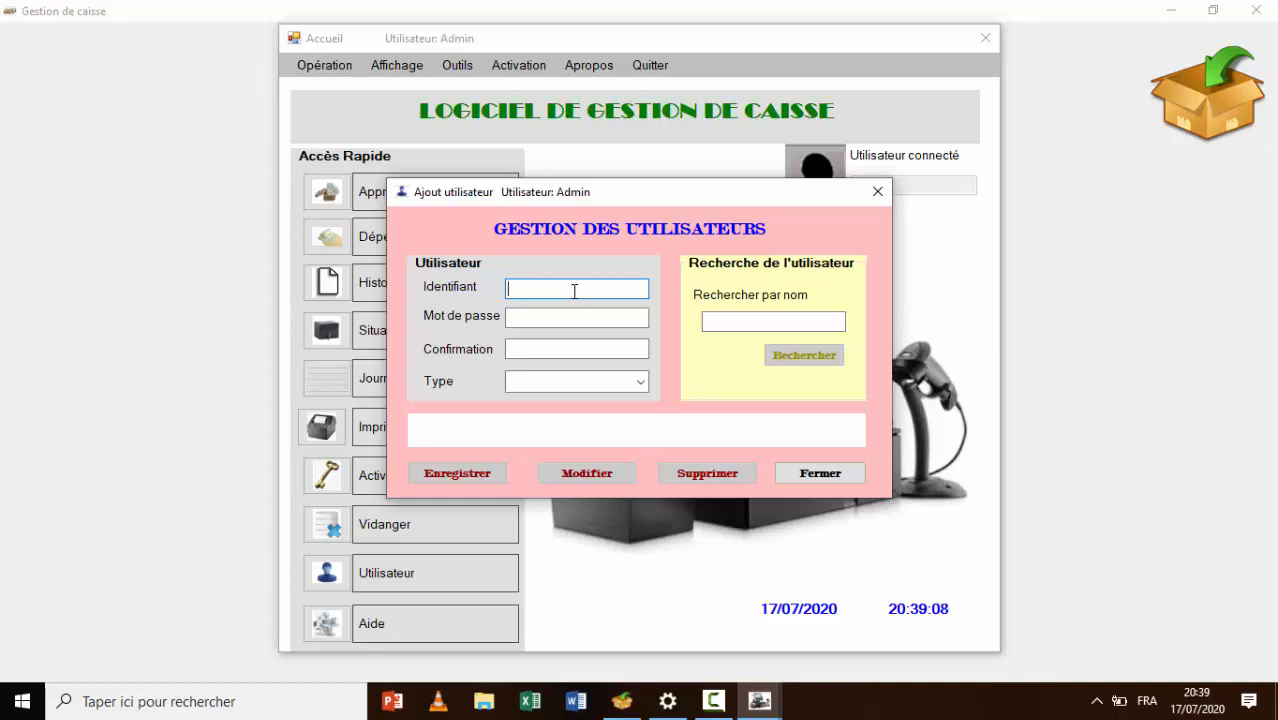
text(Benito)
key(Tab)
key(Caps_Lock)
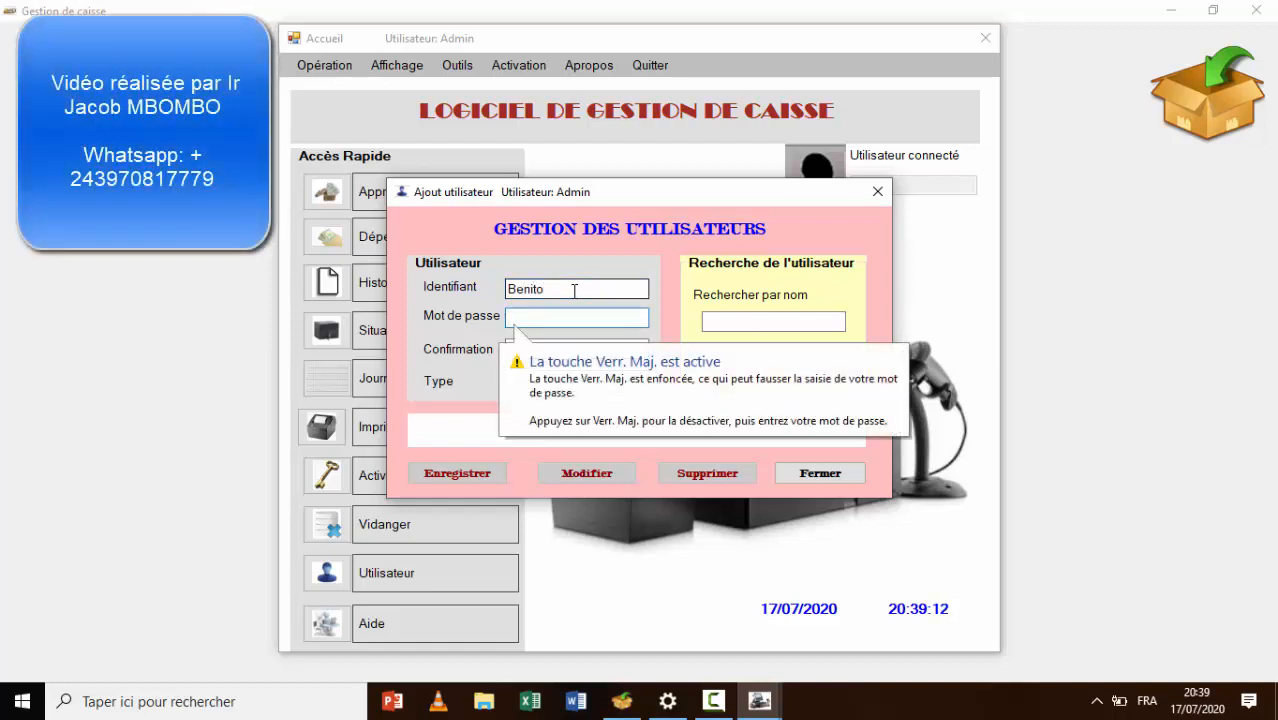
key(Caps_Lock)
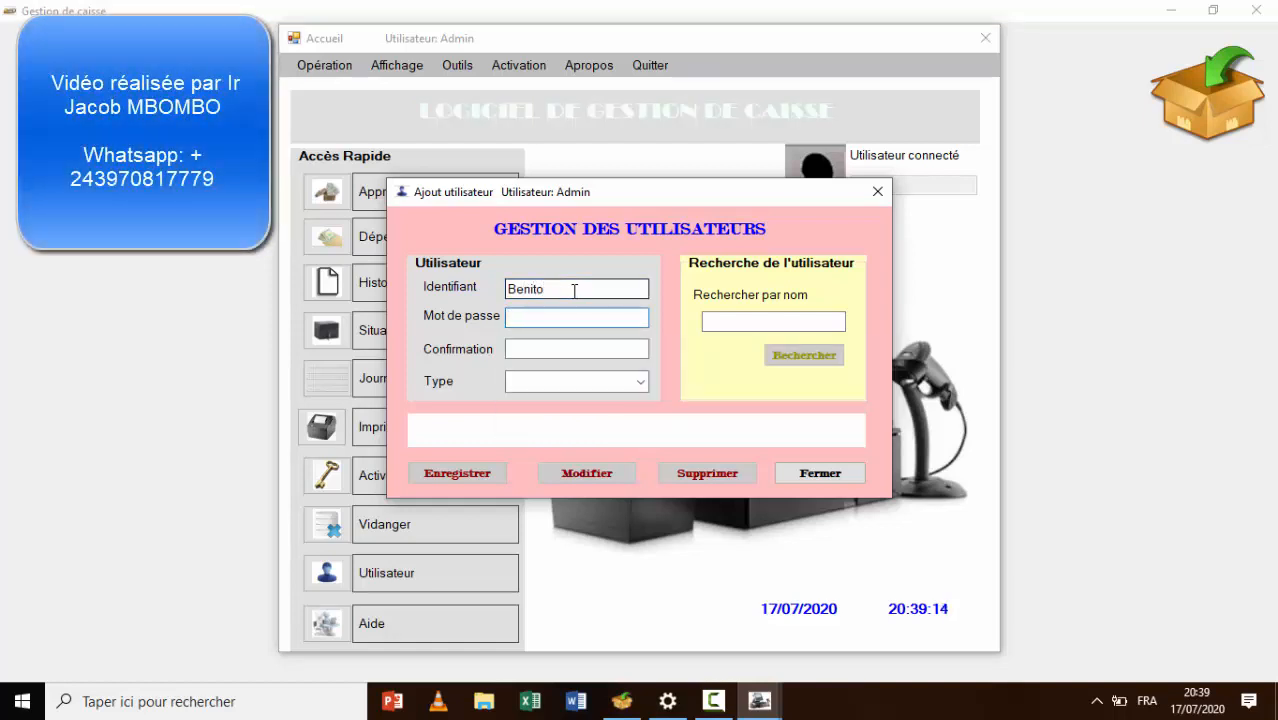
text(12)
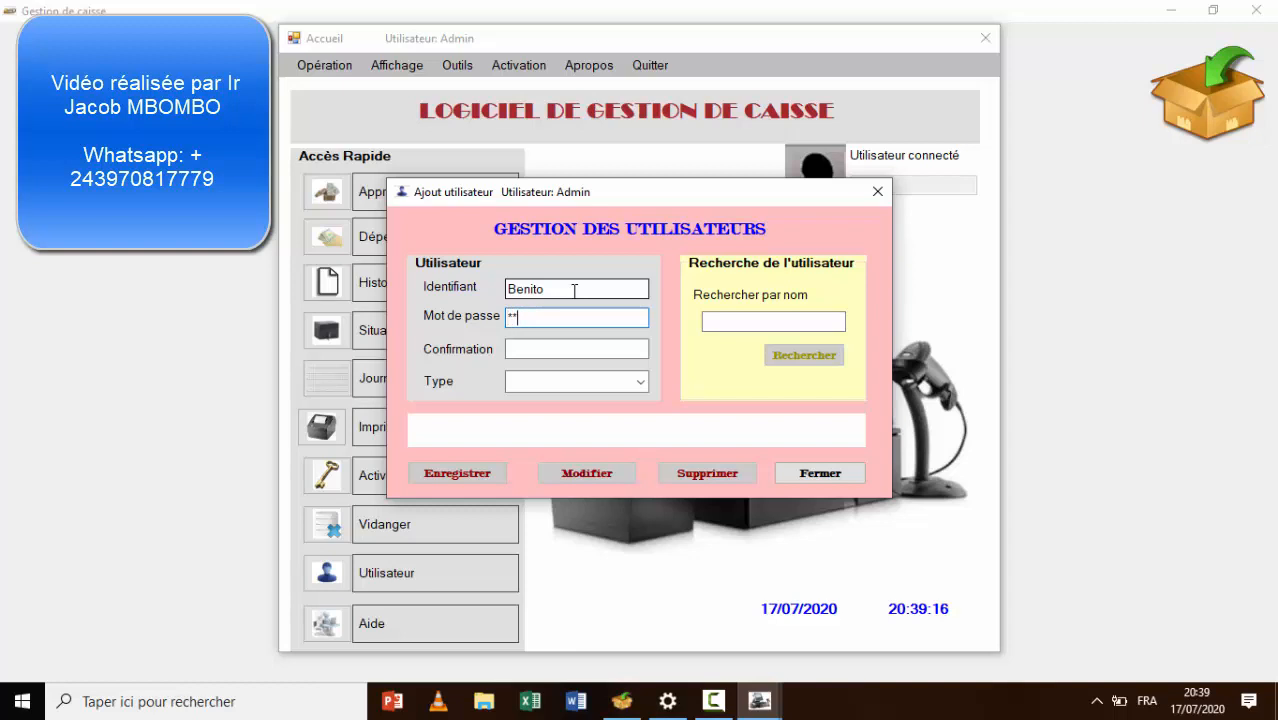
click(597, 349)
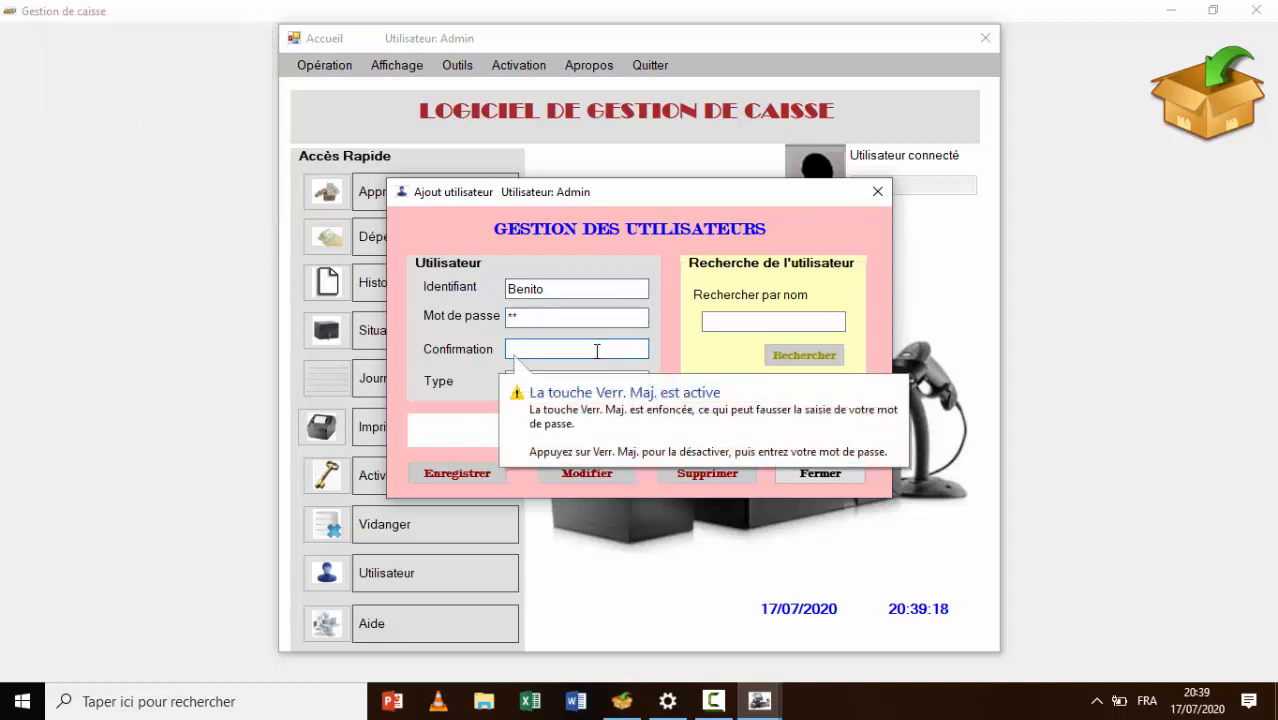
text(12)
Set the user type to Admin, save the account and close the form
click(641, 383)
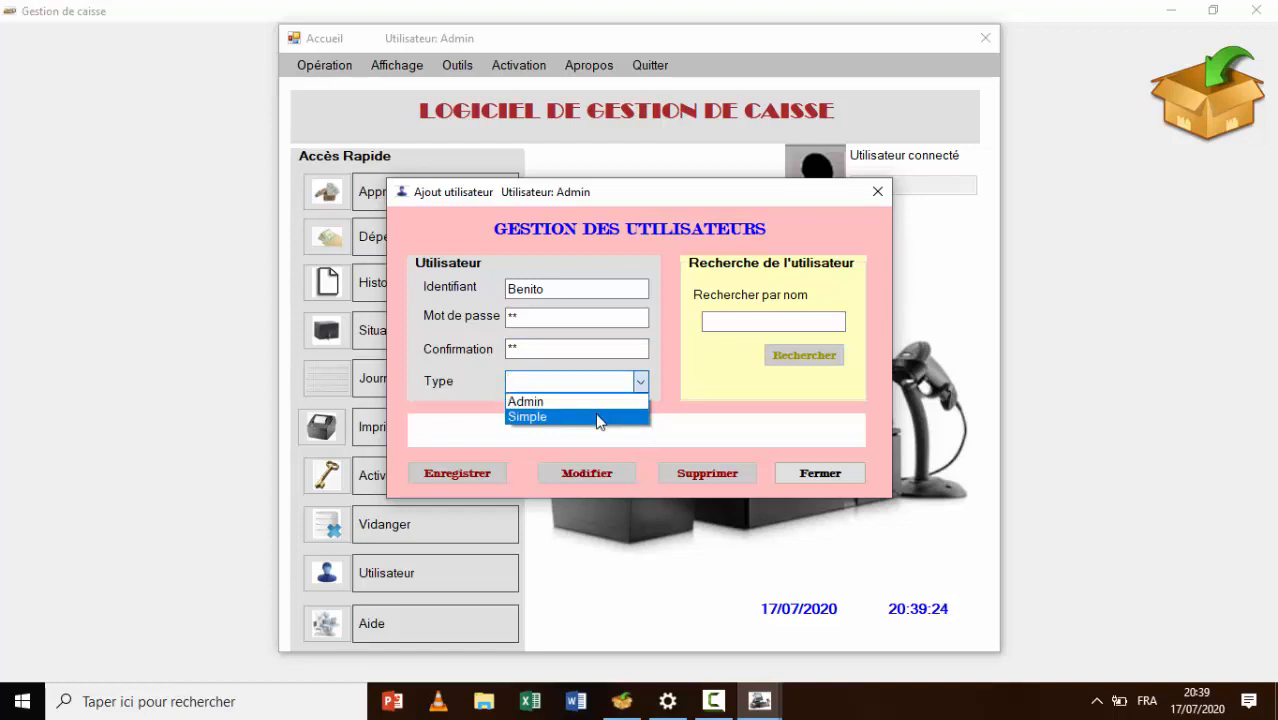
click(562, 402)
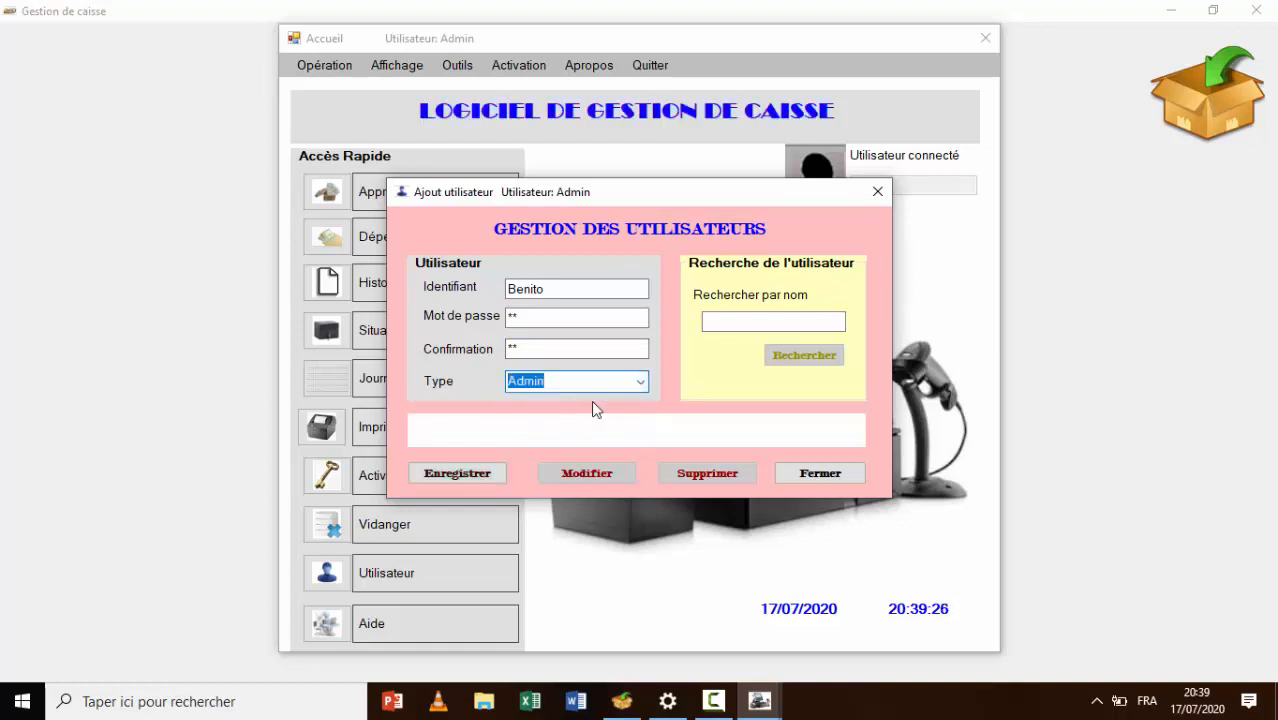
click(484, 476)
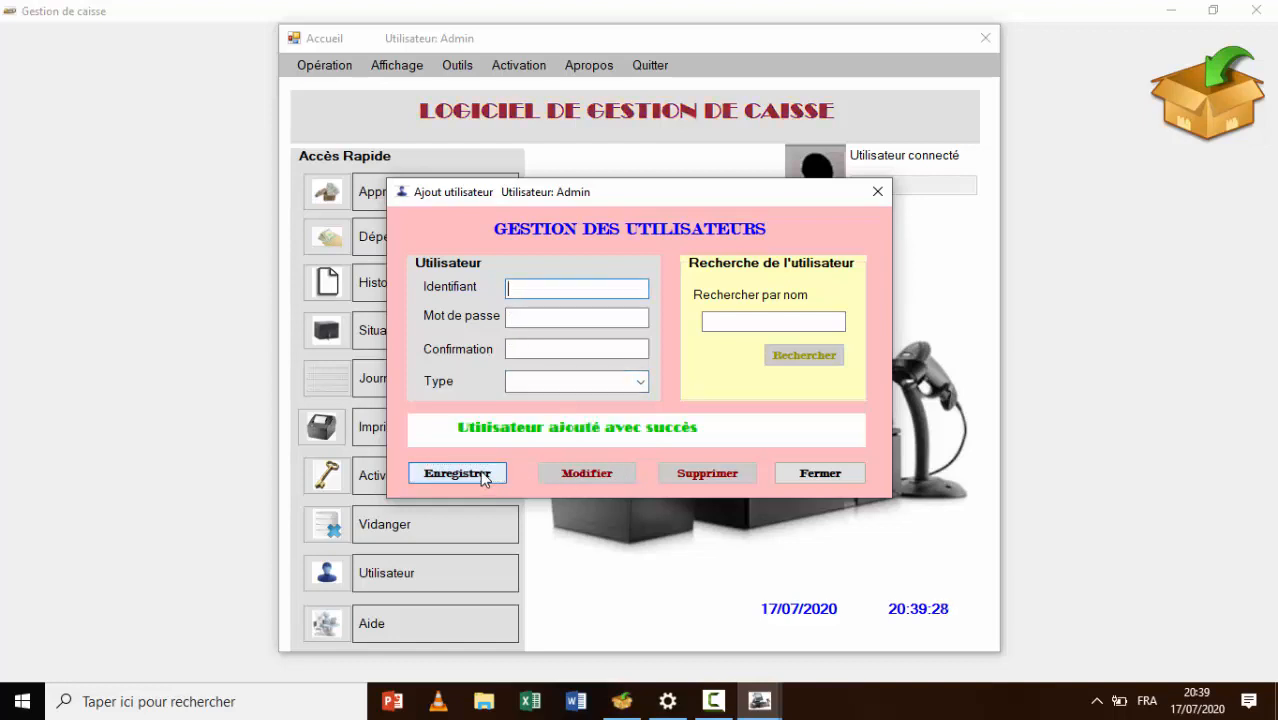
click(877, 192)
click(457, 66)
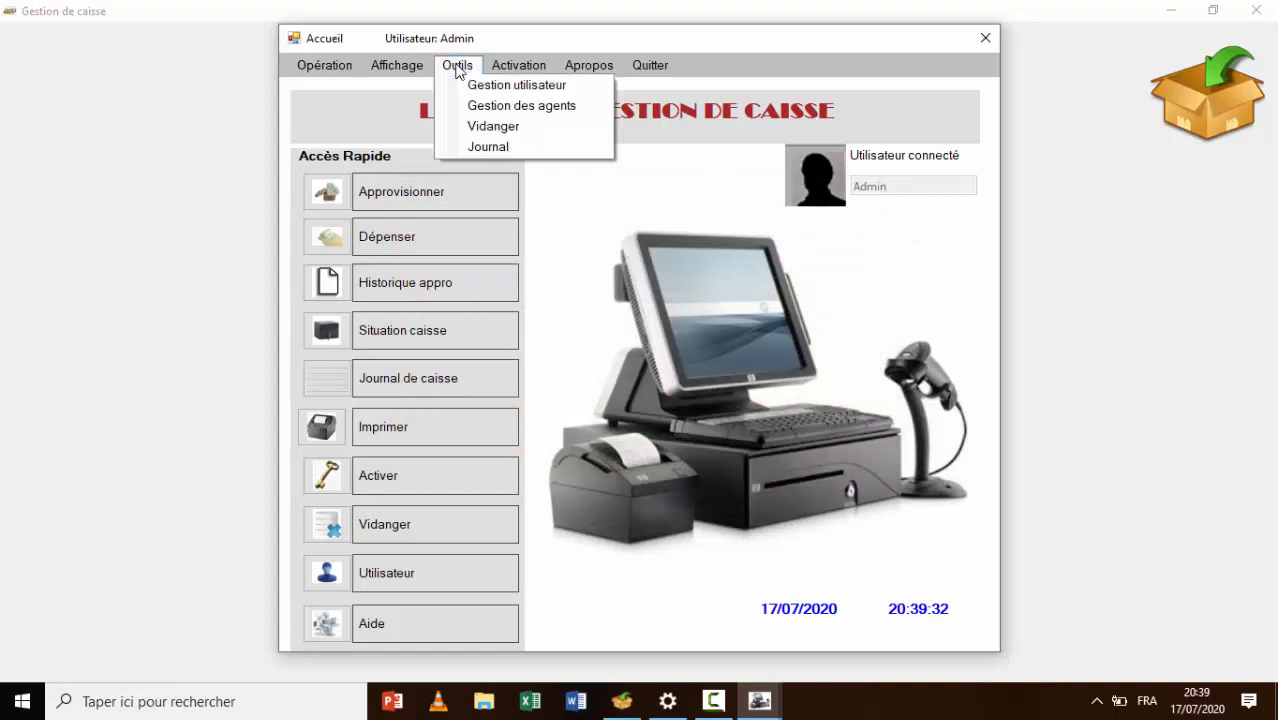
click(509, 110)
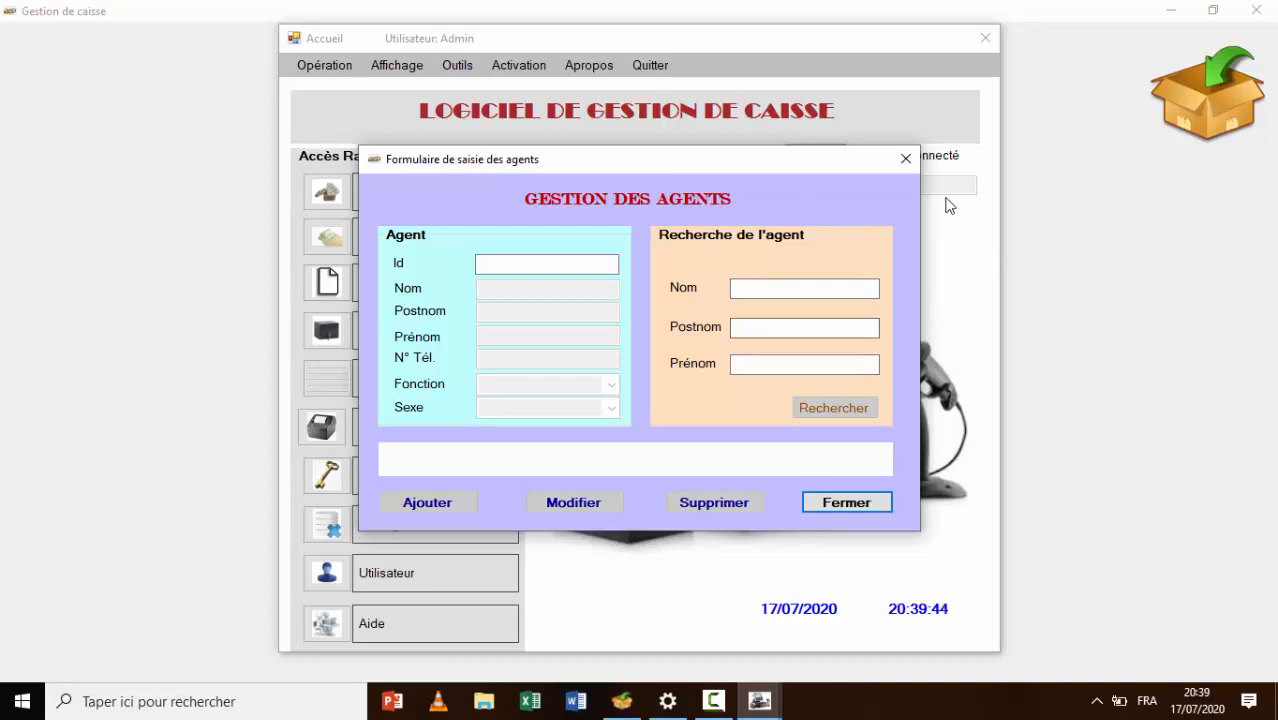
click(903, 166)
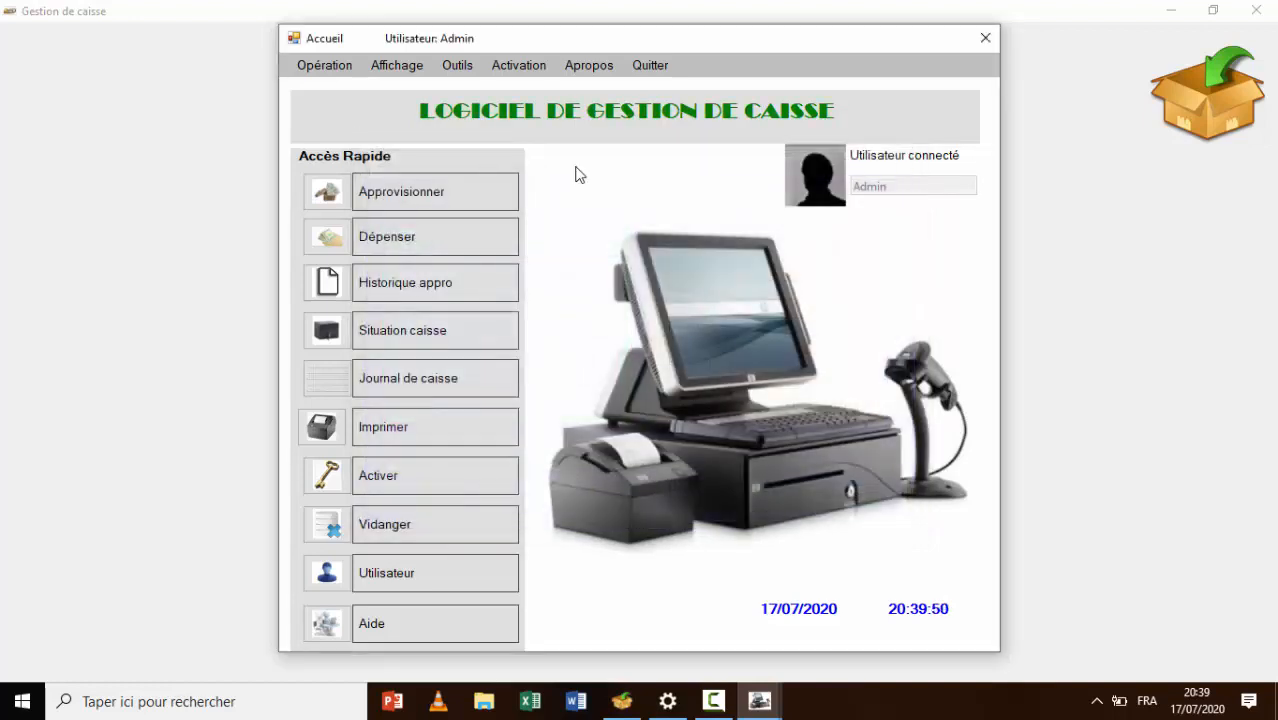
click(458, 63)
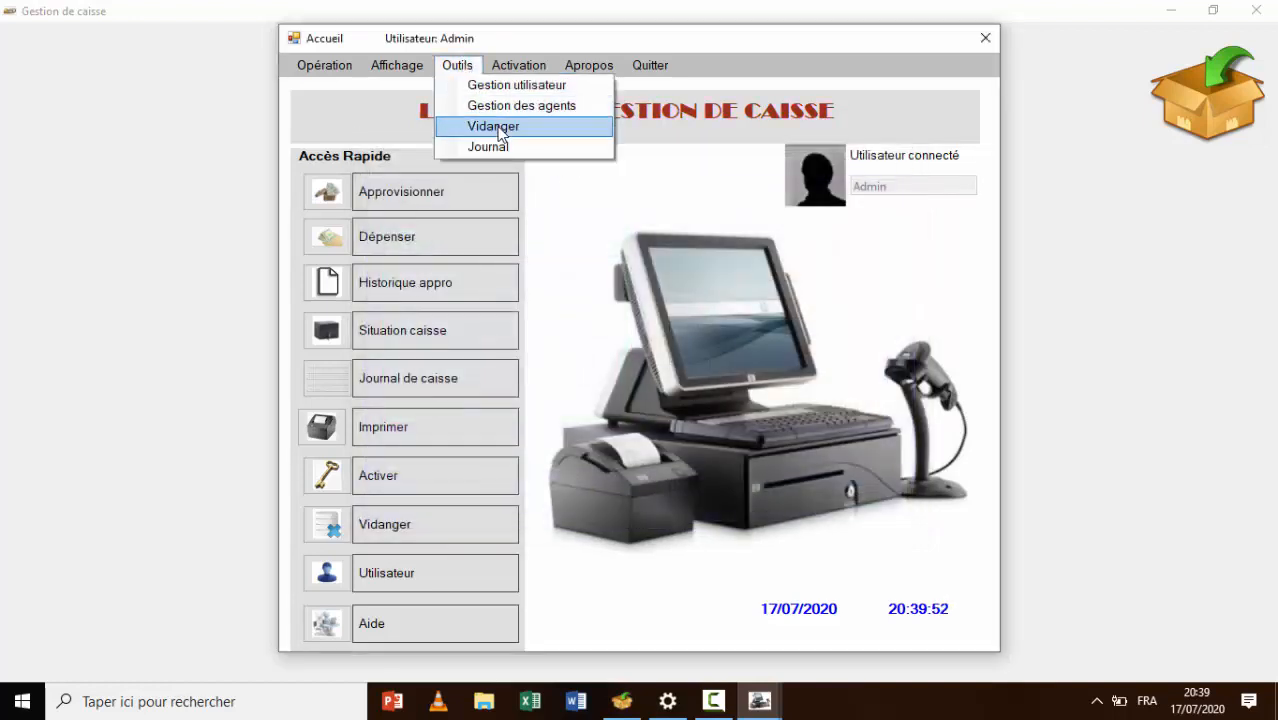
click(501, 127)
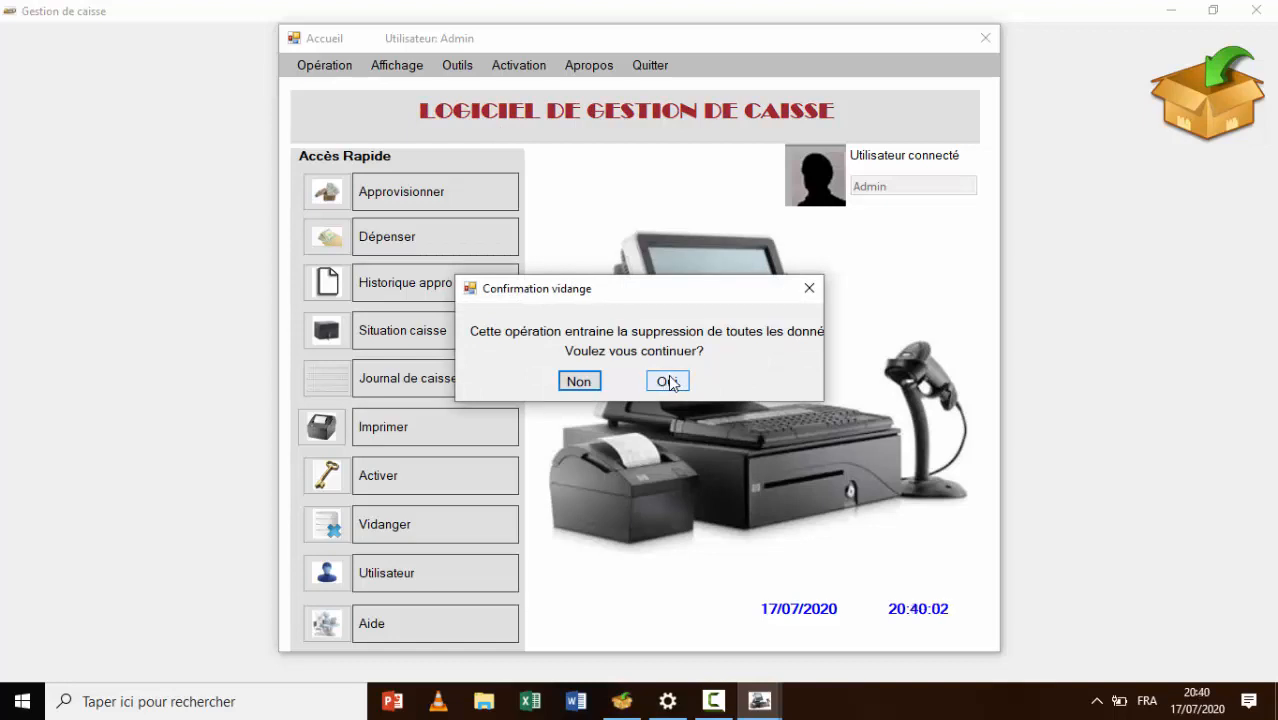
click(668, 381)
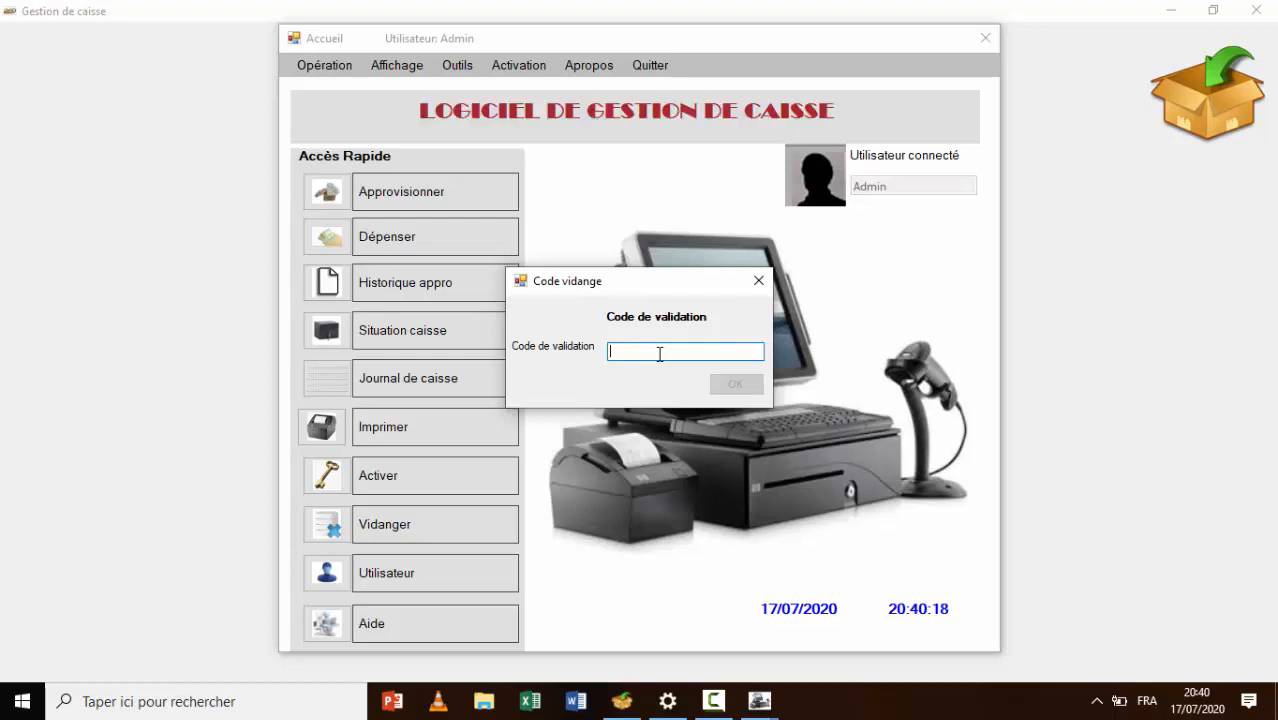
click(758, 278)
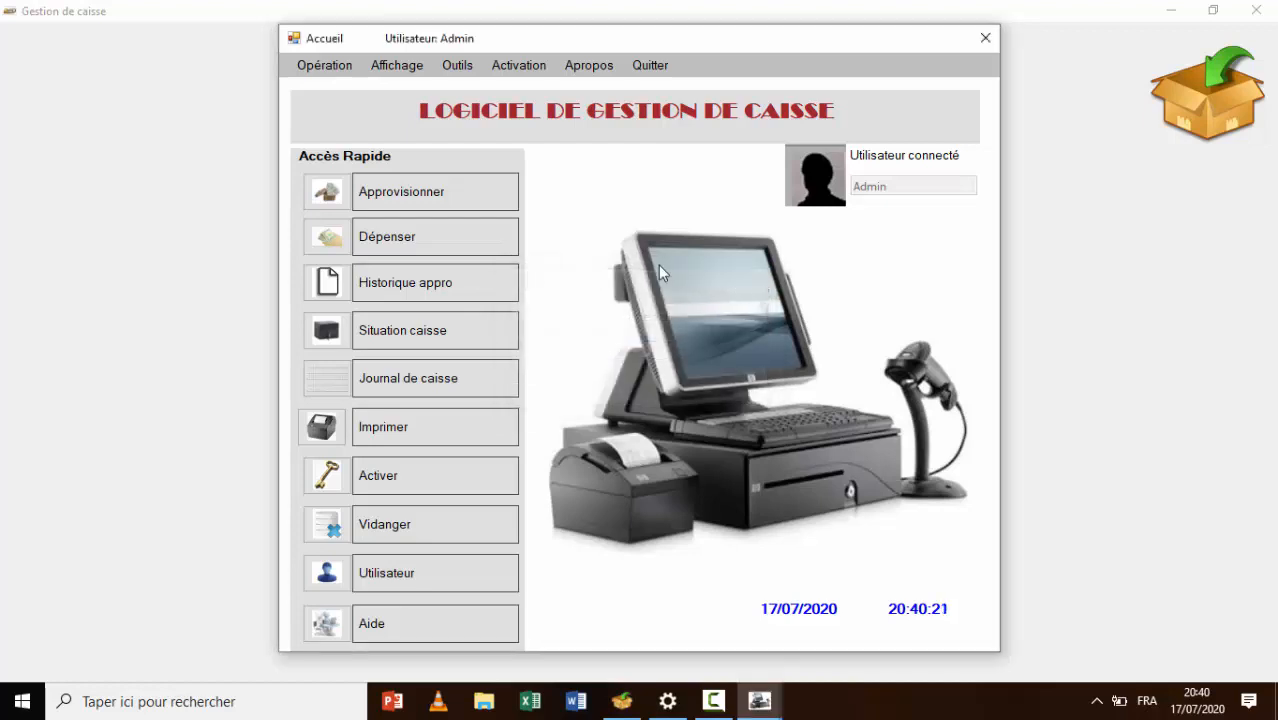
click(462, 70)
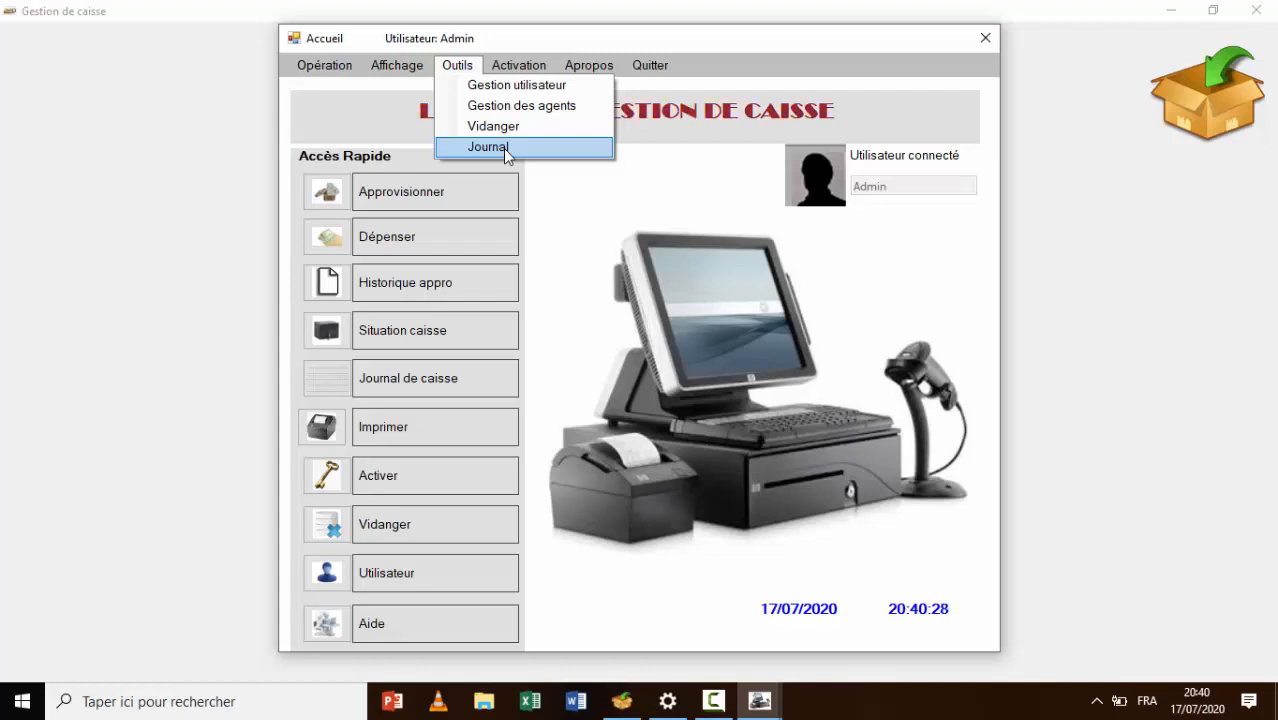
click(519, 66)
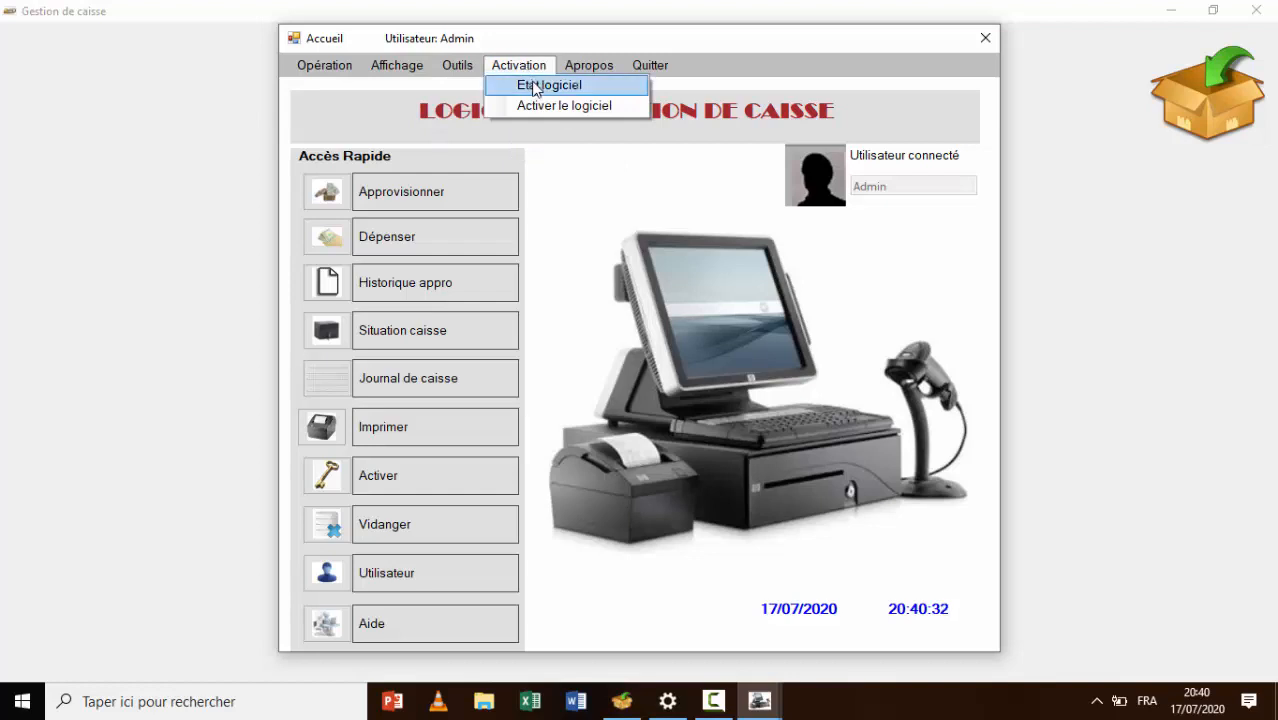
click(535, 86)
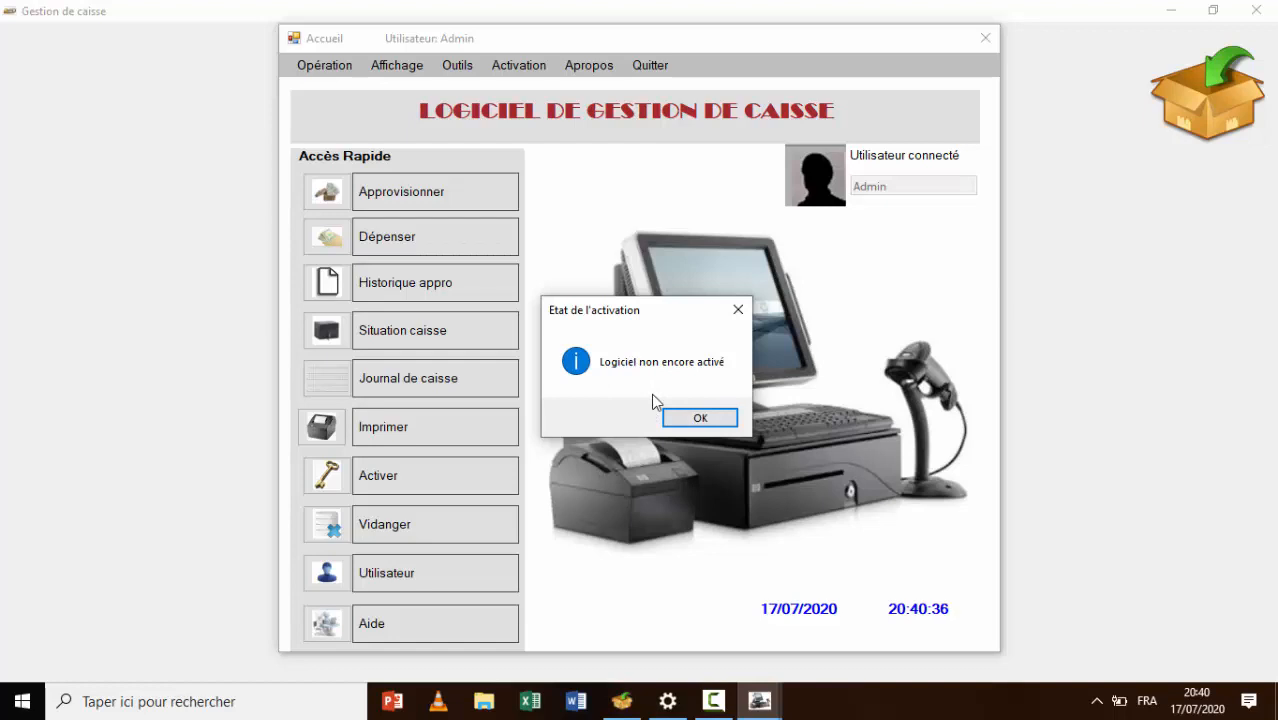
click(703, 418)
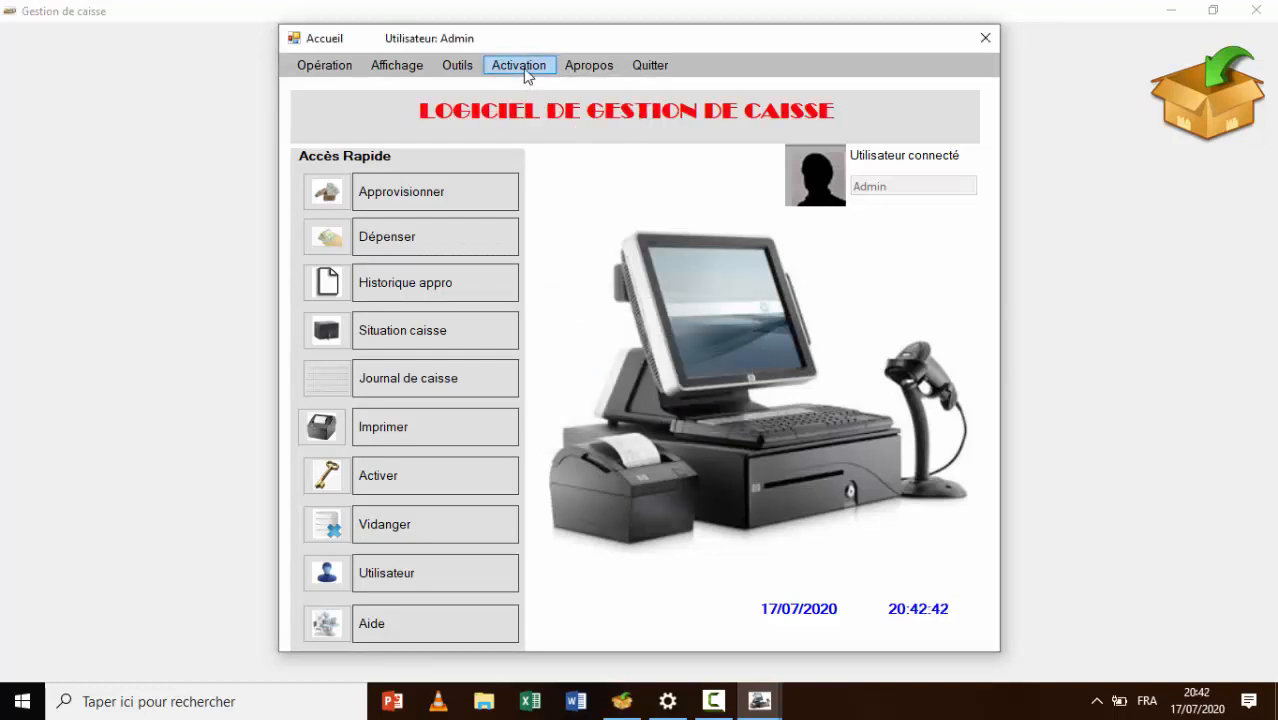
click(526, 70)
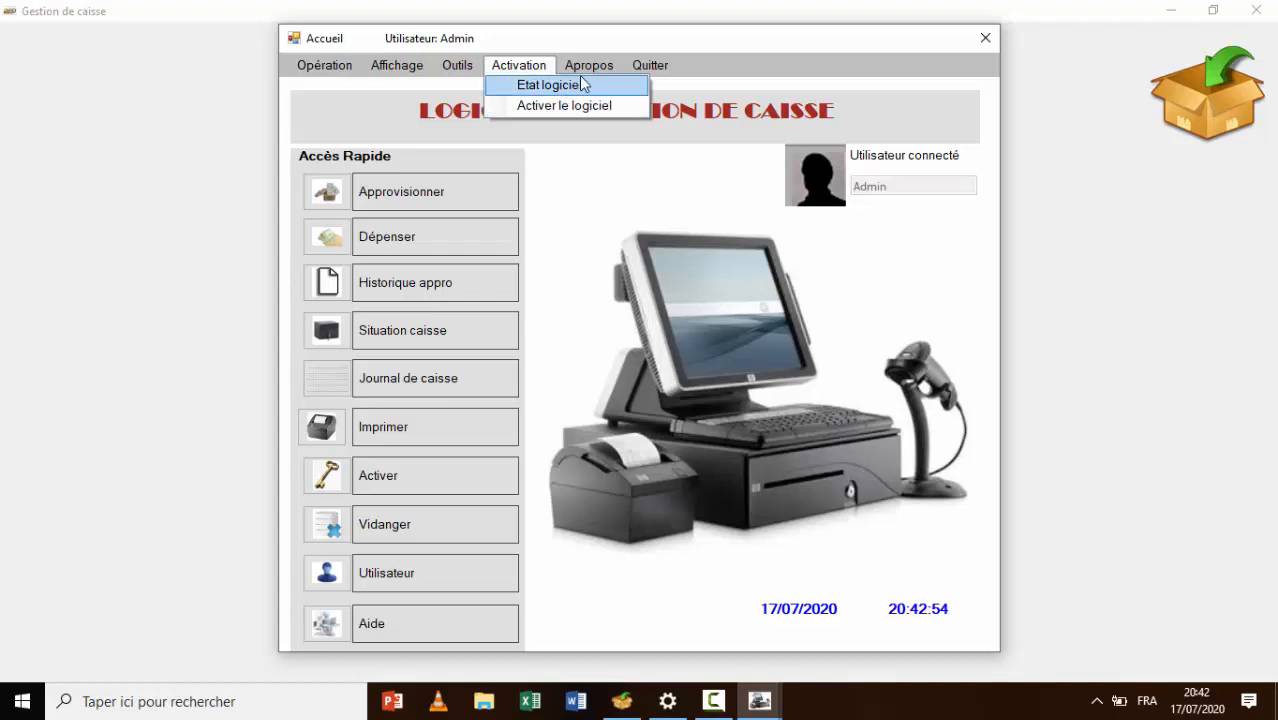
mouse_move(588, 68)
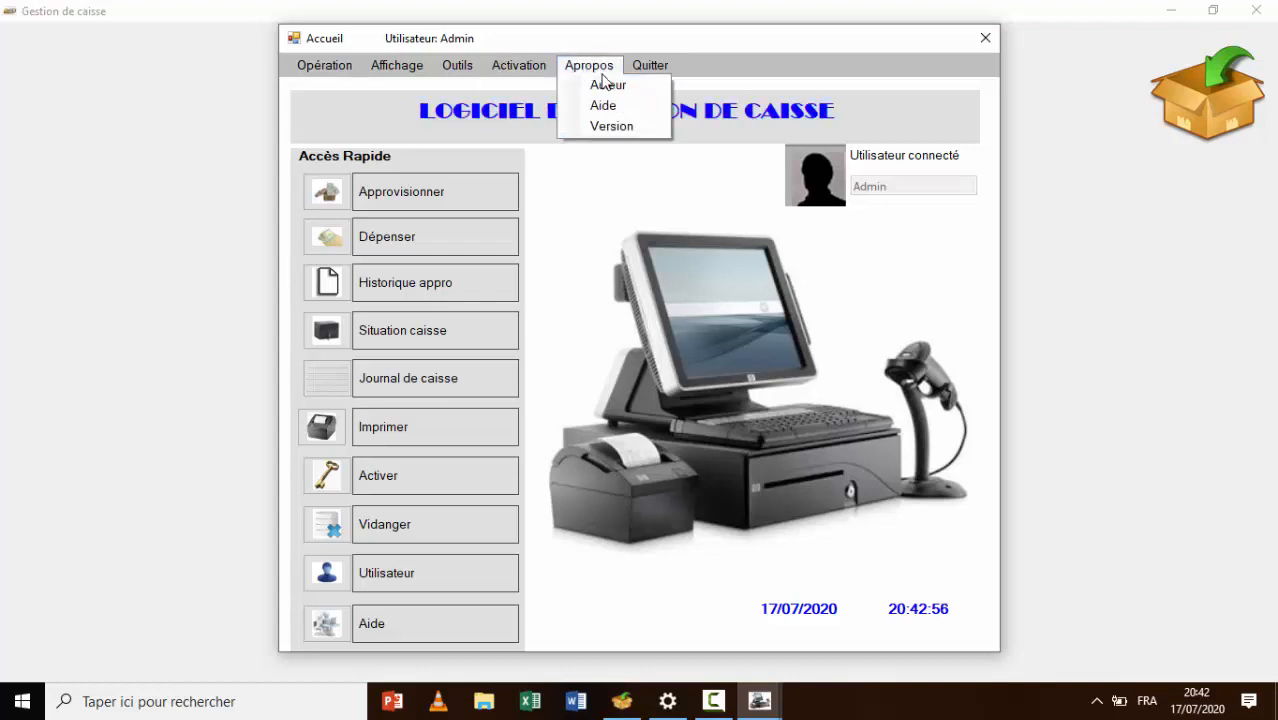
click(609, 86)
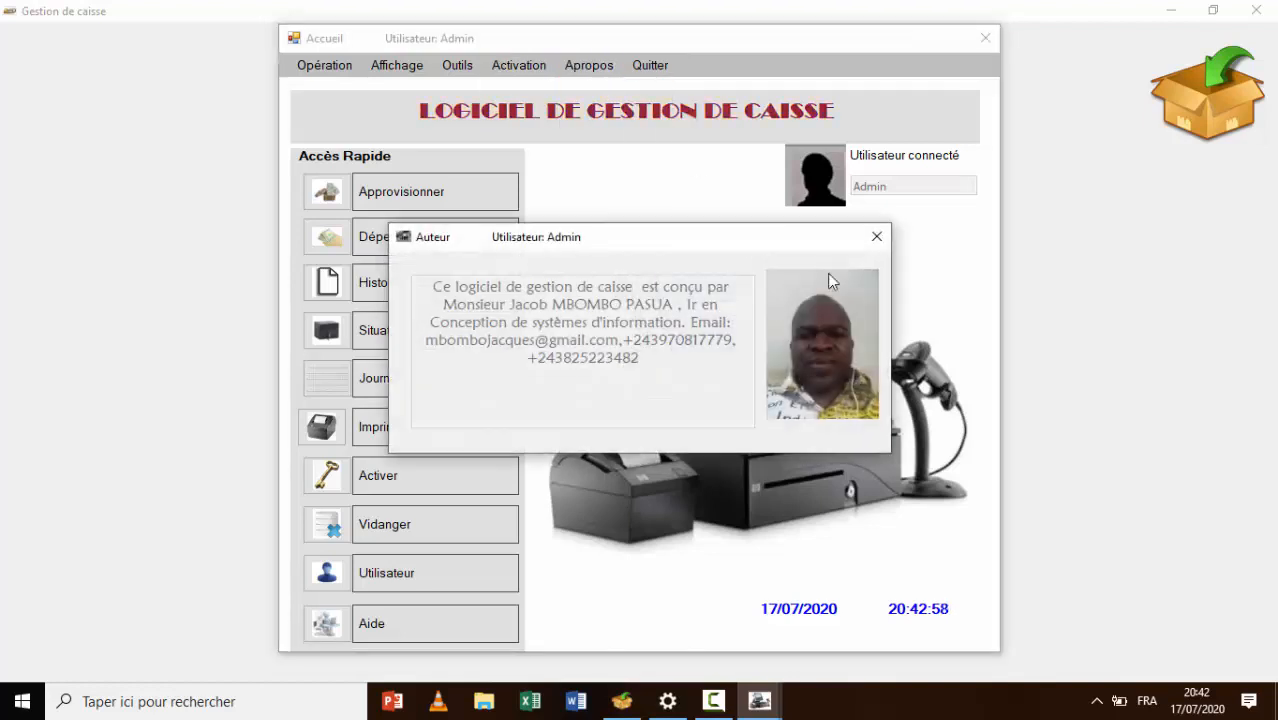
click(876, 237)
click(589, 66)
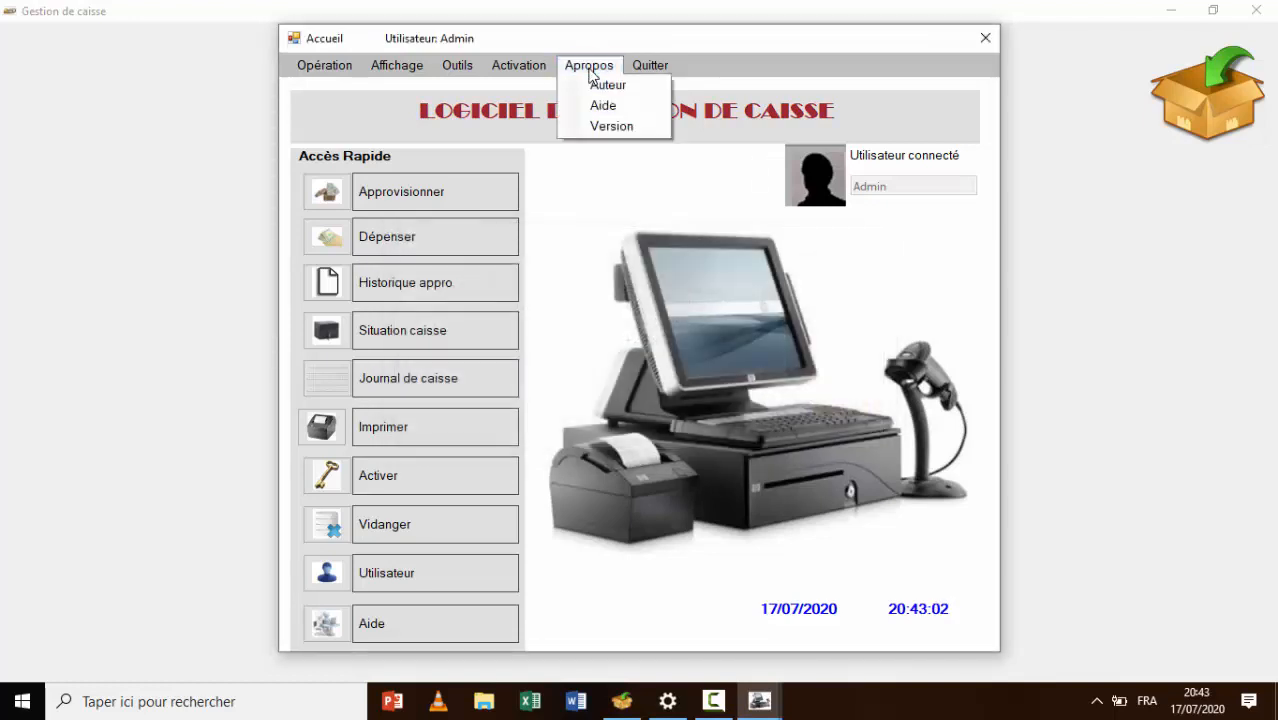
click(624, 128)
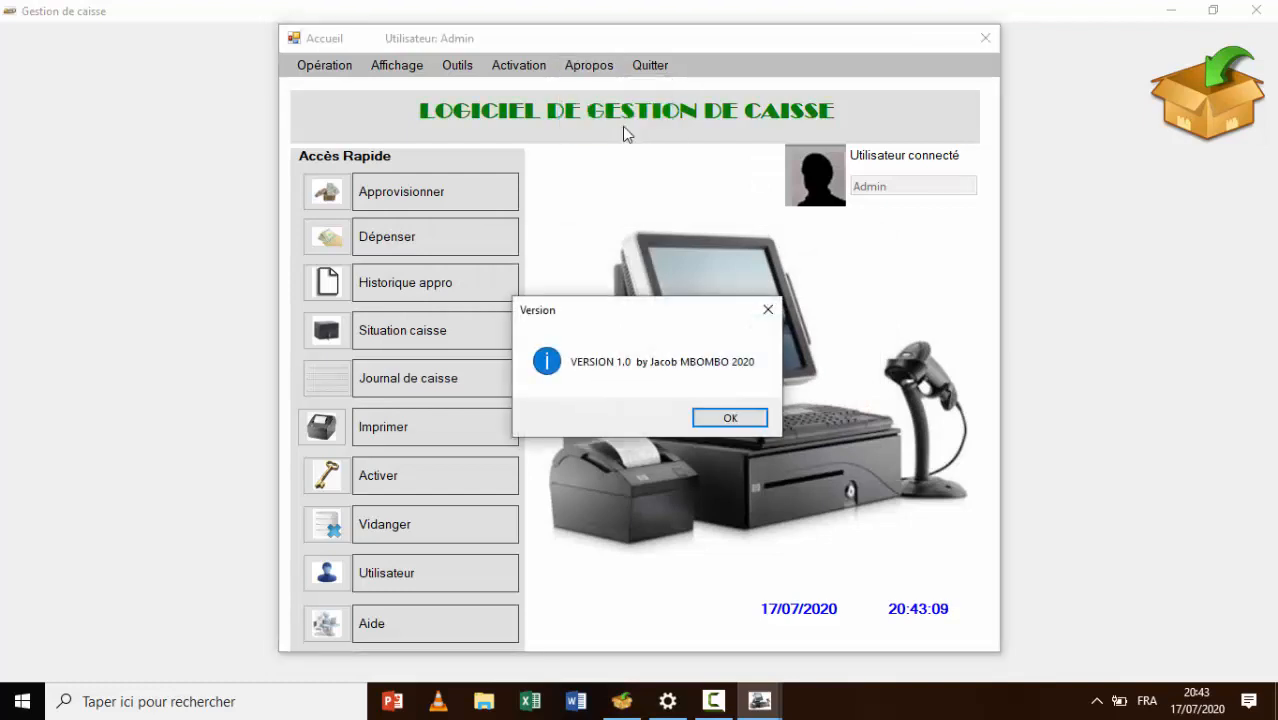
click(769, 311)
click(659, 70)
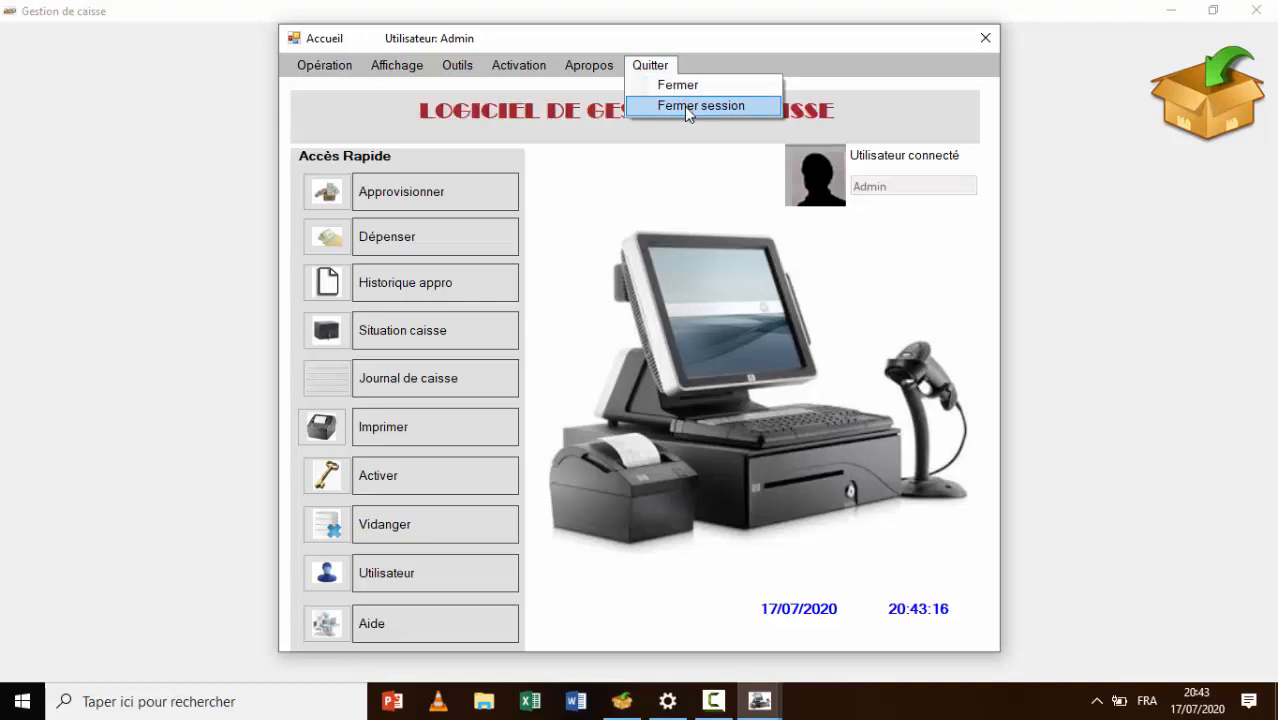
Close the Admin session and log back in as the newly created user with its password
click(680, 106)
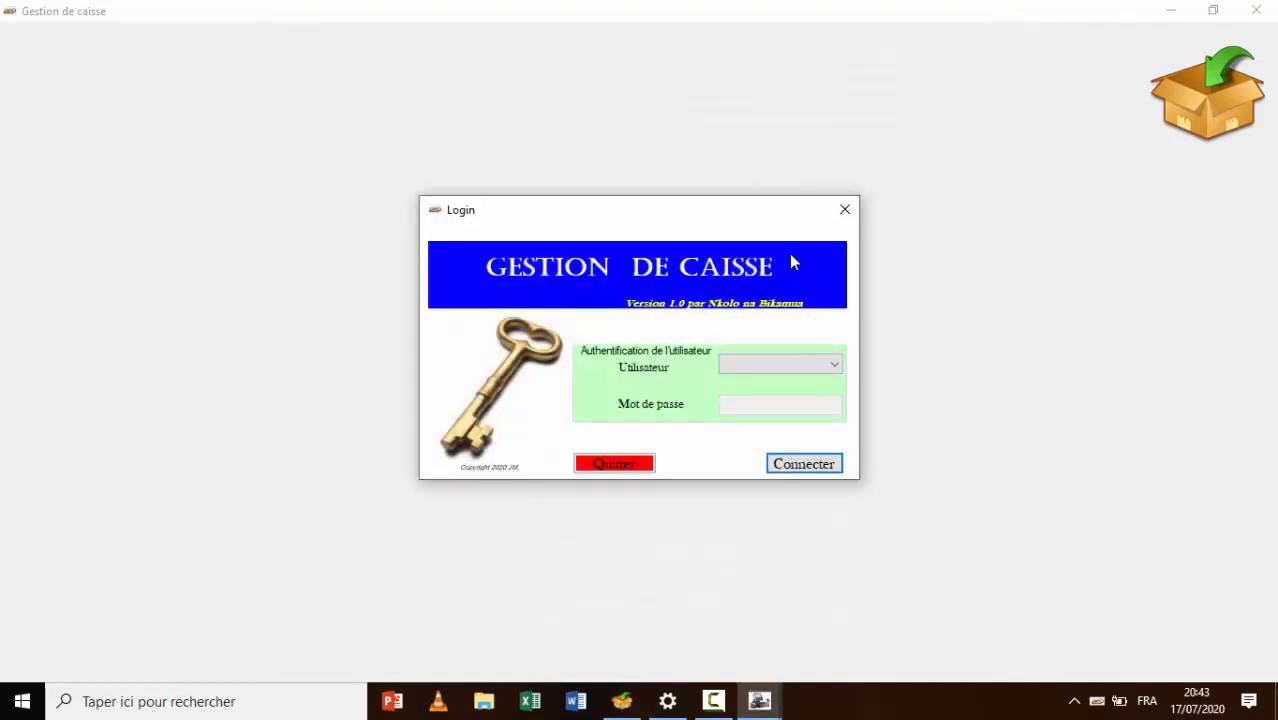
click(837, 366)
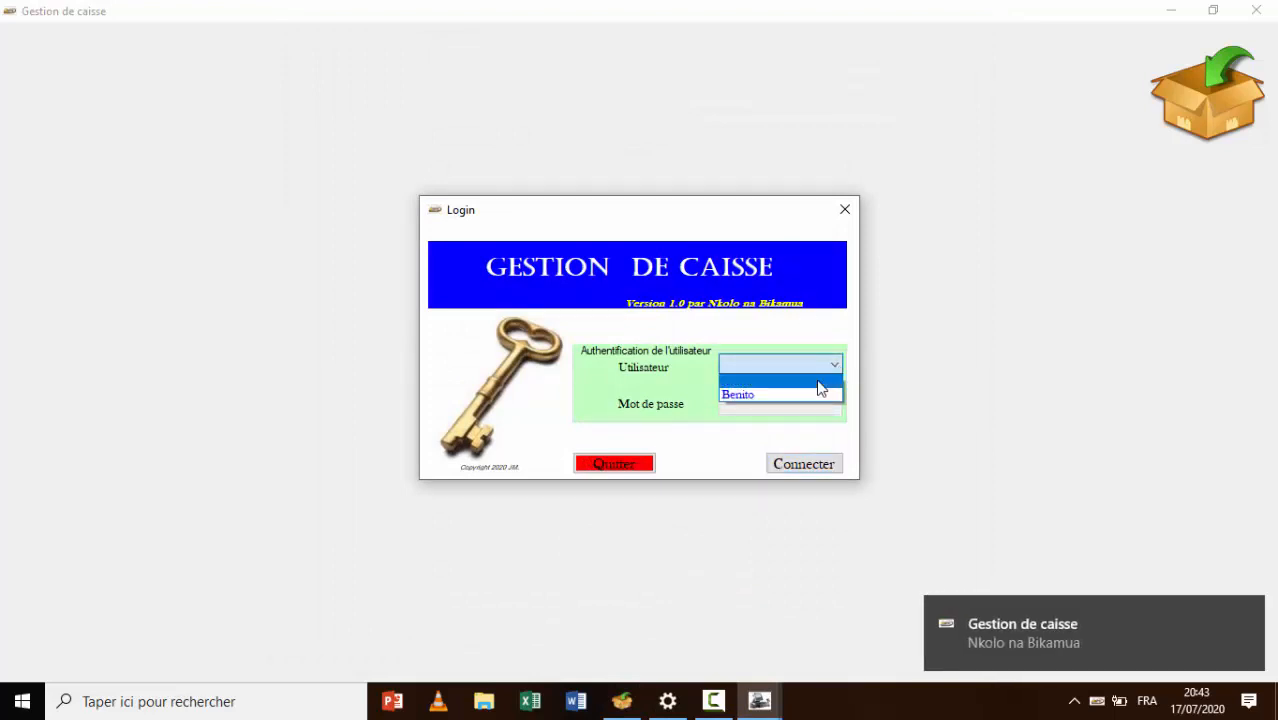
click(798, 395)
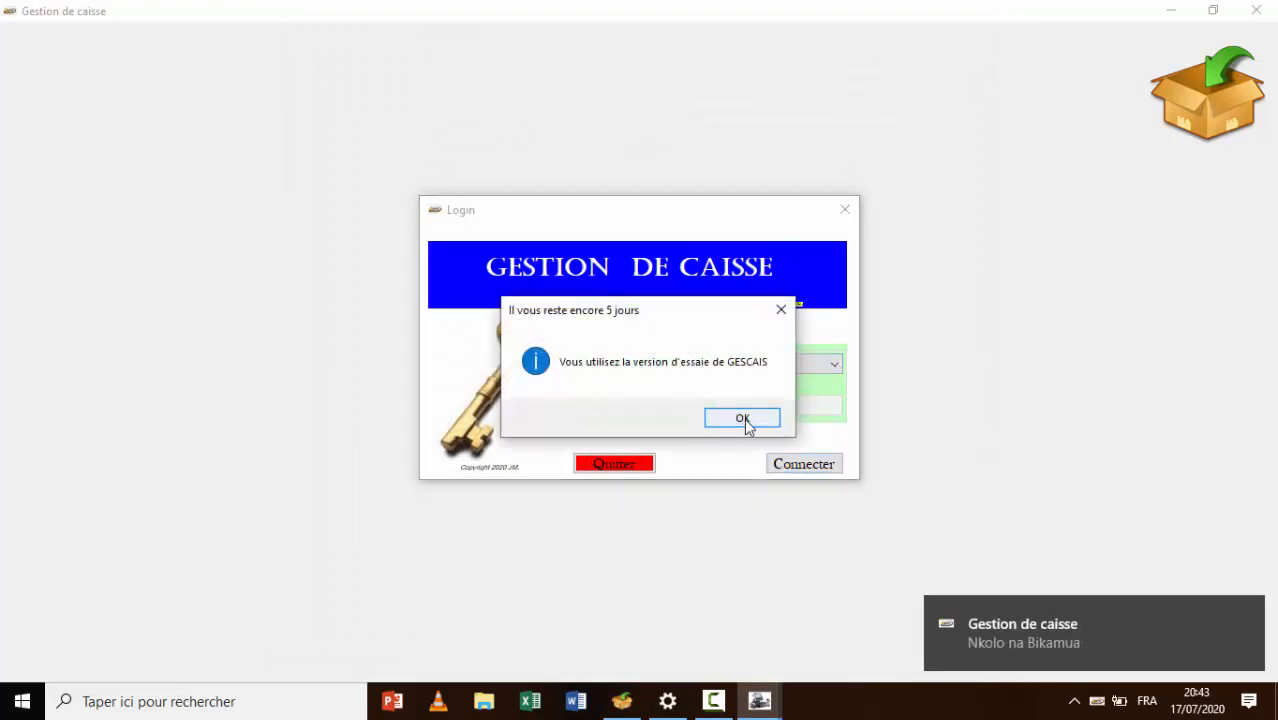
click(746, 420)
text(**)
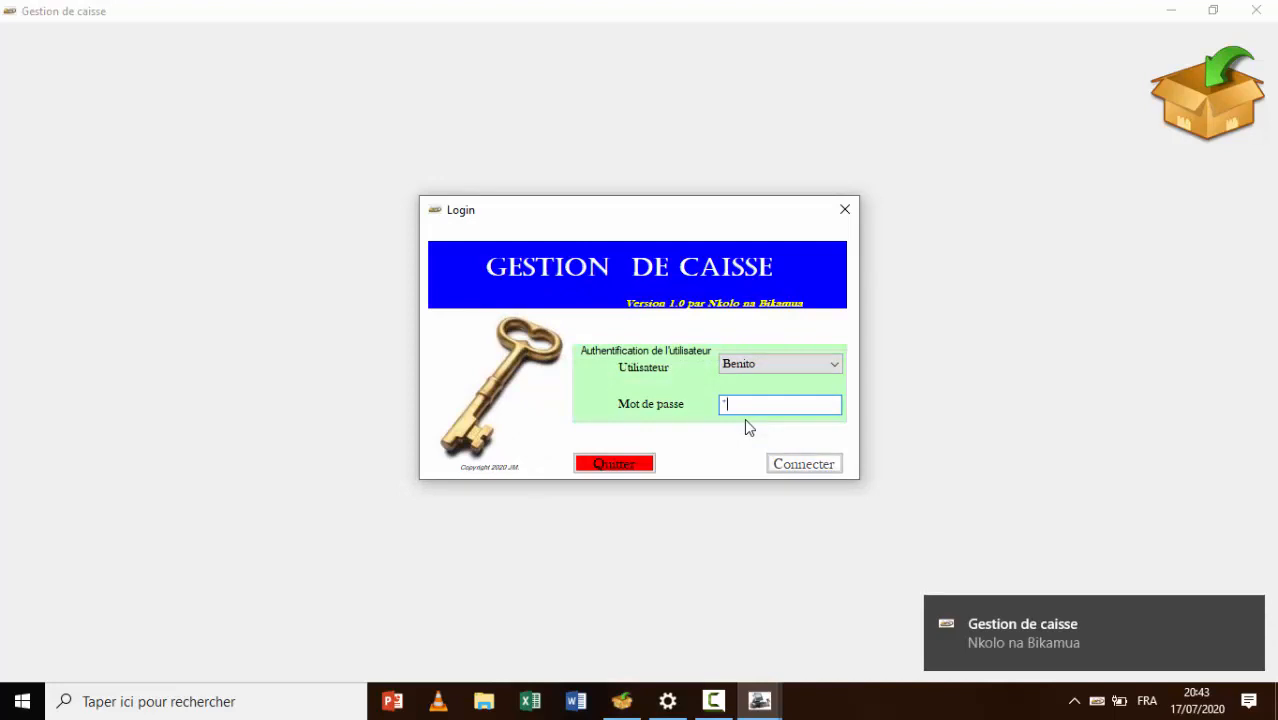
click(821, 463)
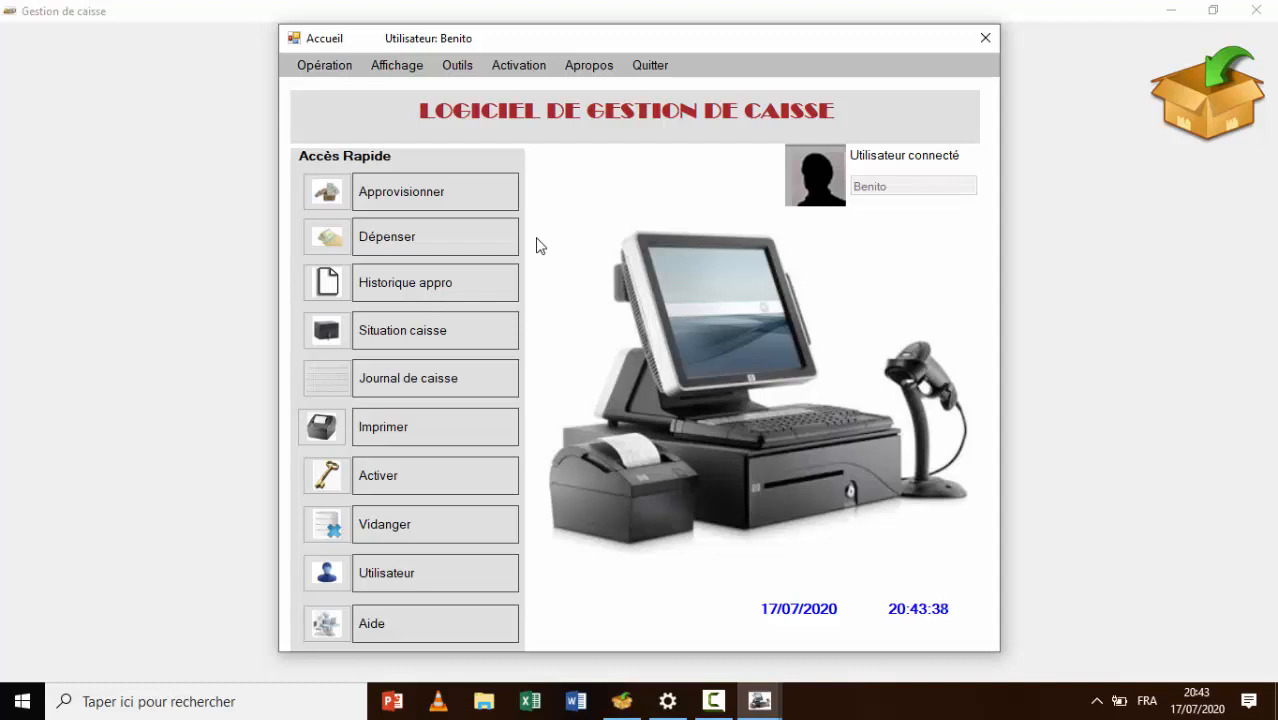
Submit the activation key in Activer le logiciel and confirm the 'Clé activée' message
click(524, 68)
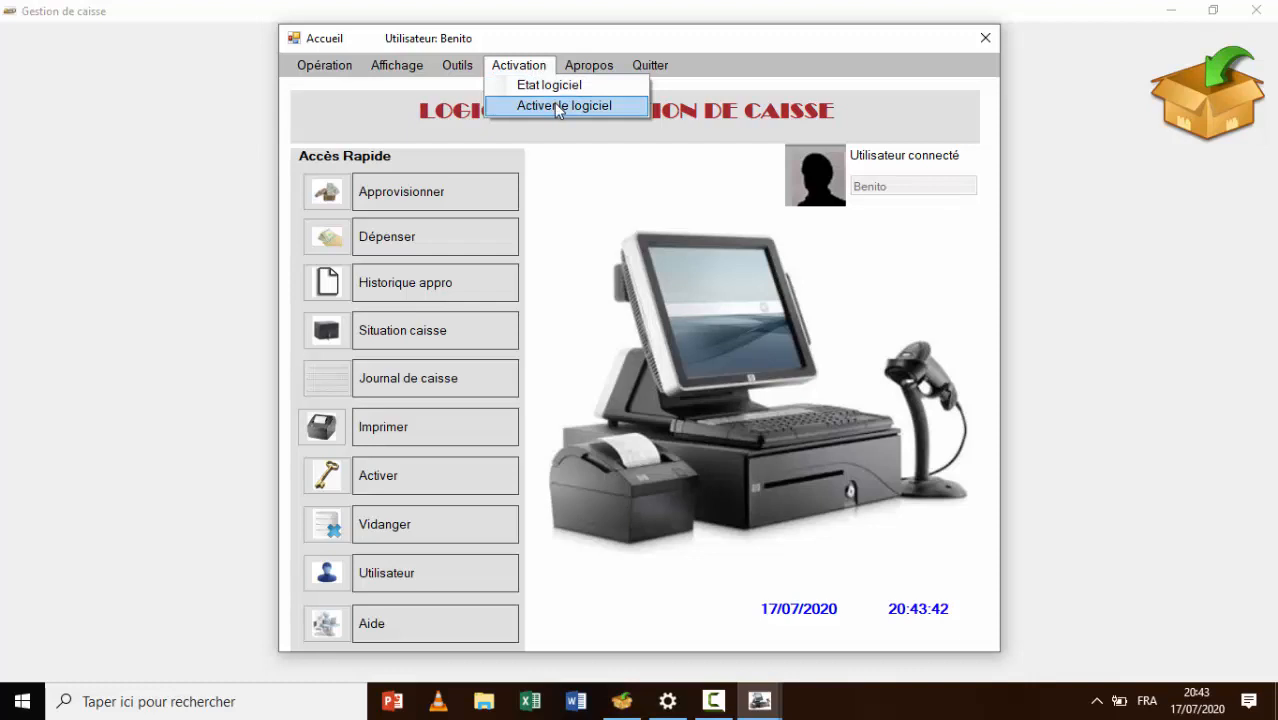
click(556, 108)
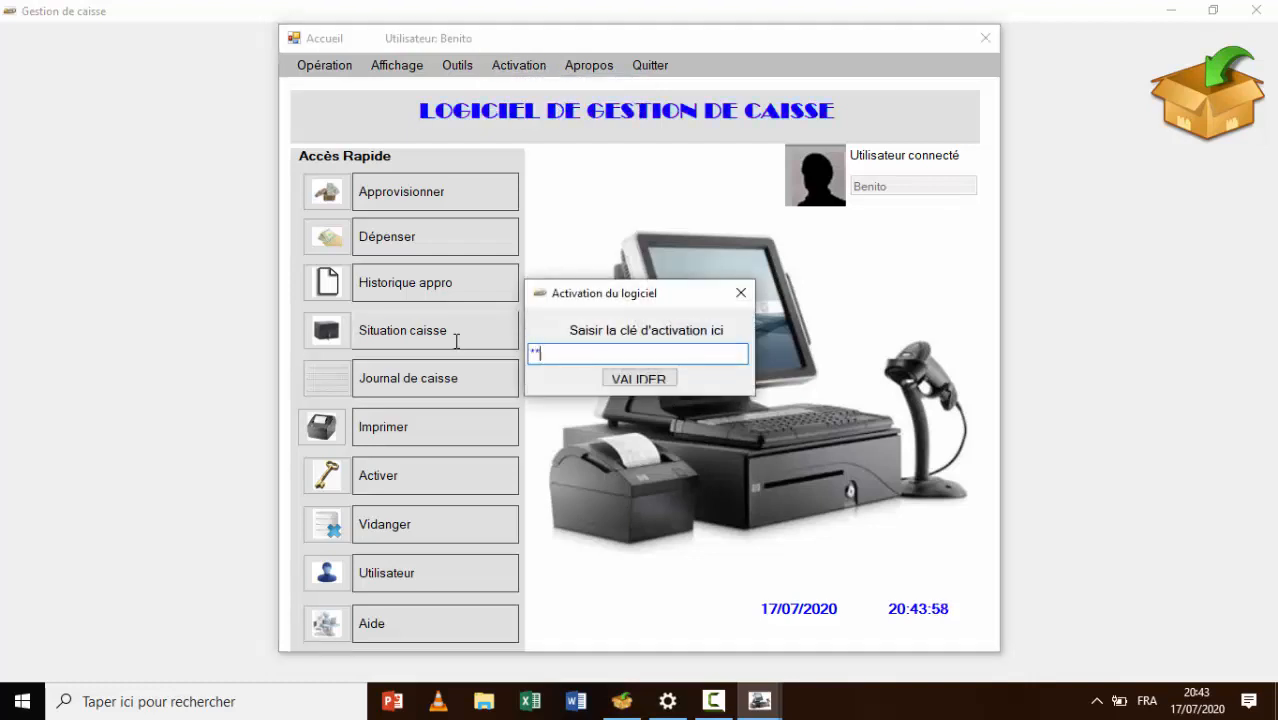
text(**)
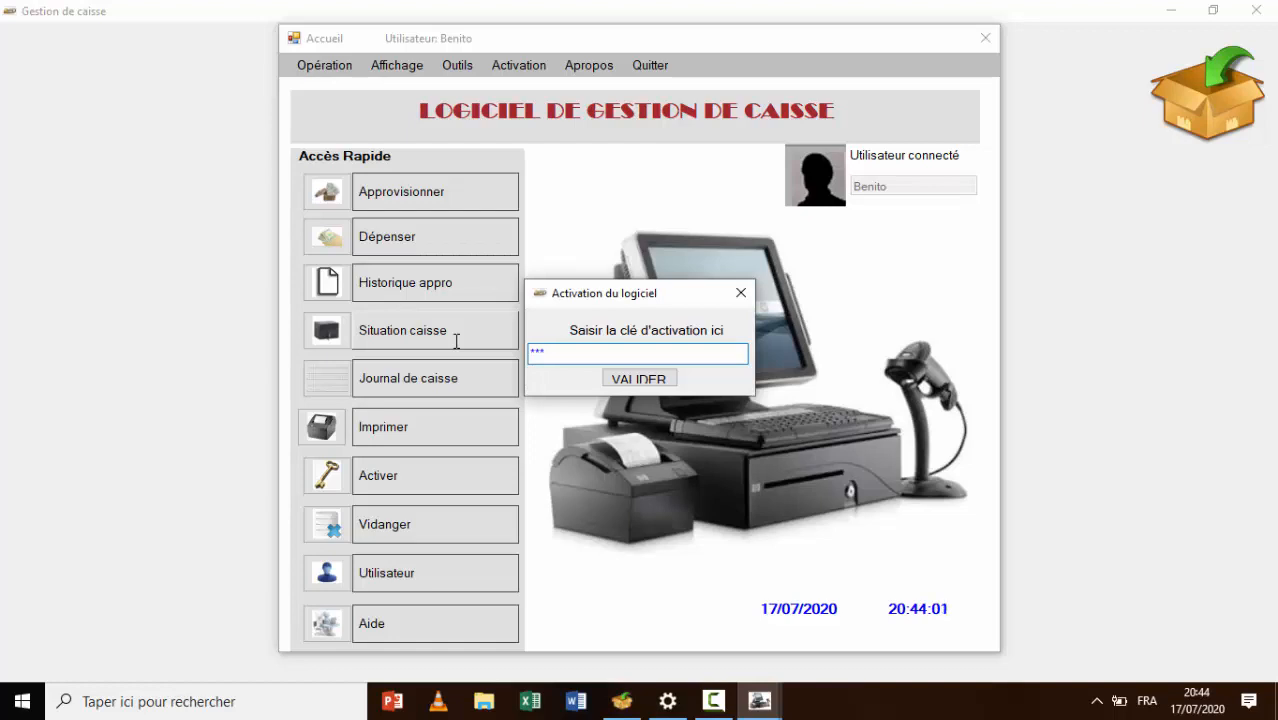
text(*****)
click(626, 384)
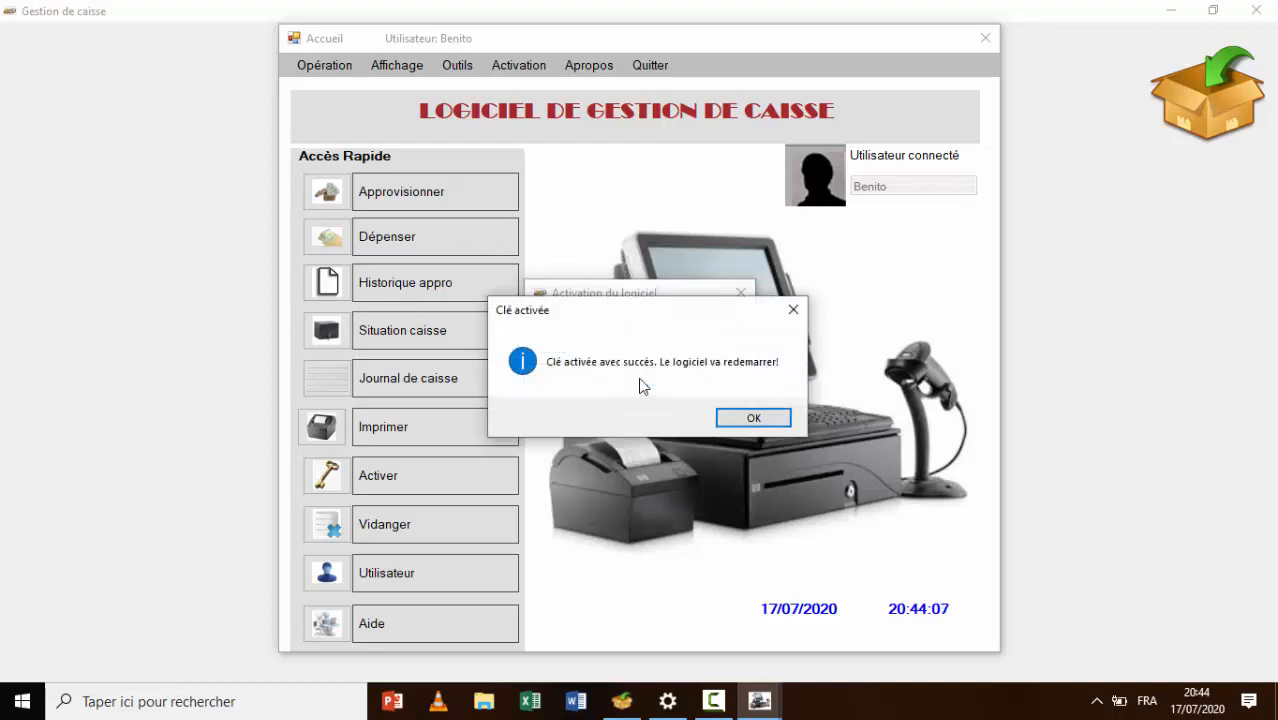
click(745, 418)
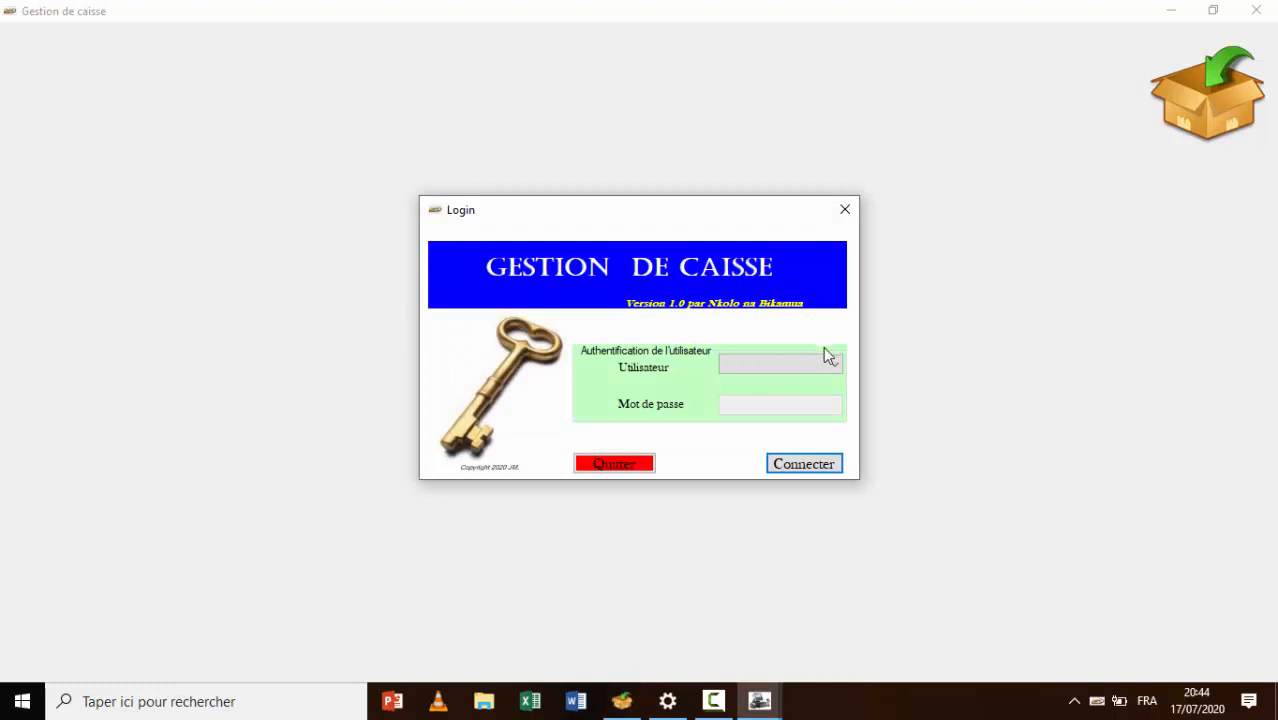
Select Admin as the login user and turn off Caps Lock for the password
click(830, 364)
click(805, 378)
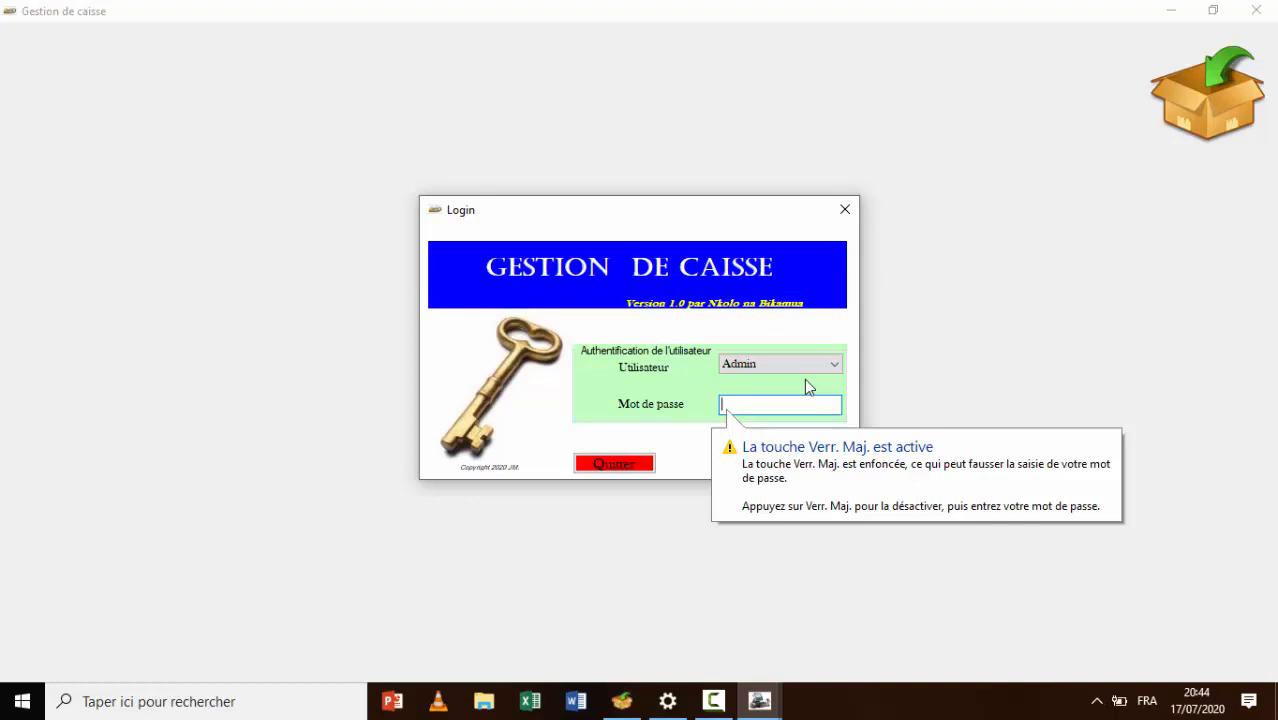
key(Caps_Lock)
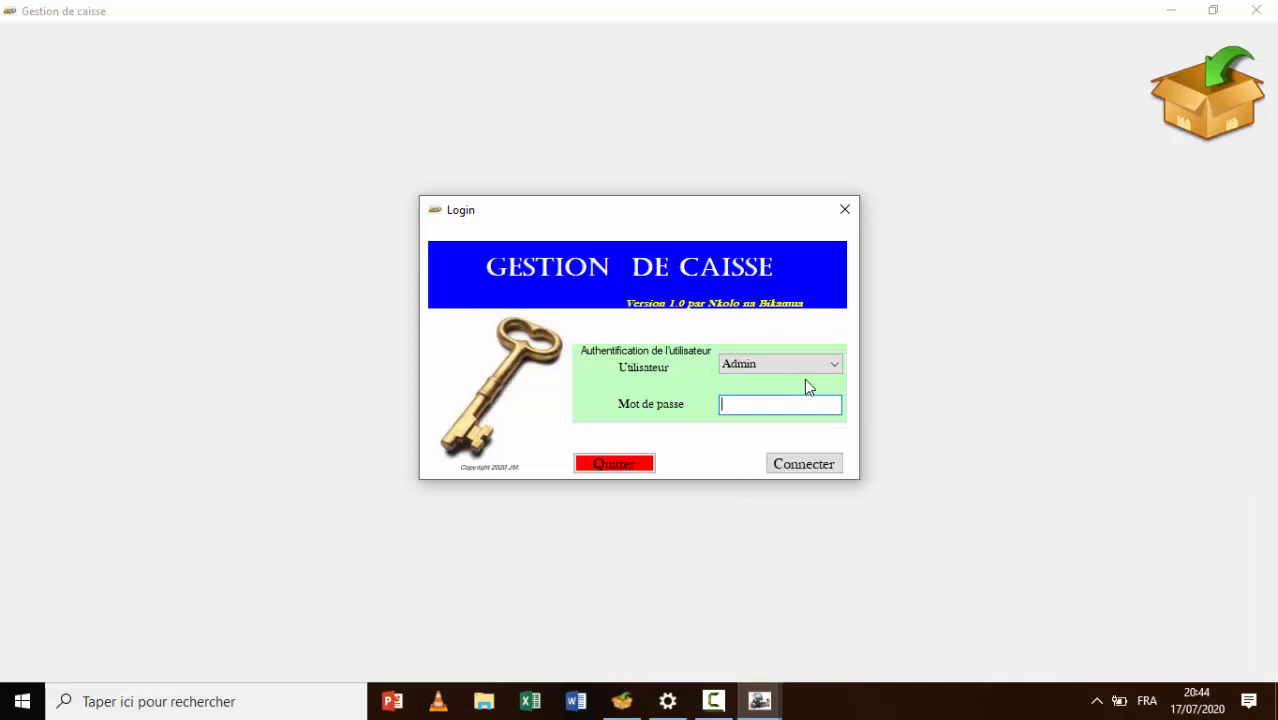